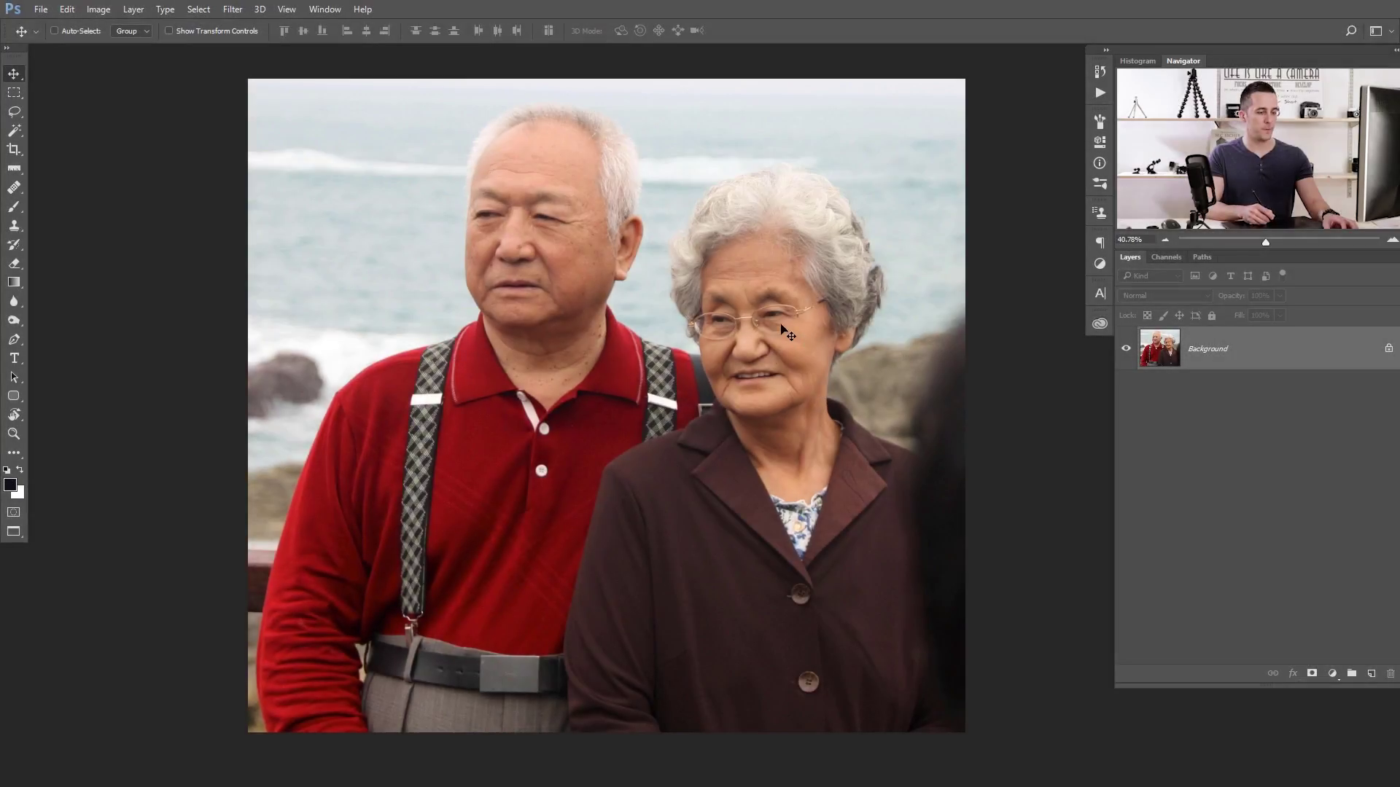
# Step: Lasso an oval selection around the woman's face and copy it to a new layer
pyautogui.press('l')
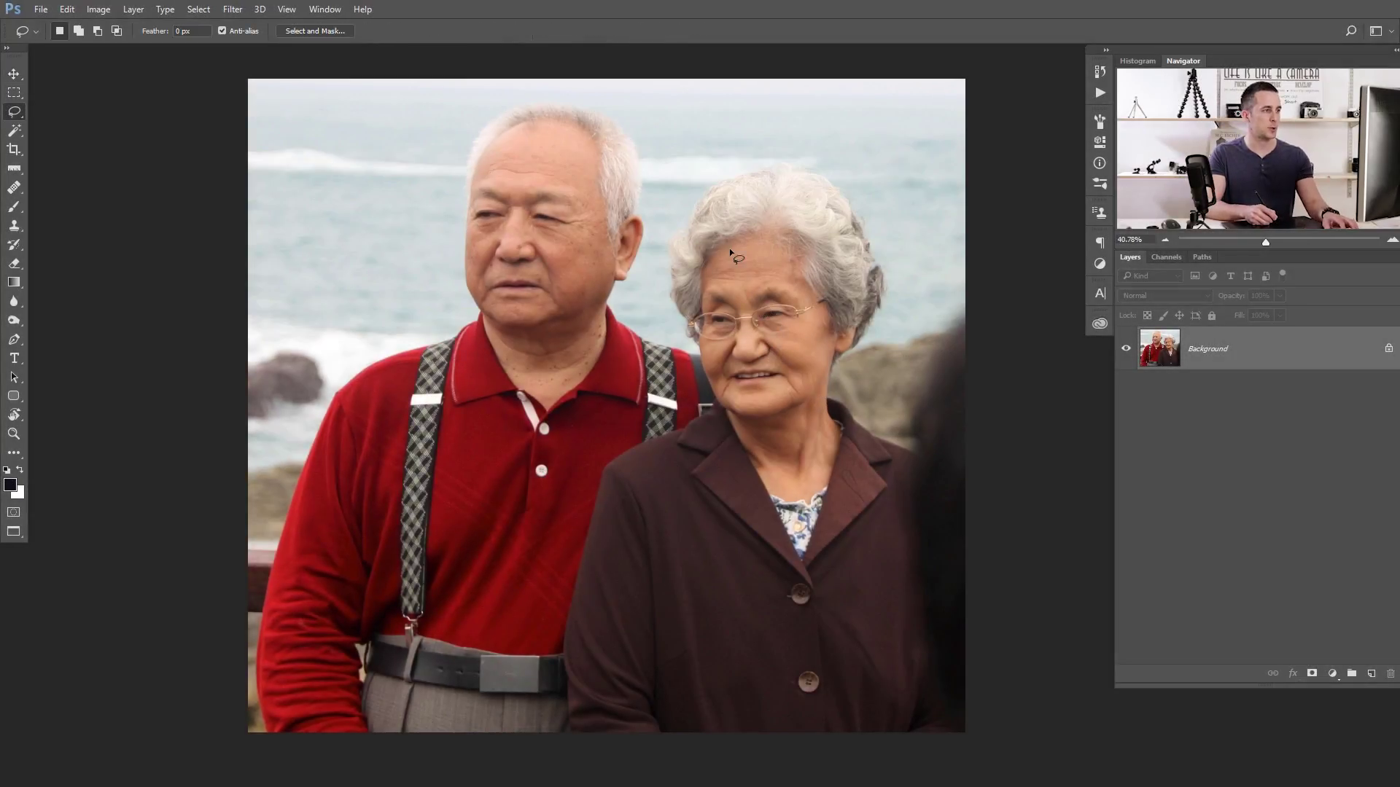
pyautogui.moveTo(733, 313)
pyautogui.mouseDown()
pyautogui.moveTo(764, 322)
pyautogui.moveTo(704, 335)
pyautogui.mouseUp()
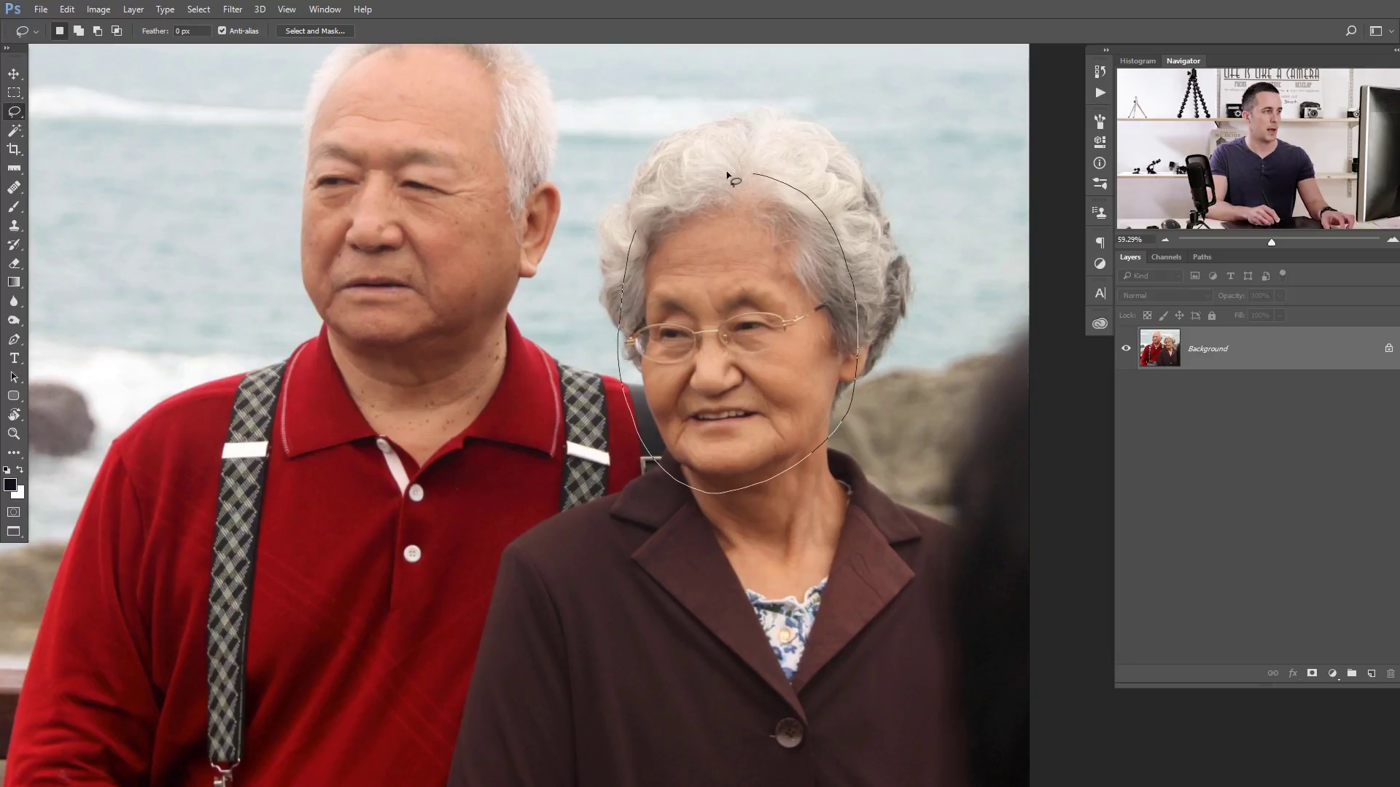
pyautogui.moveTo(627, 274); pyautogui.dragTo(629, 279)
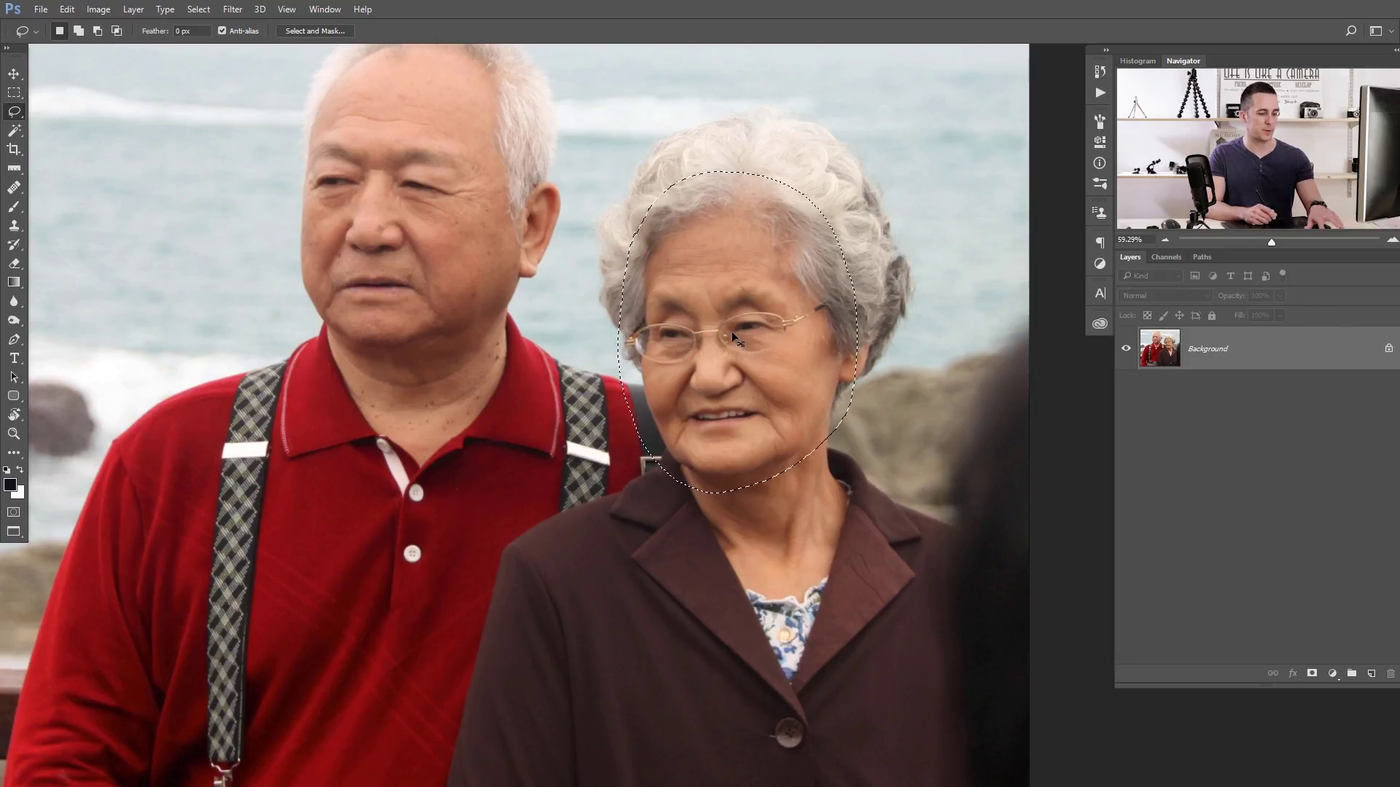
pyautogui.hotkey('ctrl', 'j')
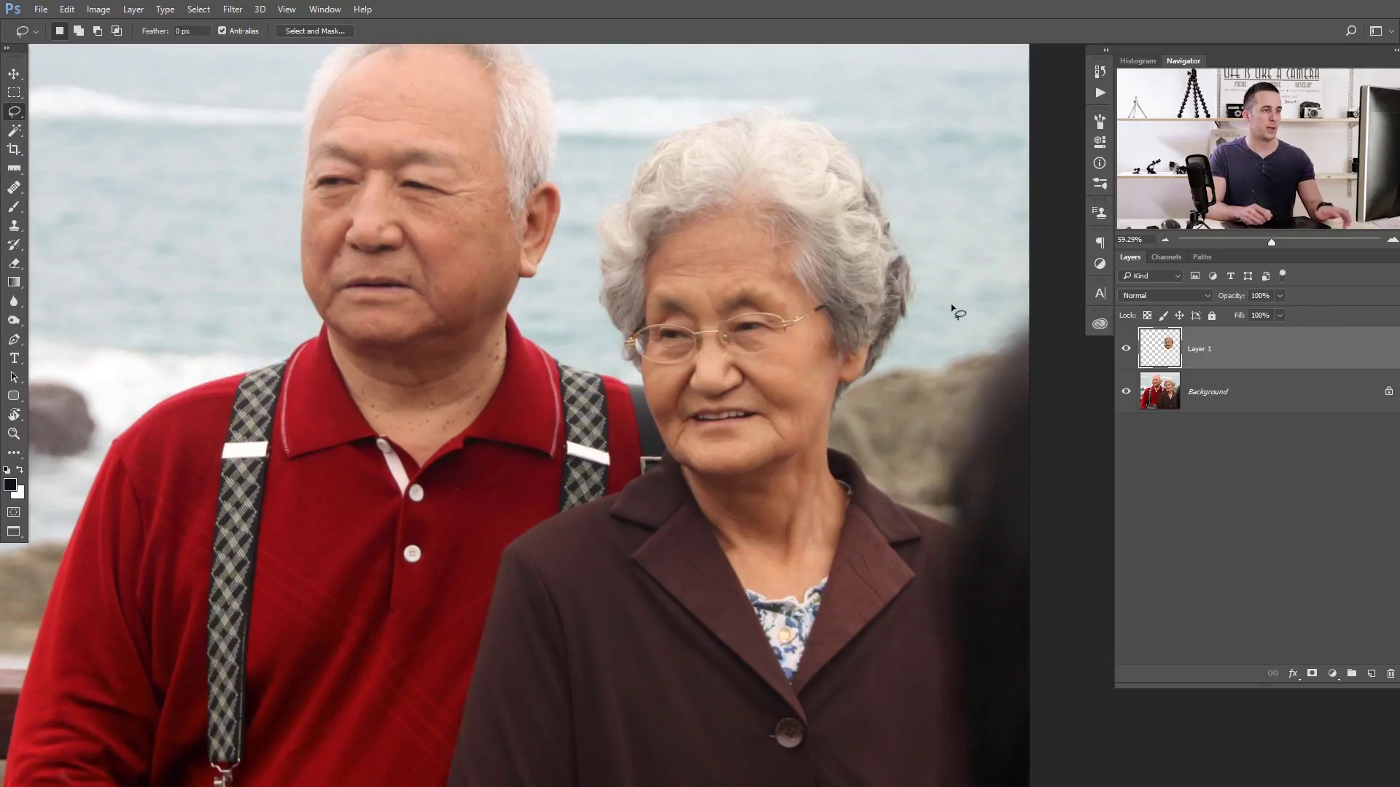
# Step: Move the copied woman's face over the man's face and lower its layer opacity to 50%
pyautogui.press('v')
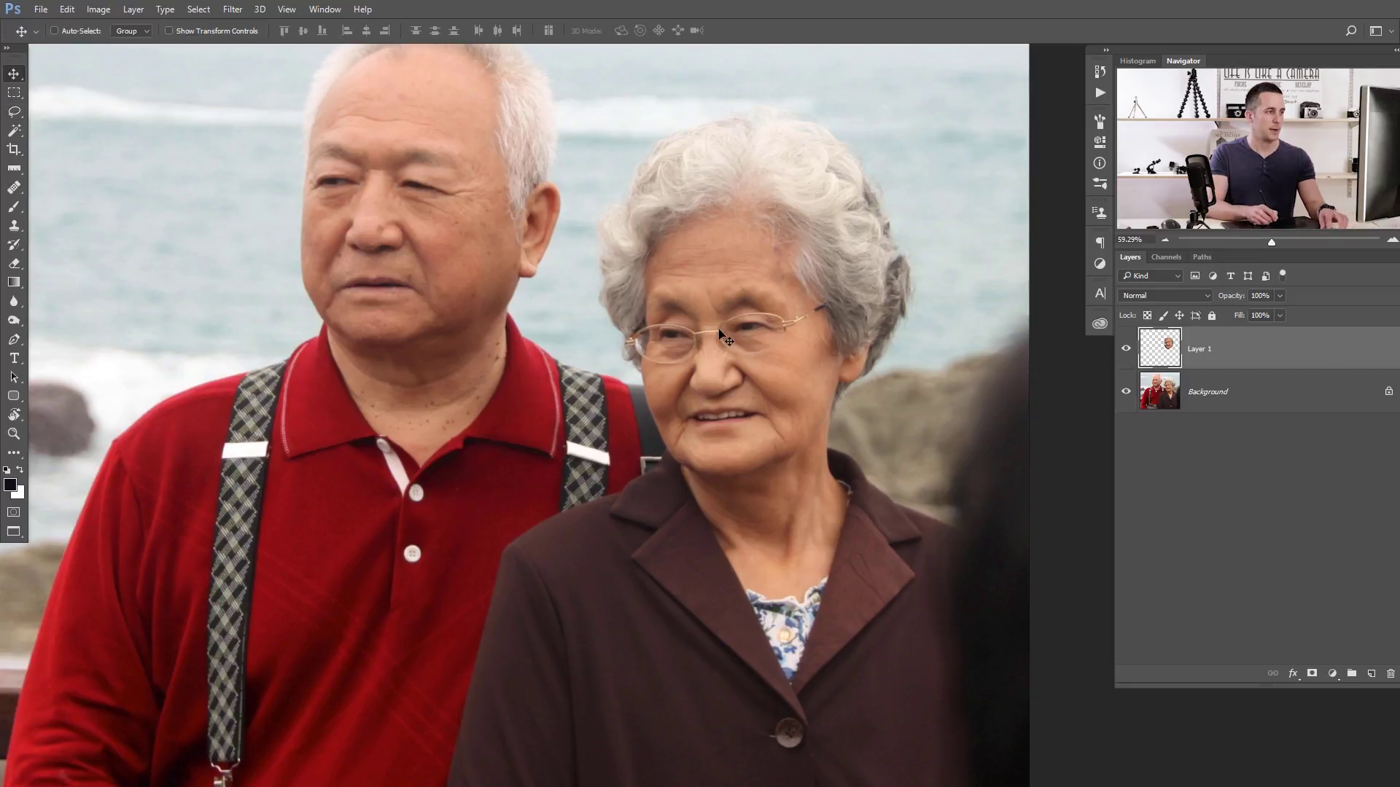
pyautogui.moveTo(753, 362); pyautogui.dragTo(556, 318)
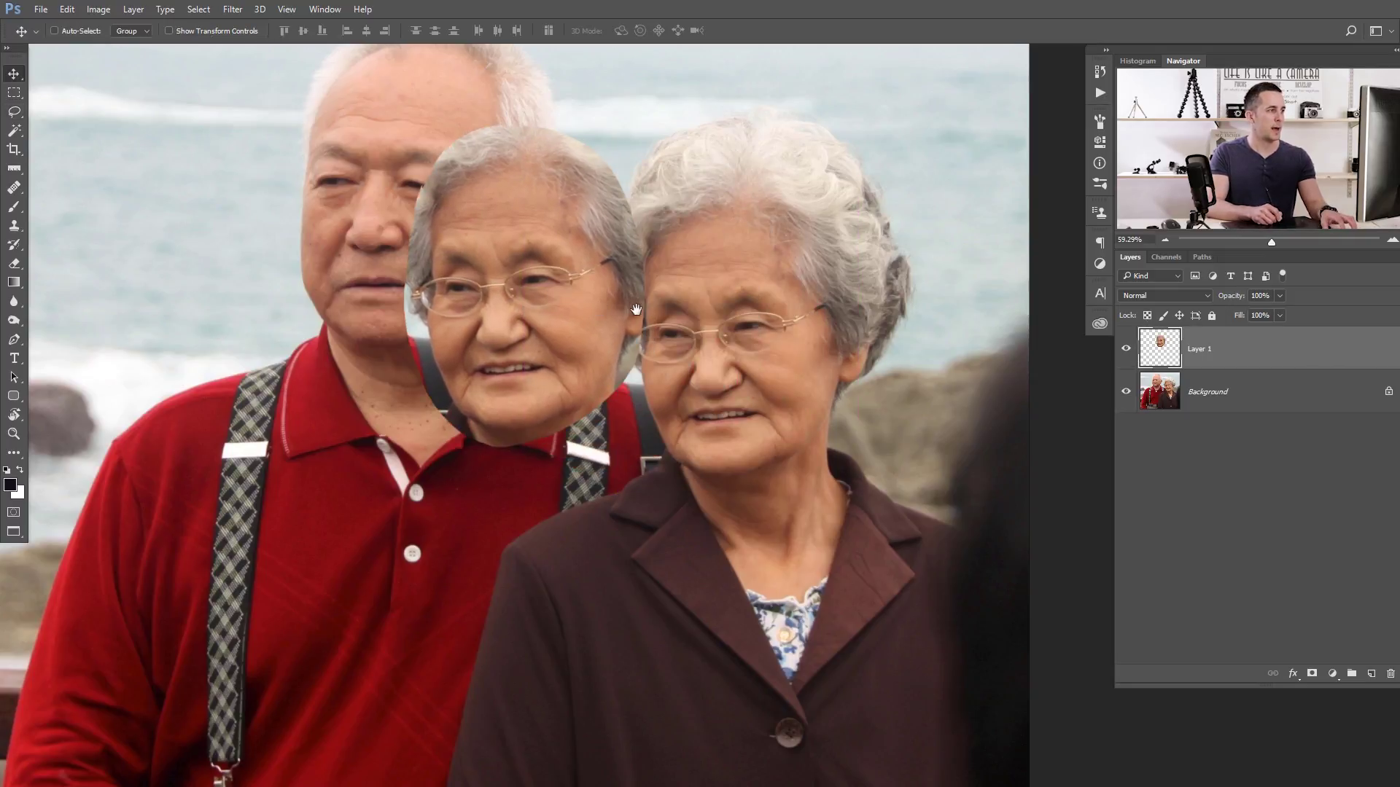
pyautogui.moveTo(641, 326); pyautogui.dragTo(732, 396)
pyautogui.moveTo(628, 399); pyautogui.dragTo(515, 312)
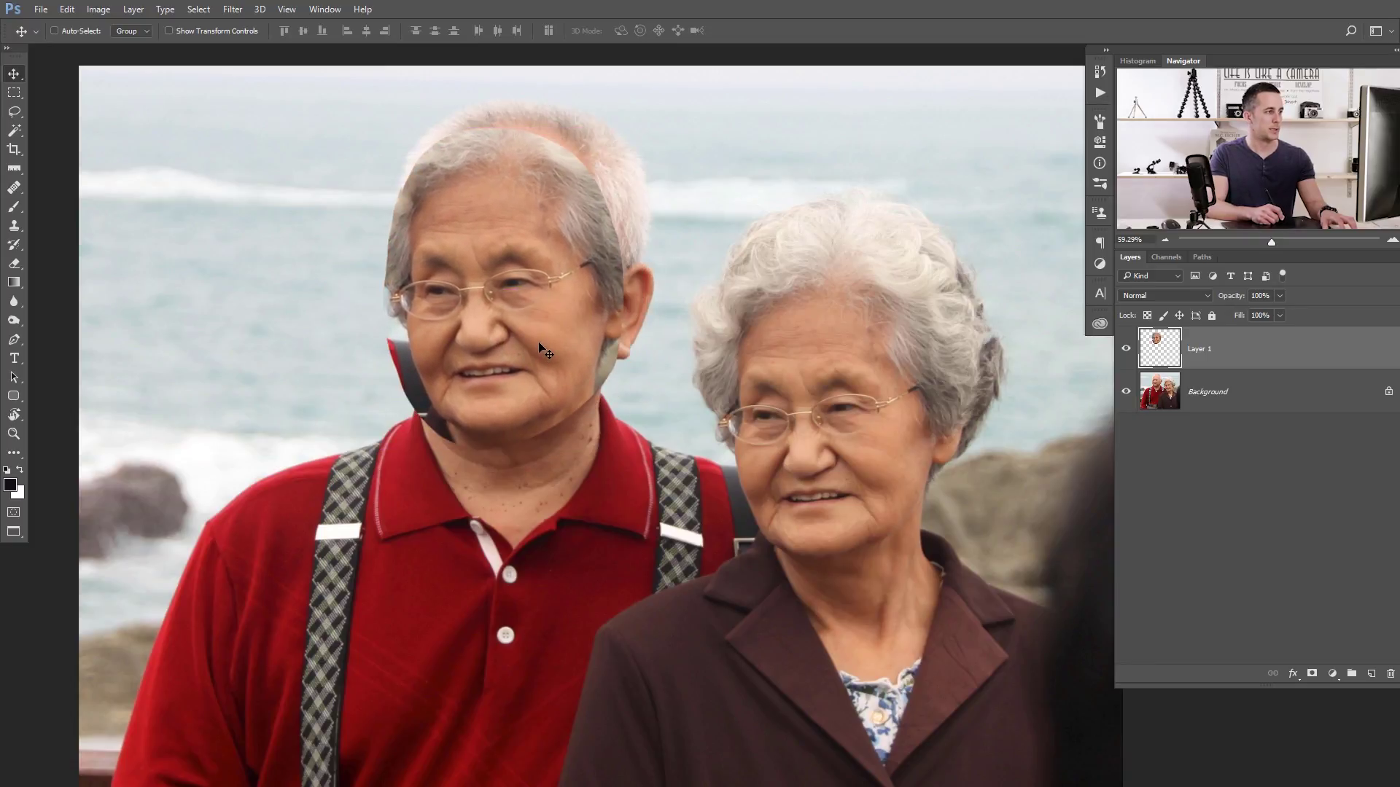
pyautogui.press('ctrl')
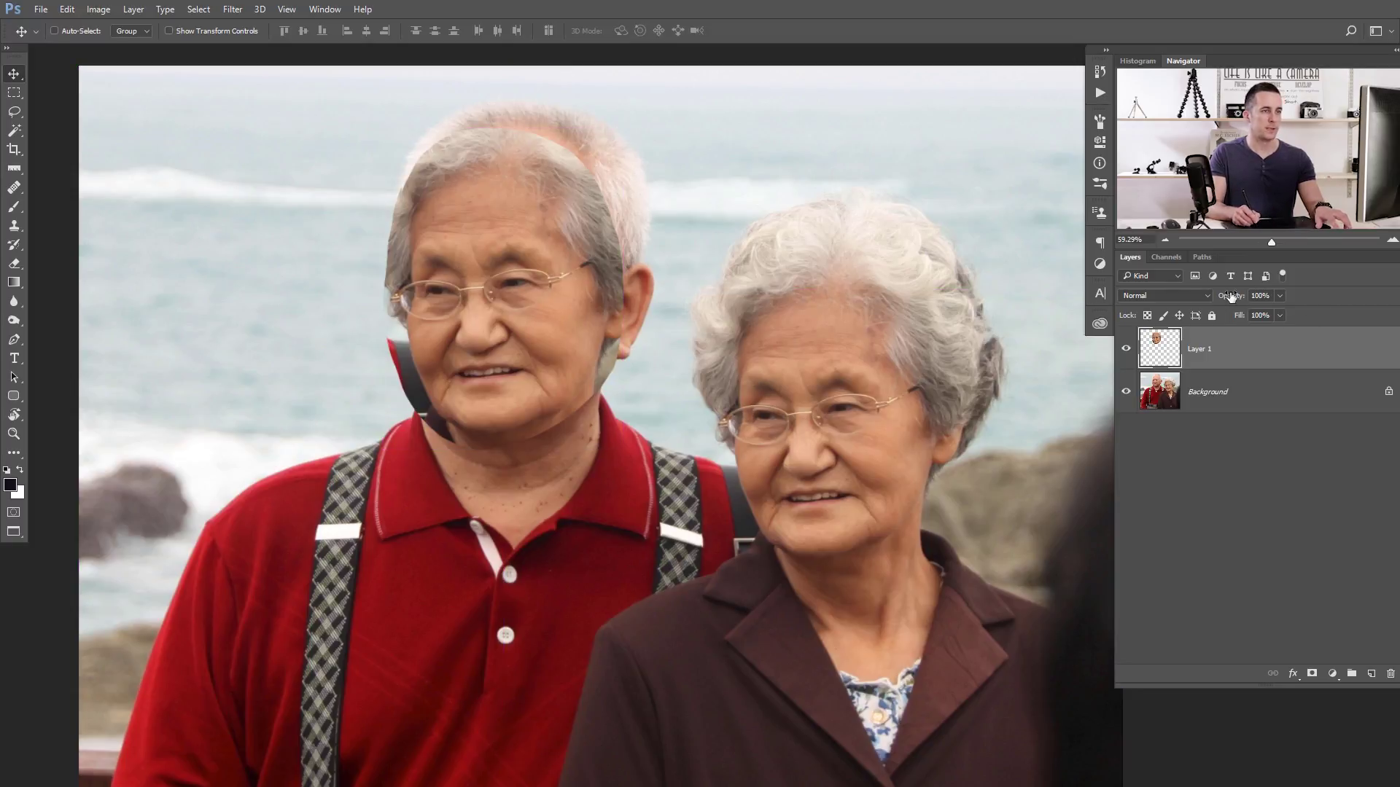
pyautogui.moveTo(1211, 301); pyautogui.dragTo(1204, 303)
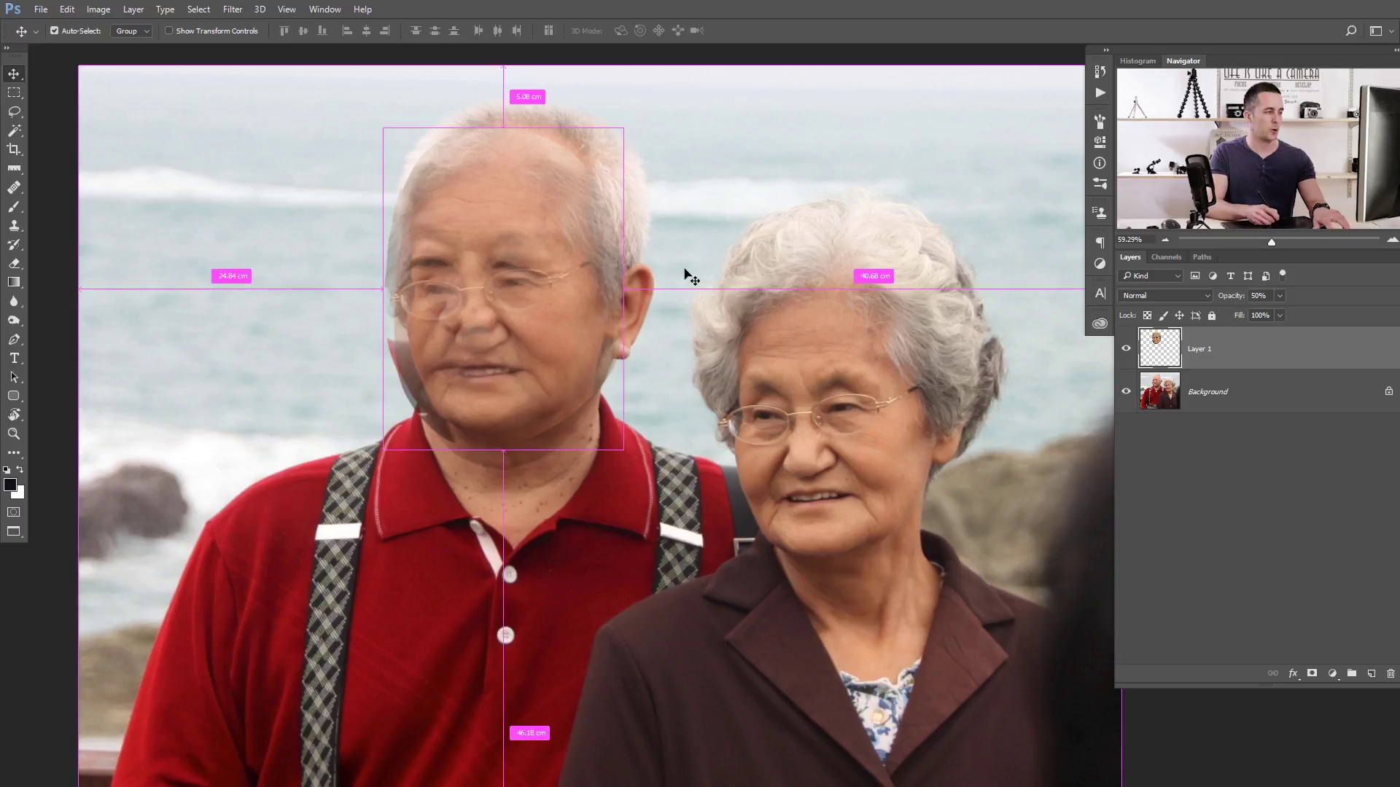
# Step: Free-transform the copied woman's face, scaling it to about 113% and rotating it 7.5° to match the man's head
pyautogui.hotkey('ctrl', 't')
pyautogui.moveTo(693, 182); pyautogui.dragTo(666, 104)
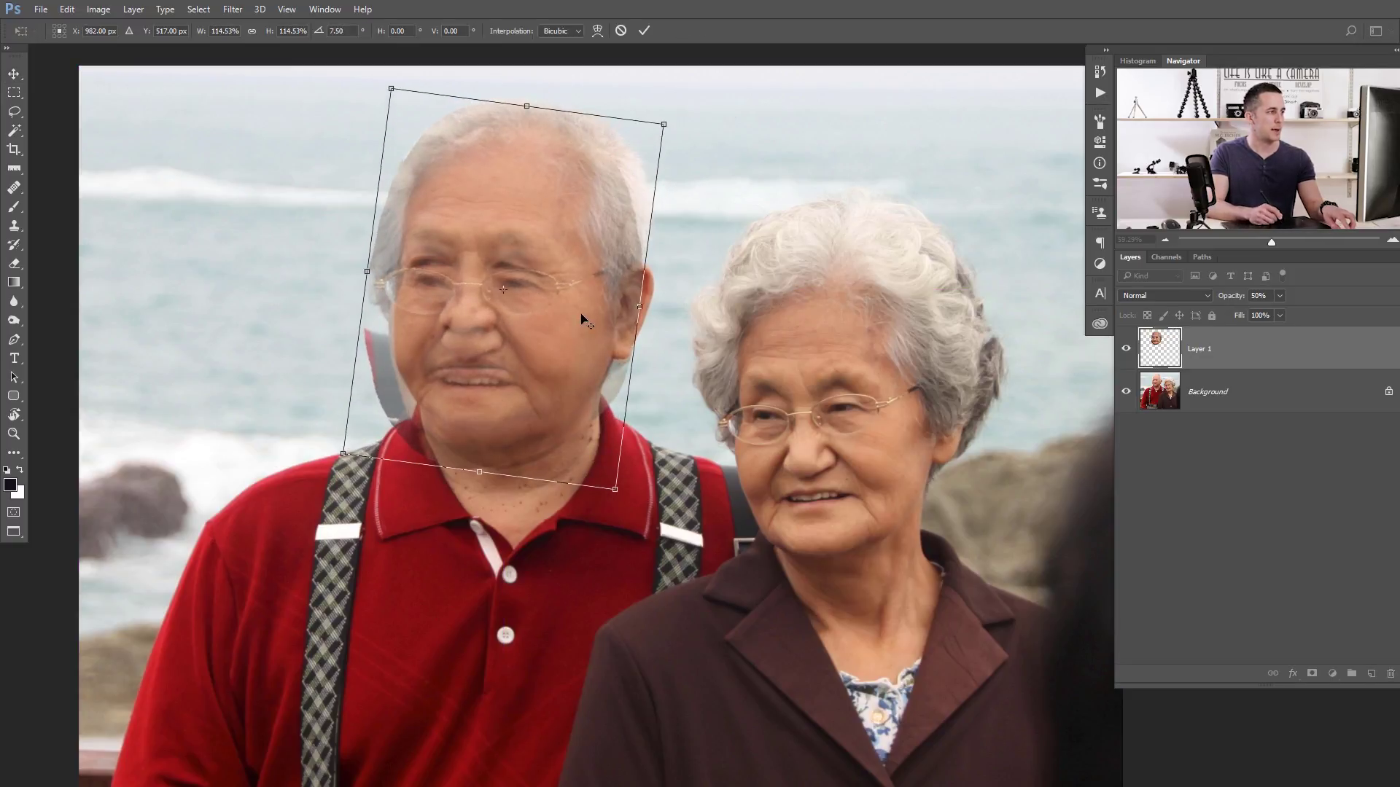
pyautogui.moveTo(560, 352); pyautogui.dragTo(559, 347)
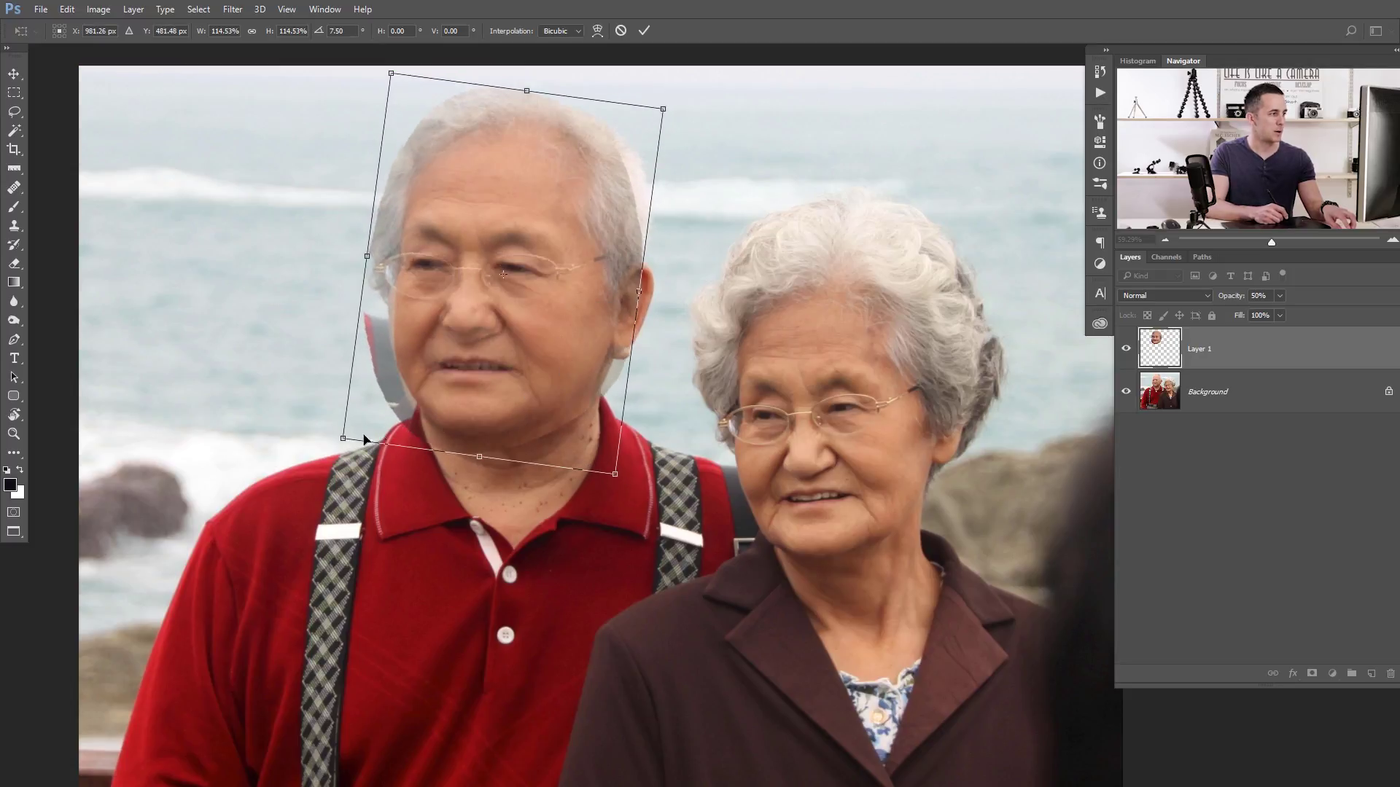
pyautogui.moveTo(344, 436); pyautogui.dragTo(346, 430)
pyautogui.moveTo(500, 355); pyautogui.dragTo(508, 353)
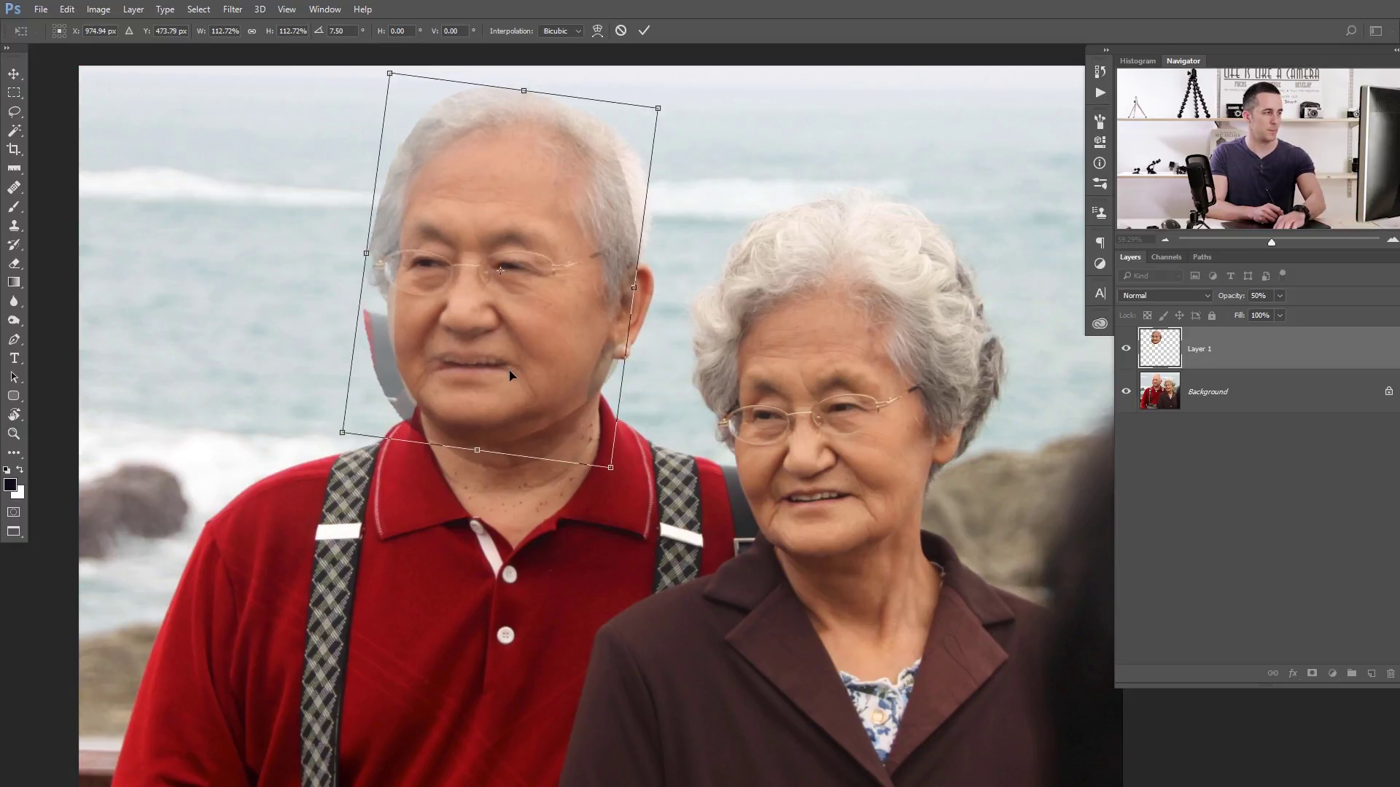
# Step: Nudge the scaled face until its features line up with the man's and apply the transformation
pyautogui.press('Down')
pyautogui.press('Left')
pyautogui.press('Down')
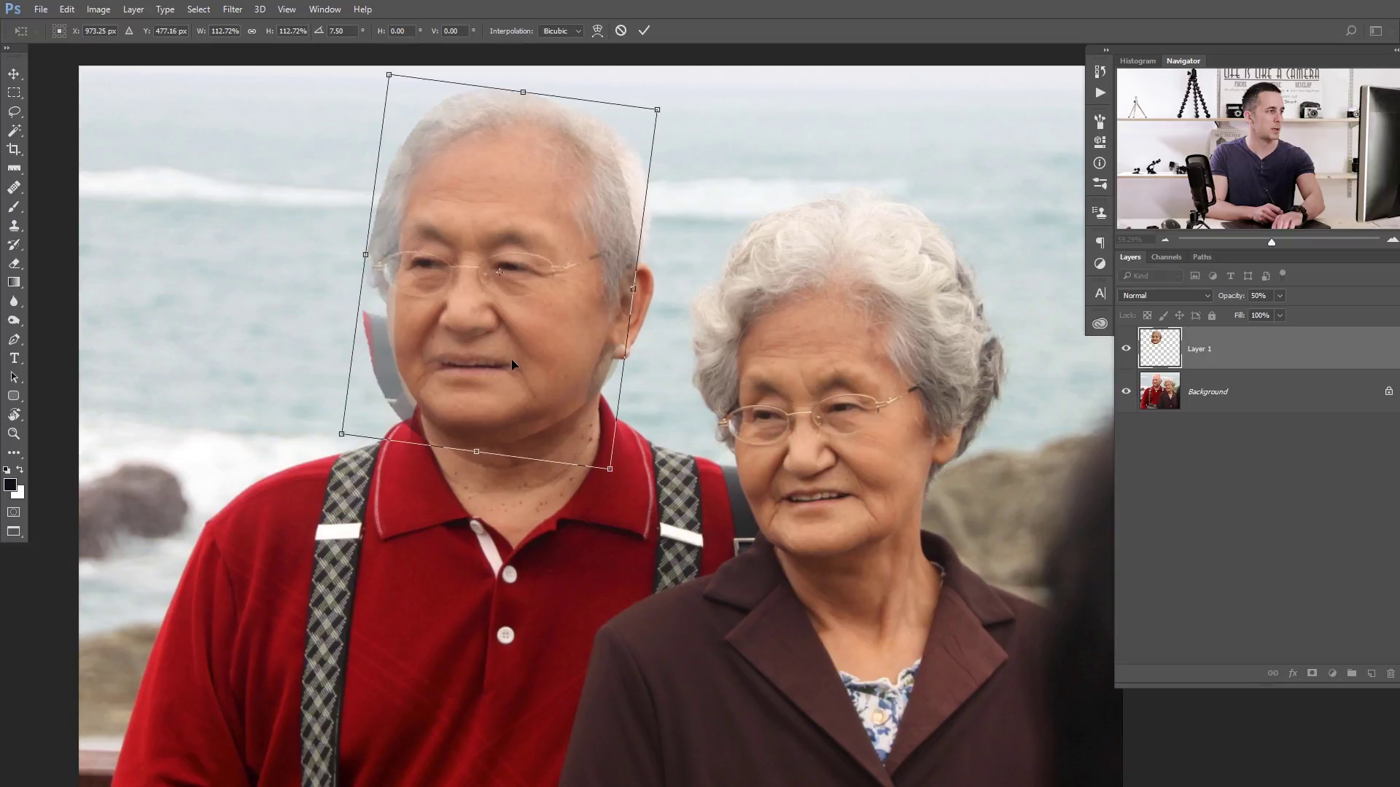
pyautogui.press('Left')
pyautogui.moveTo(512, 359); pyautogui.dragTo(514, 361)
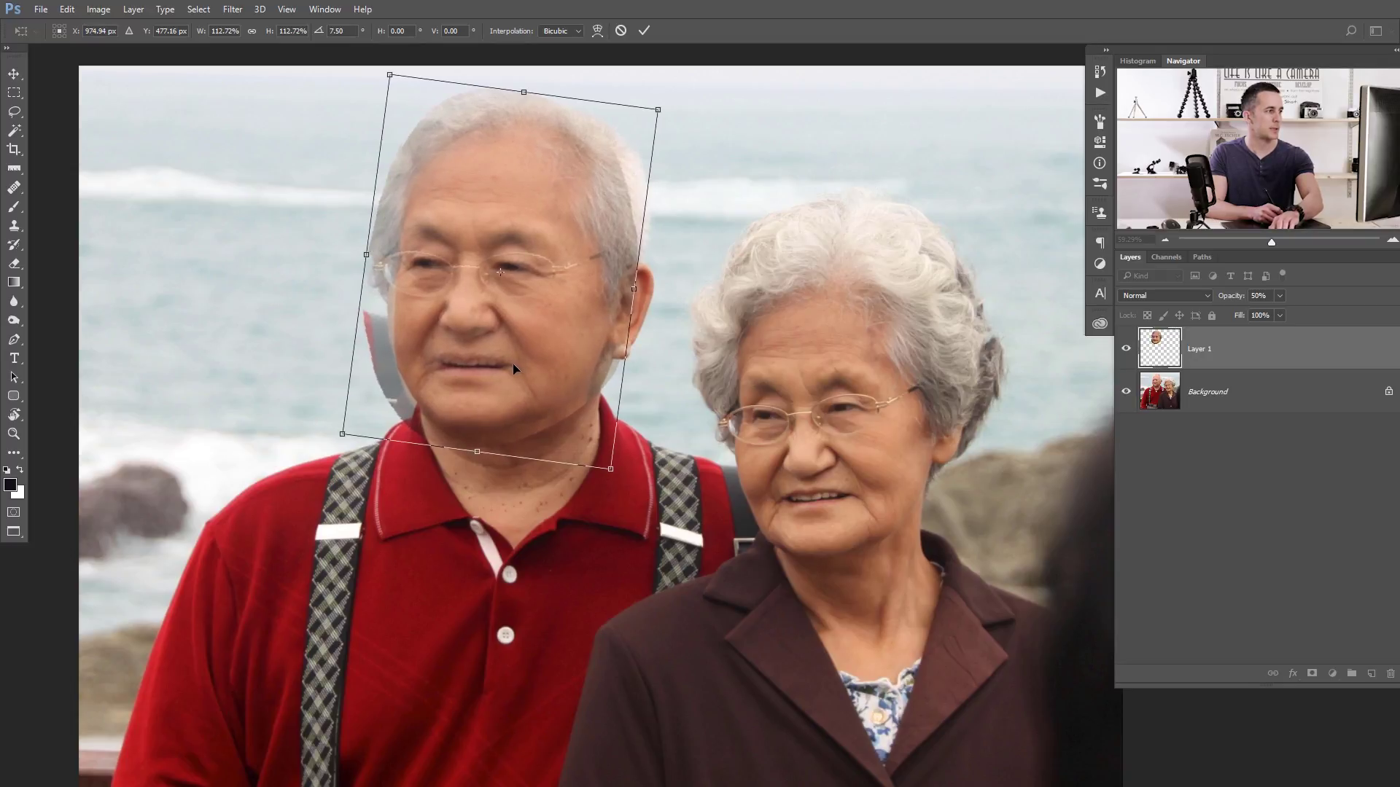
pyautogui.press('Right')
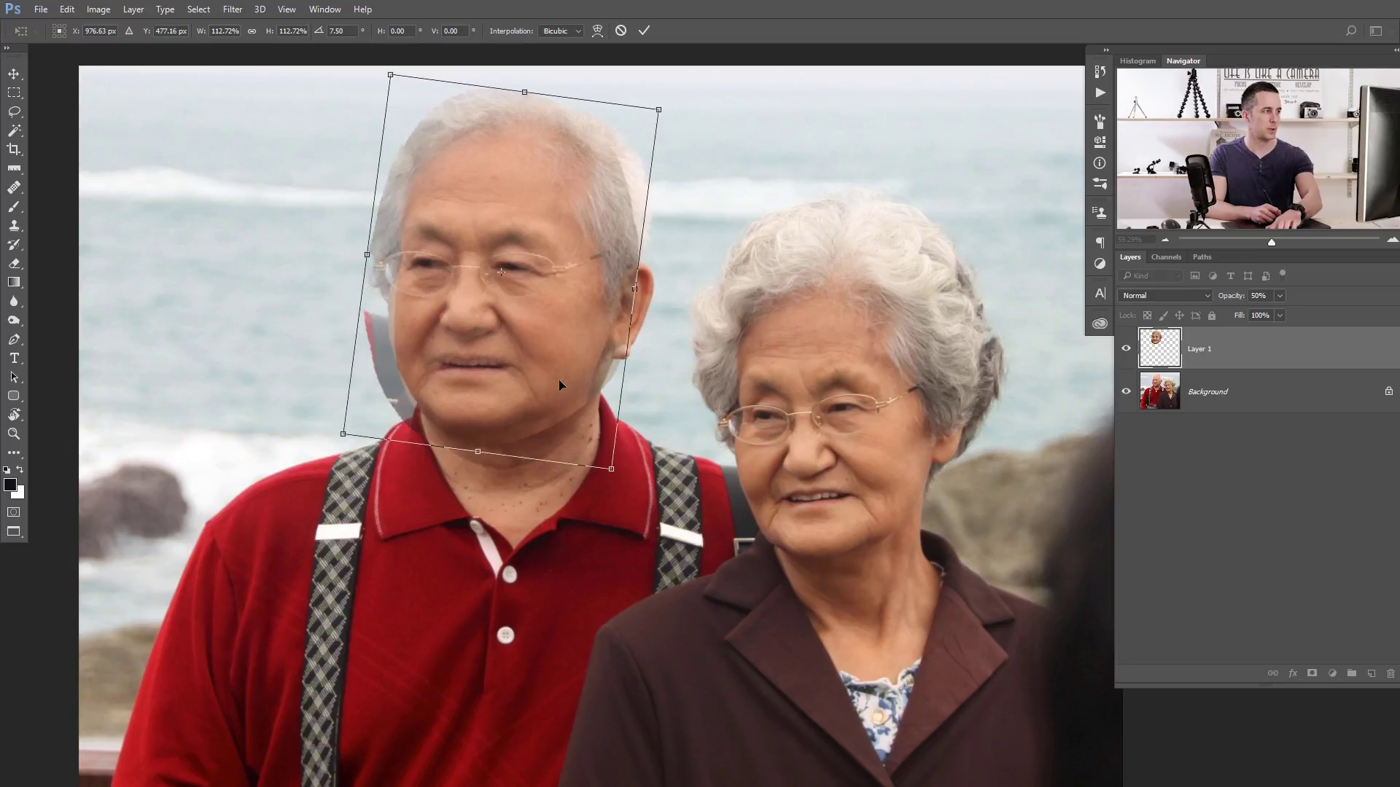
pyautogui.press('Return')
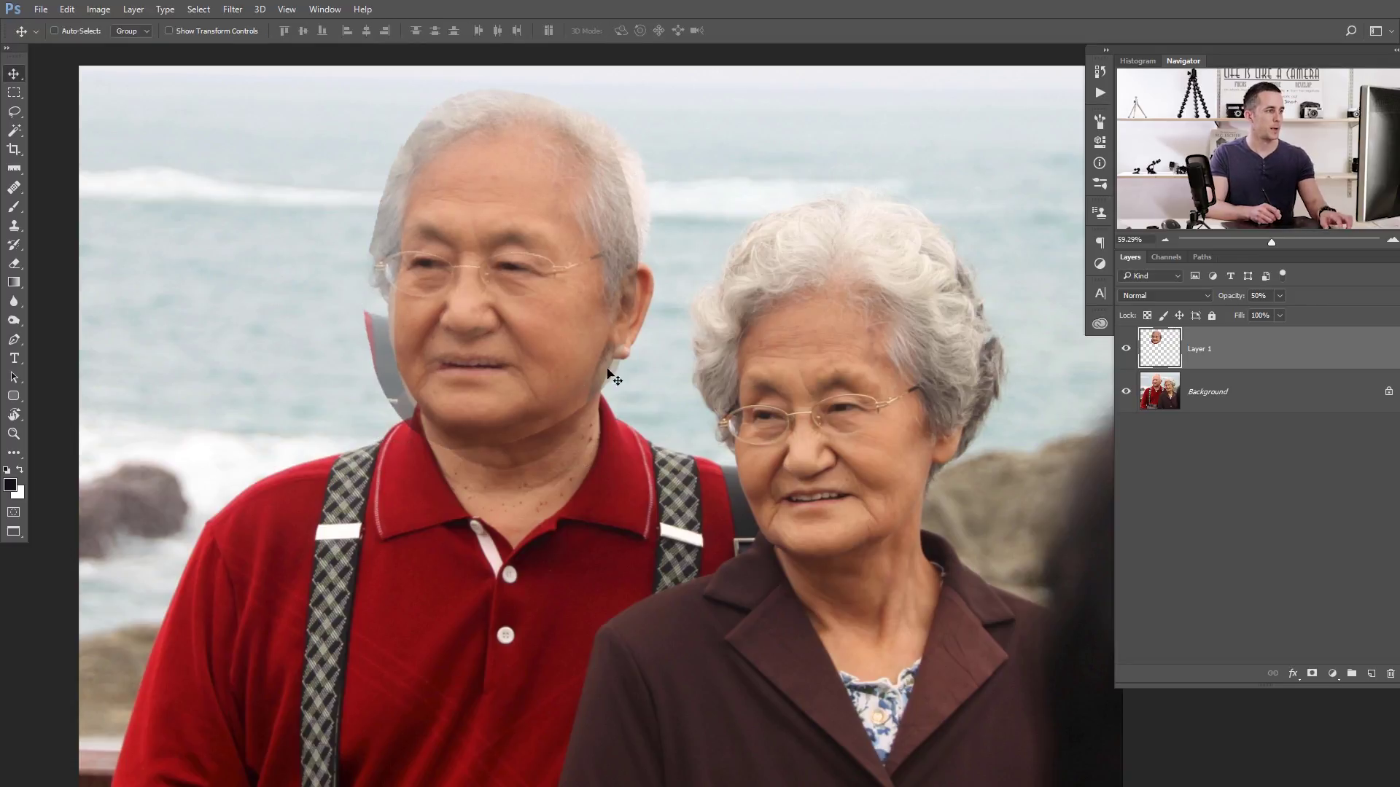
# Step: Restore the woman's face layer to 100% opacity and hide it
pyautogui.moveTo(854, 421); pyautogui.dragTo(793, 419)
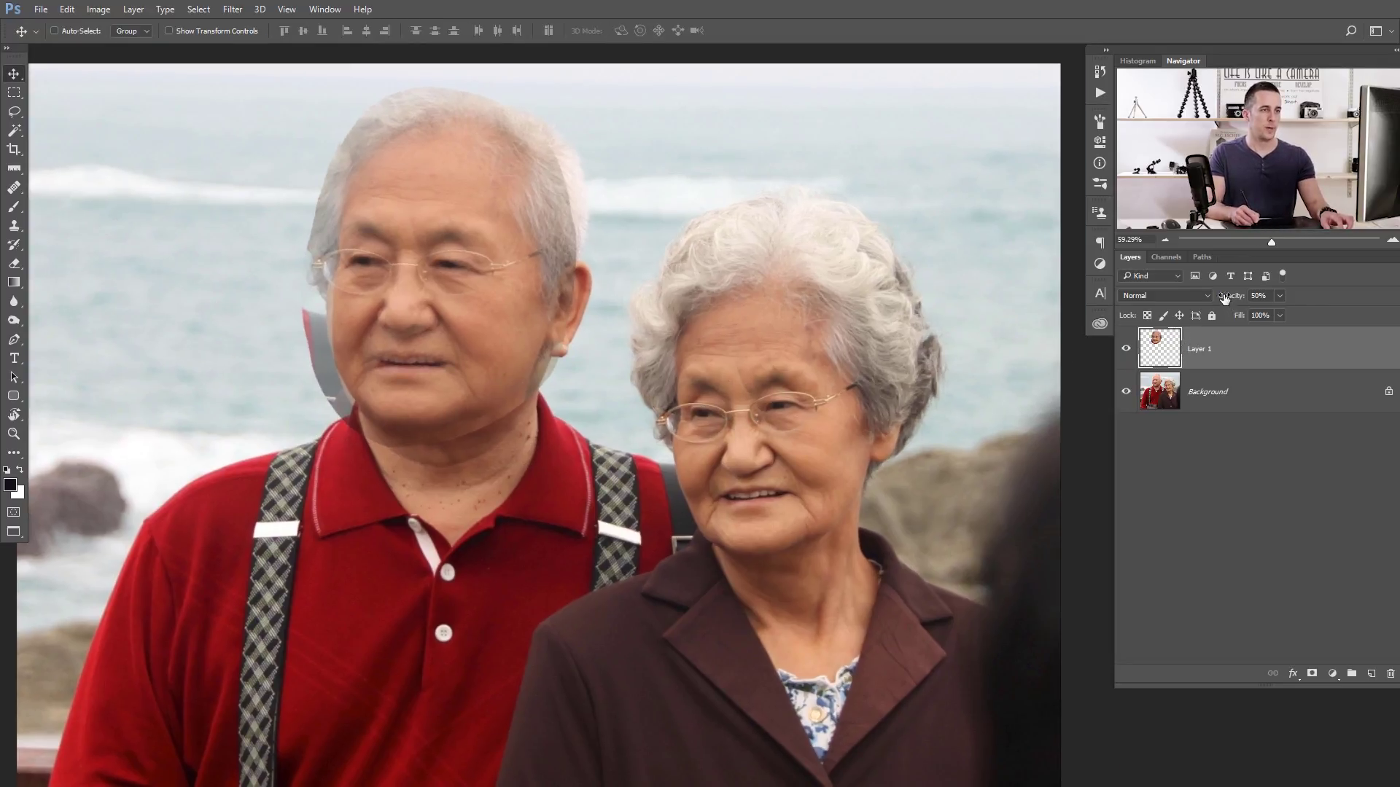
pyautogui.moveTo(1295, 297); pyautogui.dragTo(1315, 297)
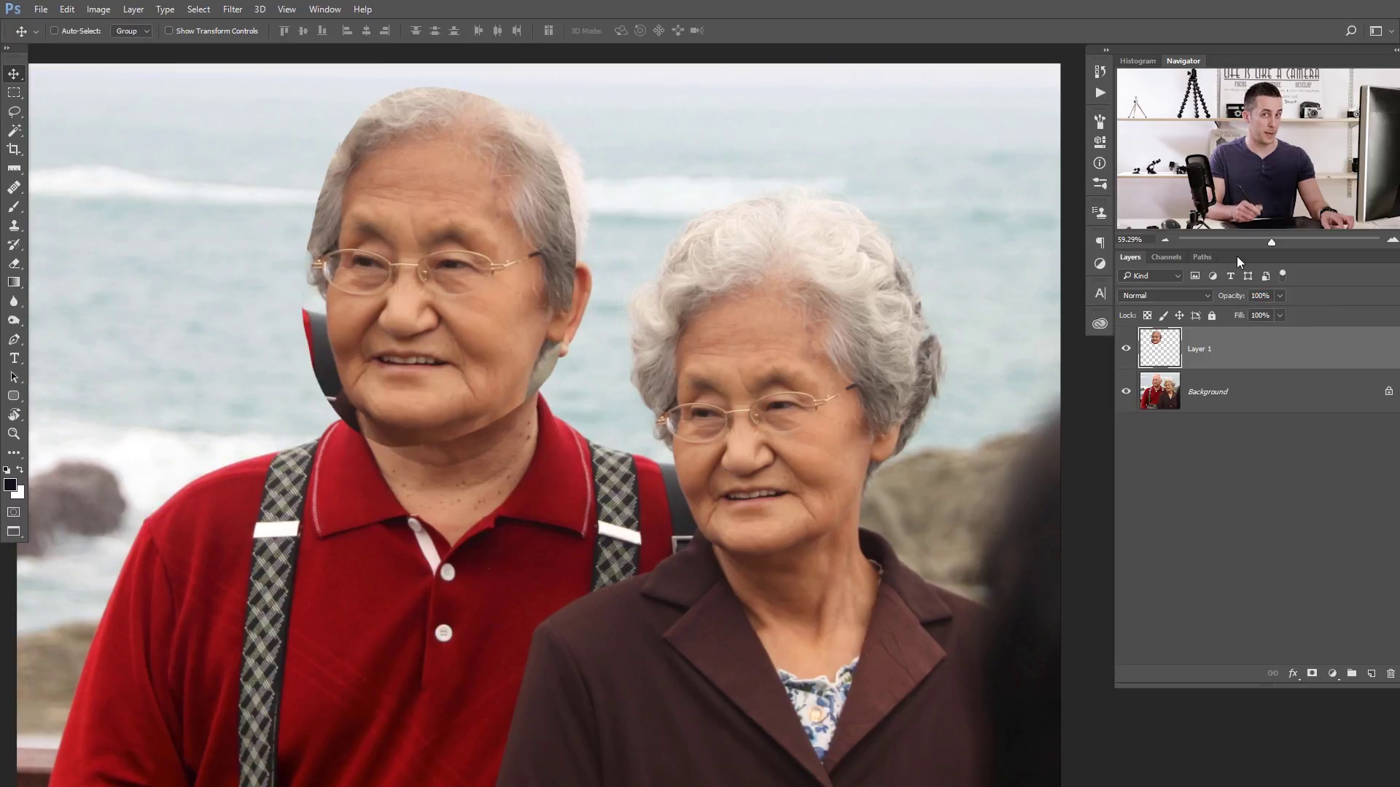
pyautogui.moveTo(1007, 338); pyautogui.dragTo(1066, 353)
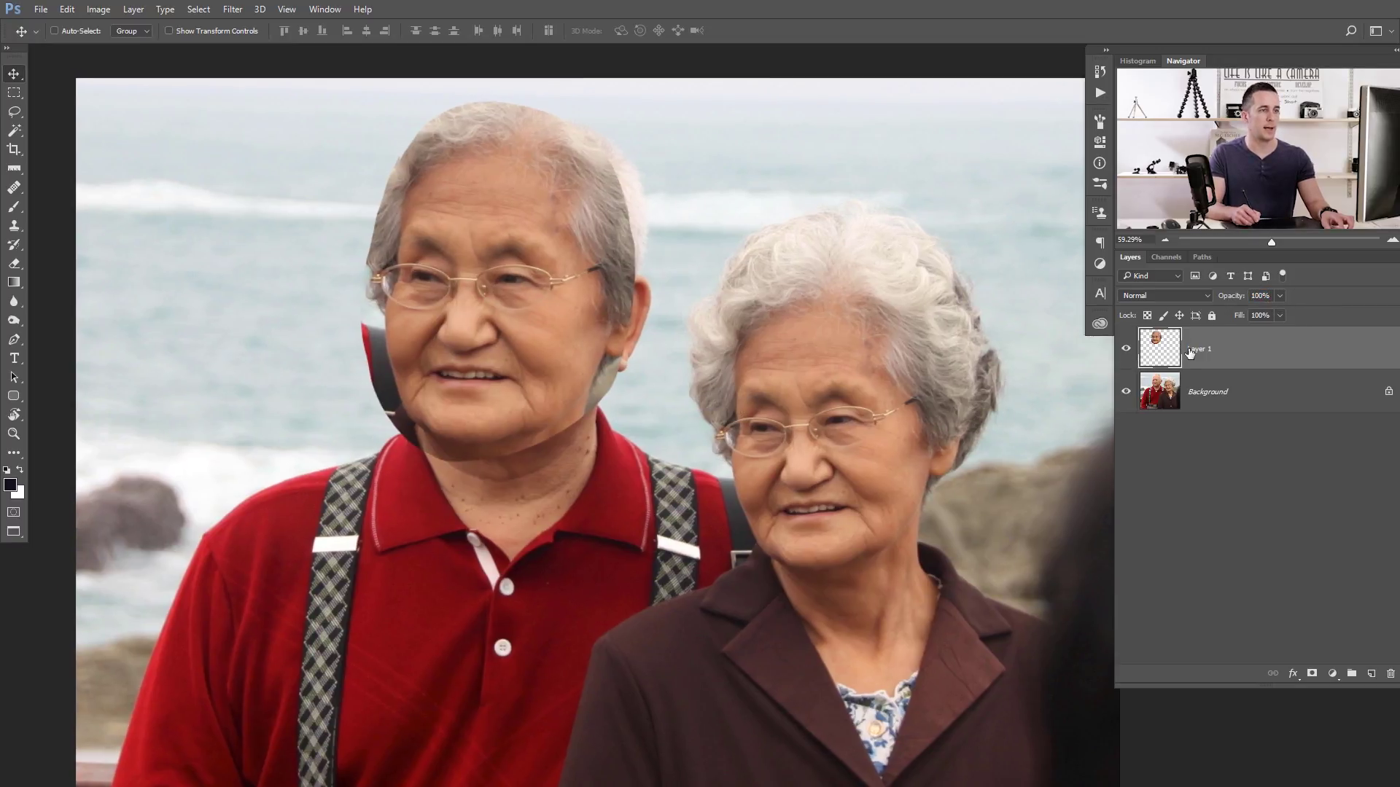
pyautogui.click(1125, 351)
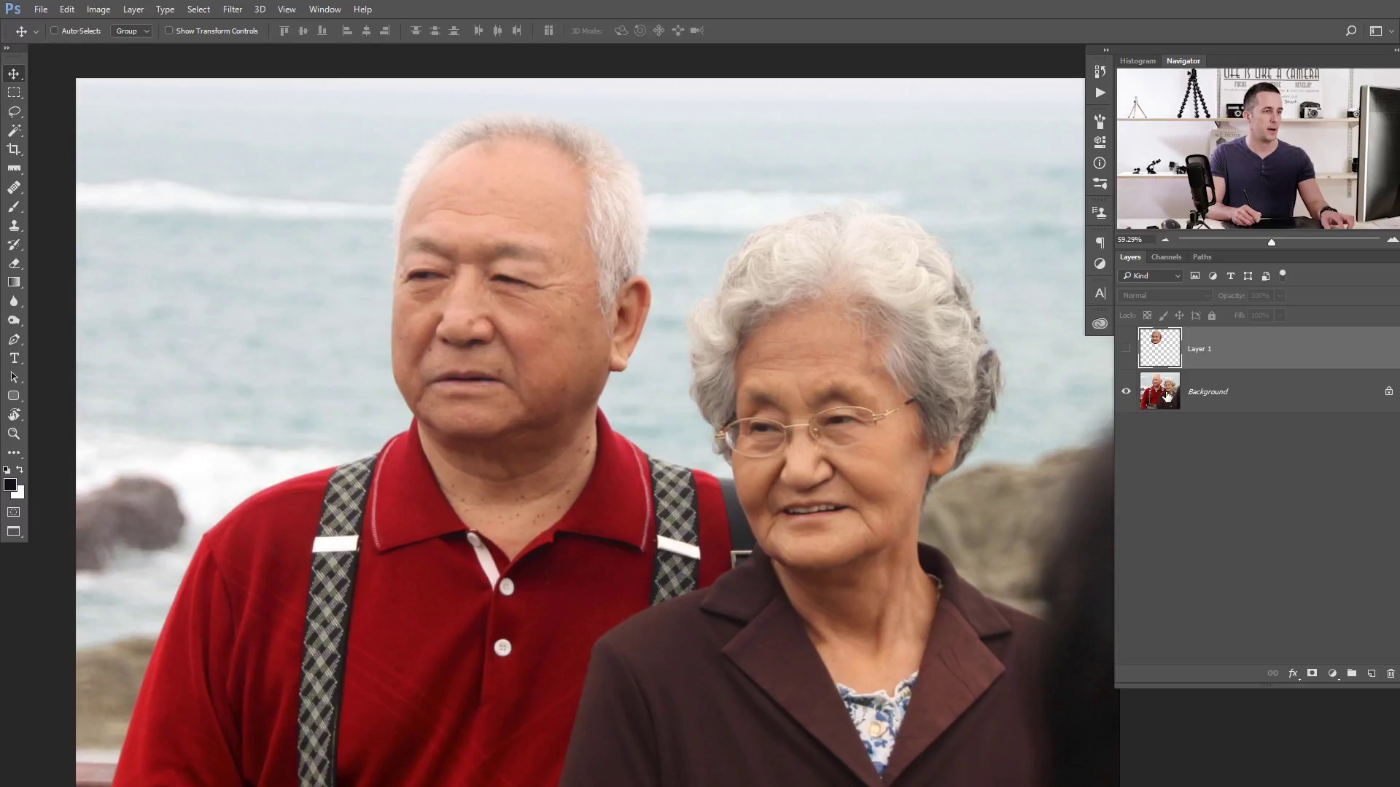
# Step: Lasso the man's face on the Background layer and copy it to a new layer
pyautogui.click(1167, 395)
pyautogui.press('l')
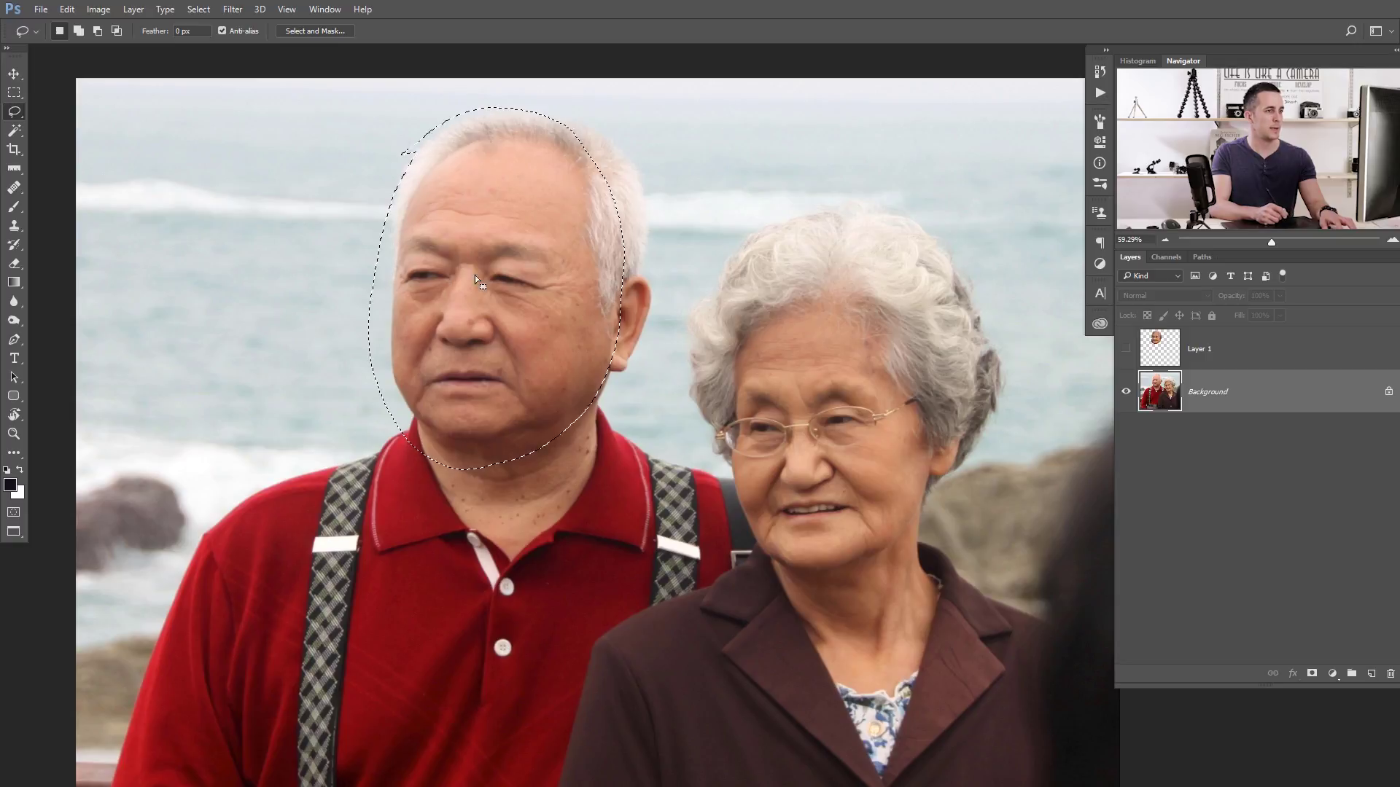
pyautogui.hotkey('ctrl', 'j')
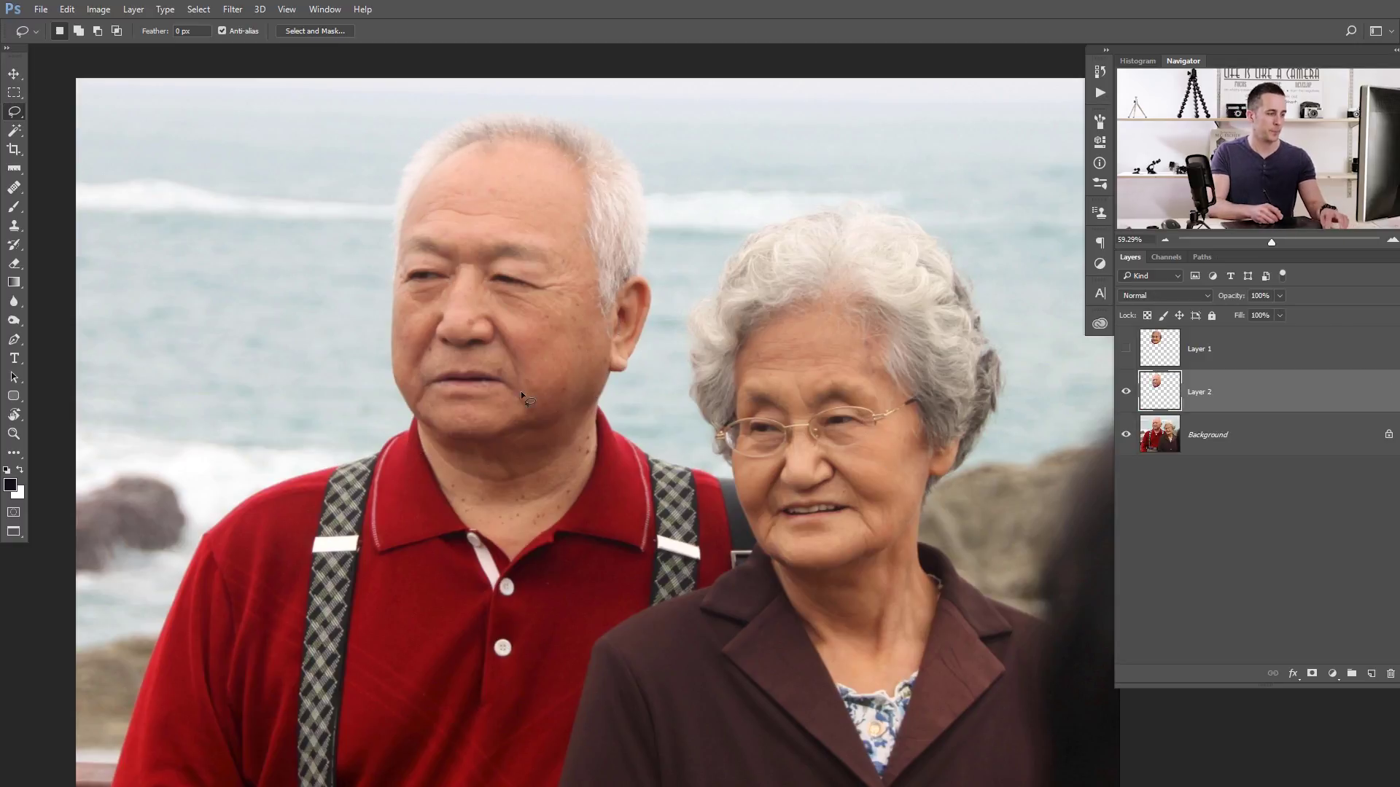
# Step: Move the copied man's face over the woman's face and lower its layer opacity to 48%
pyautogui.press('v')
pyautogui.moveTo(573, 333); pyautogui.dragTo(904, 466)
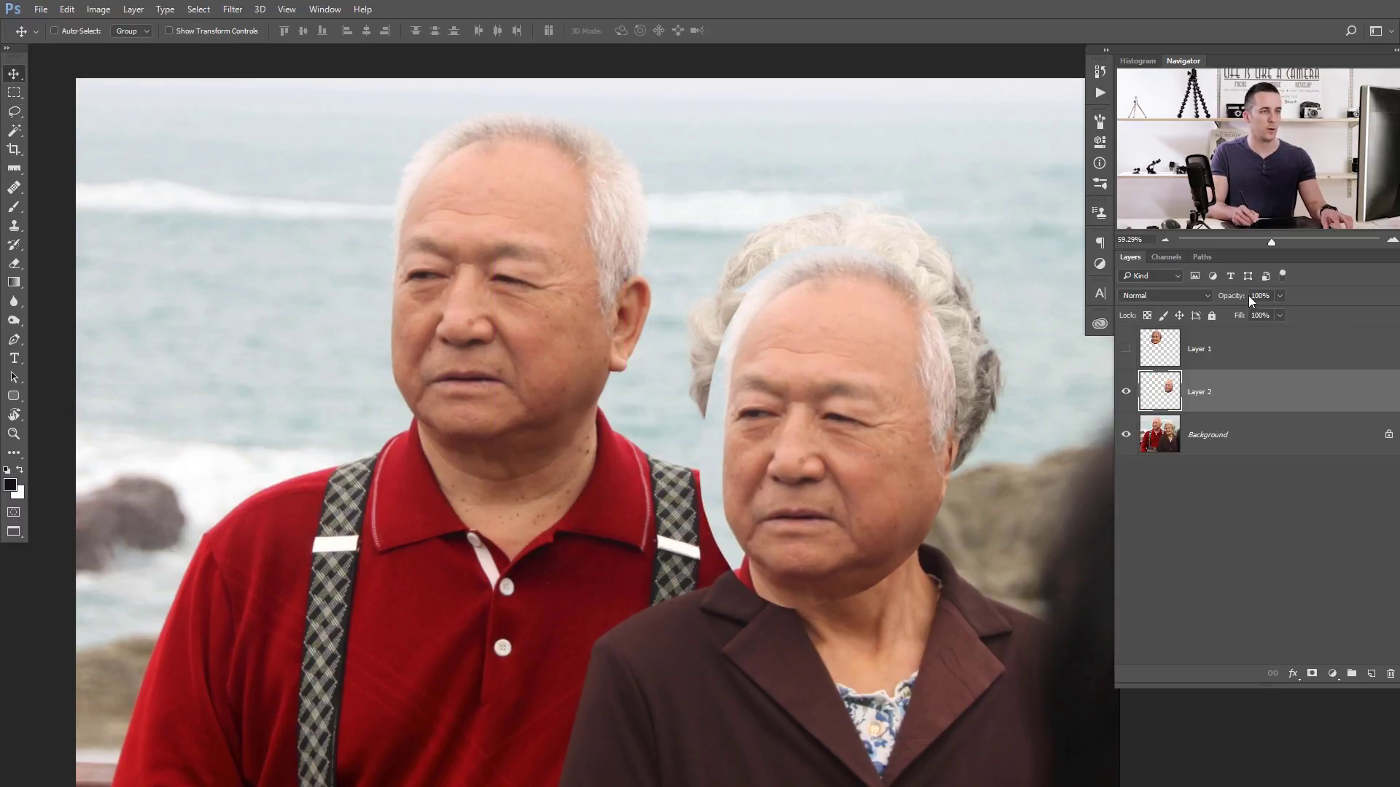
pyautogui.moveTo(1203, 301); pyautogui.dragTo(1196, 304)
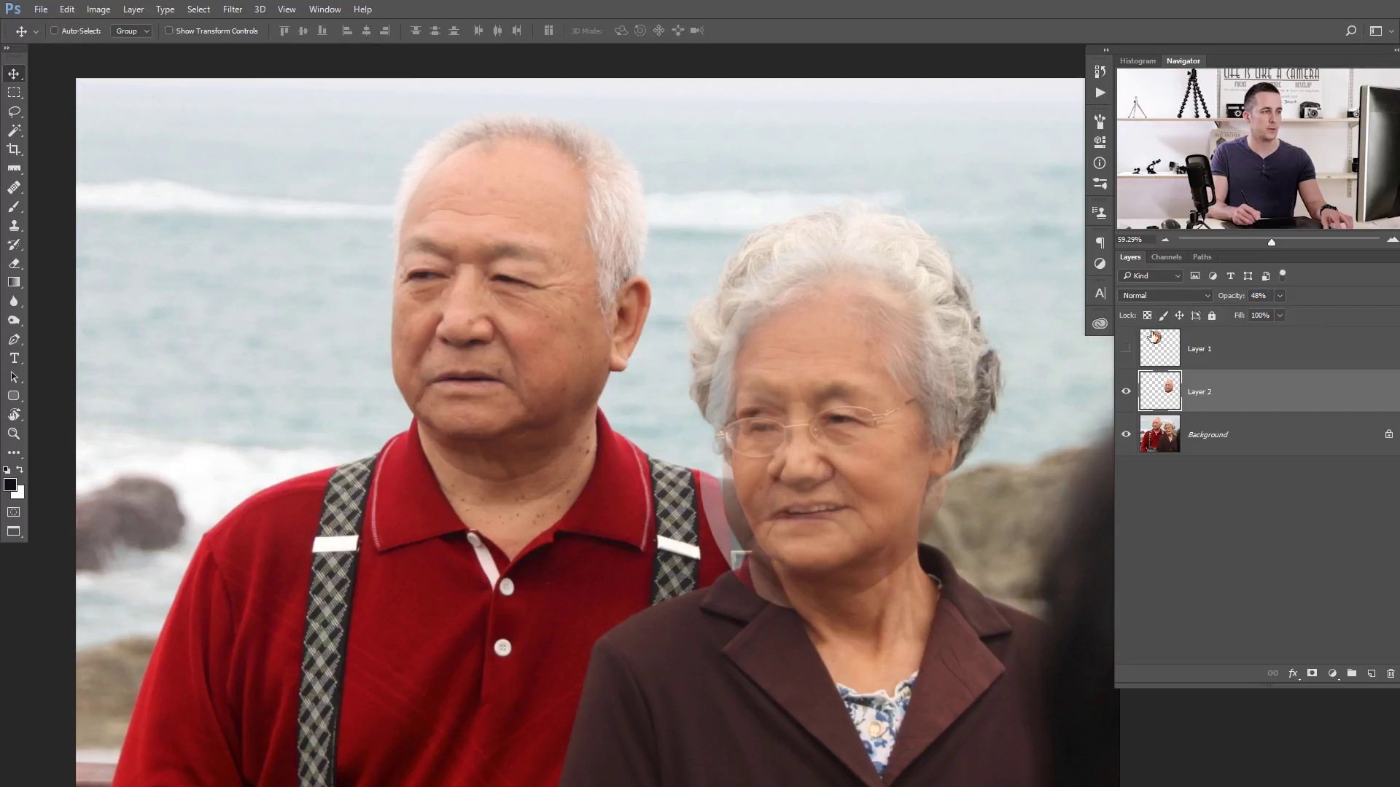
pyautogui.moveTo(890, 483); pyautogui.dragTo(885, 487)
# Step: Free-transform the copied man's face, scaling it to about 85%, rotating it about -7.2° and aligning it with the woman's features
pyautogui.hotkey('ctrl', 't')
pyautogui.moveTo(1038, 309); pyautogui.dragTo(1015, 286)
pyautogui.moveTo(937, 234); pyautogui.dragTo(920, 263)
pyautogui.moveTo(894, 470)
pyautogui.mouseDown()
pyautogui.moveTo(700, 487)
pyautogui.moveTo(883, 481)
pyautogui.mouseUp()
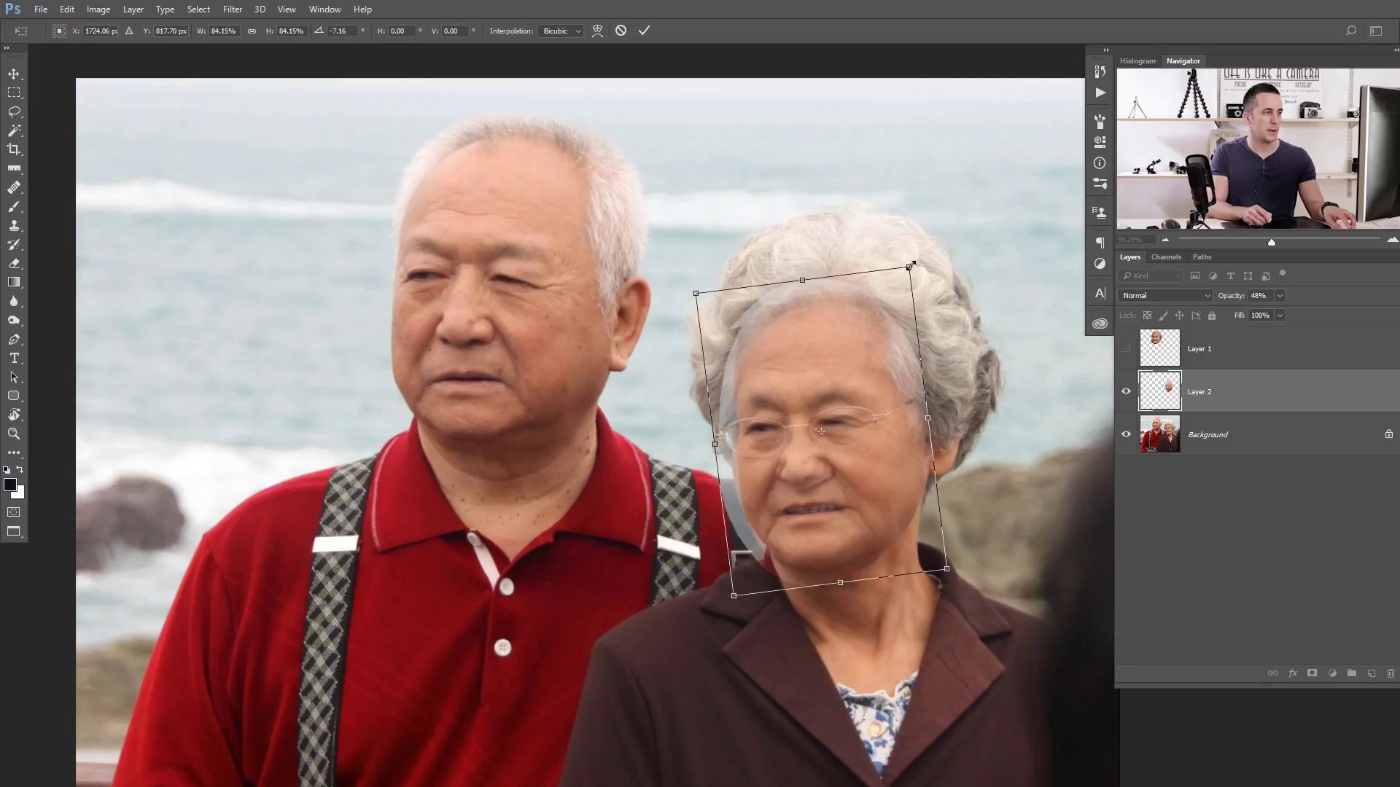
pyautogui.moveTo(910, 266); pyautogui.dragTo(909, 265)
pyautogui.moveTo(852, 429); pyautogui.dragTo(851, 426)
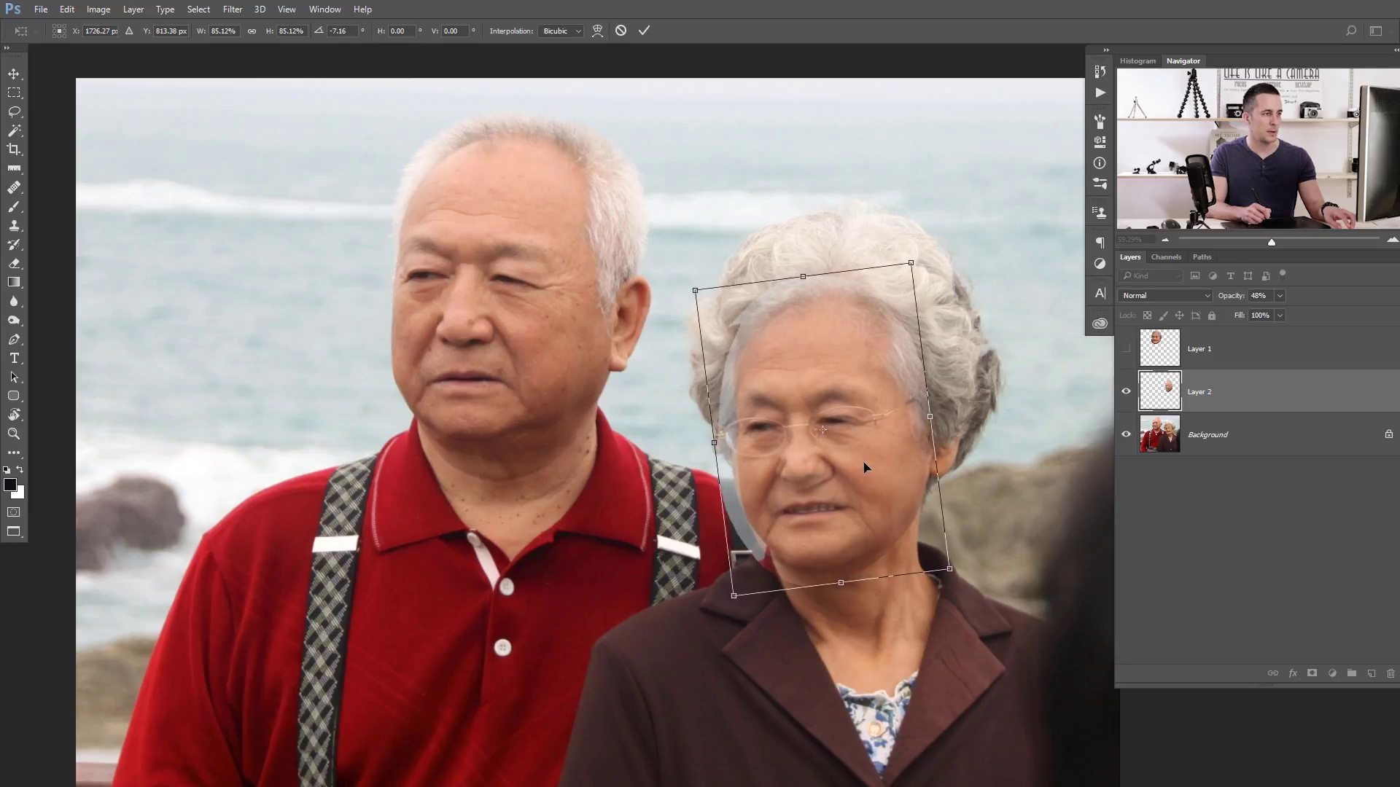
pyautogui.press('Return')
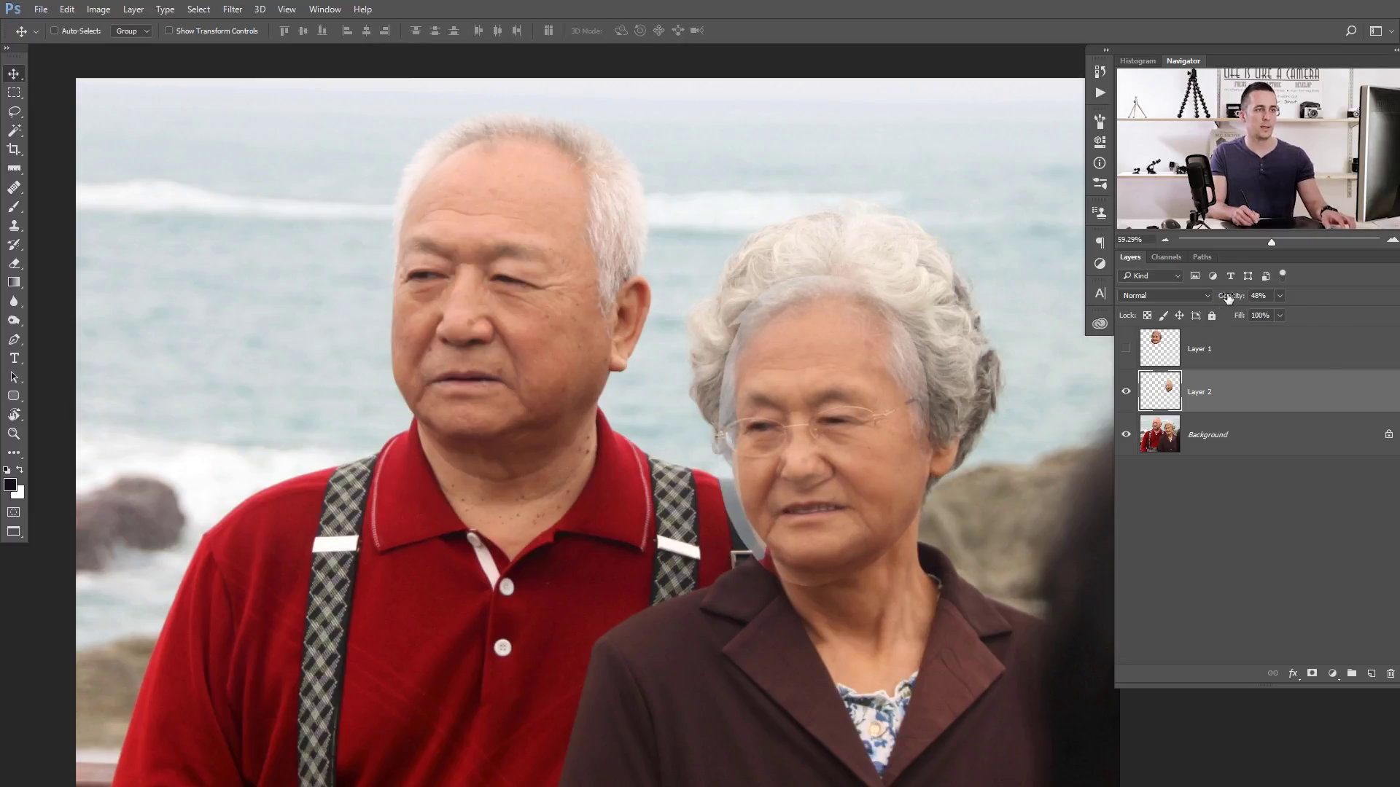
# Step: Restore the man's face layer to 100% opacity and rename it Man
pyautogui.press('Return')
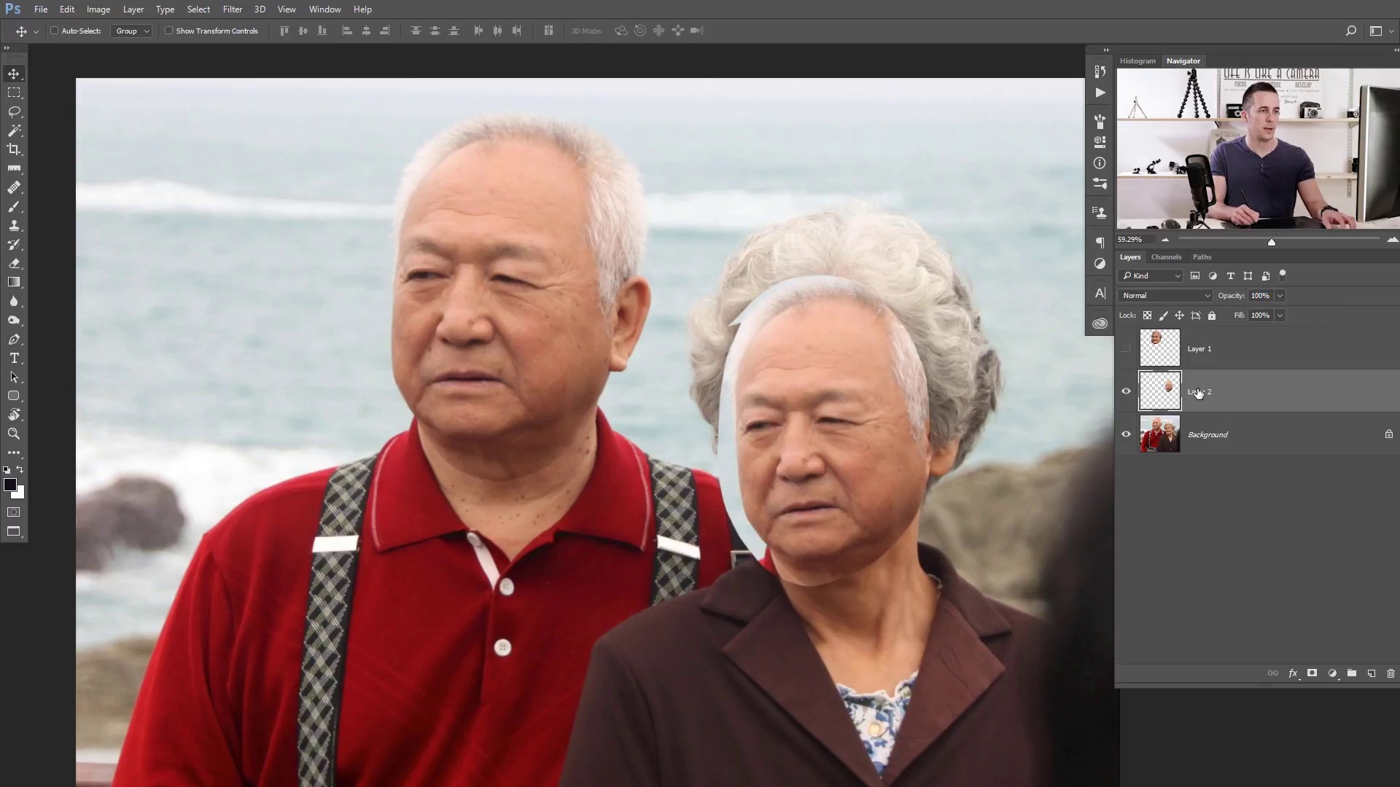
pyautogui.write('Man')
pyautogui.press('Return')
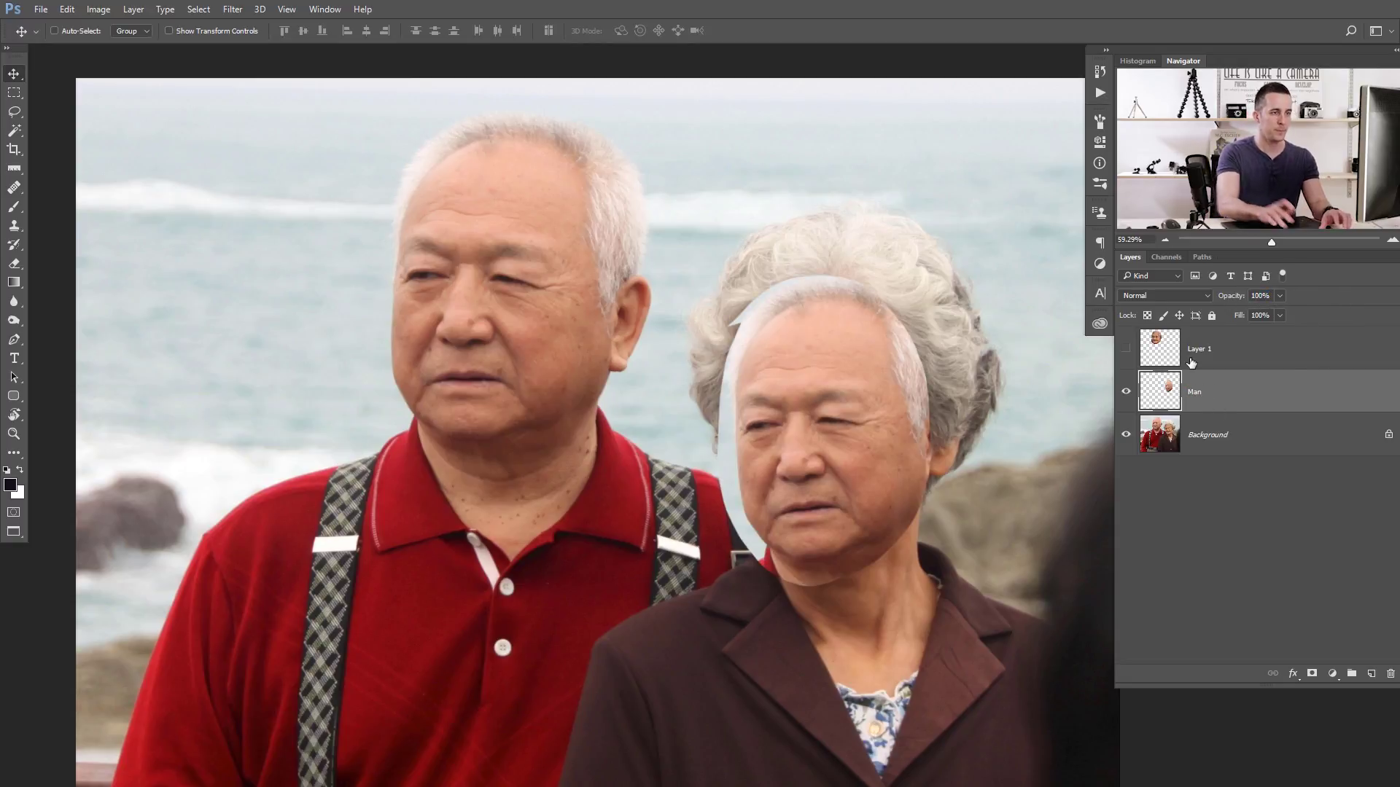
# Step: Rename Layer 1 as Woman and make it visible again
pyautogui.click(1202, 352)
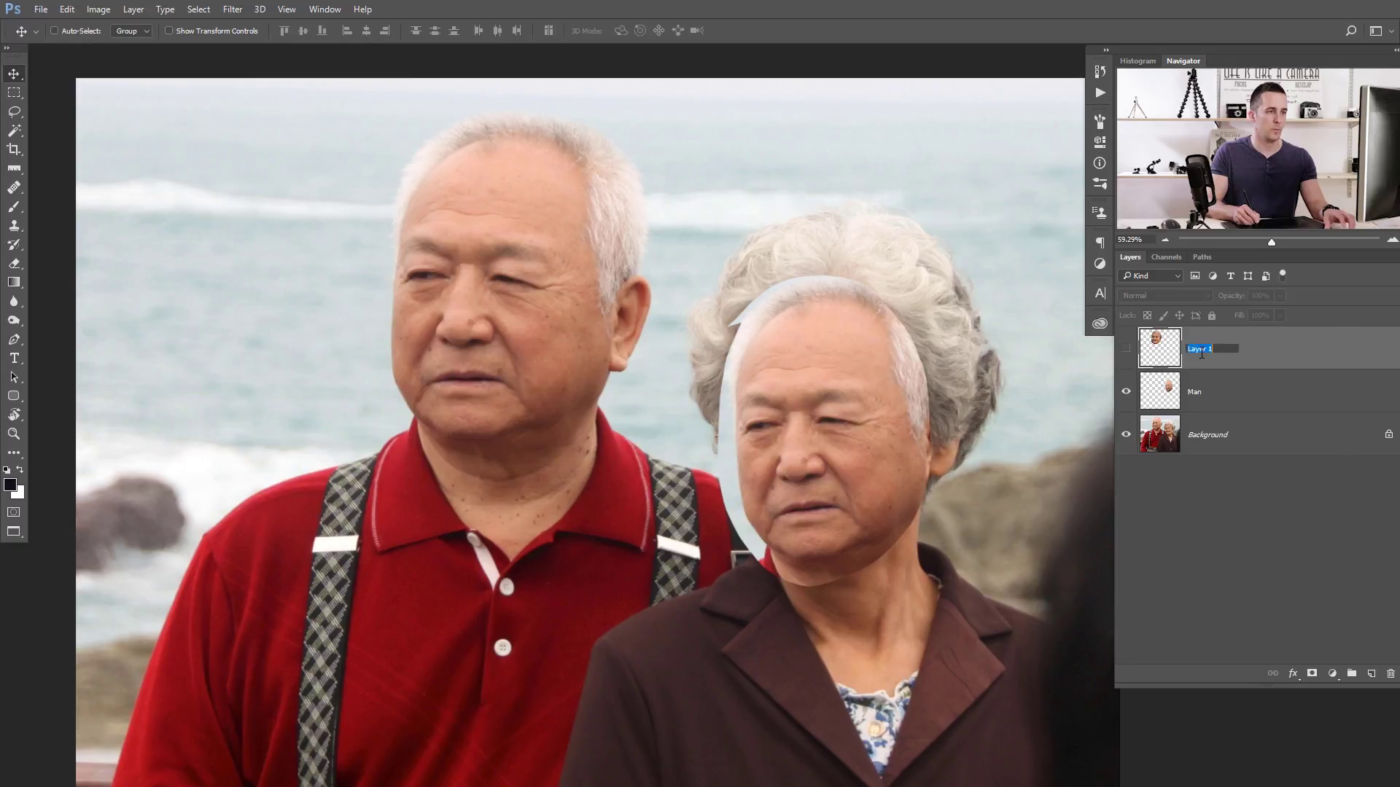
pyautogui.write('Woman')
pyautogui.press('Return')
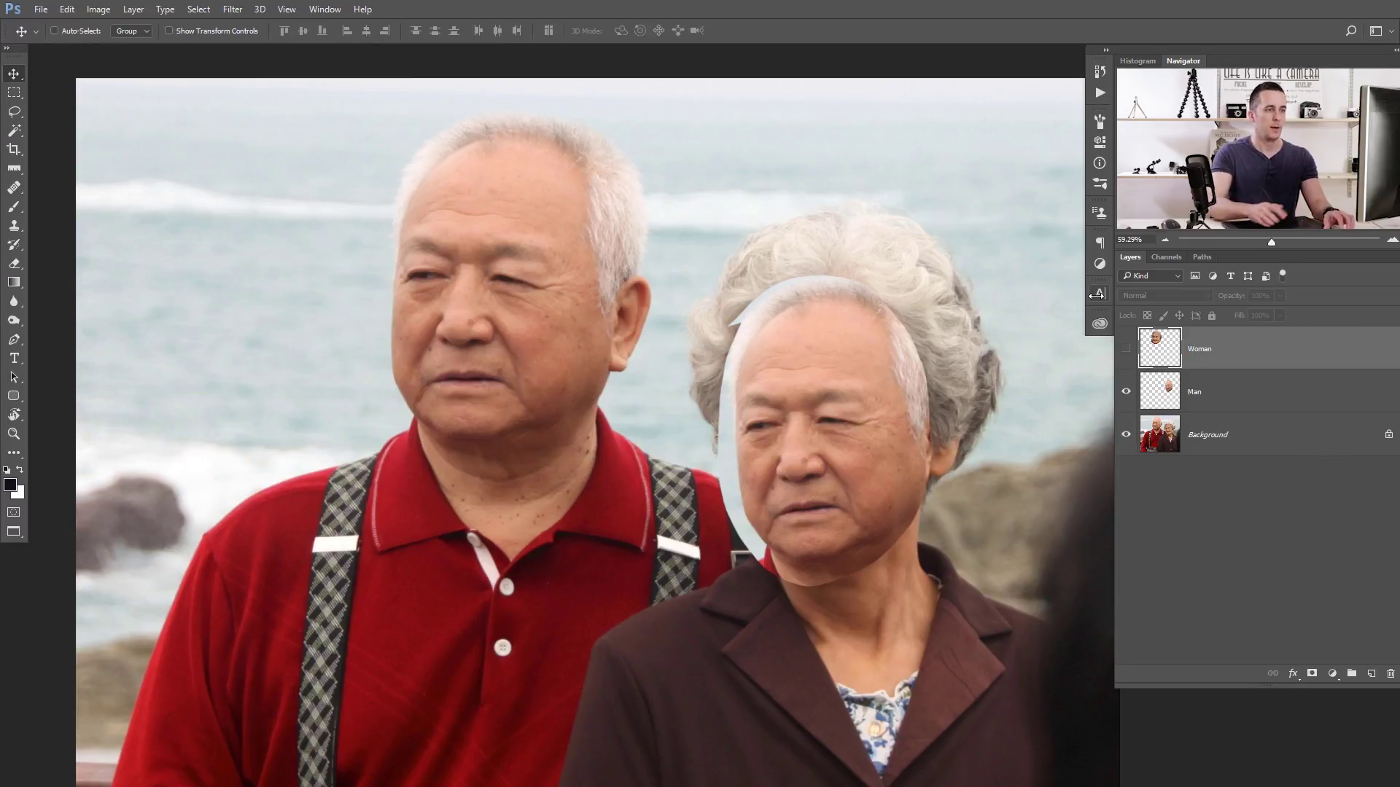
pyautogui.click(1129, 349)
# Step: Add a layer mask to the Man layer
pyautogui.moveTo(649, 388); pyautogui.dragTo(568, 418)
pyautogui.moveTo(747, 465); pyautogui.dragTo(719, 442)
pyautogui.click(1166, 393)
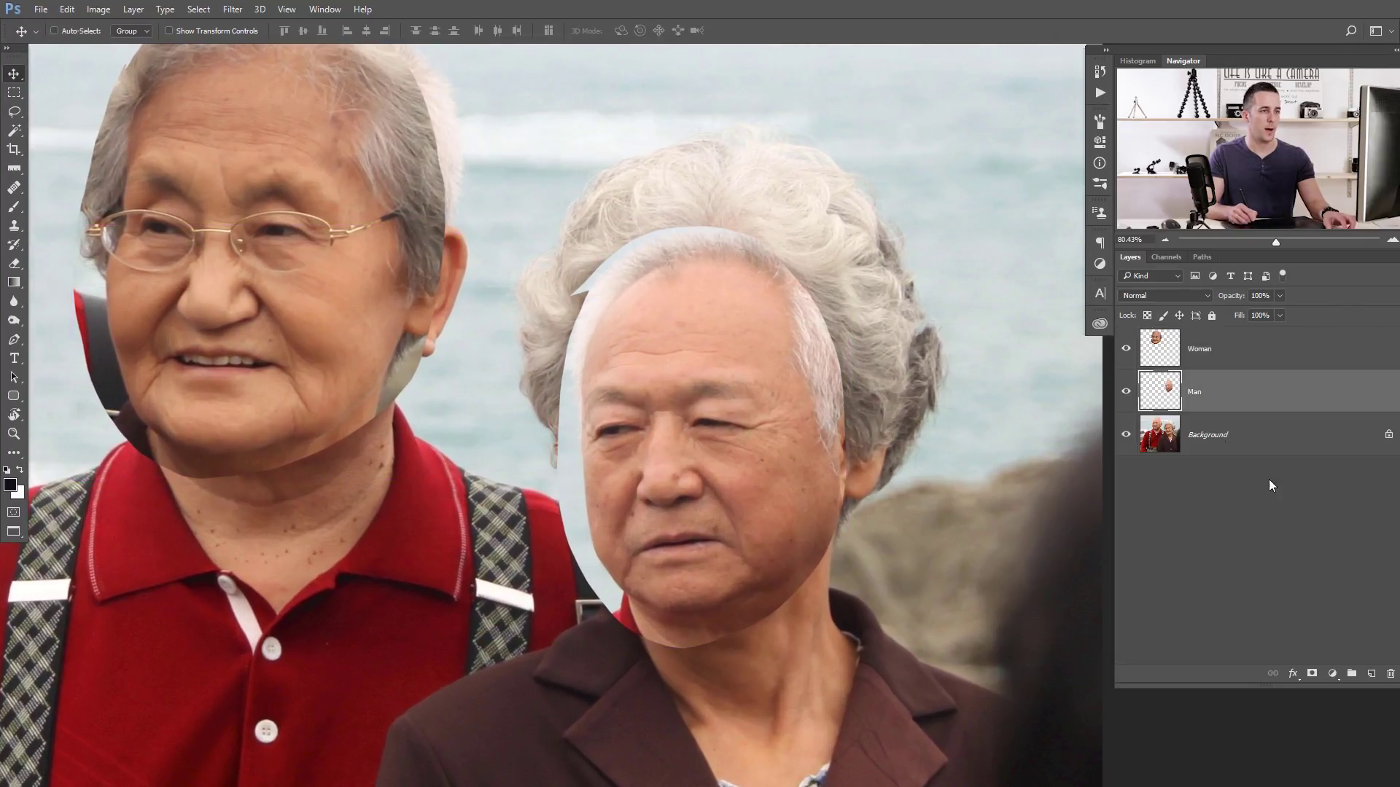
pyautogui.click(1311, 674)
# Step: Set up the Brush tool with 0% hardness for painting on the Man layer's mask
pyautogui.press('b')
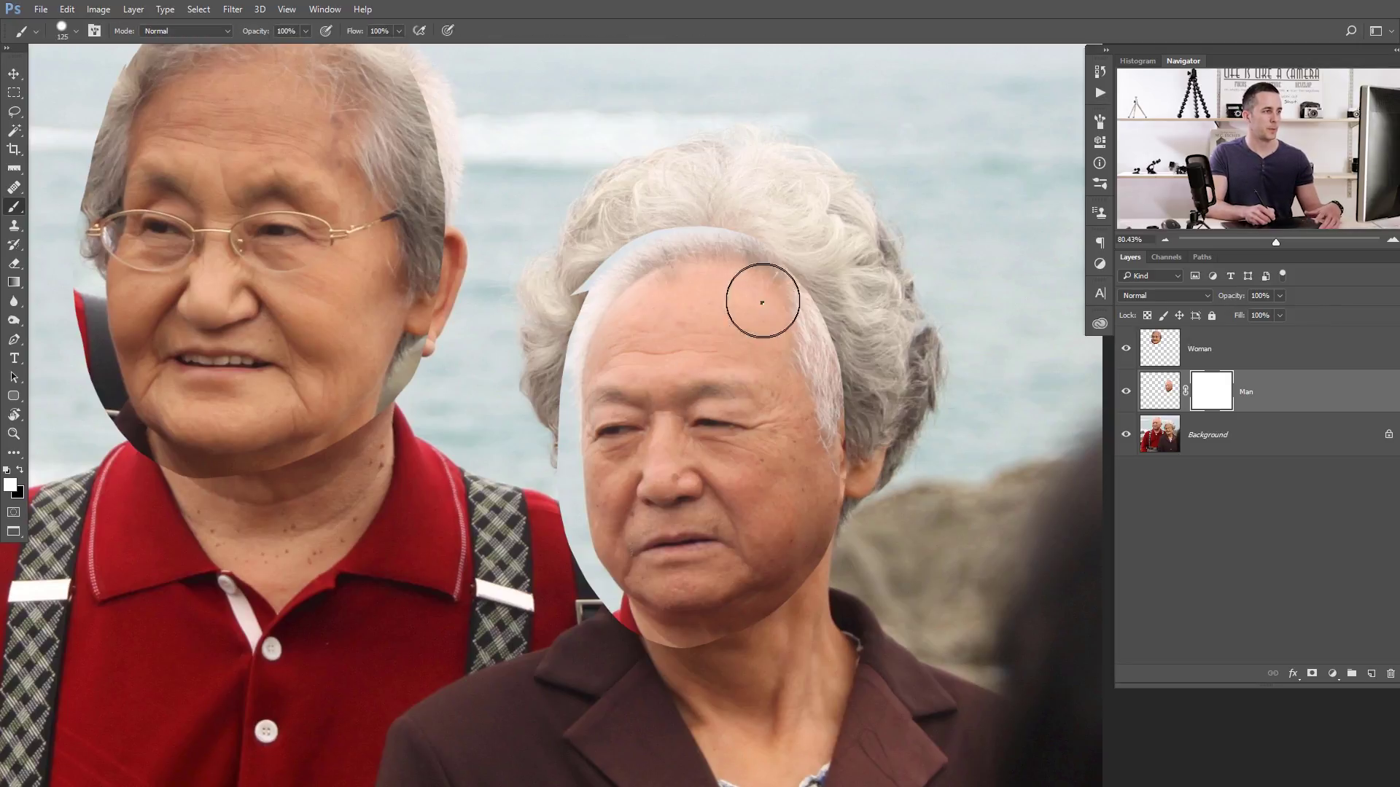
pyautogui.rightClick(787, 305)
pyautogui.moveTo(852, 368); pyautogui.dragTo(816, 357)
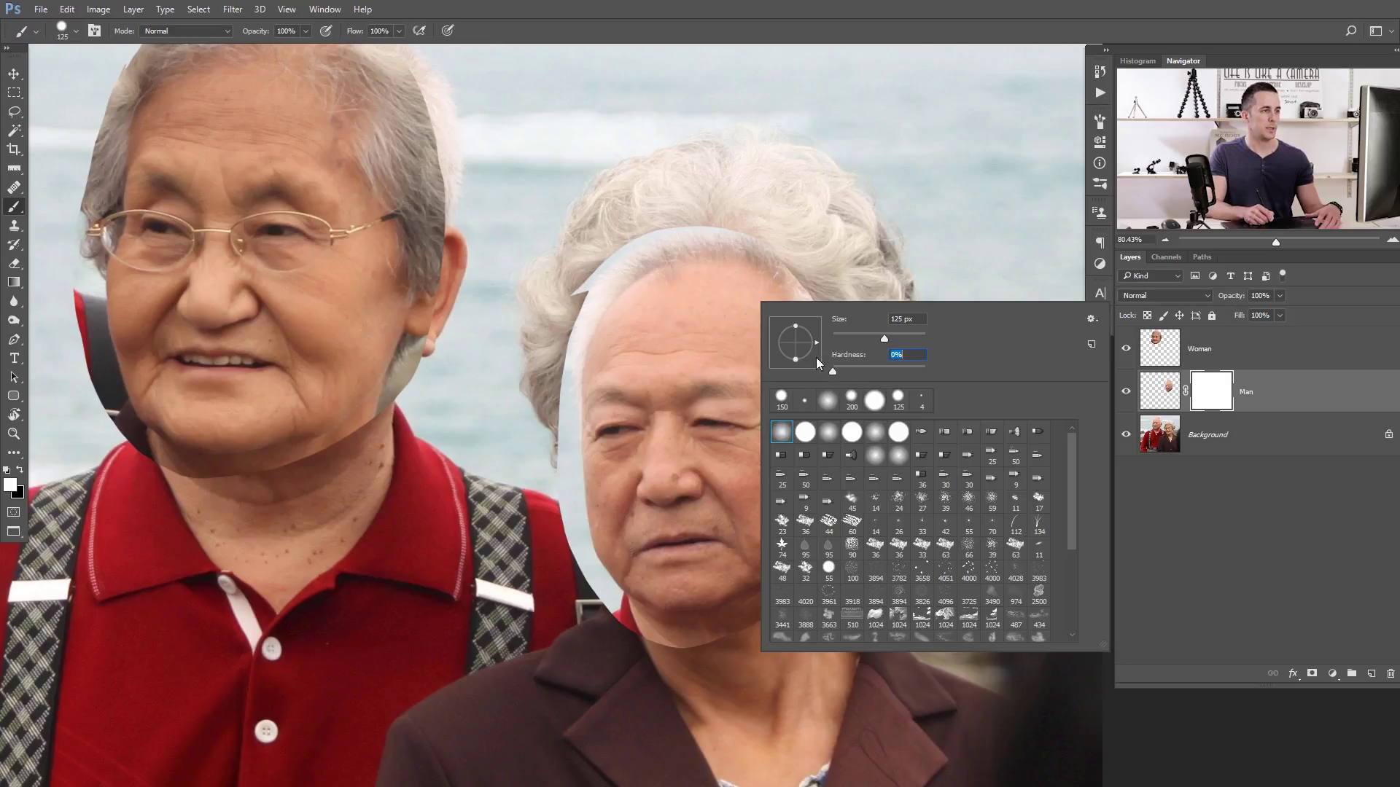
pyautogui.press('Return')
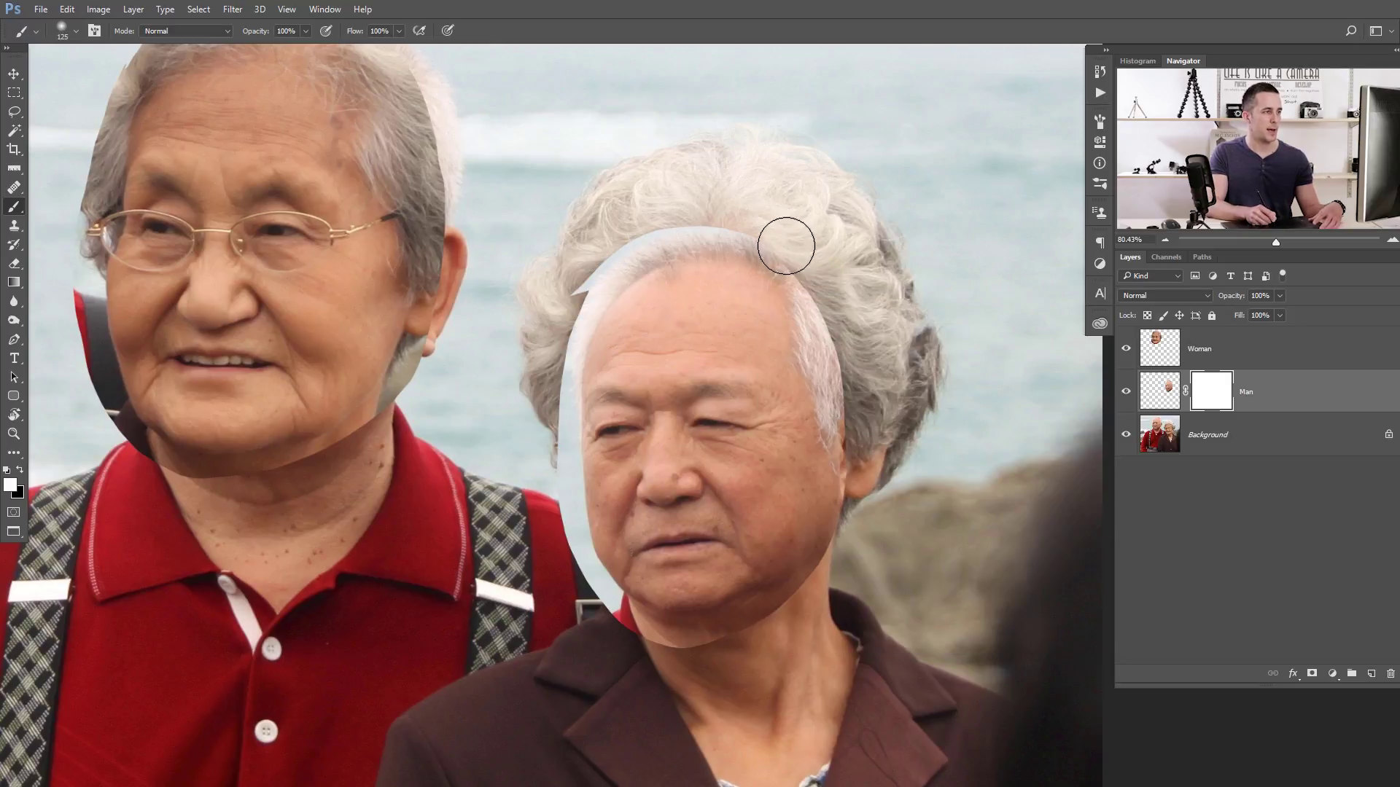
# Step: Paint black on the Man layer's mask around the face edges to blend it into the woman's hair, jaw and neck
pyautogui.press(']')
pyautogui.press('x')
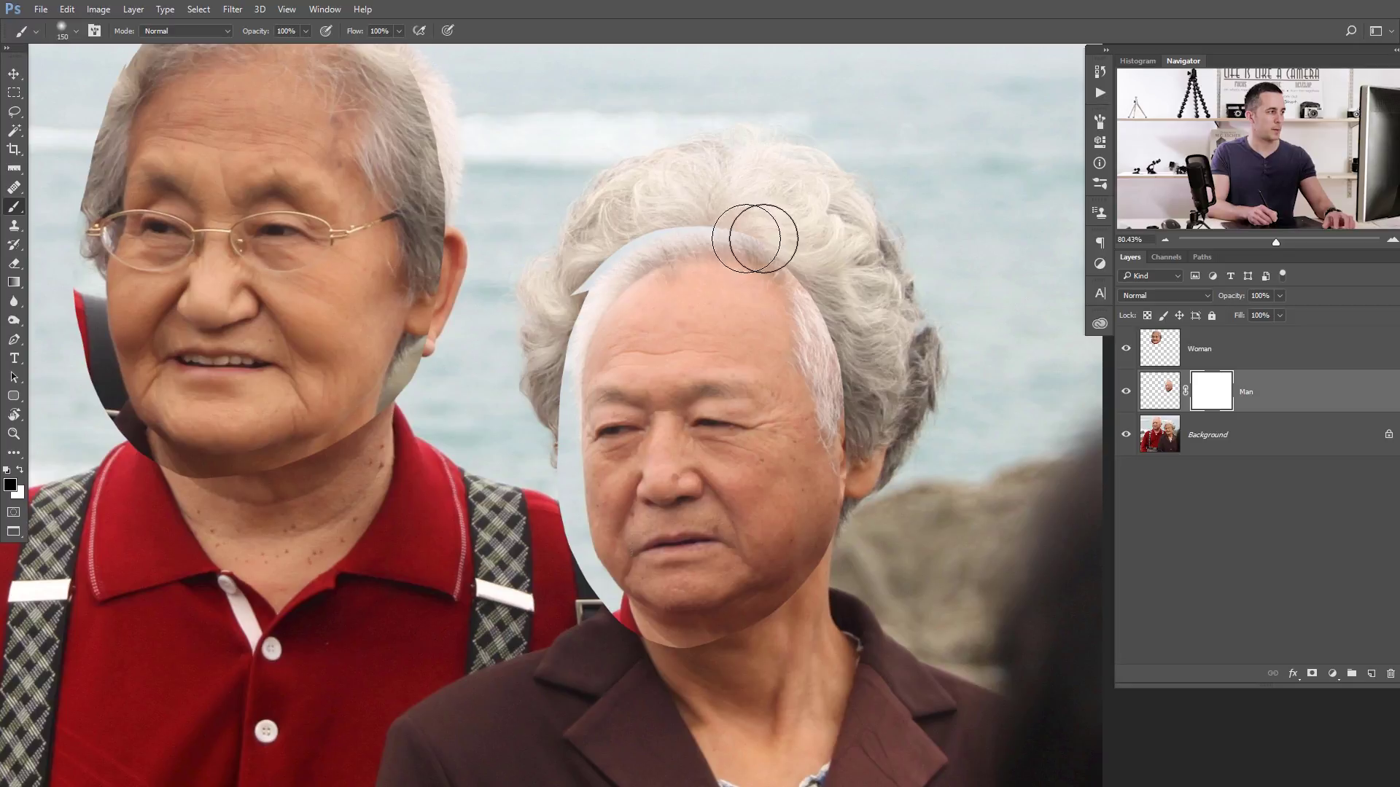
pyautogui.moveTo(755, 238)
pyautogui.mouseDown()
pyautogui.moveTo(699, 219)
pyautogui.moveTo(633, 227)
pyautogui.moveTo(585, 259)
pyautogui.moveTo(653, 223)
pyautogui.moveTo(569, 310)
pyautogui.moveTo(574, 299)
pyautogui.moveTo(539, 365)
pyautogui.moveTo(665, 240)
pyautogui.moveTo(769, 242)
pyautogui.moveTo(837, 330)
pyautogui.moveTo(838, 316)
pyautogui.moveTo(824, 338)
pyautogui.moveTo(869, 441)
pyautogui.moveTo(860, 407)
pyautogui.moveTo(869, 527)
pyautogui.moveTo(852, 577)
pyautogui.moveTo(795, 653)
pyautogui.moveTo(828, 613)
pyautogui.moveTo(728, 672)
pyautogui.moveTo(646, 670)
pyautogui.moveTo(616, 652)
pyautogui.moveTo(570, 612)
pyautogui.moveTo(563, 584)
pyautogui.moveTo(583, 627)
pyautogui.moveTo(557, 570)
pyautogui.moveTo(604, 638)
pyautogui.moveTo(558, 556)
pyautogui.moveTo(540, 392)
pyautogui.moveTo(549, 536)
pyautogui.moveTo(554, 470)
pyautogui.moveTo(566, 572)
pyautogui.moveTo(606, 634)
pyautogui.mouseUp()
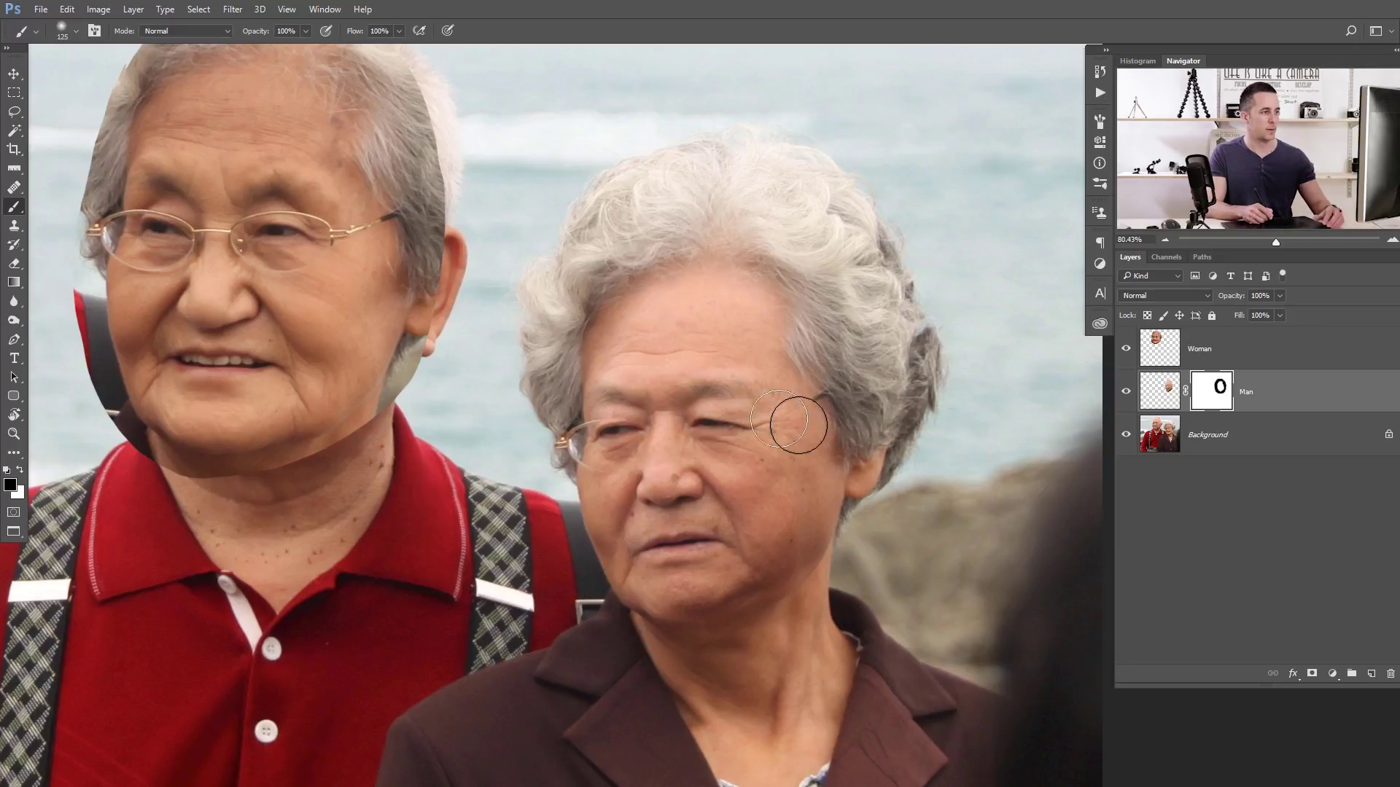
# Step: Scale the man's face on the Man layer up to about 102.4%
pyautogui.click(1149, 392)
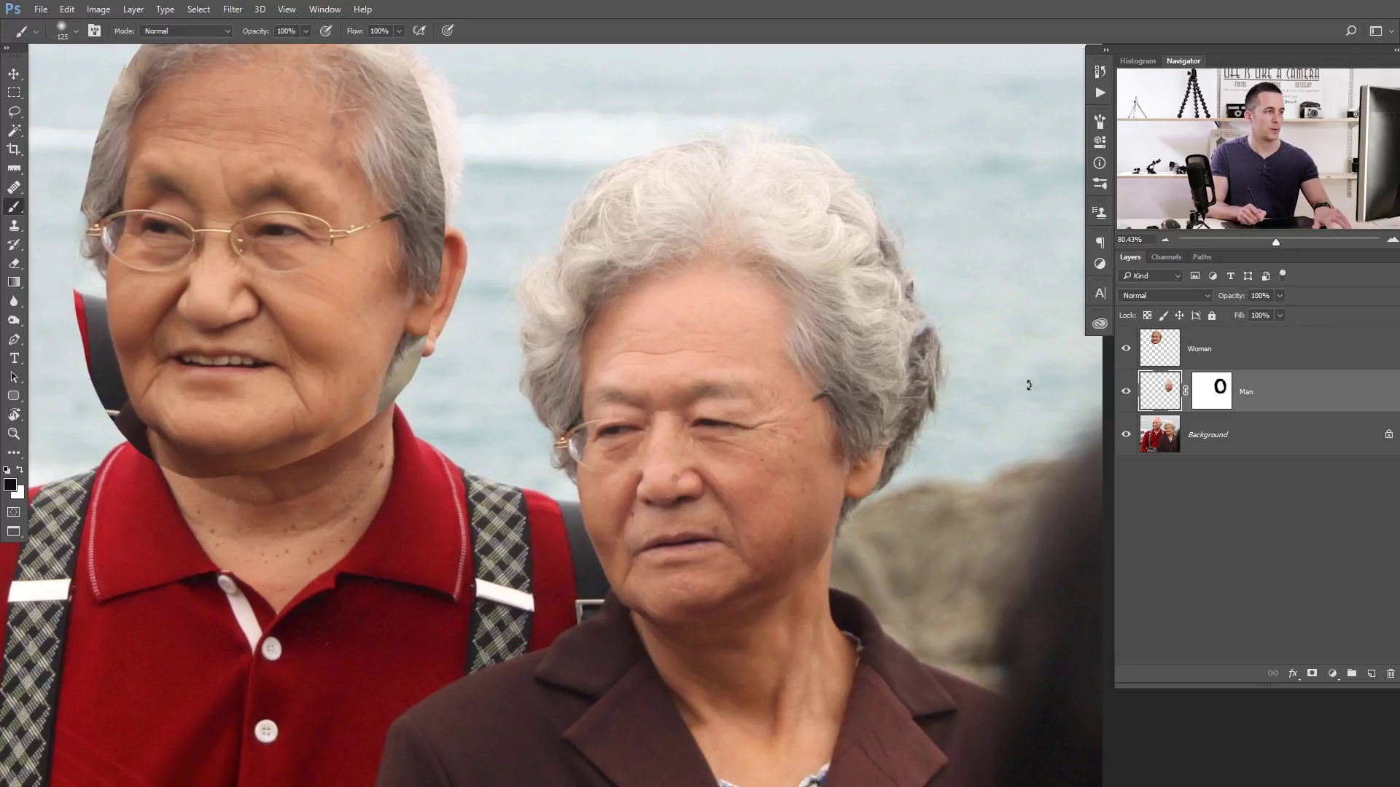
pyautogui.hotkey('ctrl', 't')
pyautogui.moveTo(850, 221); pyautogui.dragTo(850, 220)
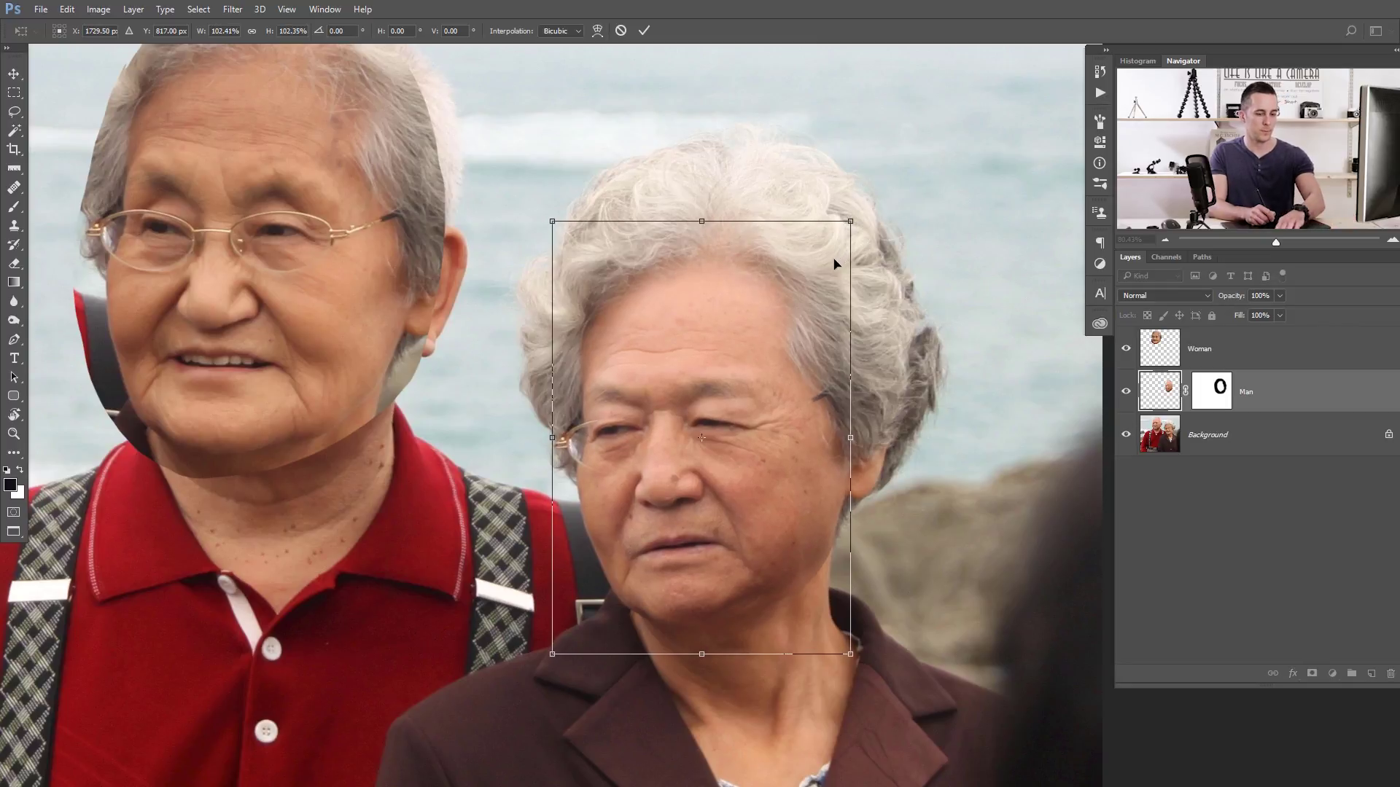
pyautogui.press('Return')
pyautogui.press('b')
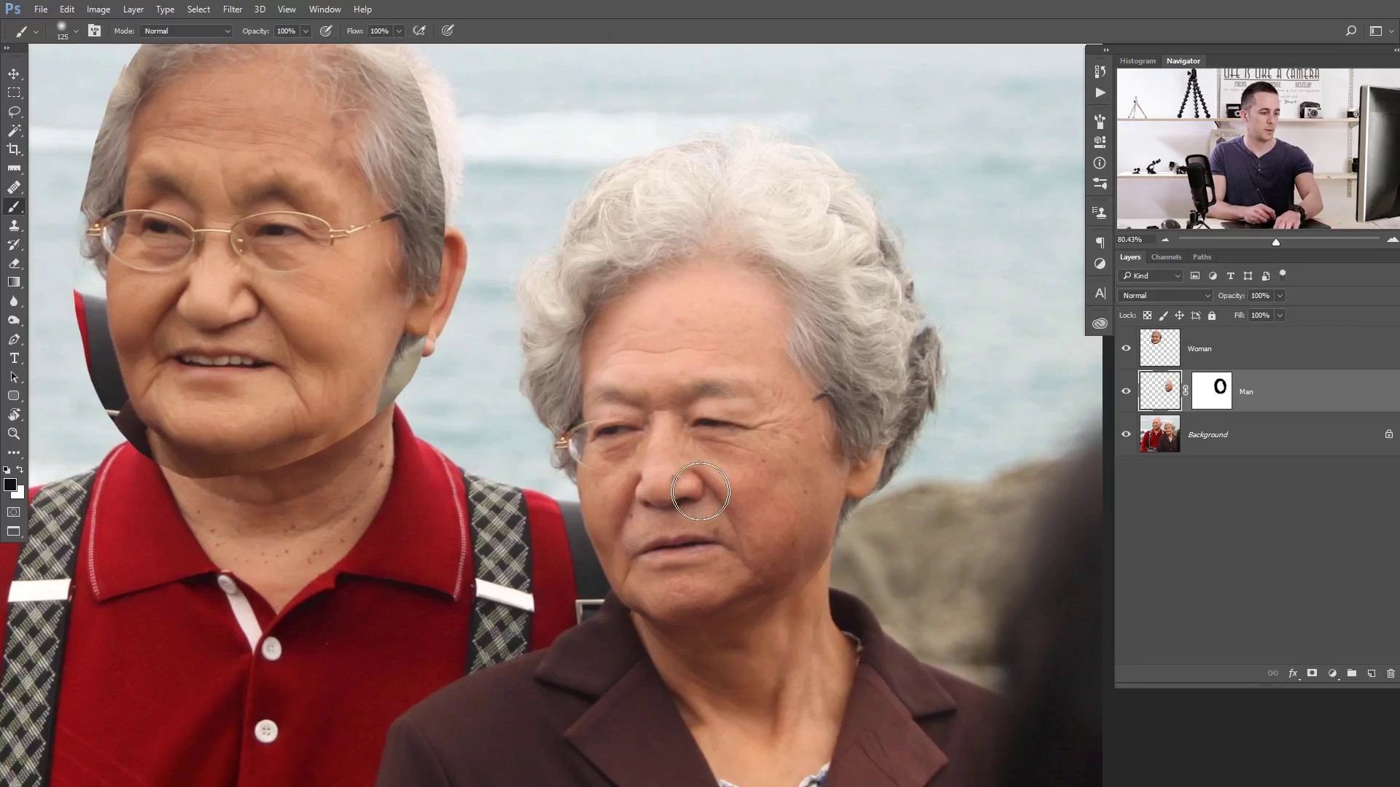
# Step: Compare the man's face with the original beneath it at 50% layer opacity and restore the Man layer to 100%
pyautogui.press('v')
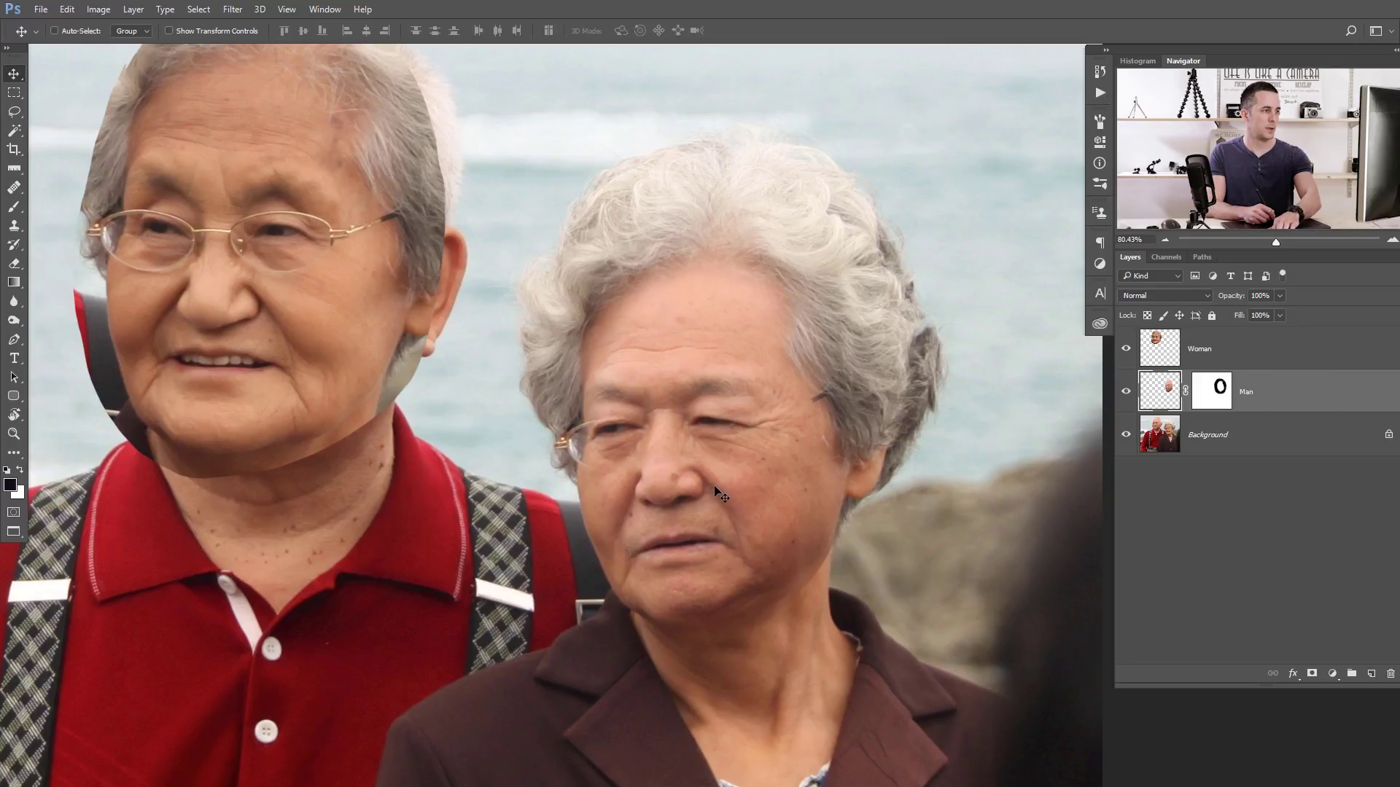
pyautogui.moveTo(1225, 298)
pyautogui.mouseDown()
pyautogui.moveTo(1208, 302)
pyautogui.moveTo(1225, 299)
pyautogui.mouseUp()
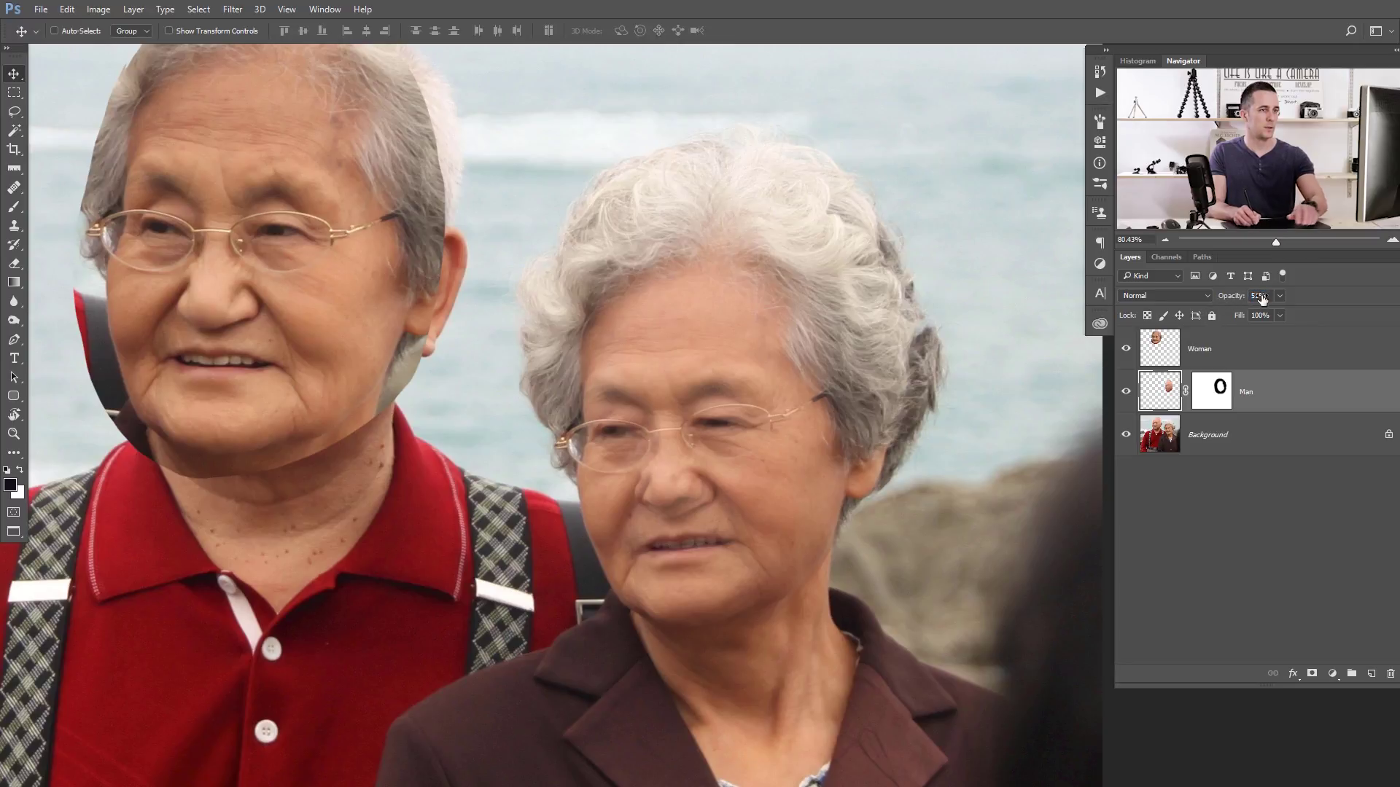
pyautogui.press('0')
# Step: Paint white with a small brush on the Man layer's mask to cover the glasses lens and rim around the eye
pyautogui.press('ctrl')
pyautogui.click(578, 465)
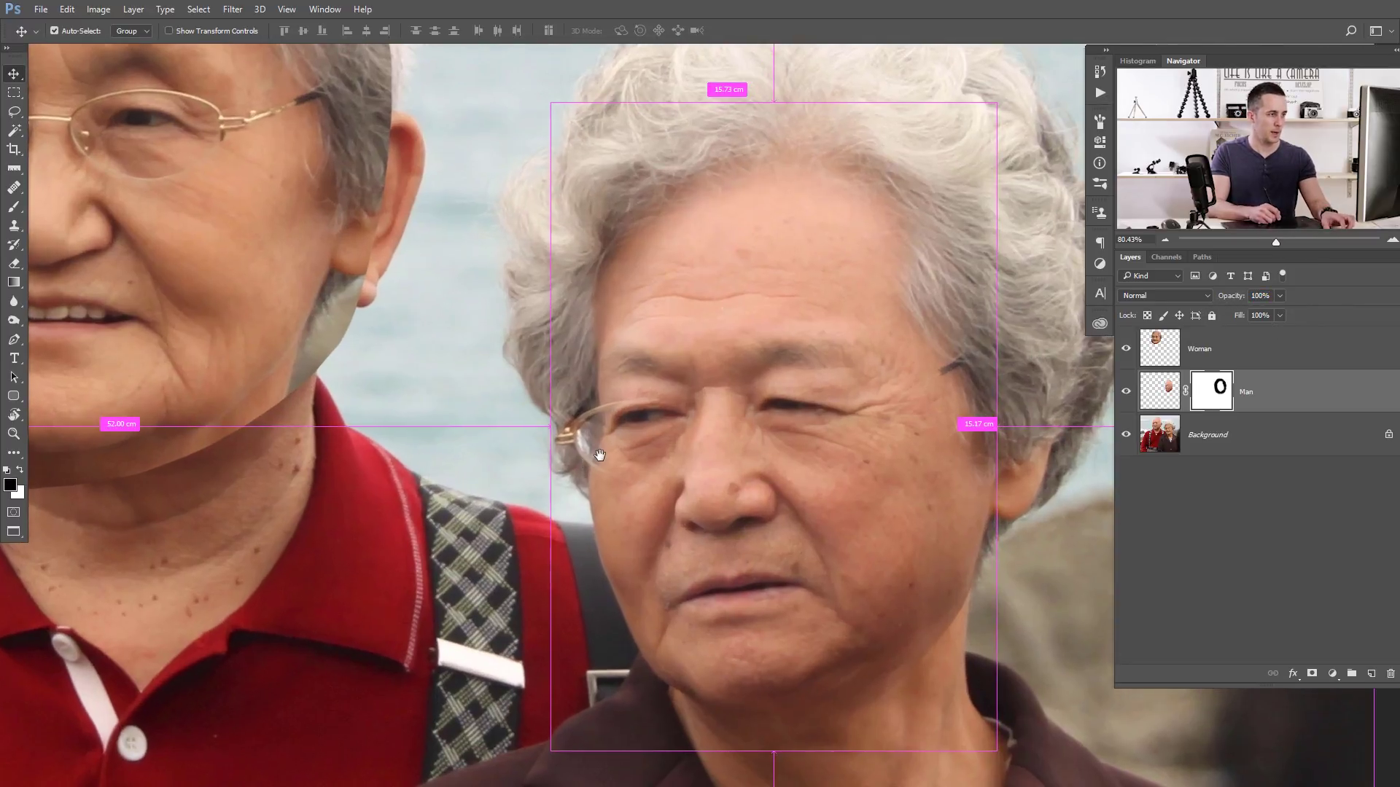
pyautogui.press('b')
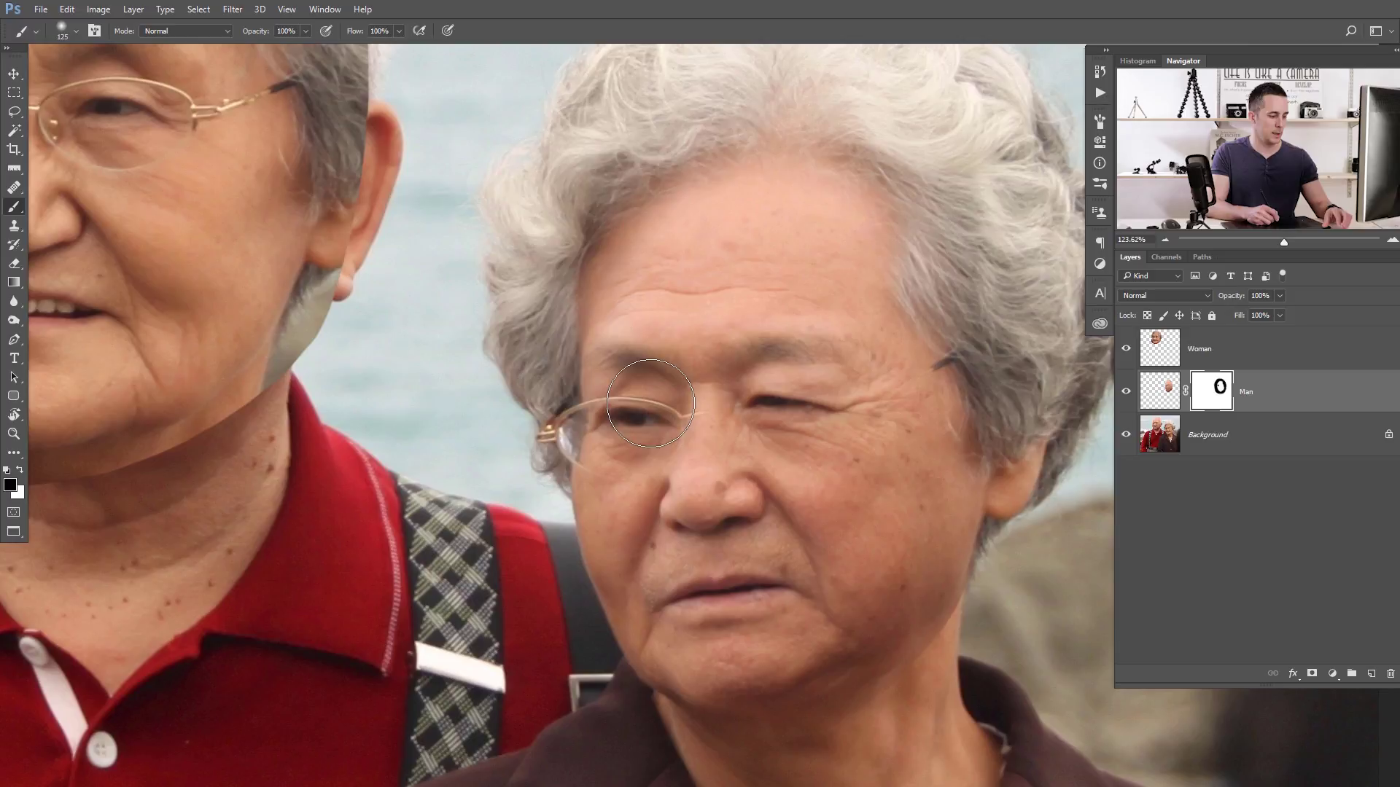
pyautogui.press('x')
pyautogui.press('[')
pyautogui.press('[')
pyautogui.press('[')
pyautogui.press('[')
pyautogui.press('[')
pyautogui.press('[')
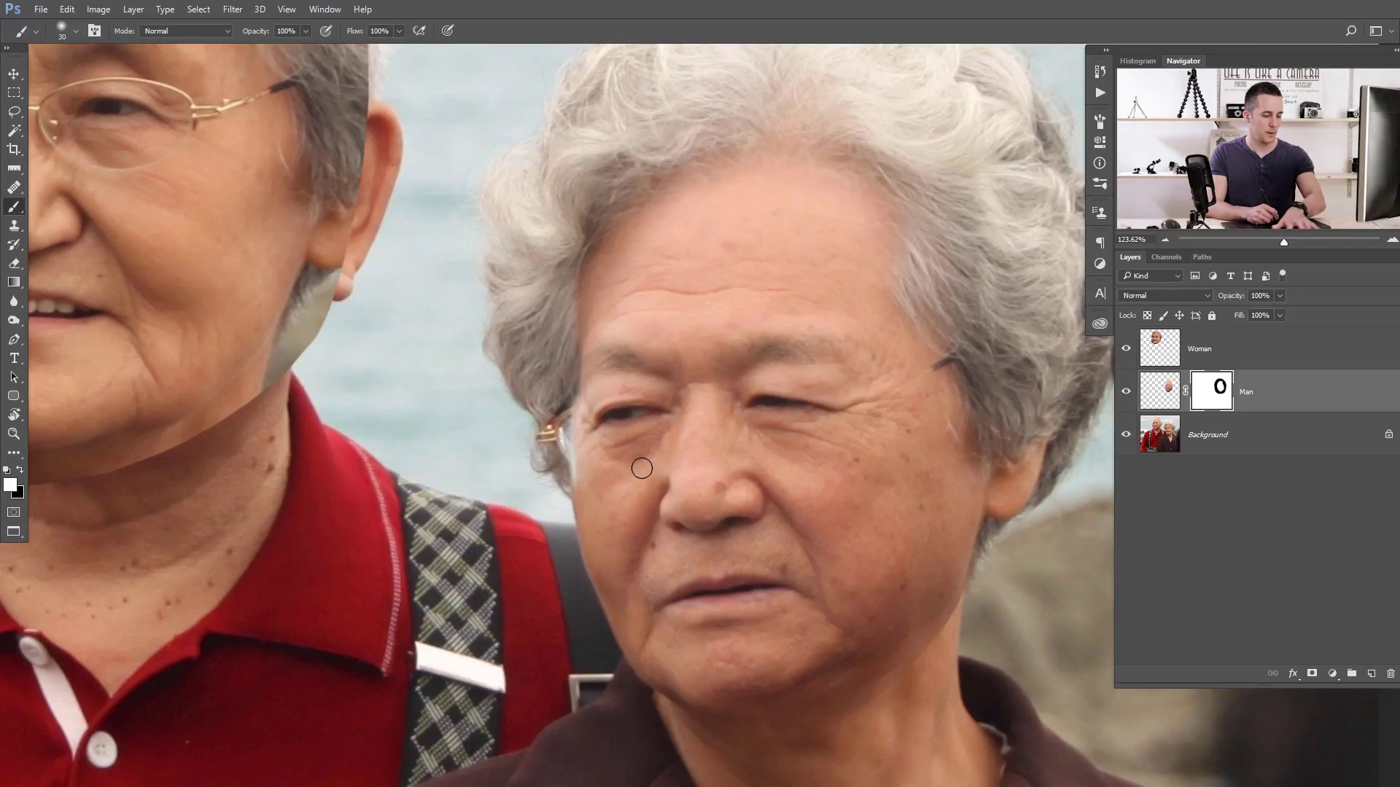
# Step: Try to paint white on the Man layer's mask over the remaining glasses hinge beside the hair
pyautogui.press('v')
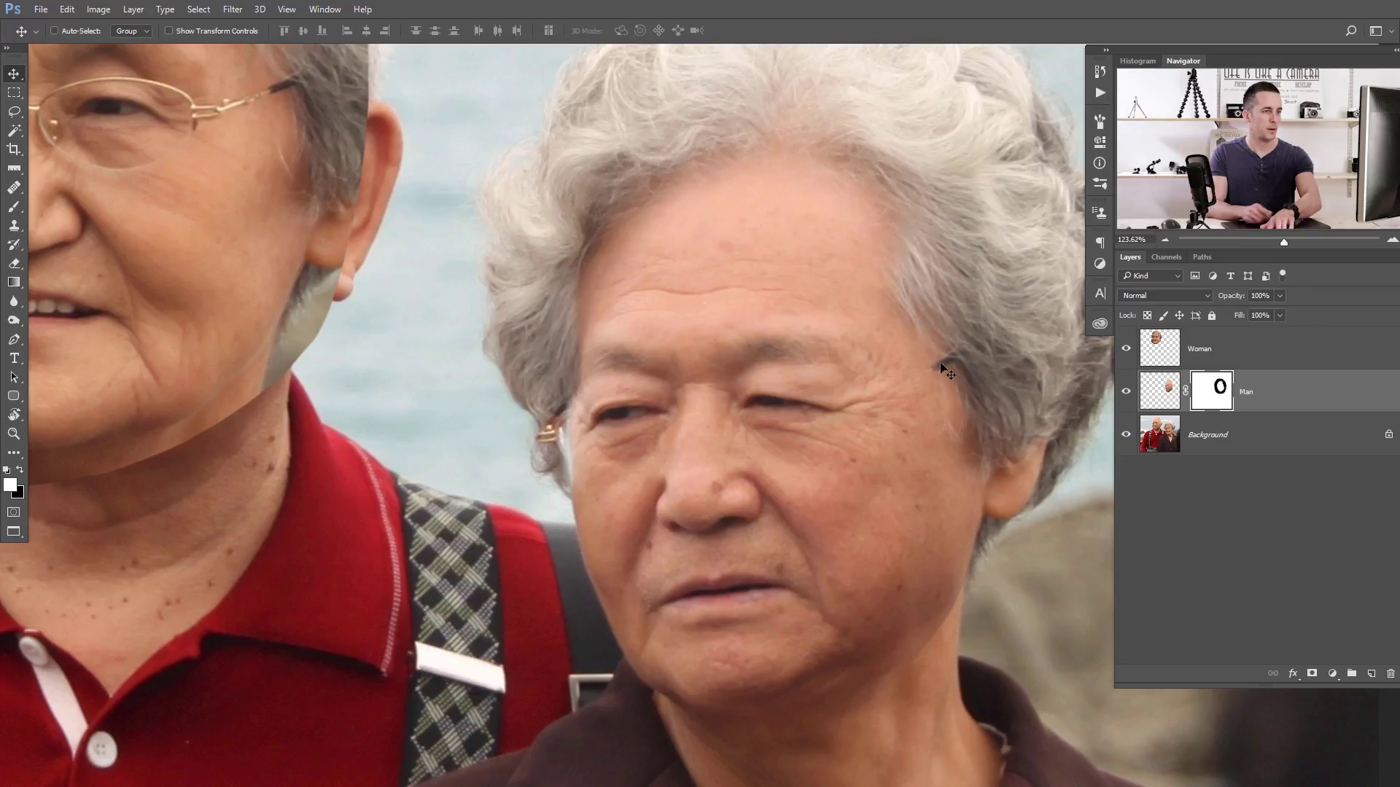
pyautogui.press('b')
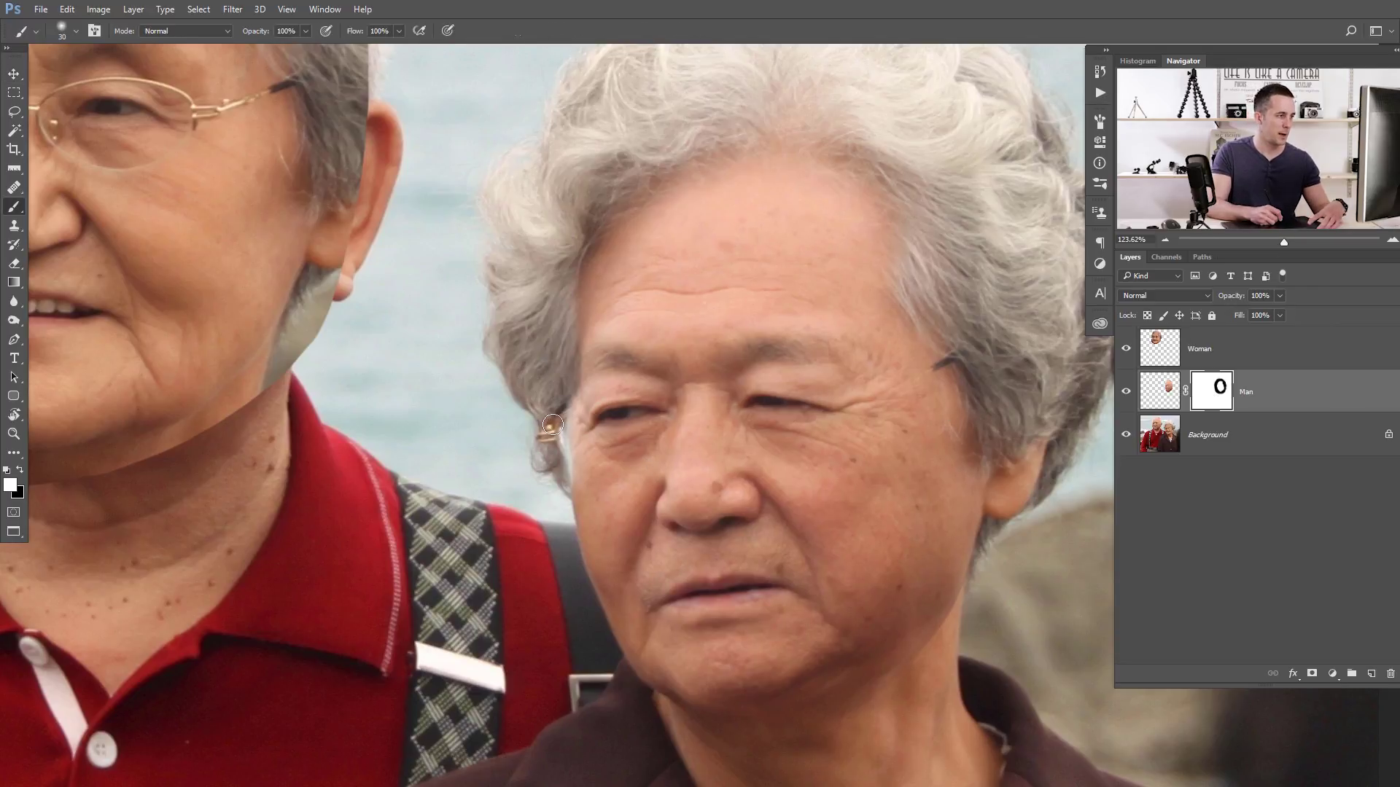
pyautogui.press('[')
pyautogui.moveTo(552, 424); pyautogui.dragTo(553, 444)
pyautogui.hotkey('ctrl', 'z')
# Step: Soften the Man layer's mask along the cheek and jaw edges with a larger black brush at 20% opacity
pyautogui.press('x')
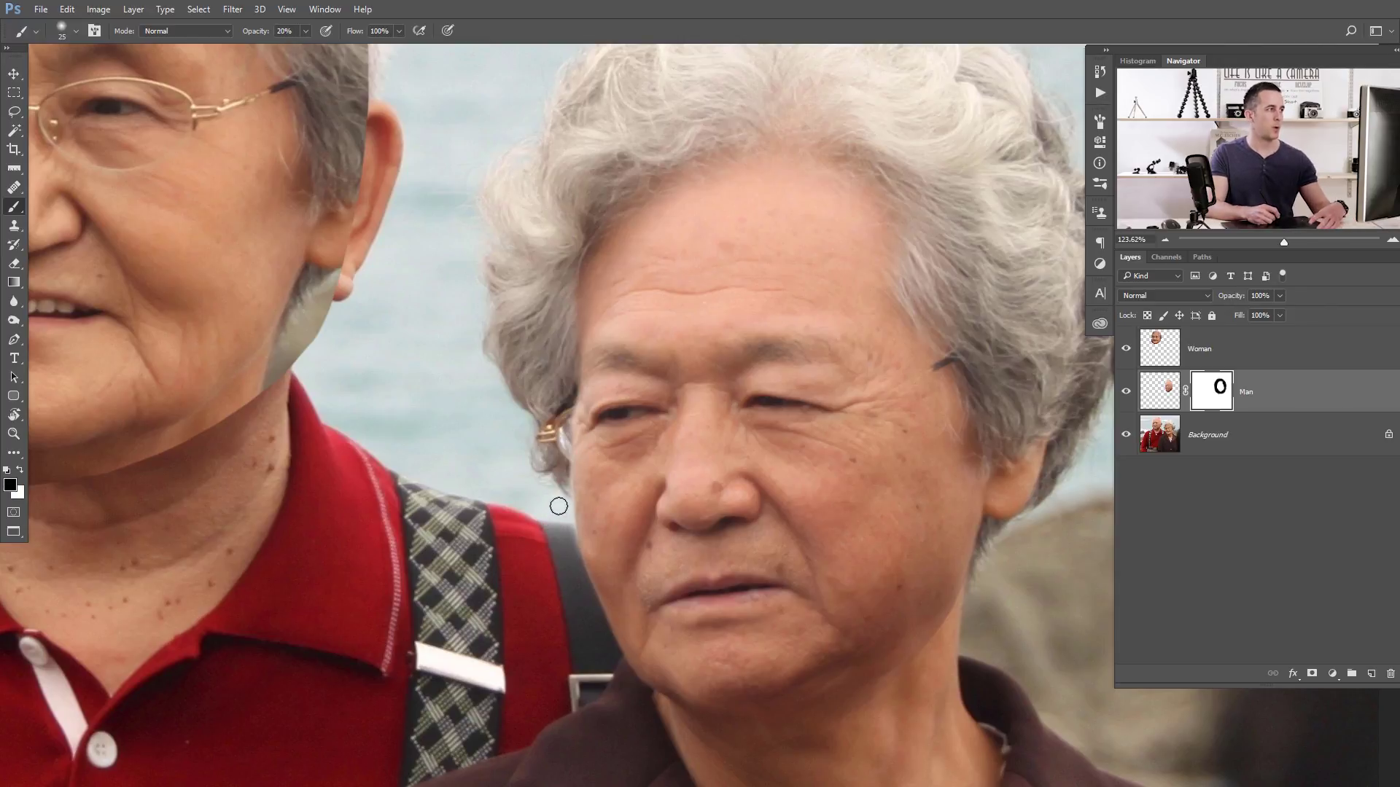
pyautogui.press(']')
pyautogui.press(']')
pyautogui.press(']')
pyautogui.moveTo(552, 514)
pyautogui.mouseDown()
pyautogui.moveTo(625, 664)
pyautogui.moveTo(596, 620)
pyautogui.moveTo(589, 634)
pyautogui.moveTo(565, 572)
pyautogui.moveTo(596, 650)
pyautogui.mouseUp()
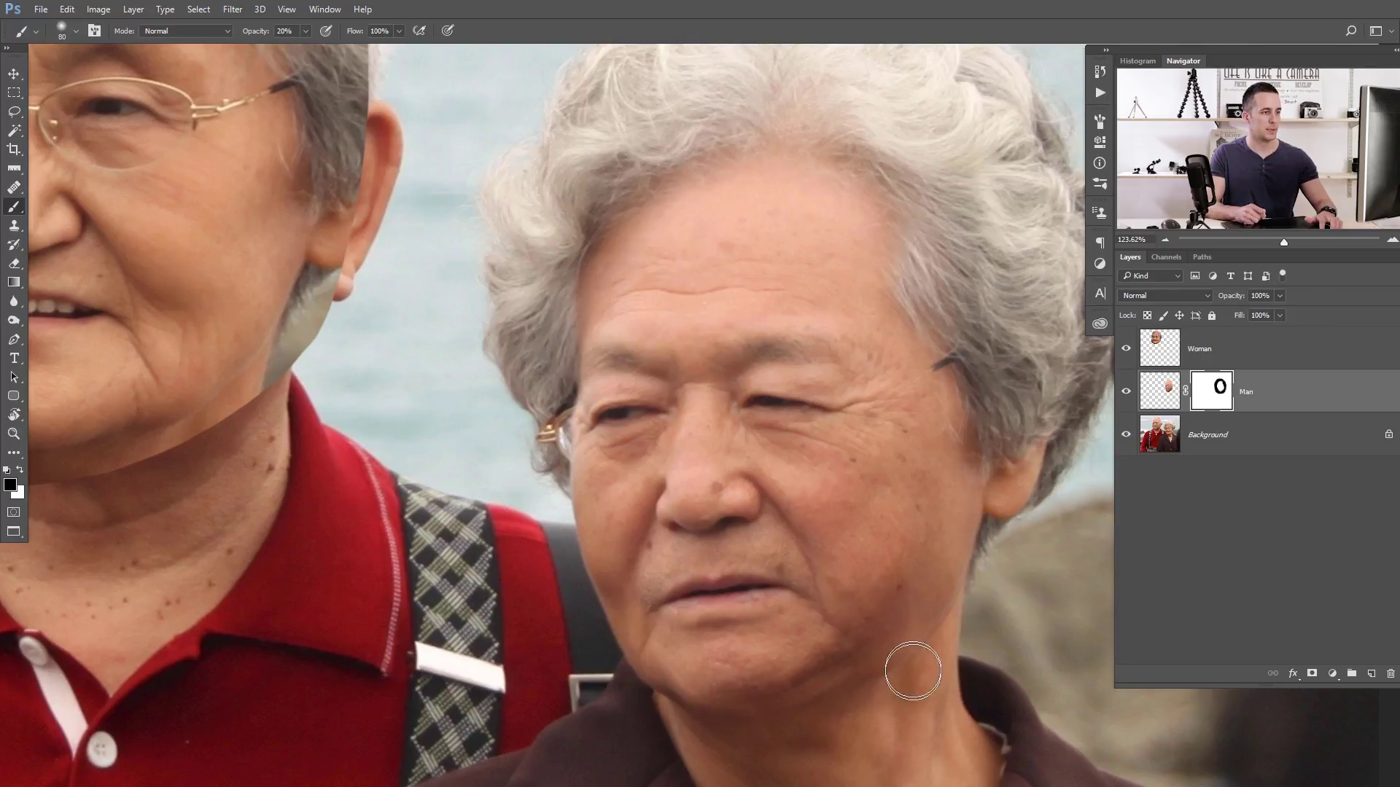
pyautogui.moveTo(879, 572)
pyautogui.mouseDown()
pyautogui.moveTo(780, 618)
pyautogui.moveTo(846, 547)
pyautogui.mouseUp()
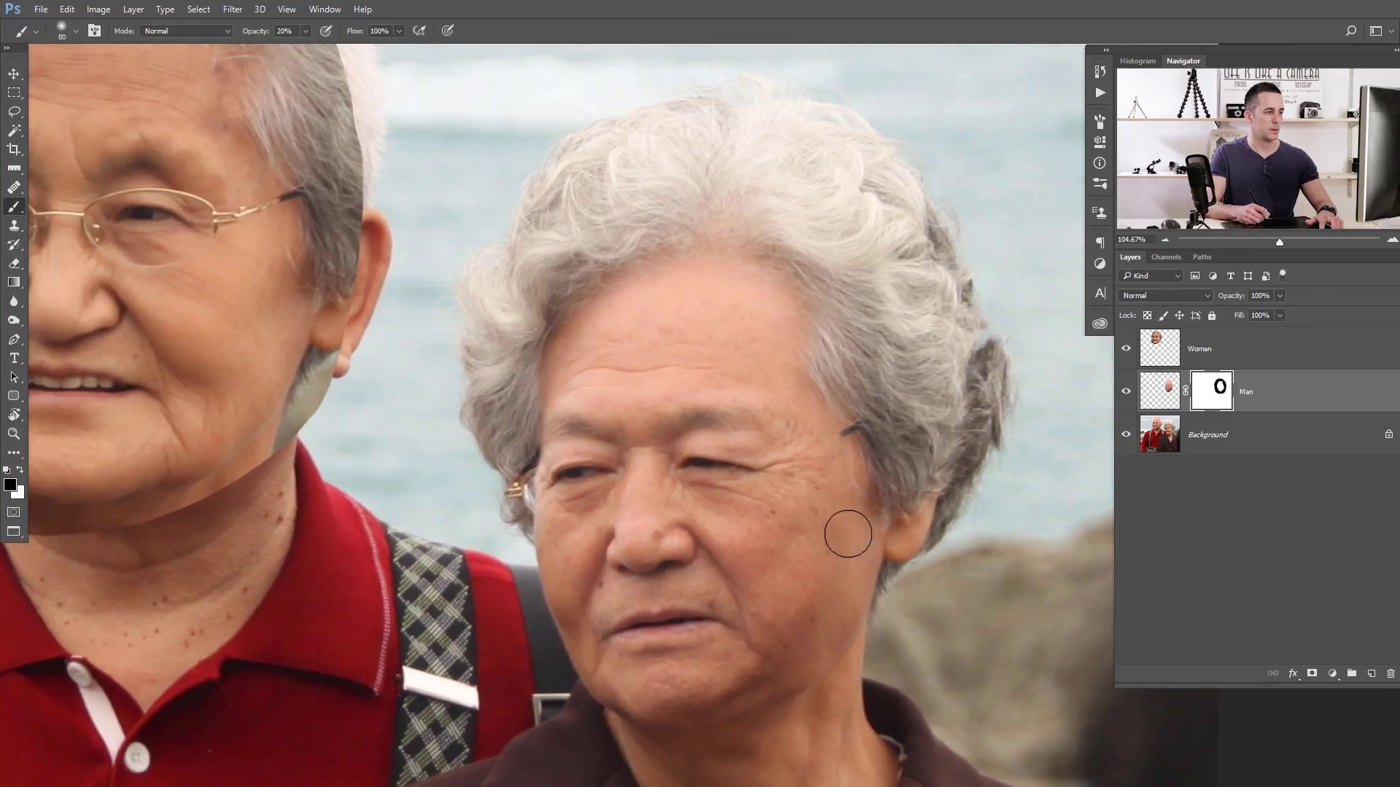
# Step: Blend the cheeks further on the Man layer's mask with a 10% opacity black brush enlarged to 125 px
pyautogui.press('1')
pyautogui.press(']')
pyautogui.press(']')
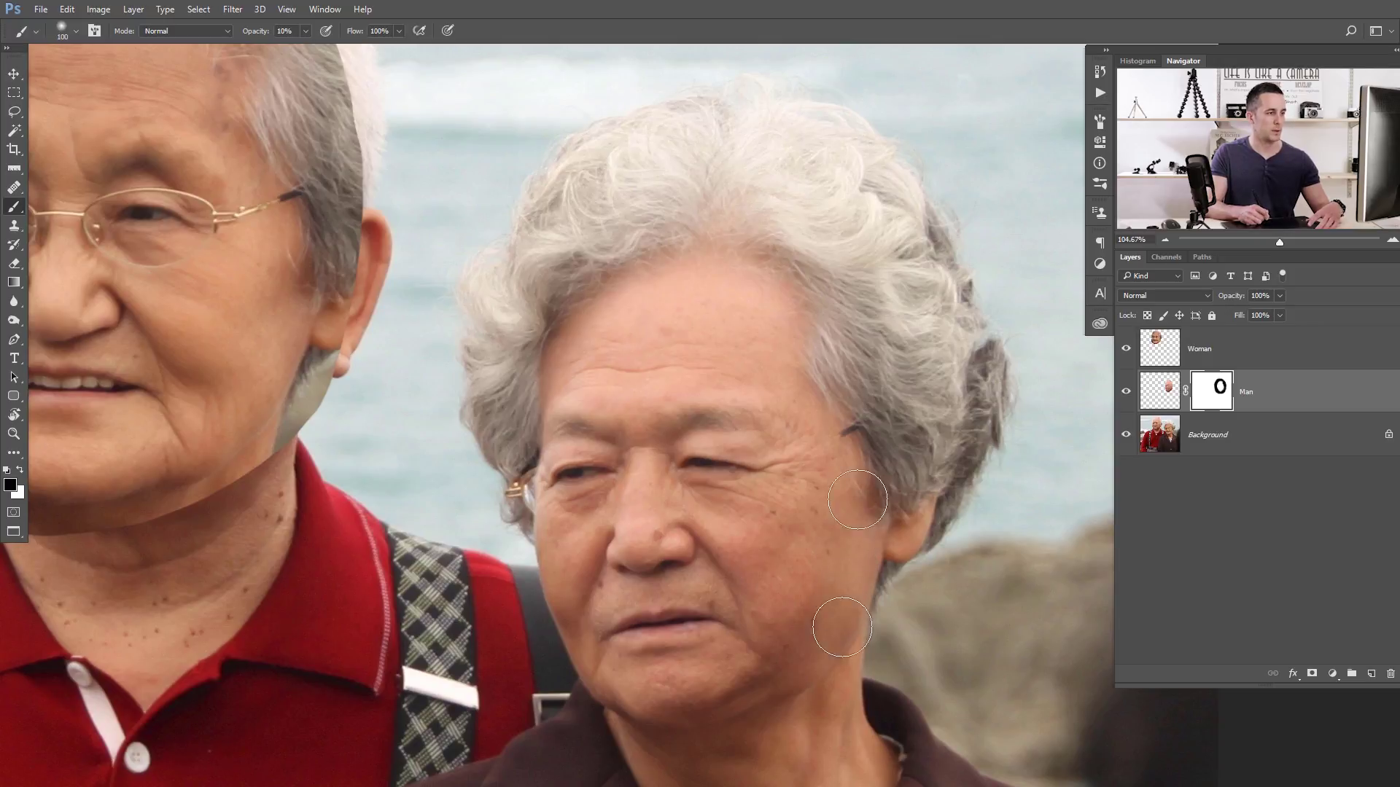
pyautogui.press(']')
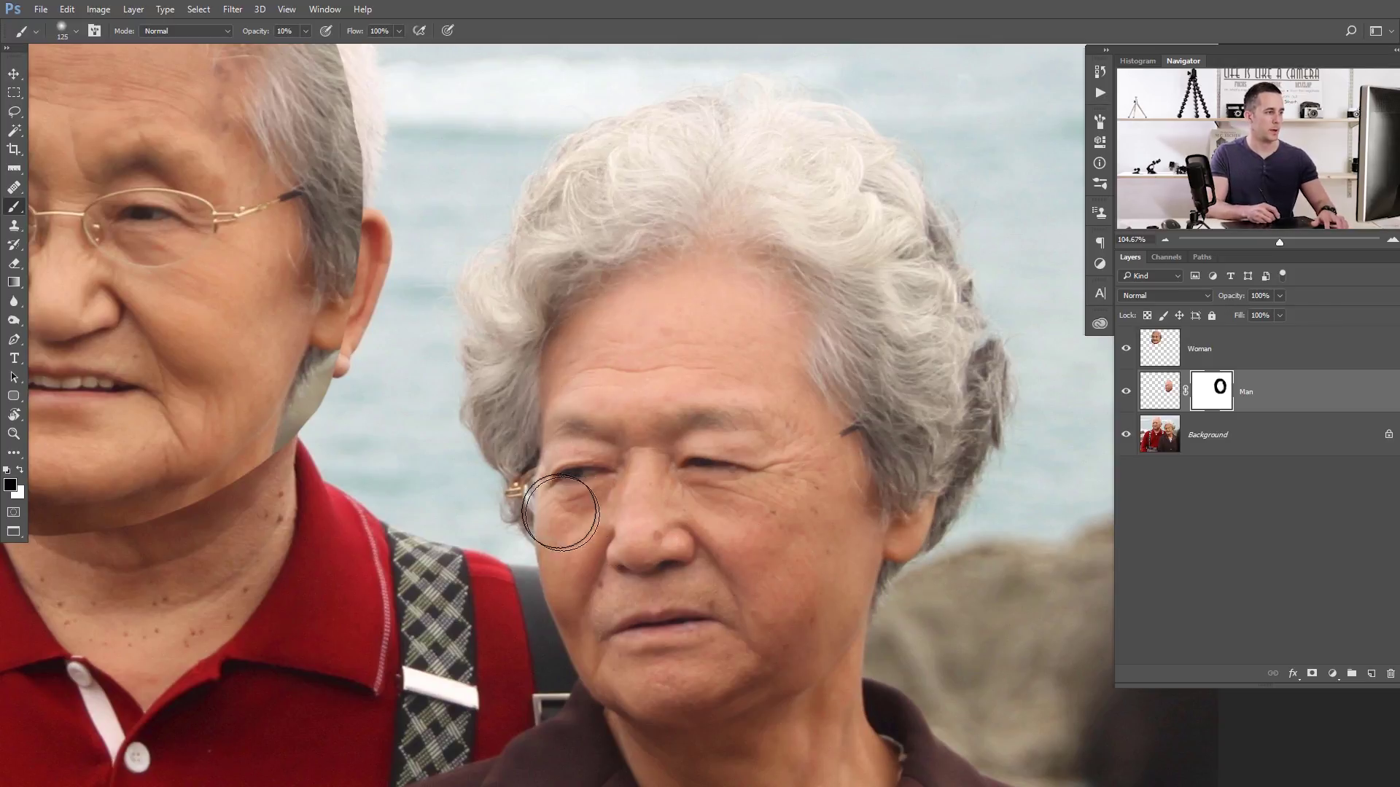
# Step: Add a layer named Retouch above the Man layer and clone hair over the glasses hinge beside the eye
pyautogui.click(1372, 673)
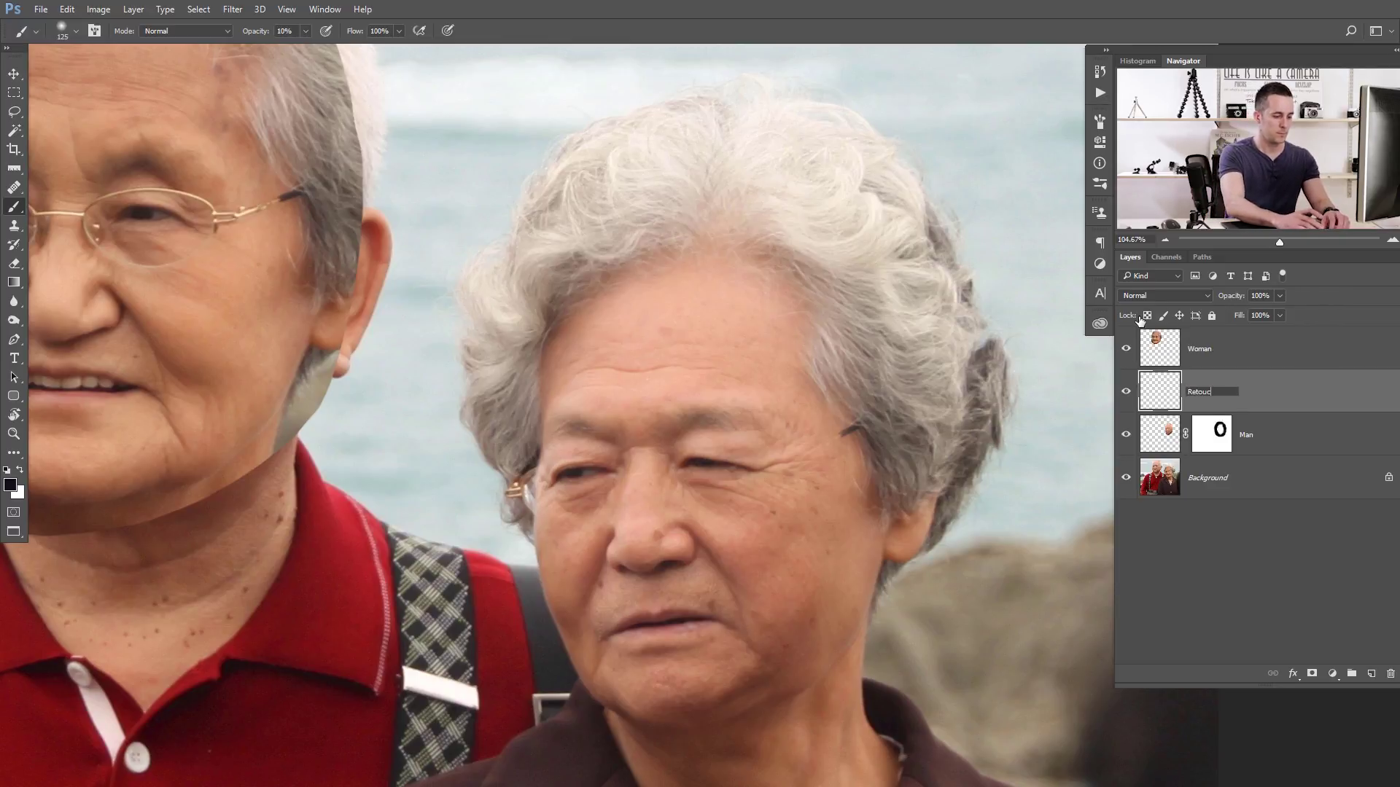
pyautogui.moveTo(718, 401); pyautogui.dragTo(759, 357)
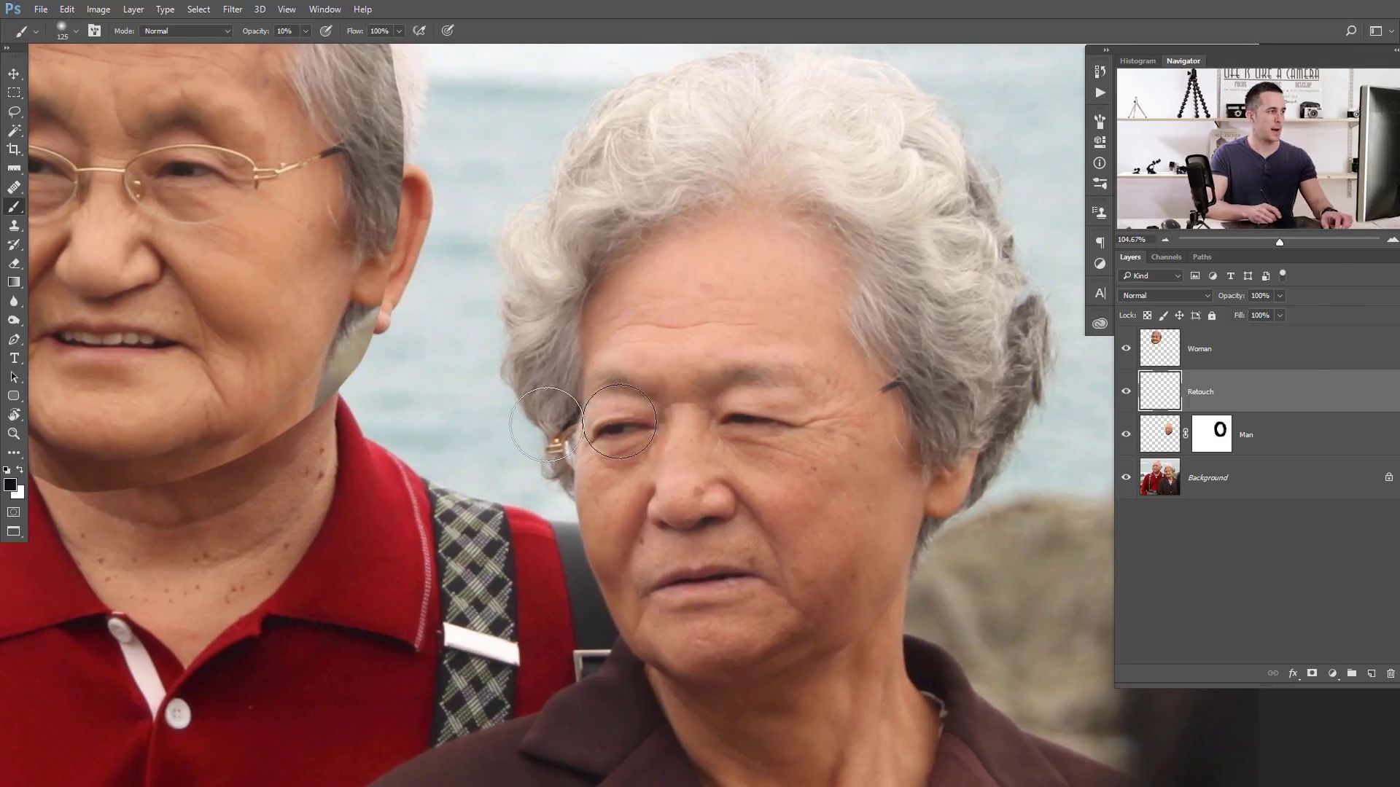
pyautogui.click(16, 228)
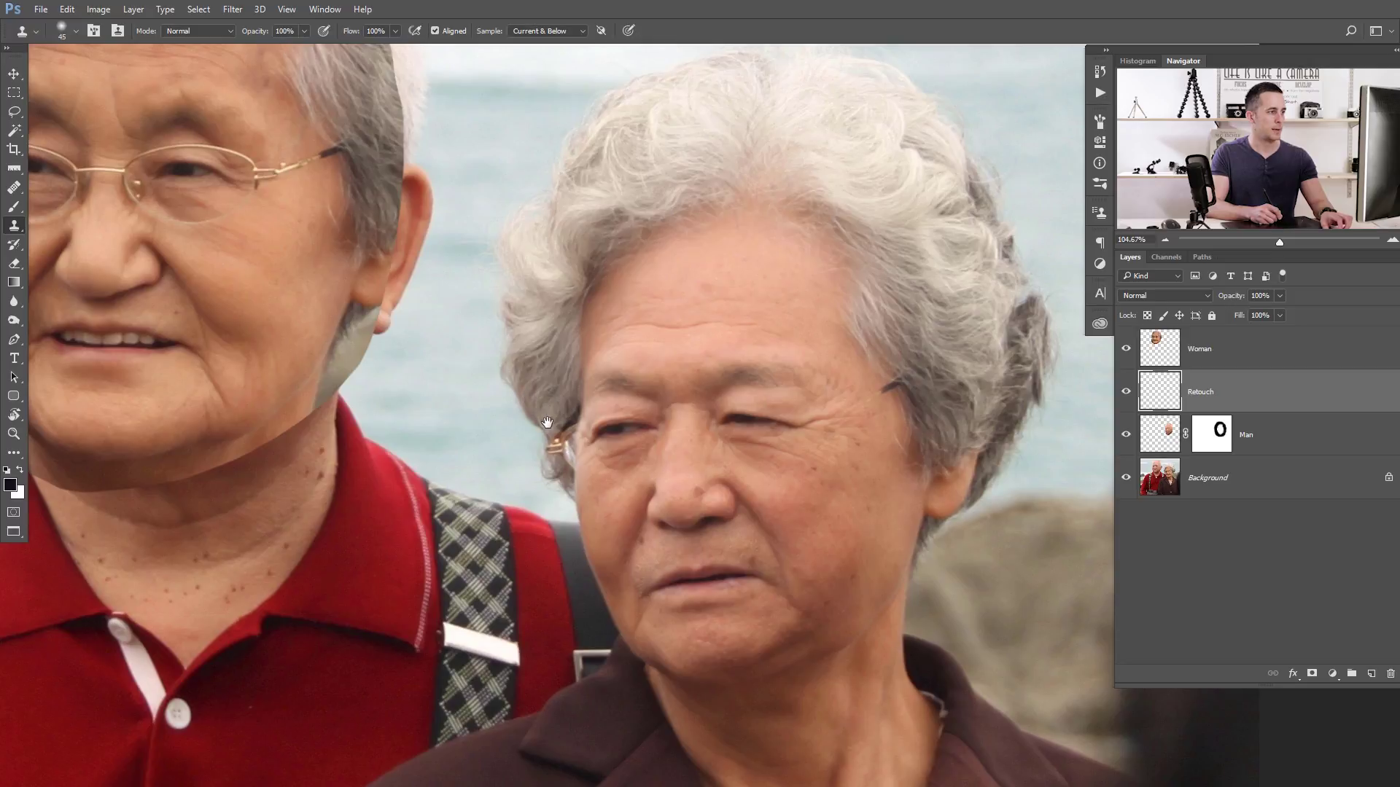
pyautogui.moveTo(547, 423)
pyautogui.mouseDown()
pyautogui.moveTo(586, 451)
pyautogui.moveTo(596, 425)
pyautogui.mouseUp()
pyautogui.press('[')
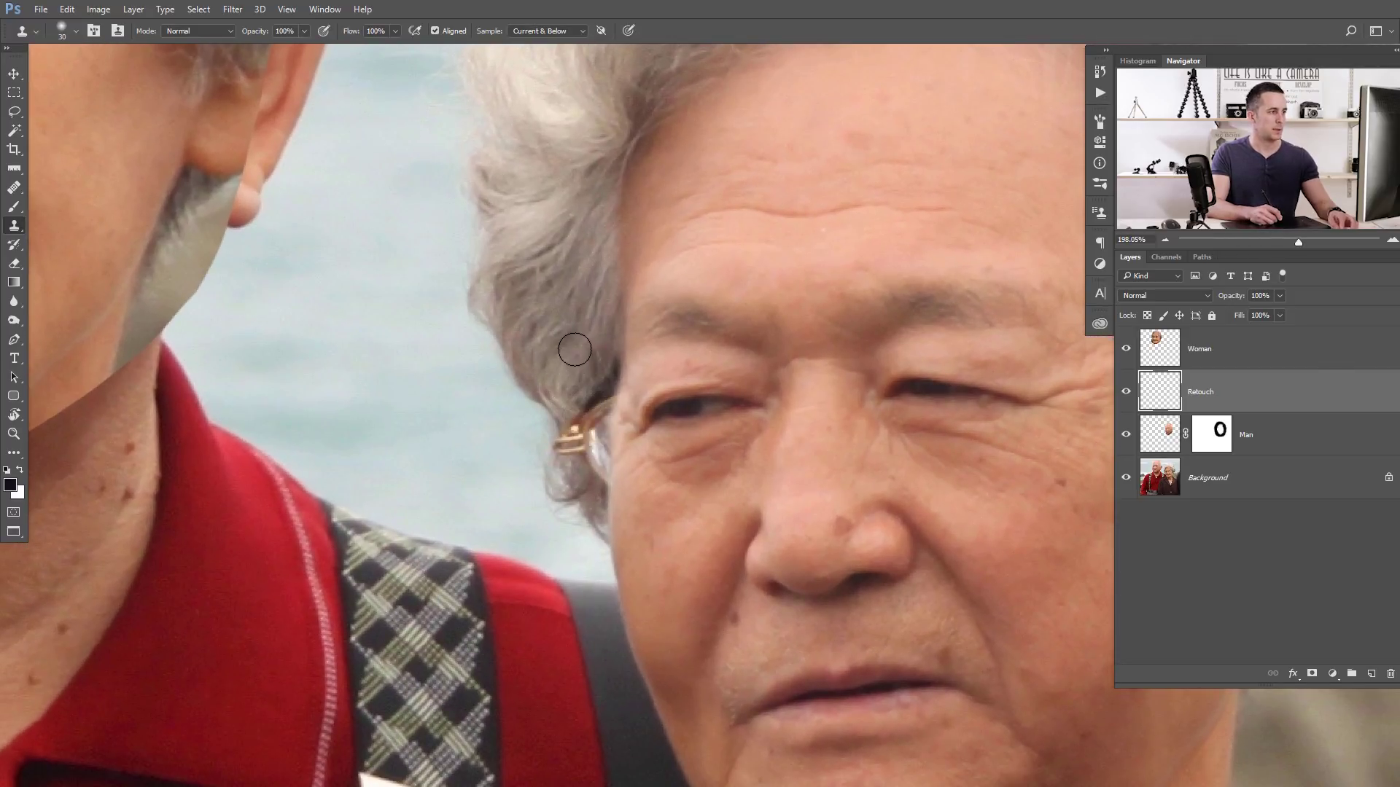
pyautogui.moveTo(584, 443)
pyautogui.mouseDown()
pyautogui.moveTo(595, 402)
pyautogui.moveTo(590, 478)
pyautogui.moveTo(589, 440)
pyautogui.mouseUp()
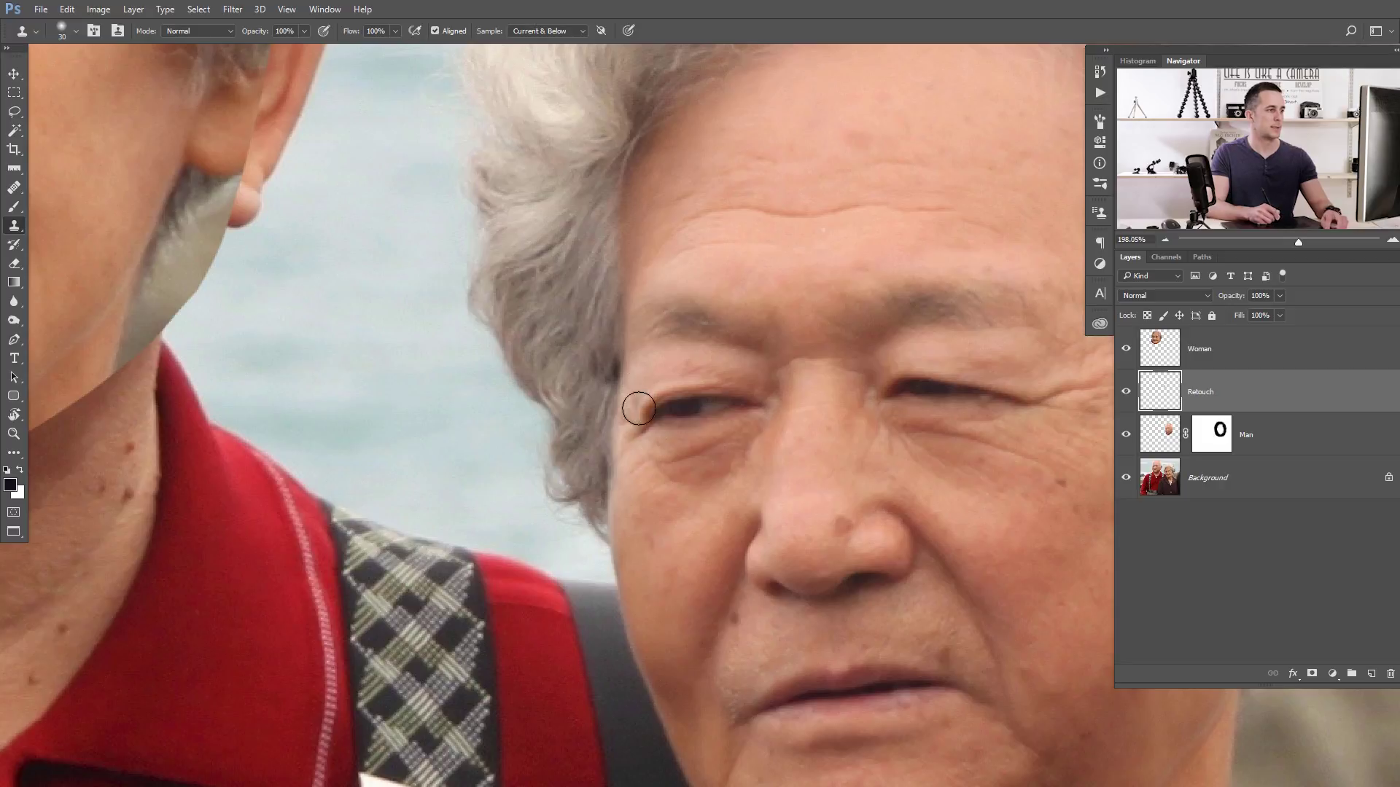
pyautogui.moveTo(675, 411)
pyautogui.mouseDown()
pyautogui.moveTo(659, 401)
pyautogui.moveTo(697, 357)
pyautogui.moveTo(734, 398)
pyautogui.mouseUp()
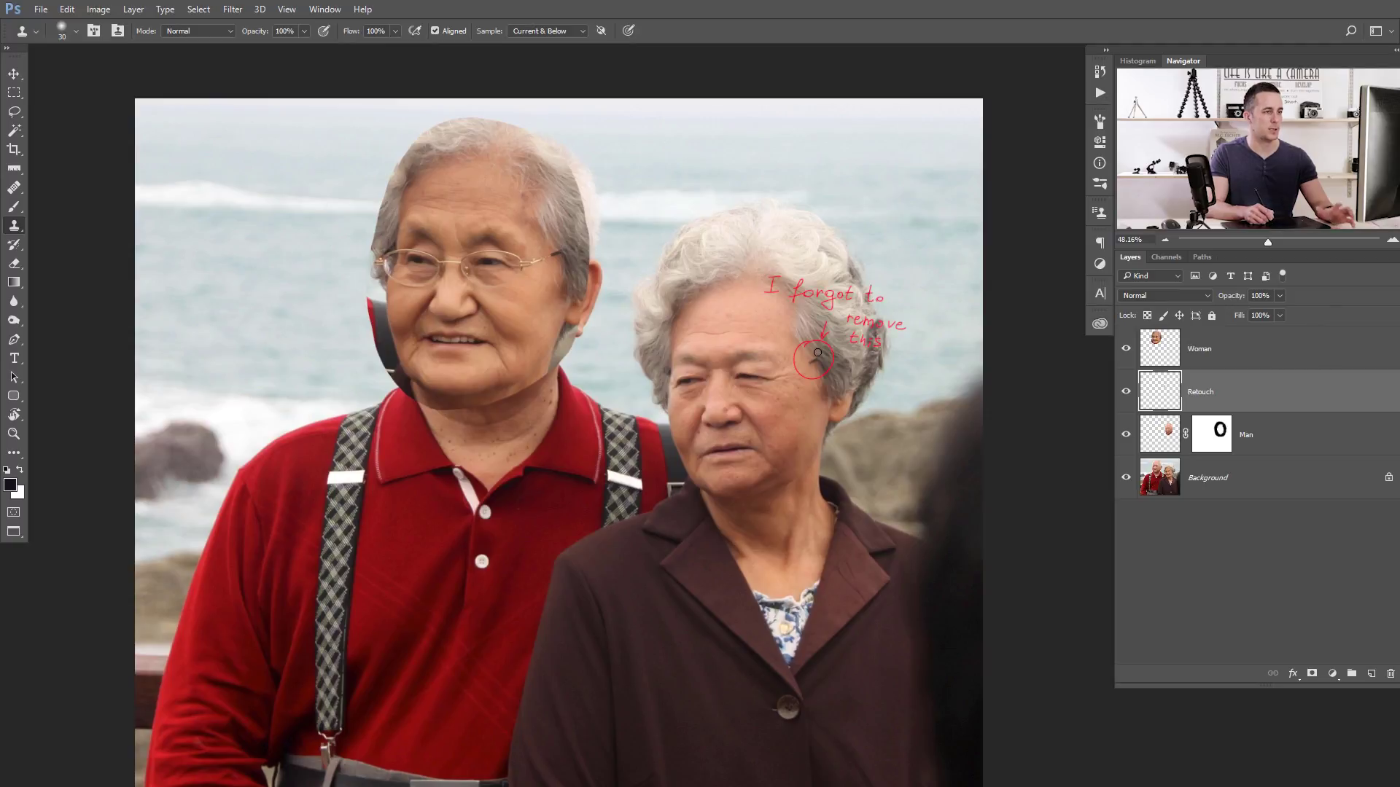
# Step: Add a layer mask to the Woman layer
pyautogui.click(1162, 360)
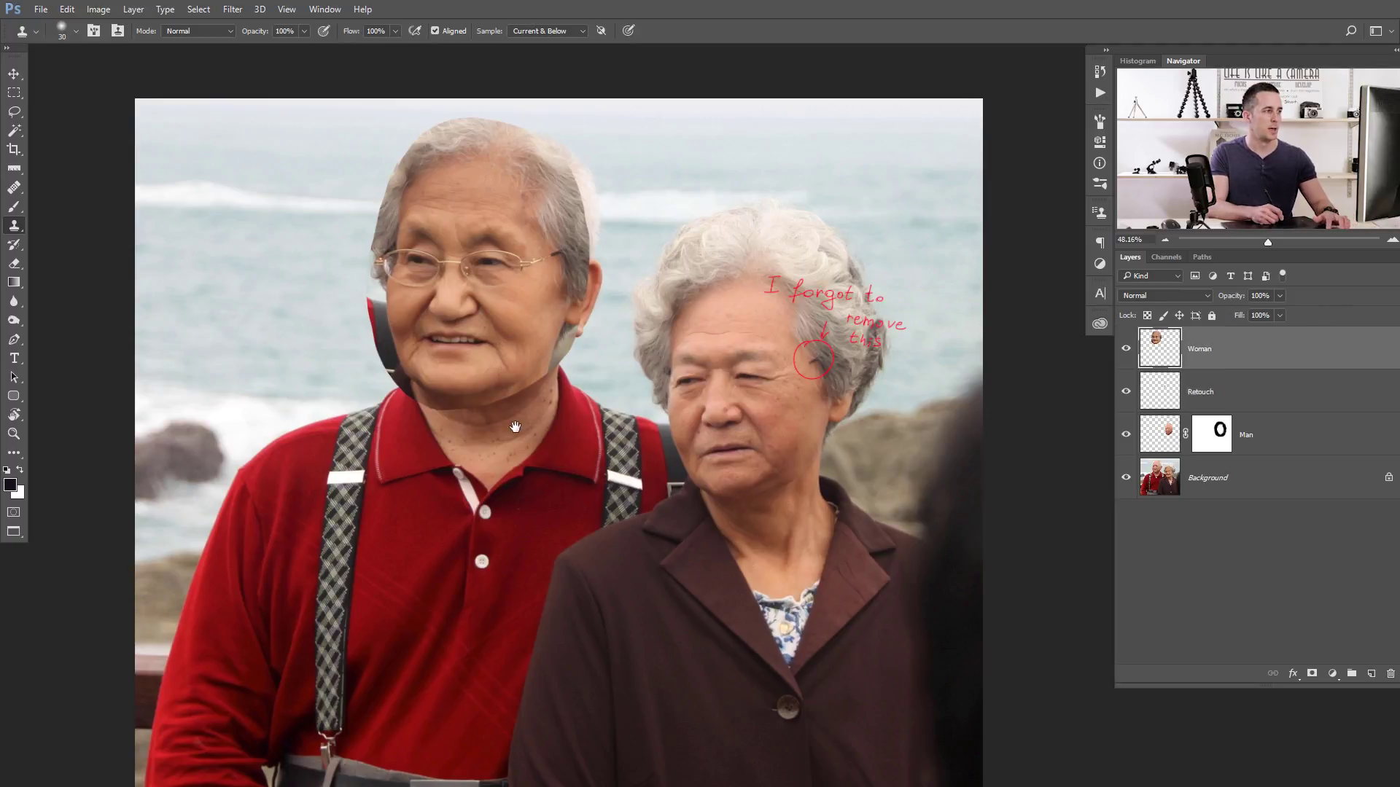
pyautogui.moveTo(515, 427); pyautogui.dragTo(596, 415)
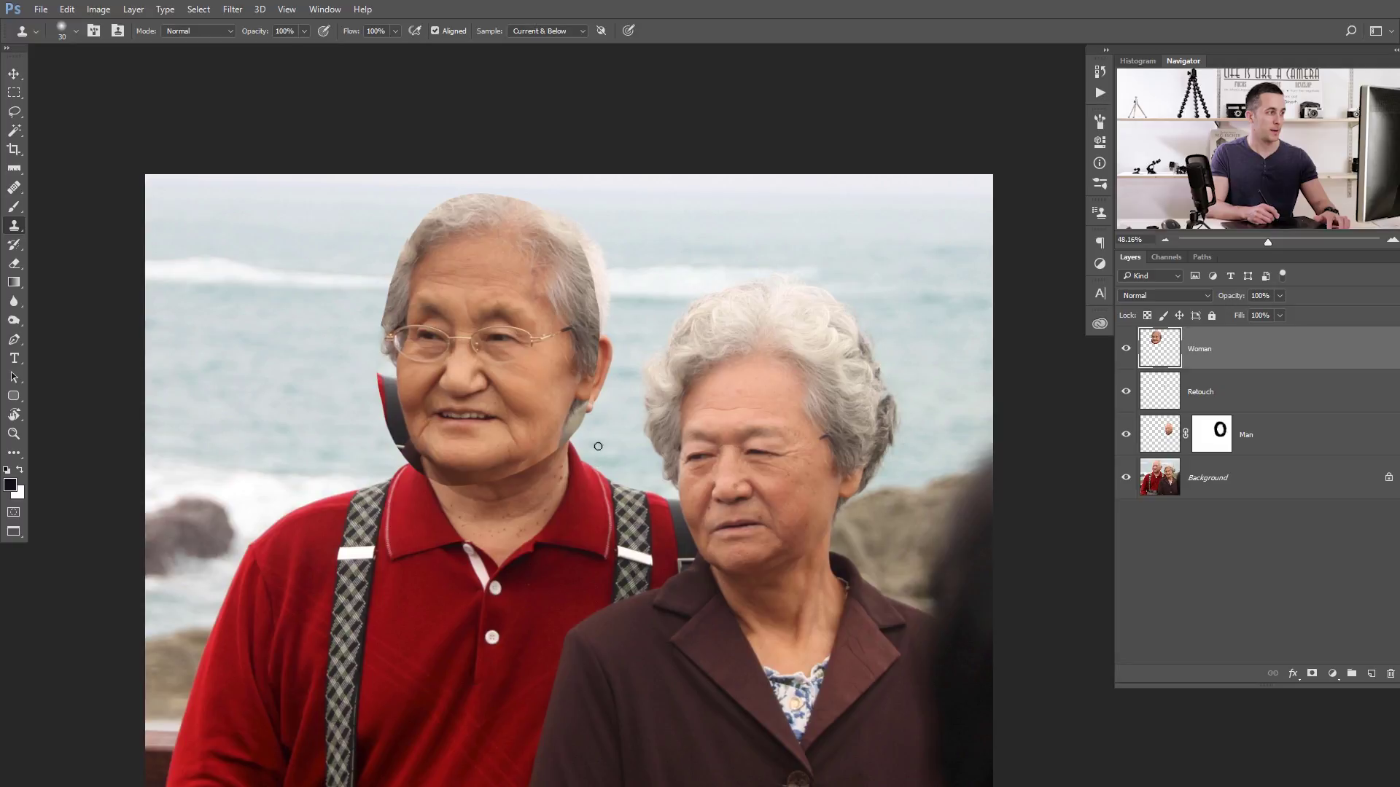
pyautogui.moveTo(567, 396); pyautogui.dragTo(578, 409)
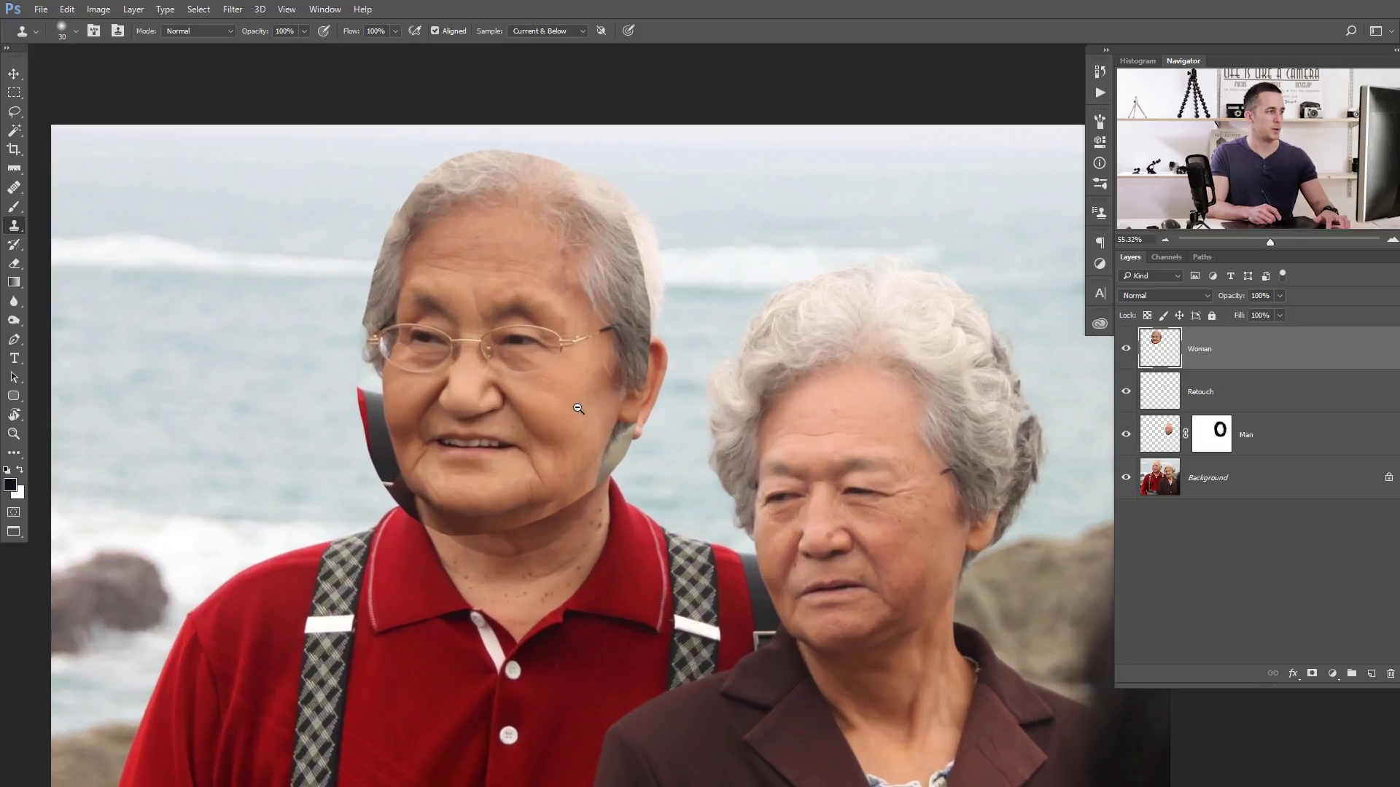
pyautogui.click(1312, 674)
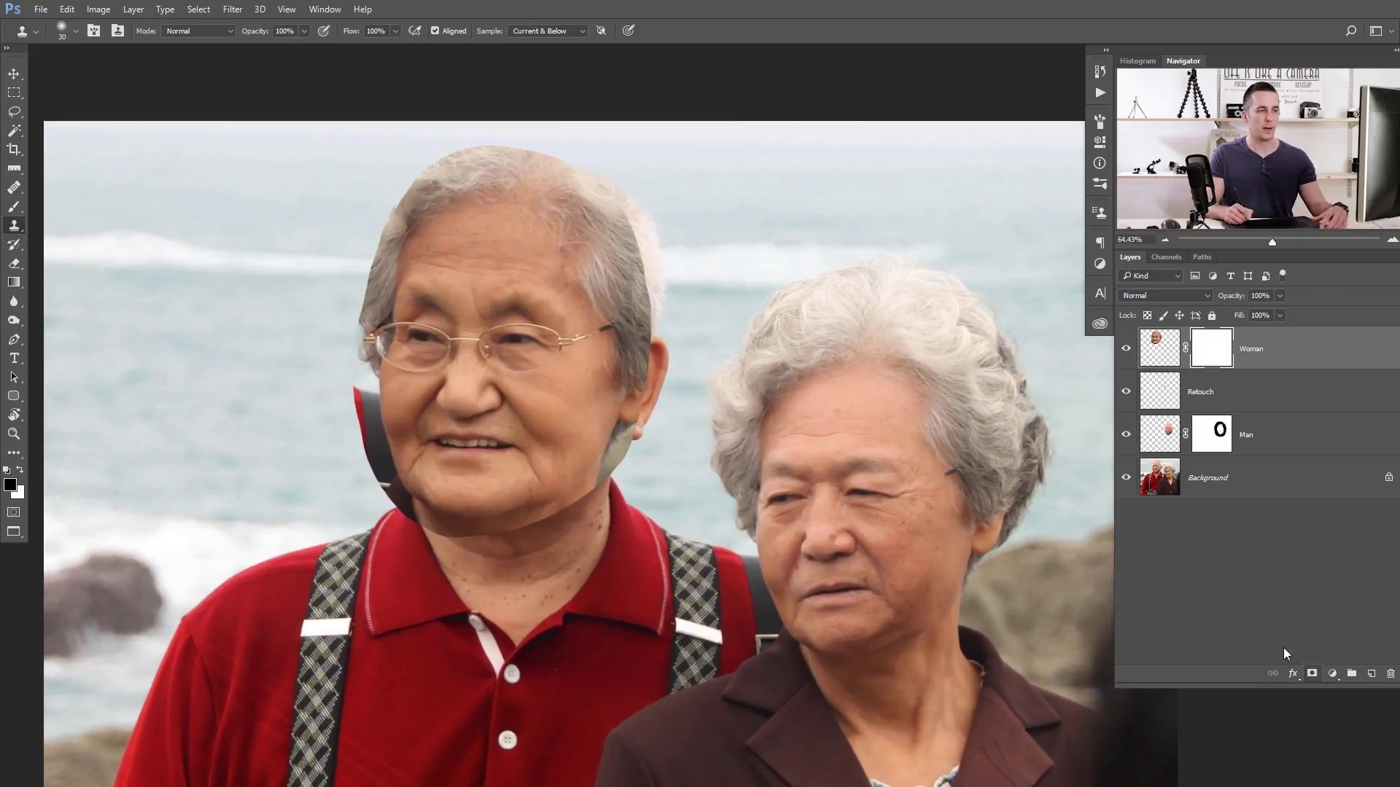
# Step: Paint black at 100% brush opacity on the Woman layer's mask over the pasted hair and around the ear
pyautogui.press('b')
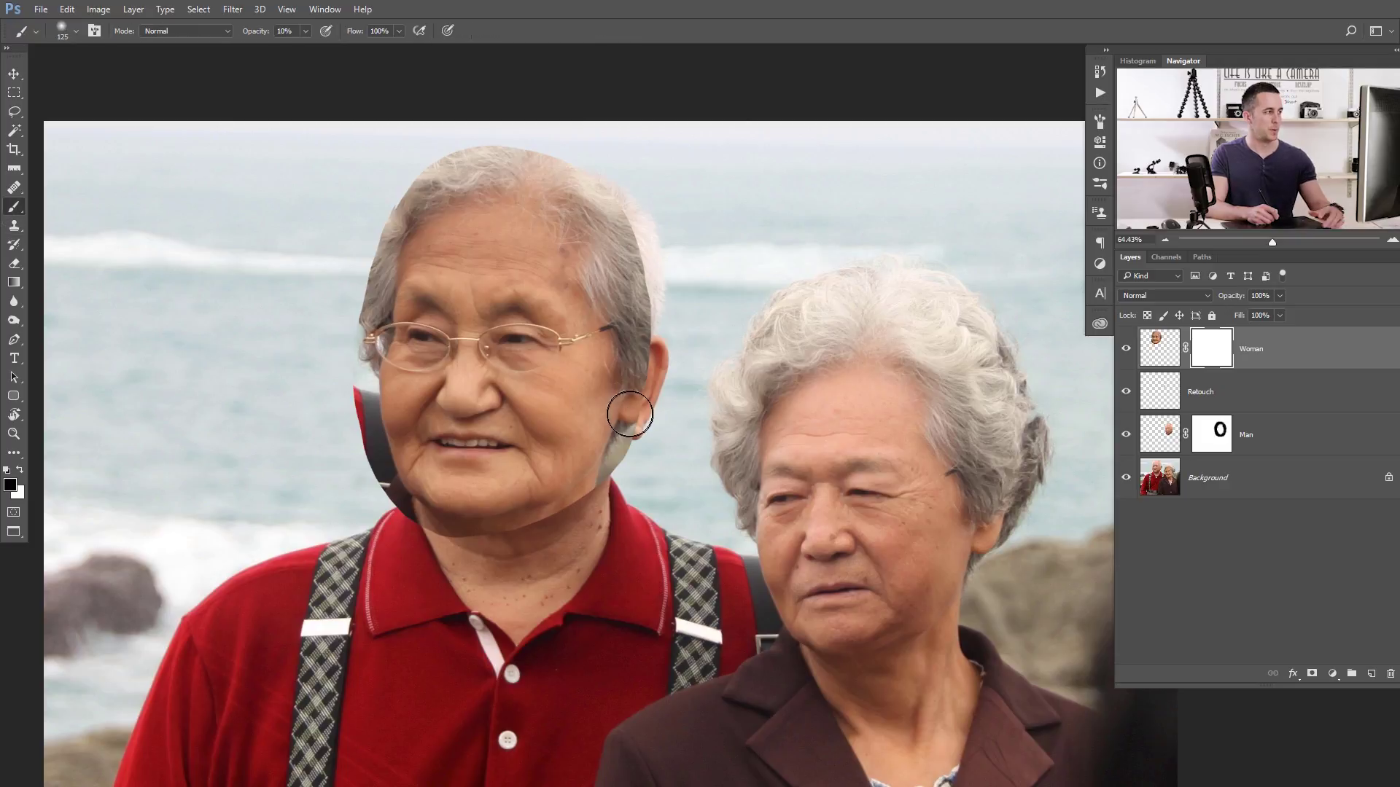
pyautogui.moveTo(650, 418)
pyautogui.mouseDown()
pyautogui.moveTo(636, 476)
pyautogui.moveTo(654, 407)
pyautogui.moveTo(634, 481)
pyautogui.moveTo(662, 338)
pyautogui.moveTo(616, 252)
pyautogui.moveTo(650, 375)
pyautogui.moveTo(624, 235)
pyautogui.moveTo(577, 175)
pyautogui.moveTo(467, 157)
pyautogui.moveTo(420, 173)
pyautogui.moveTo(350, 238)
pyautogui.moveTo(349, 266)
pyautogui.moveTo(383, 272)
pyautogui.moveTo(352, 313)
pyautogui.mouseUp()
pyautogui.press('0')
pyautogui.scroll(2, 364, 313)
pyautogui.press('[')
pyautogui.press('[')
pyautogui.press('[')
pyautogui.press('[')
pyautogui.press('[')
pyautogui.press('[')
pyautogui.press('[')
pyautogui.press('[')
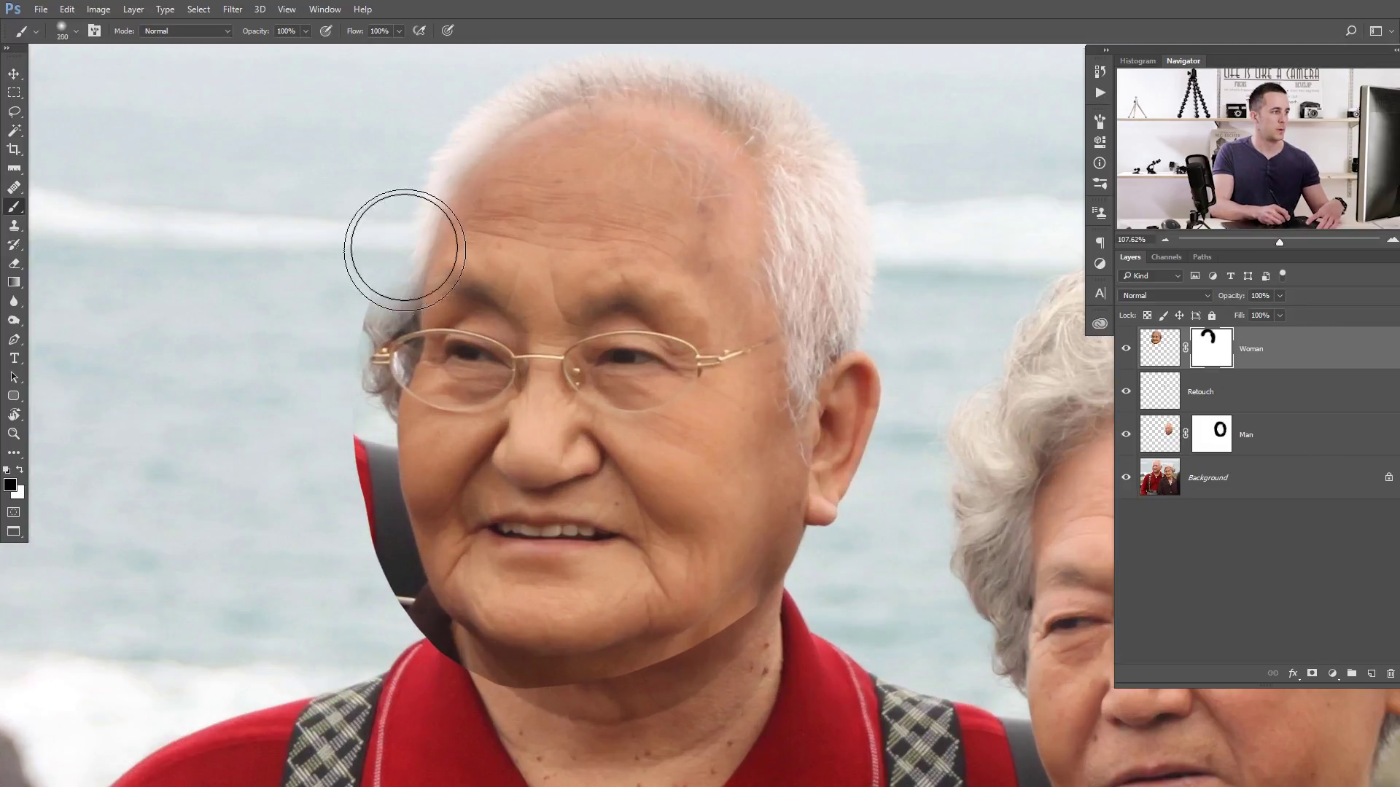
# Step: Paint black on the Woman layer's mask along the temple, the outer cheek and under the chin
pyautogui.moveTo(400, 260)
pyautogui.mouseDown()
pyautogui.moveTo(360, 325)
pyautogui.moveTo(353, 399)
pyautogui.moveTo(376, 416)
pyautogui.moveTo(355, 412)
pyautogui.moveTo(348, 434)
pyautogui.moveTo(409, 665)
pyautogui.moveTo(455, 704)
pyautogui.moveTo(580, 681)
pyautogui.moveTo(537, 706)
pyautogui.moveTo(490, 706)
pyautogui.moveTo(567, 706)
pyautogui.moveTo(655, 668)
pyautogui.moveTo(725, 636)
pyautogui.moveTo(840, 530)
pyautogui.moveTo(698, 680)
pyautogui.moveTo(593, 628)
pyautogui.mouseUp()
pyautogui.press(']')
pyautogui.press(']')
pyautogui.press(']')
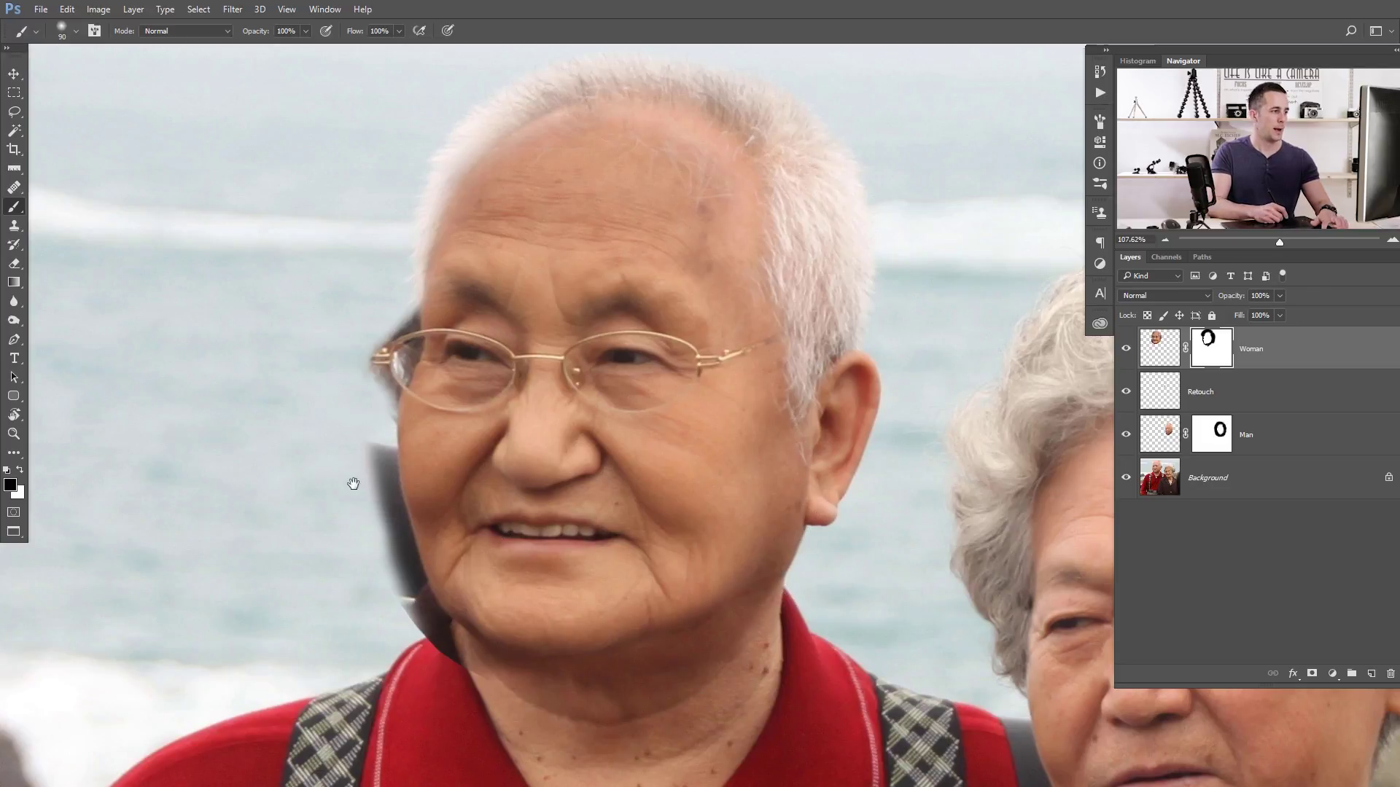
# Step: Mask out the dark leftover strip beside the cheek on the Woman layer using a small black brush with 83% hardness
pyautogui.scroll(3, 353, 483)
pyautogui.rightClick(537, 447)
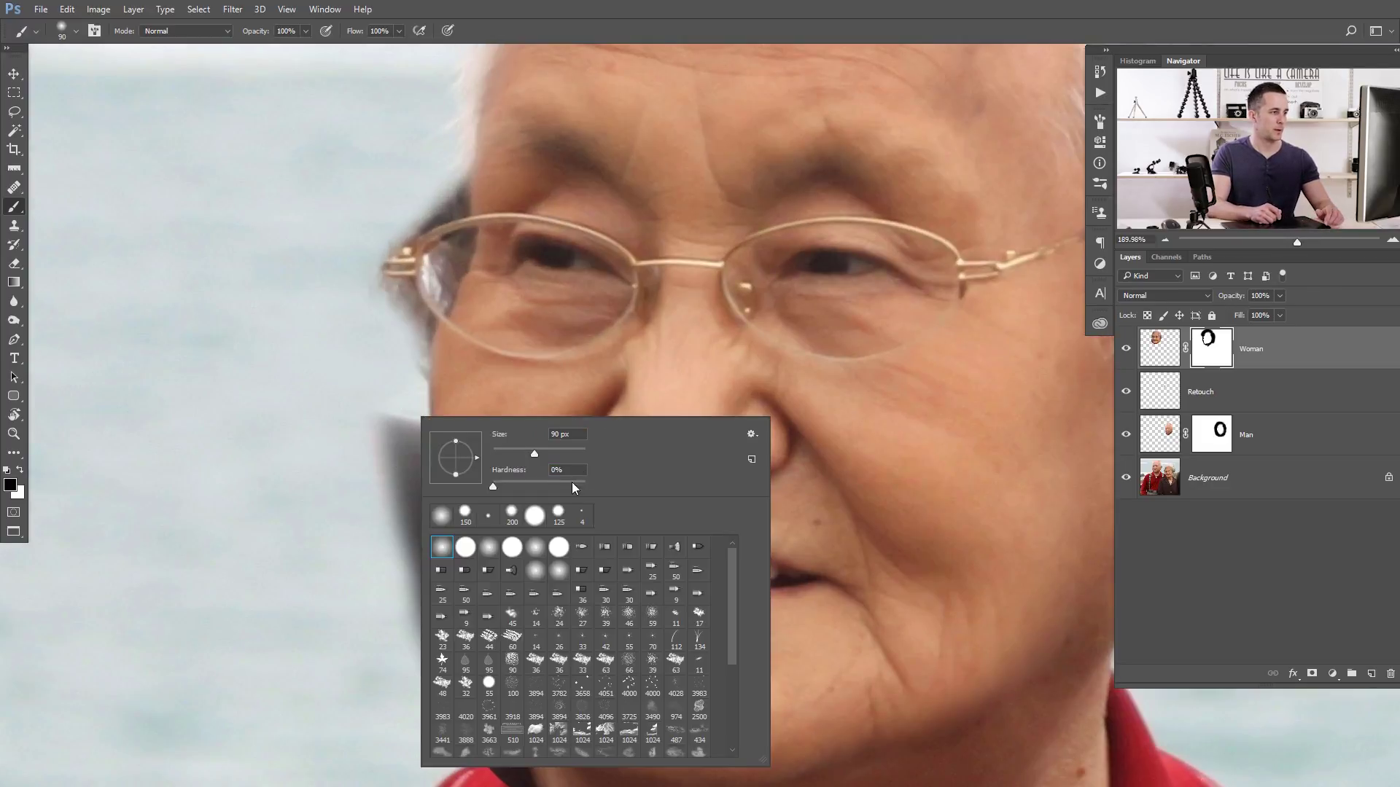
pyautogui.click(568, 484)
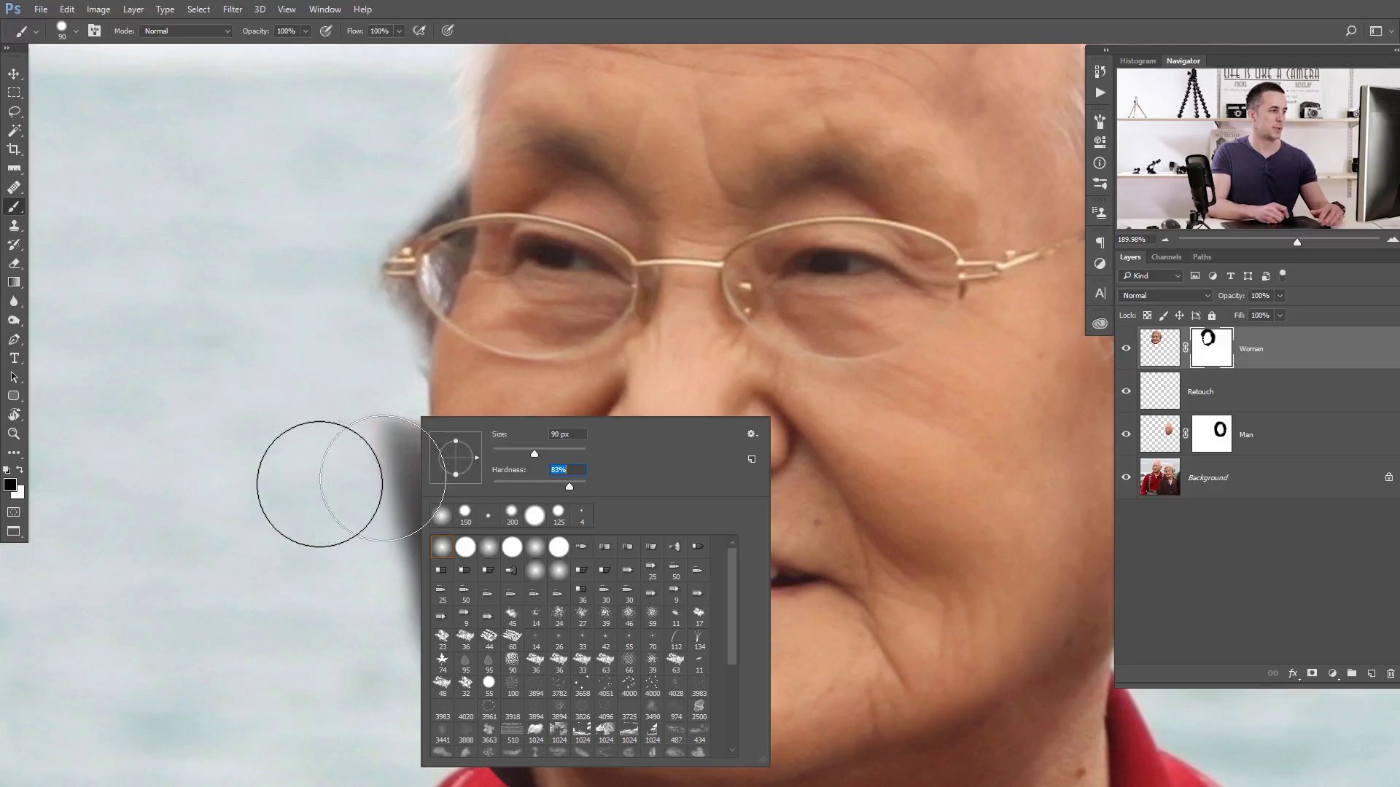
pyautogui.press('Return')
pyautogui.press('[')
pyautogui.press('[')
pyautogui.press('[')
pyautogui.press('[')
pyautogui.press('[')
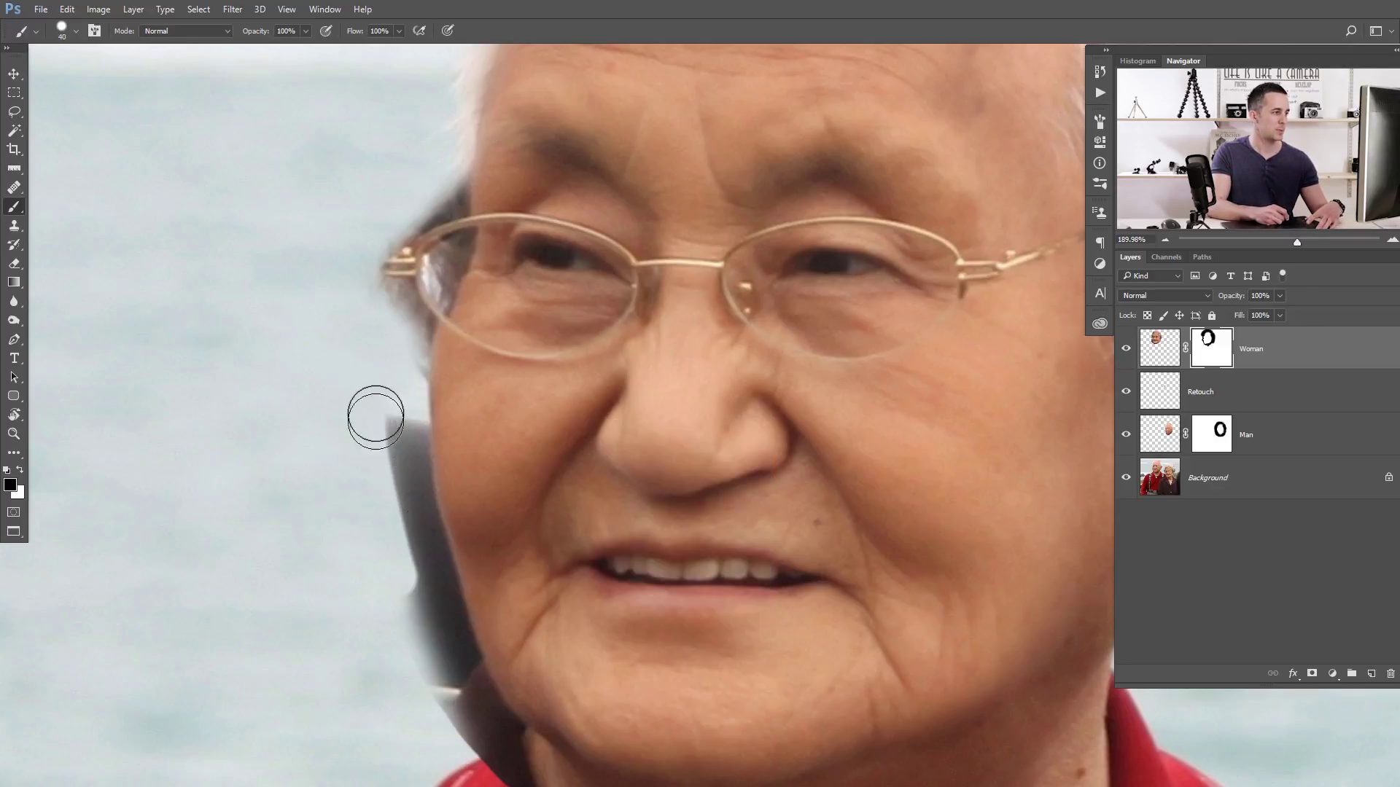
pyautogui.moveTo(375, 414)
pyautogui.mouseDown()
pyautogui.moveTo(401, 578)
pyautogui.moveTo(406, 441)
pyautogui.moveTo(410, 479)
pyautogui.mouseUp()
pyautogui.press('[')
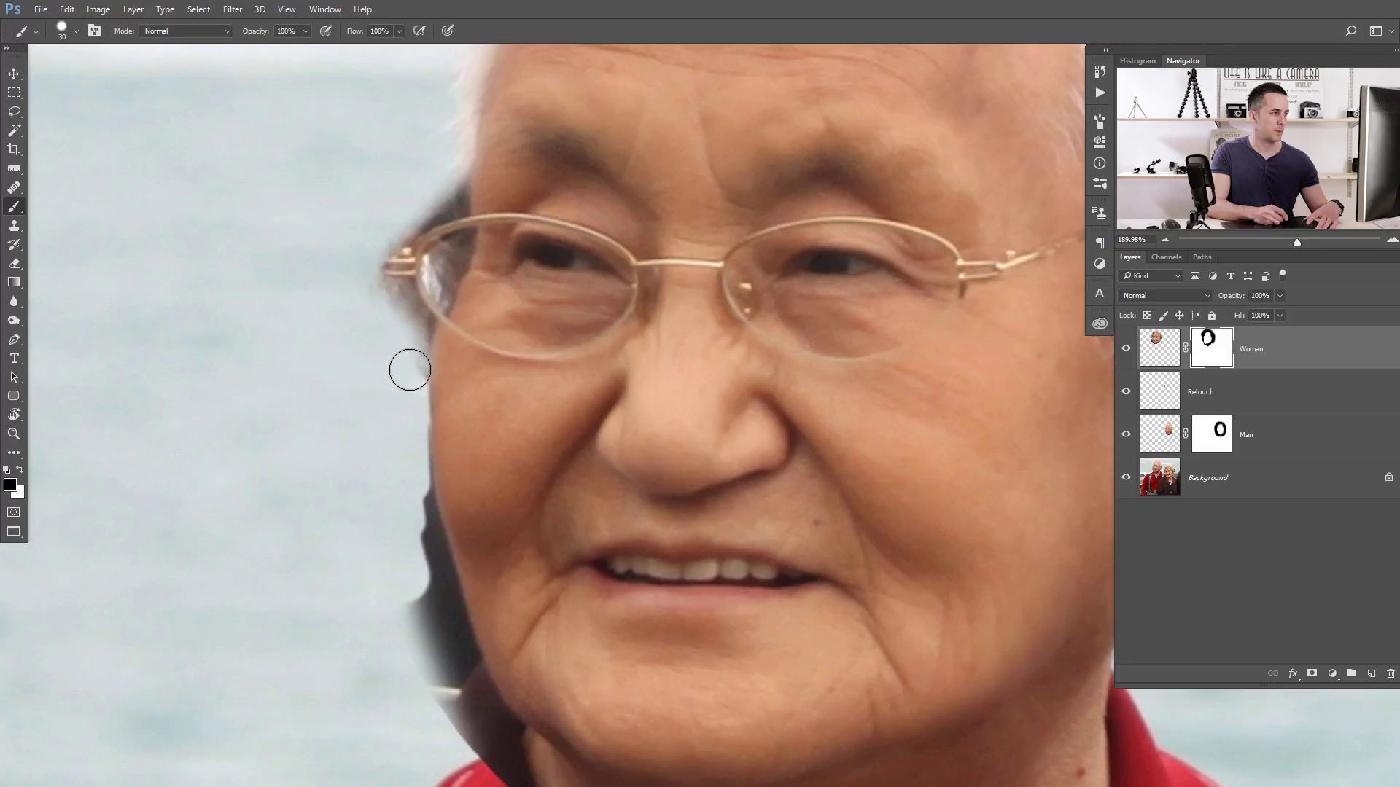
pyautogui.moveTo(410, 369)
pyautogui.mouseDown()
pyautogui.moveTo(421, 510)
pyautogui.moveTo(468, 664)
pyautogui.mouseUp()
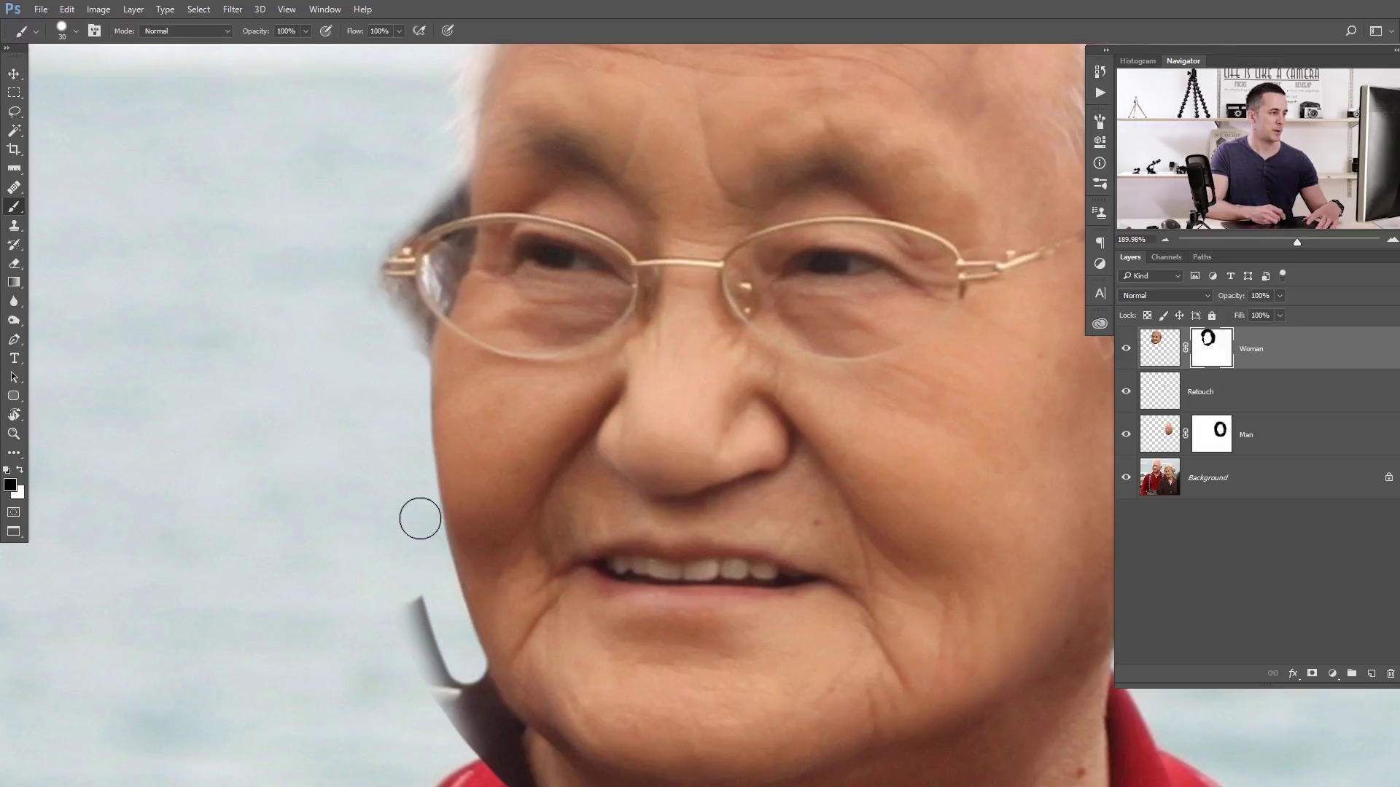
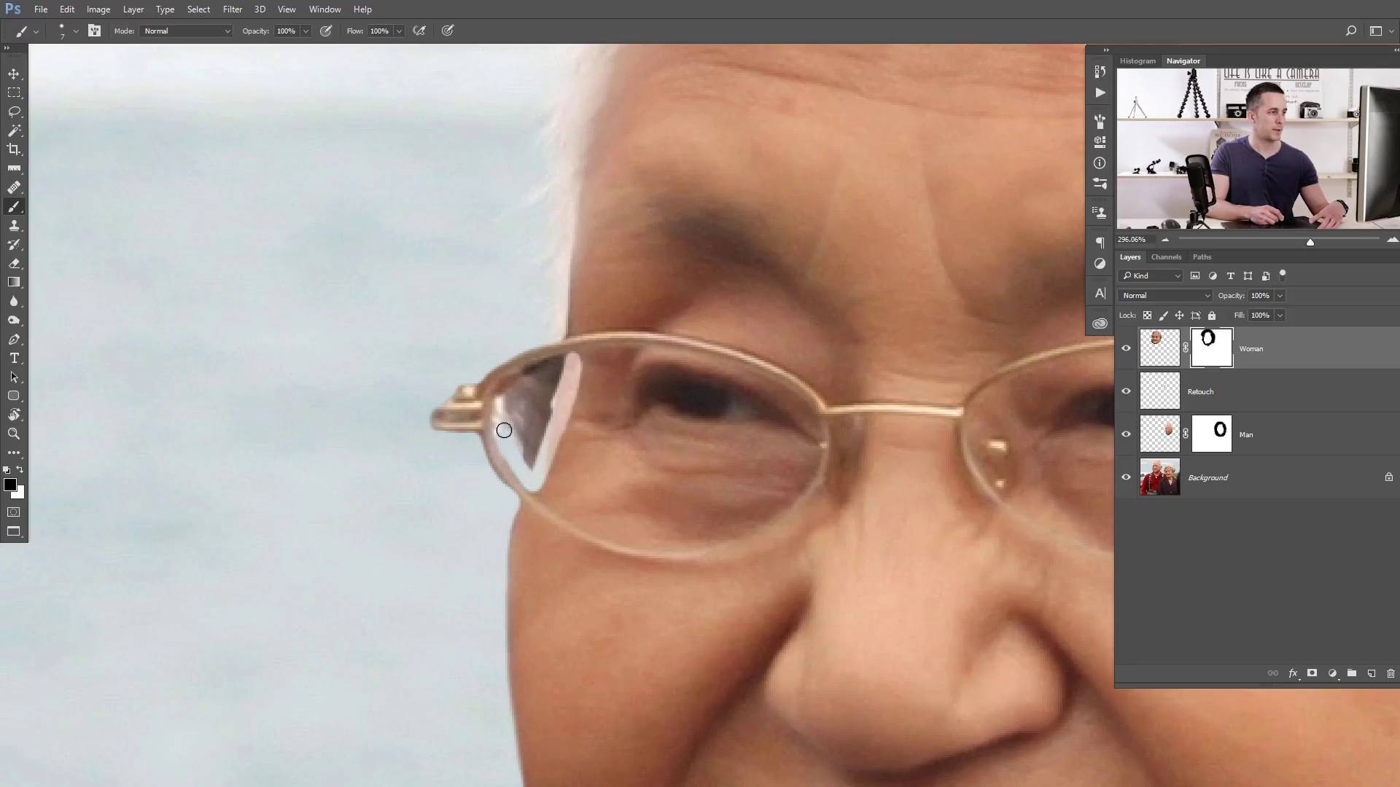
# Step: Mask out the leftover patches inside the outer lens and the hinge gap of the glasses on the Woman layer with a small black brush
pyautogui.moveTo(506, 396); pyautogui.dragTo(549, 368)
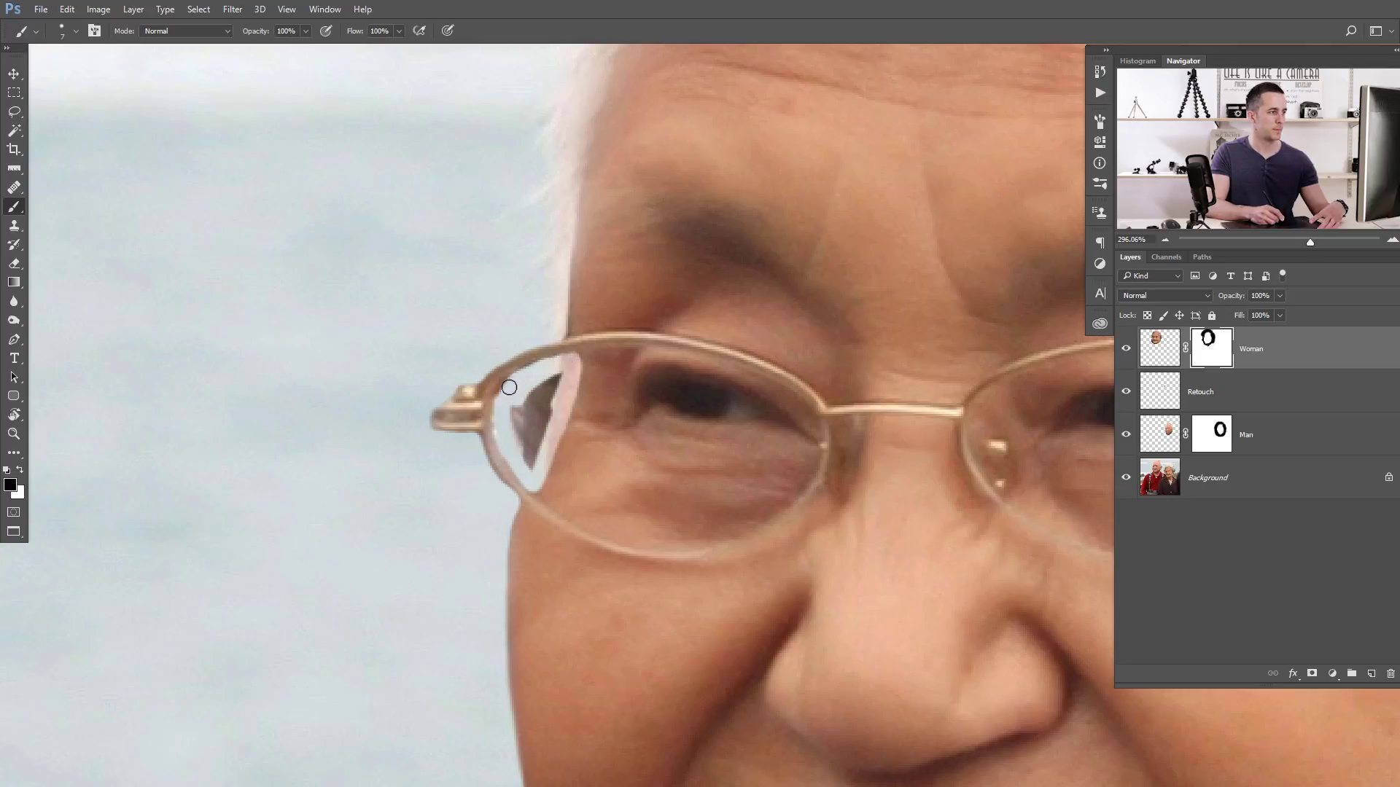
pyautogui.moveTo(508, 440)
pyautogui.mouseDown()
pyautogui.moveTo(534, 454)
pyautogui.moveTo(530, 468)
pyautogui.moveTo(561, 372)
pyautogui.moveTo(524, 419)
pyautogui.mouseUp()
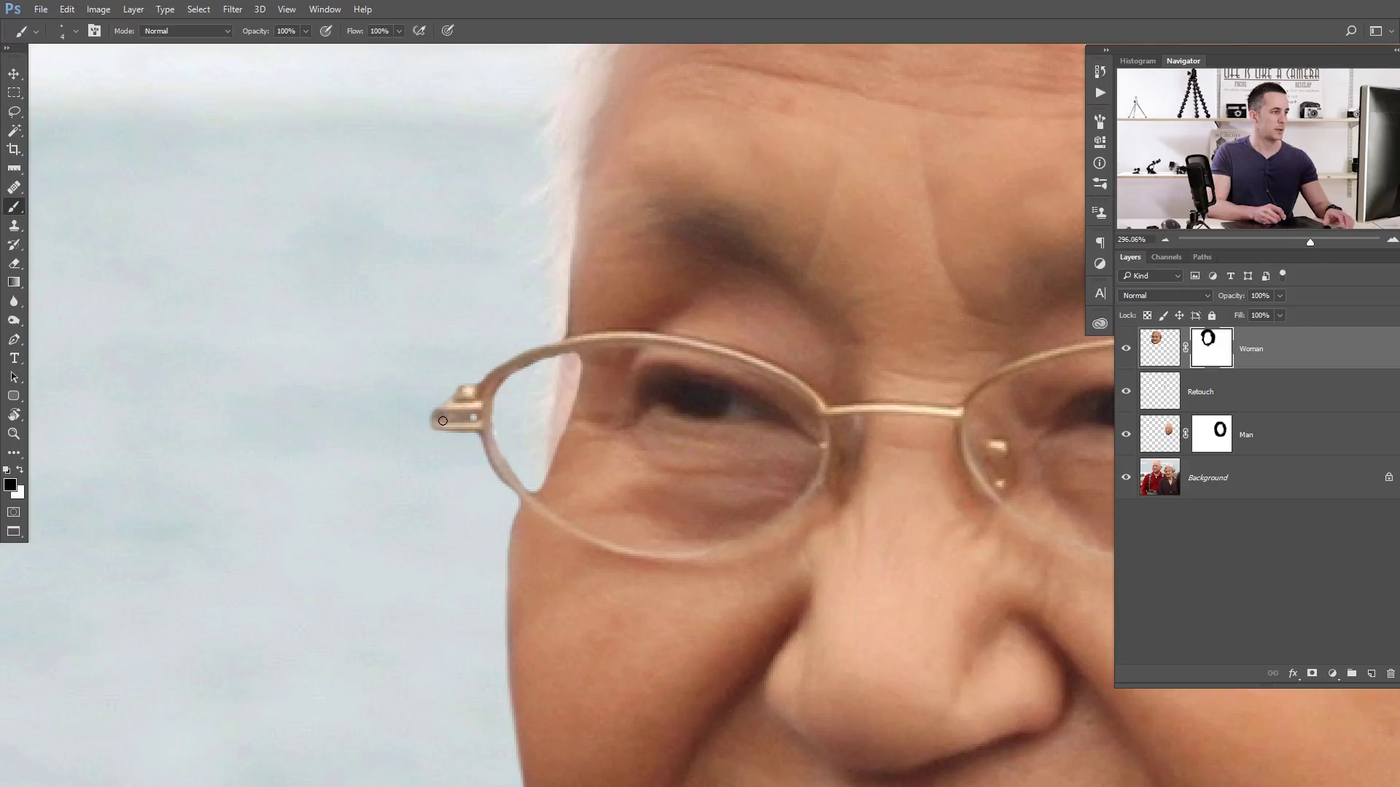
pyautogui.moveTo(443, 417)
pyautogui.mouseDown()
pyautogui.moveTo(472, 418)
pyautogui.moveTo(452, 418)
pyautogui.mouseUp()
pyautogui.moveTo(579, 389); pyautogui.dragTo(495, 399)
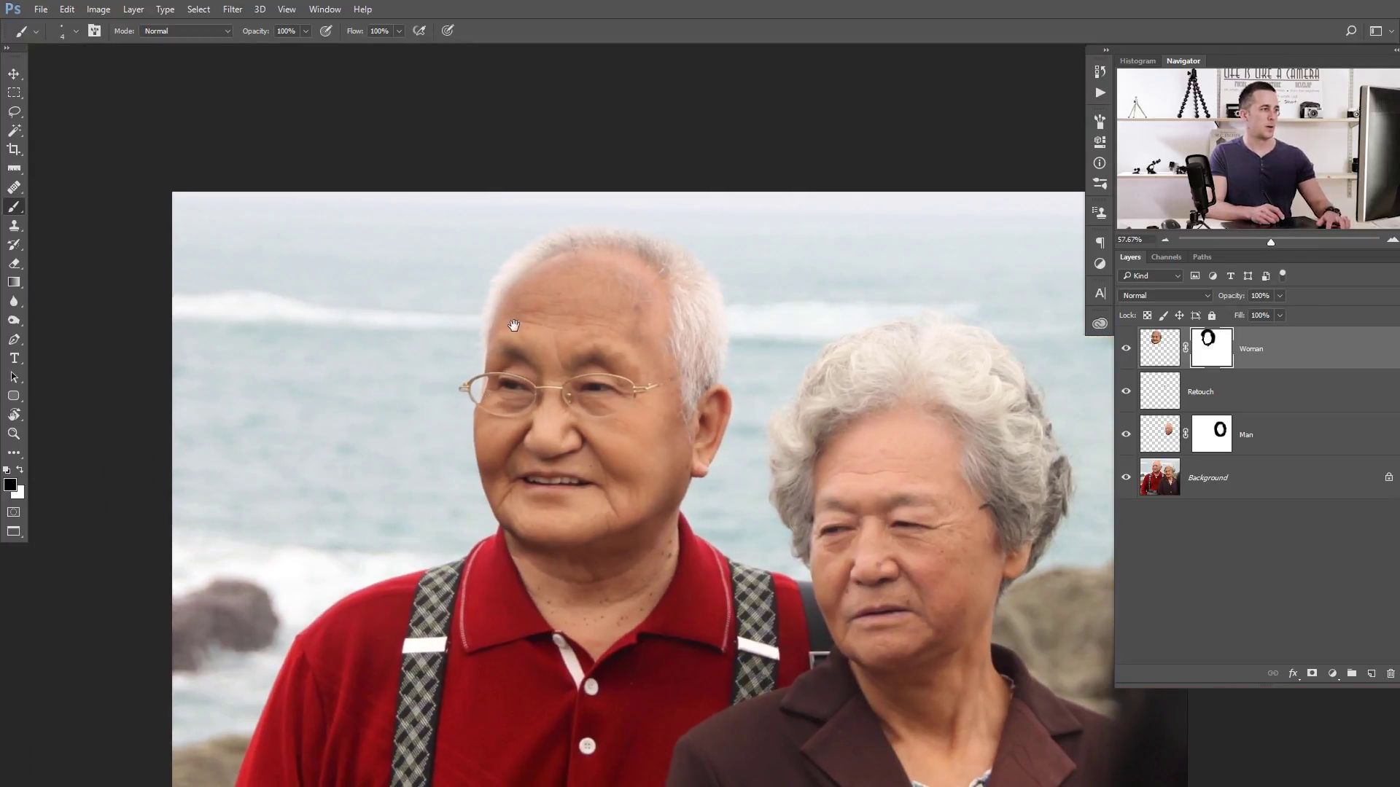
# Step: Soften the brush and blend the face edge seen through the outer lens on the Woman layer's mask at 10% opacity
pyautogui.scroll(1, 509, 324)
pyautogui.scroll(6, 498, 382)
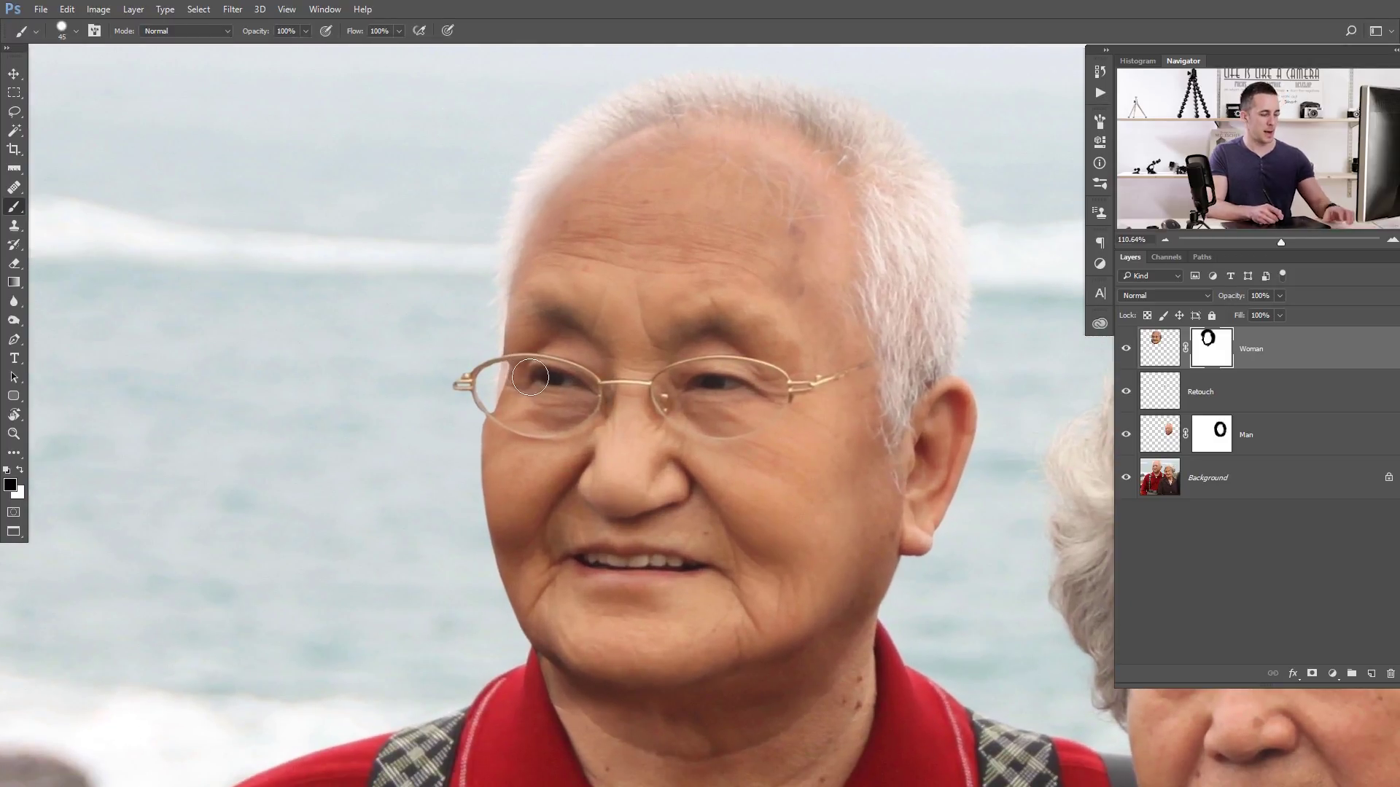
pyautogui.rightClick(545, 364)
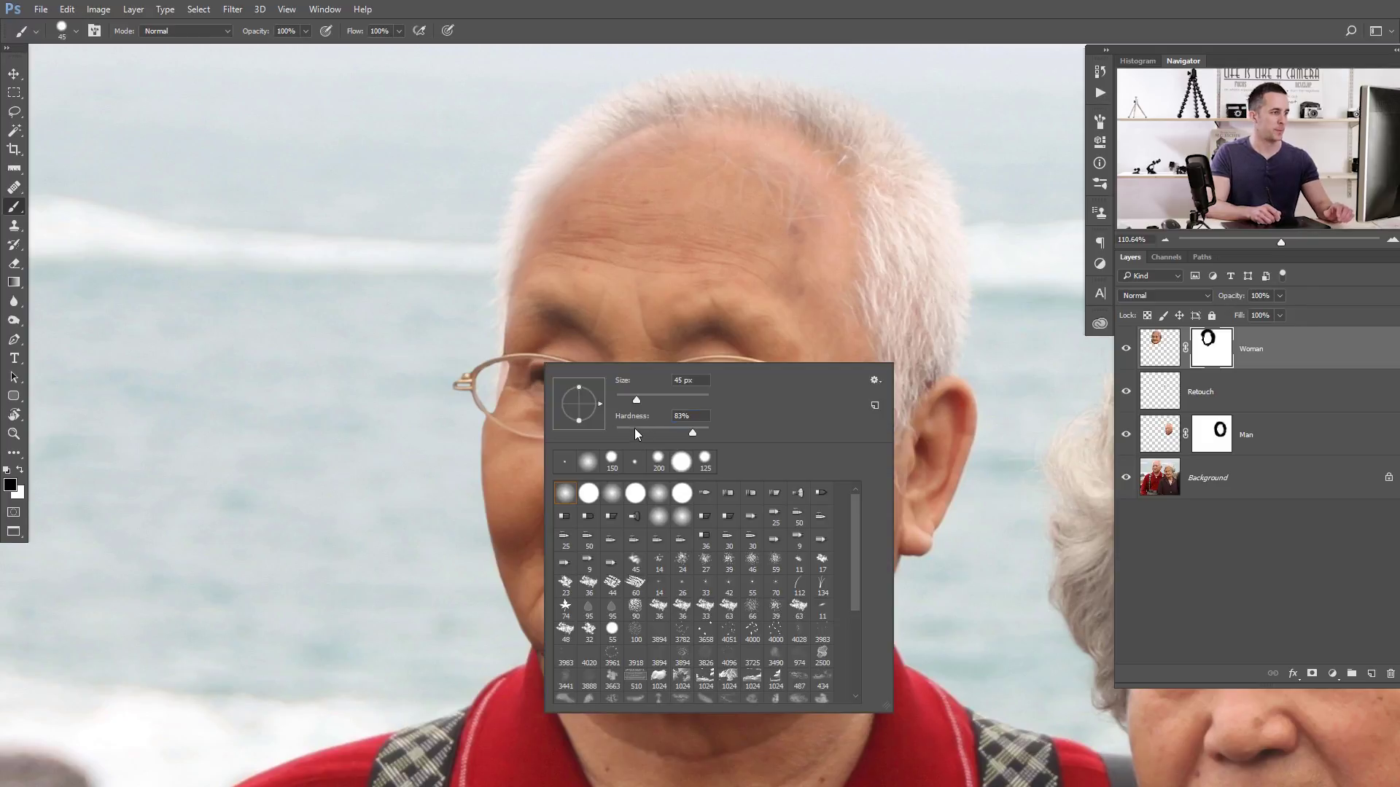
pyautogui.click(343, 434)
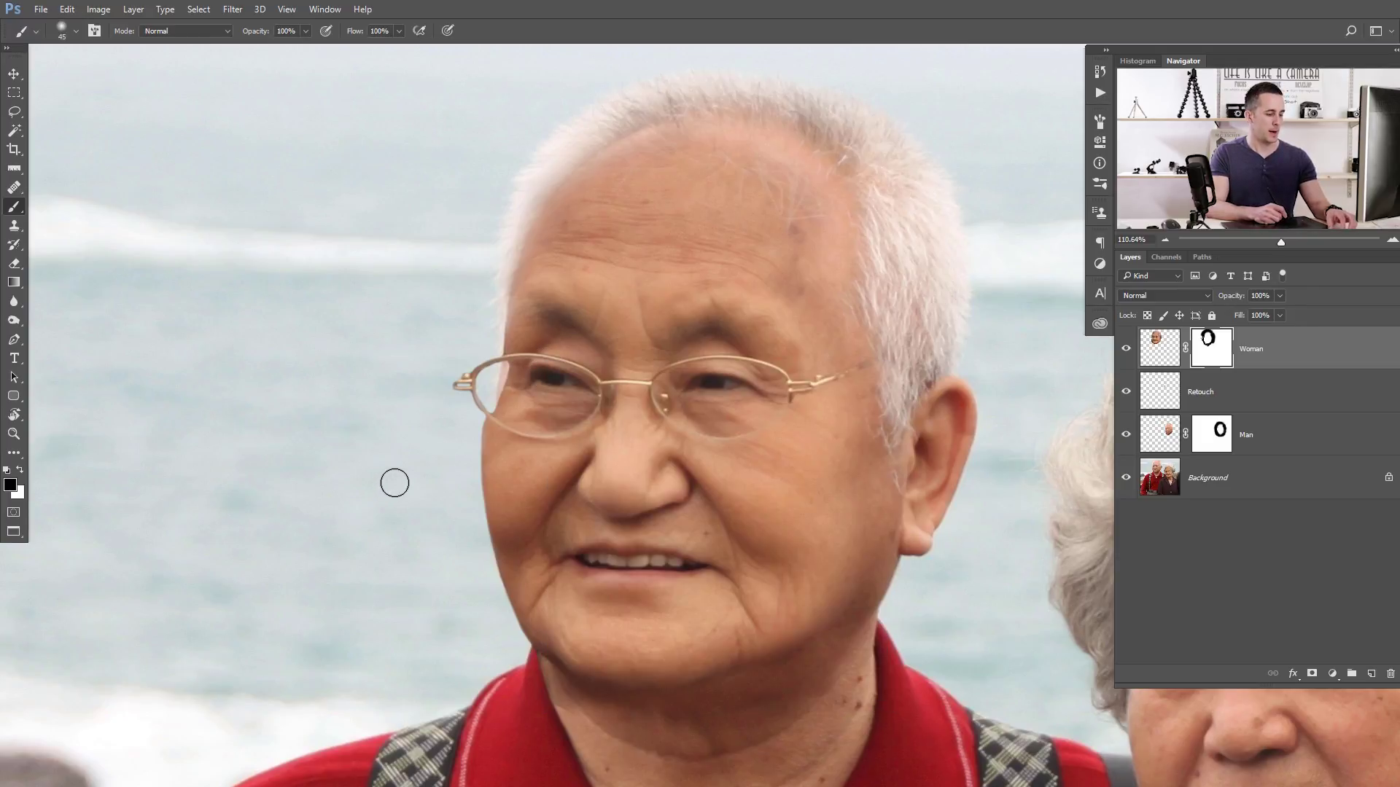
pyautogui.press('1')
pyautogui.moveTo(497, 390); pyautogui.dragTo(520, 388)
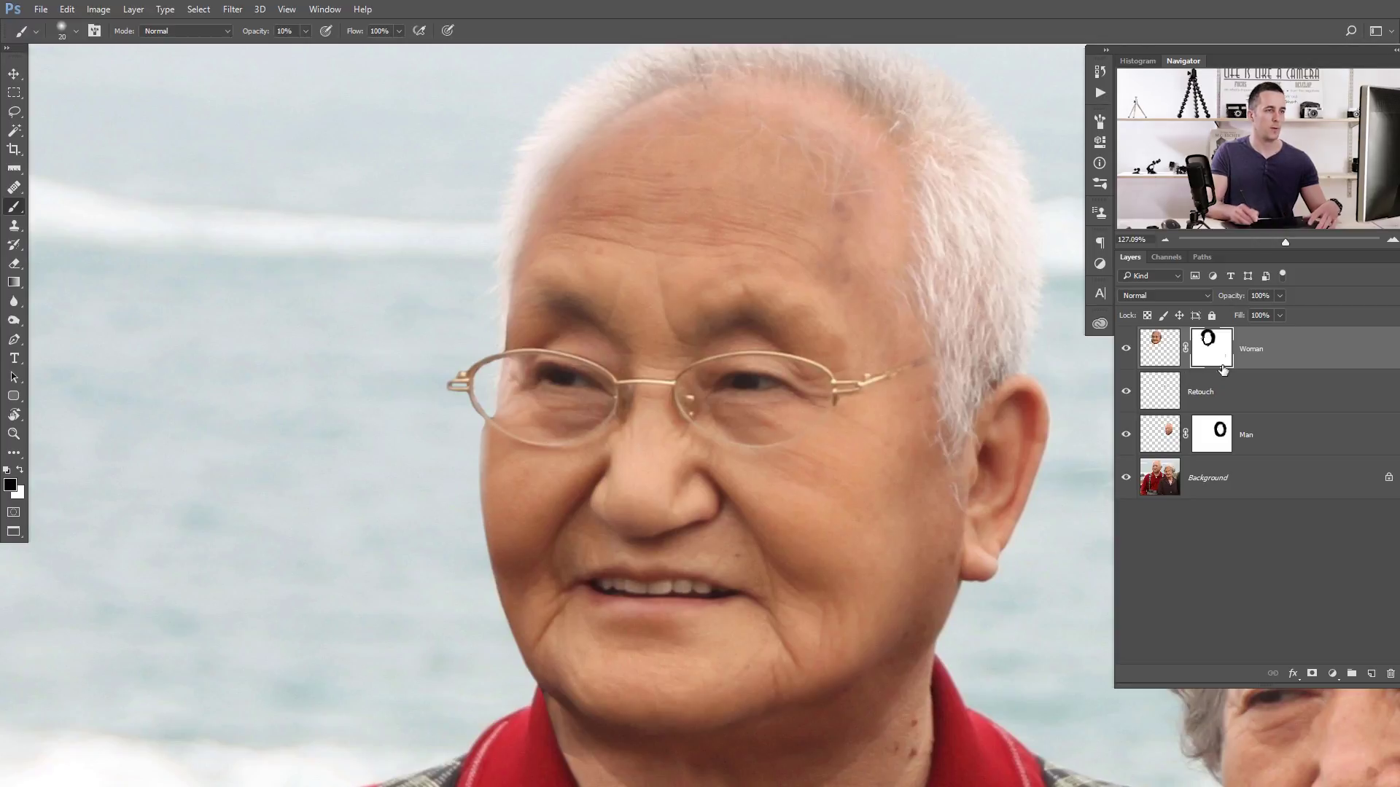
# Step: Nudge the Woman layer slightly to the right to align the face with the head
pyautogui.click(1160, 355)
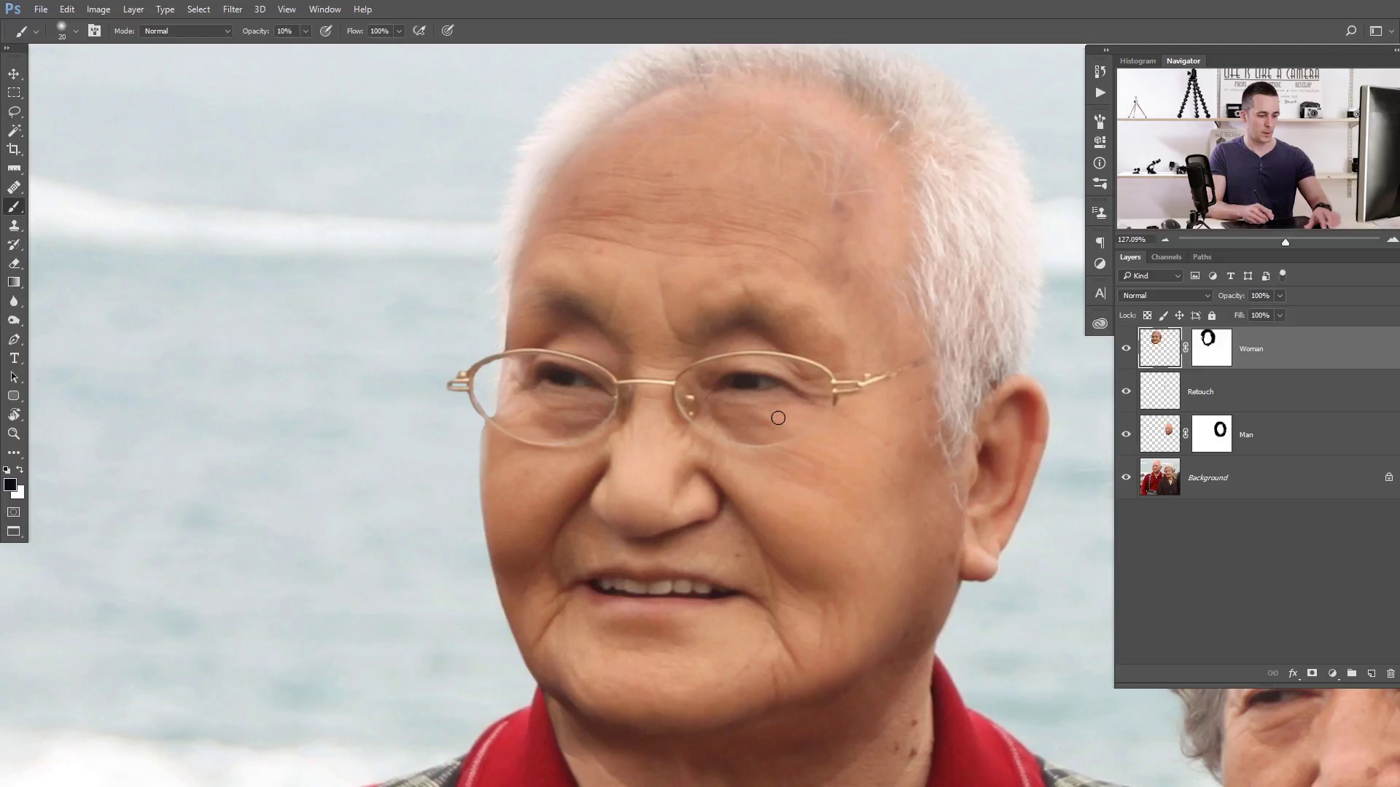
pyautogui.press('v')
pyautogui.press('Right')
pyautogui.press('Right')
pyautogui.press('Right')
pyautogui.press('Right')
pyautogui.moveTo(656, 435); pyautogui.dragTo(656, 436)
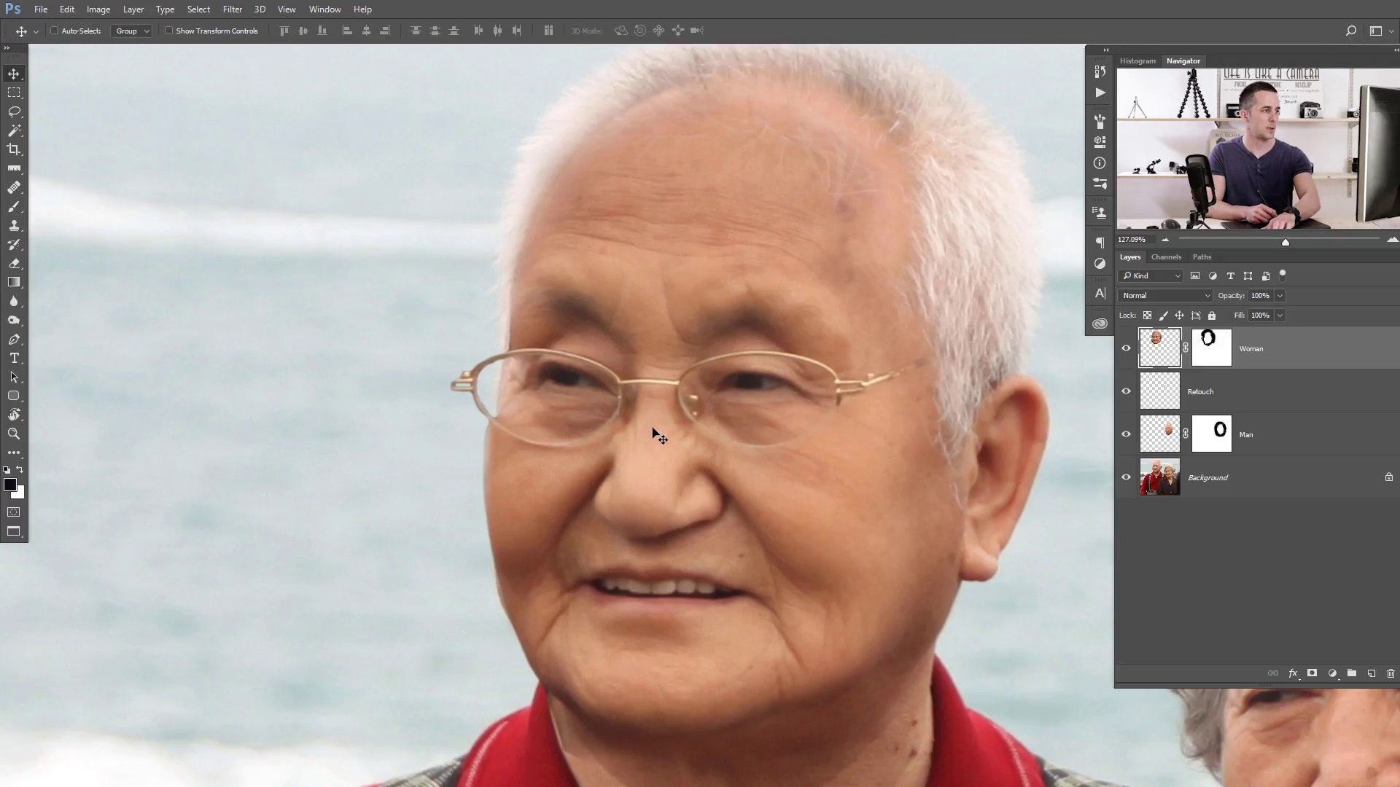
# Step: Paint black at 40% brush opacity on the Woman layer's mask along the outer cheek edge just below the glasses
pyautogui.click(1210, 353)
pyautogui.press('b')
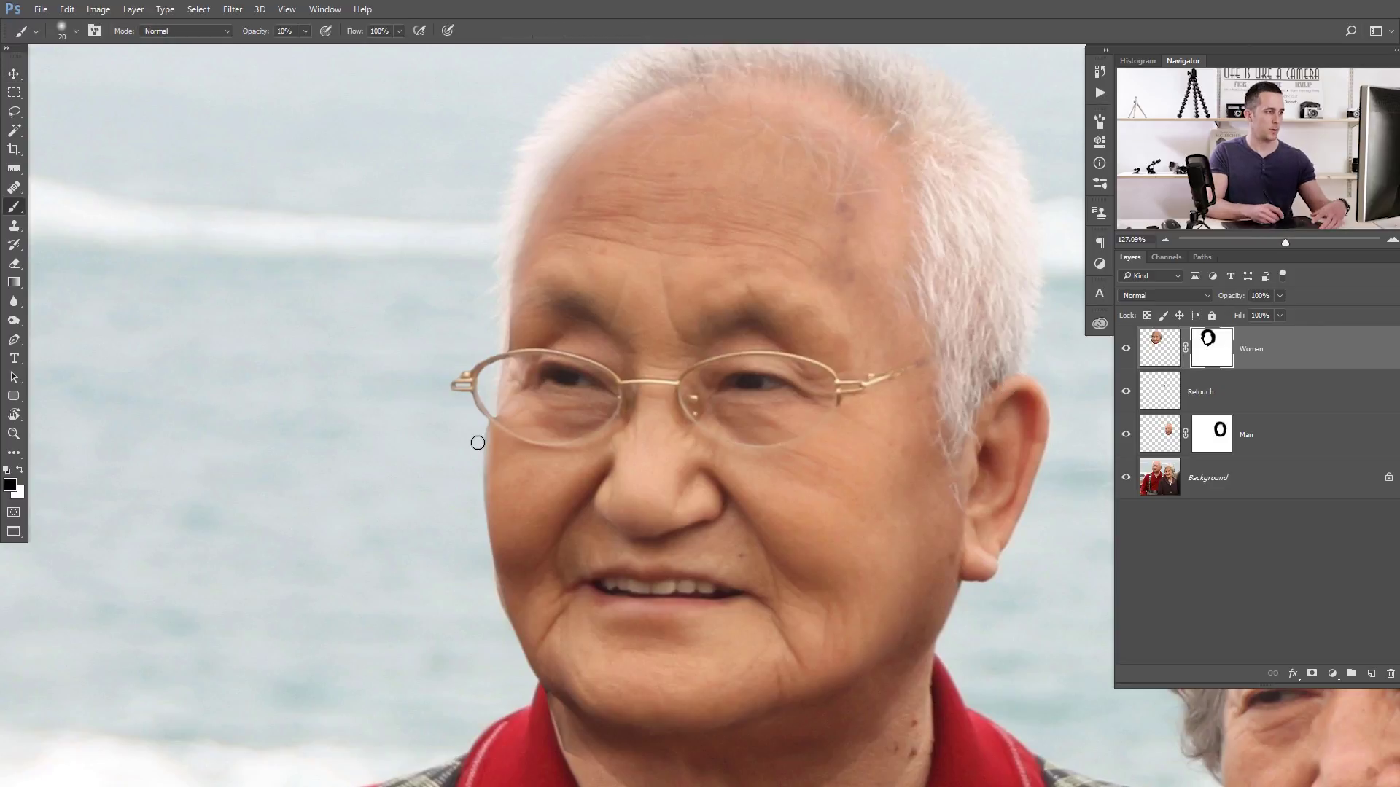
pyautogui.press('4')
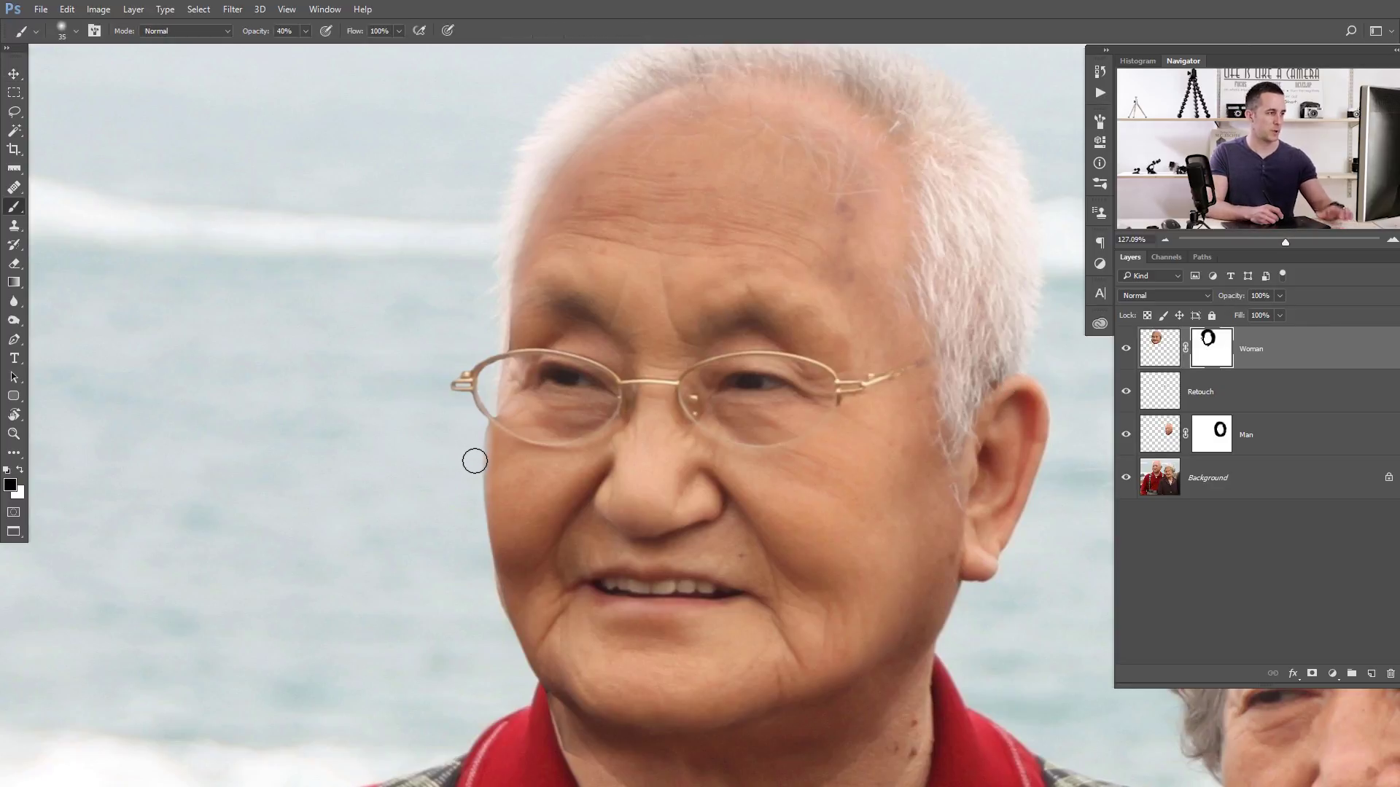
pyautogui.press(']')
pyautogui.moveTo(476, 447)
pyautogui.mouseDown()
pyautogui.moveTo(485, 553)
pyautogui.moveTo(475, 476)
pyautogui.mouseUp()
pyautogui.press('[')
pyautogui.press('[')
pyautogui.press('[')
pyautogui.press('[')
pyautogui.press('[')
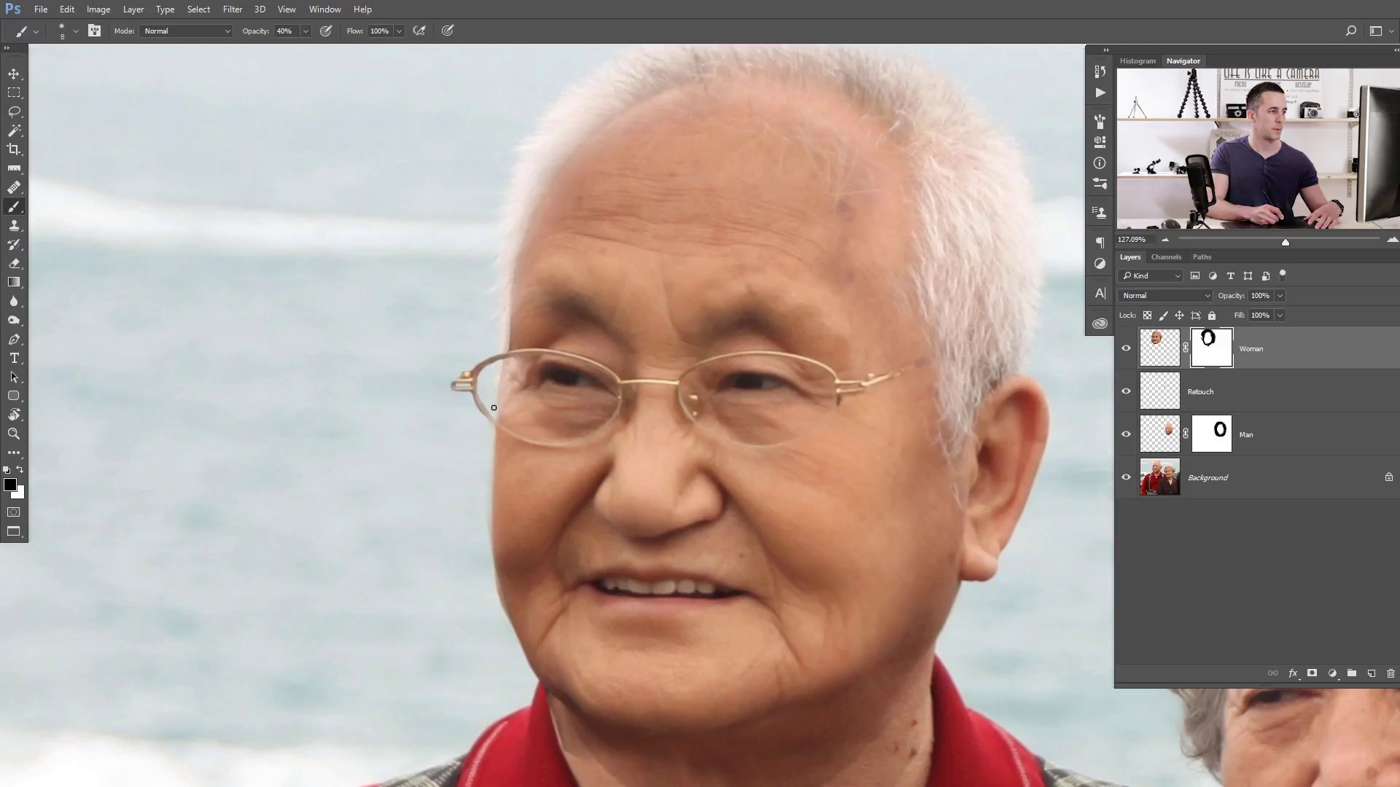
pyautogui.press(']')
pyautogui.press(']')
pyautogui.press(']')
pyautogui.press(']')
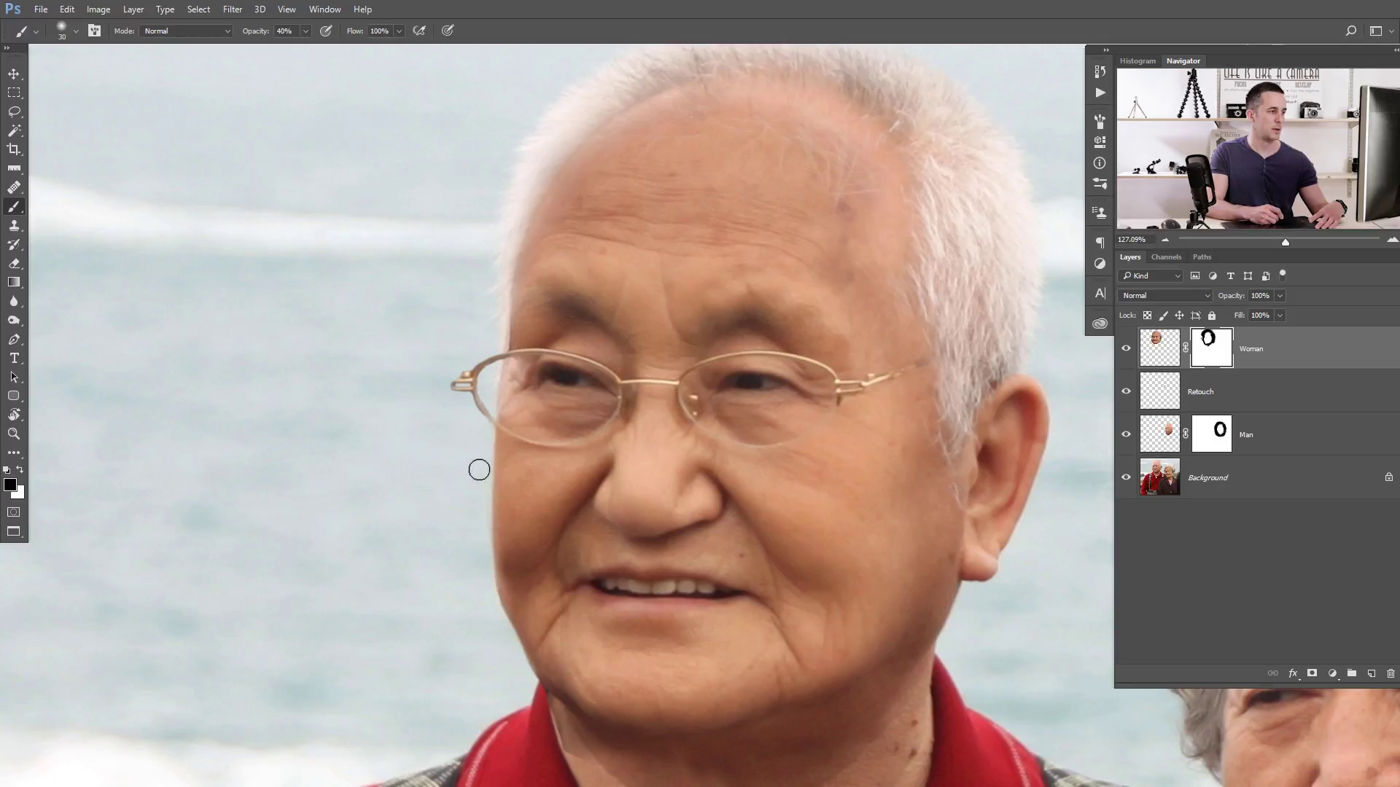
# Step: Clean up the dark fringe along the outer lower rim of the glasses on the Woman layer's mask with a 3 px black brush
pyautogui.scroll(3, 462, 406)
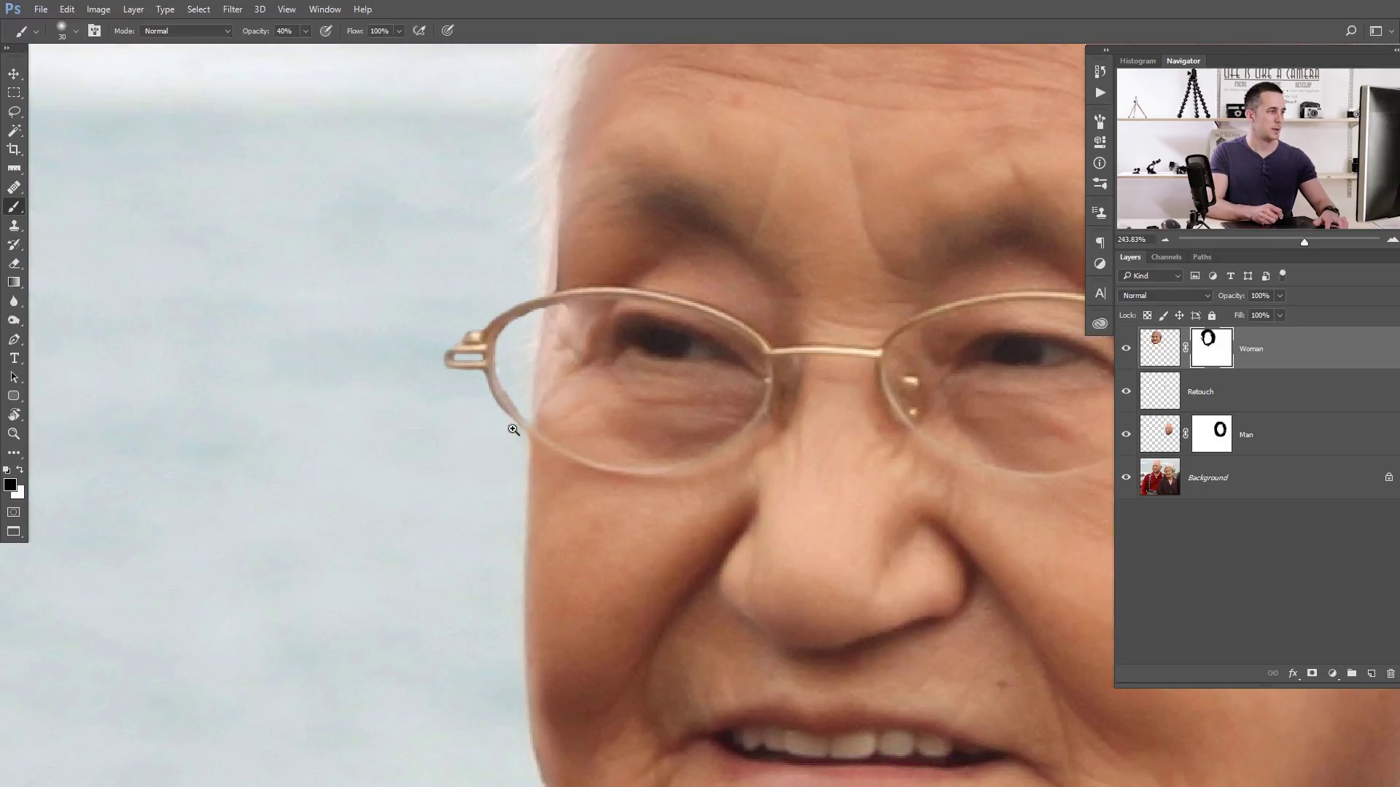
pyautogui.press('[')
pyautogui.press('[')
pyautogui.press('[')
pyautogui.press('[')
pyautogui.press('[')
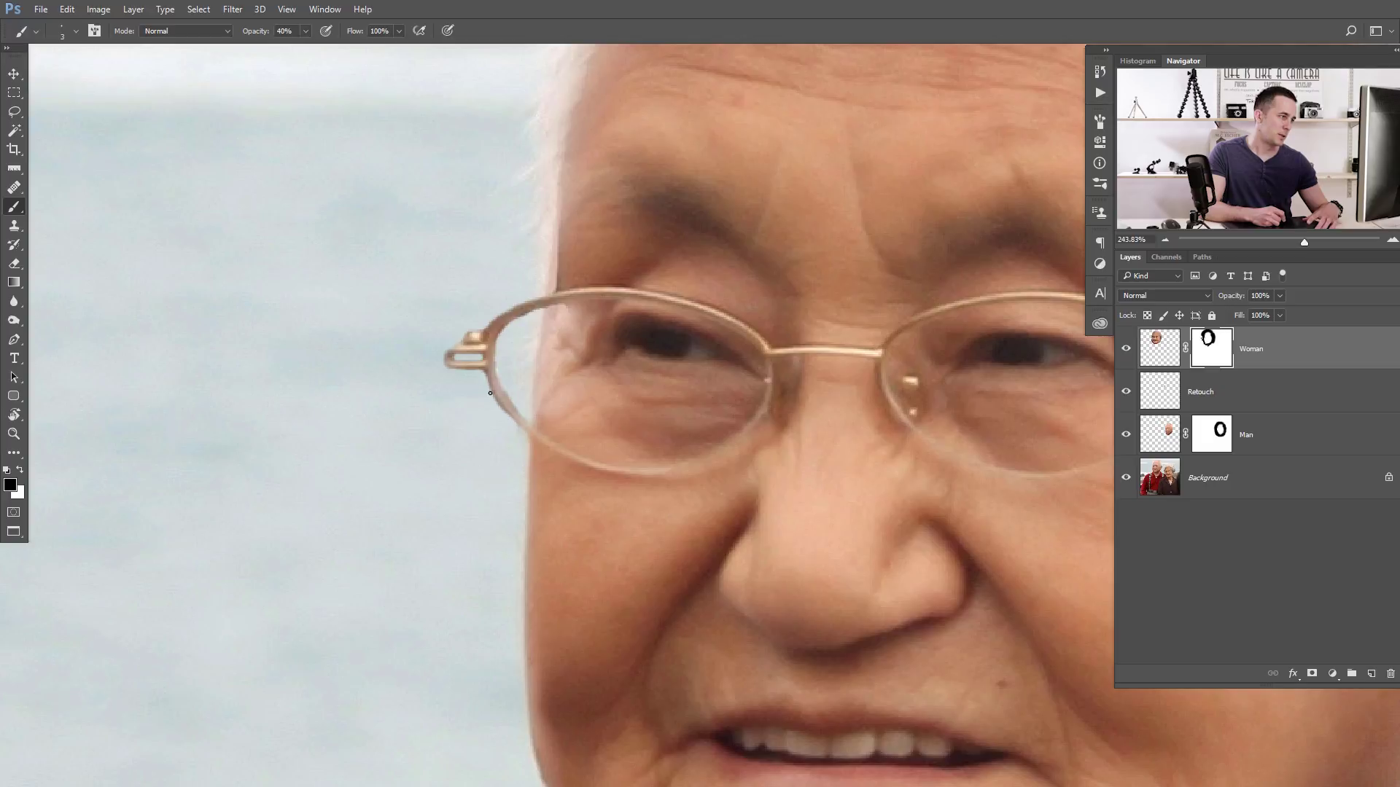
pyautogui.press('0')
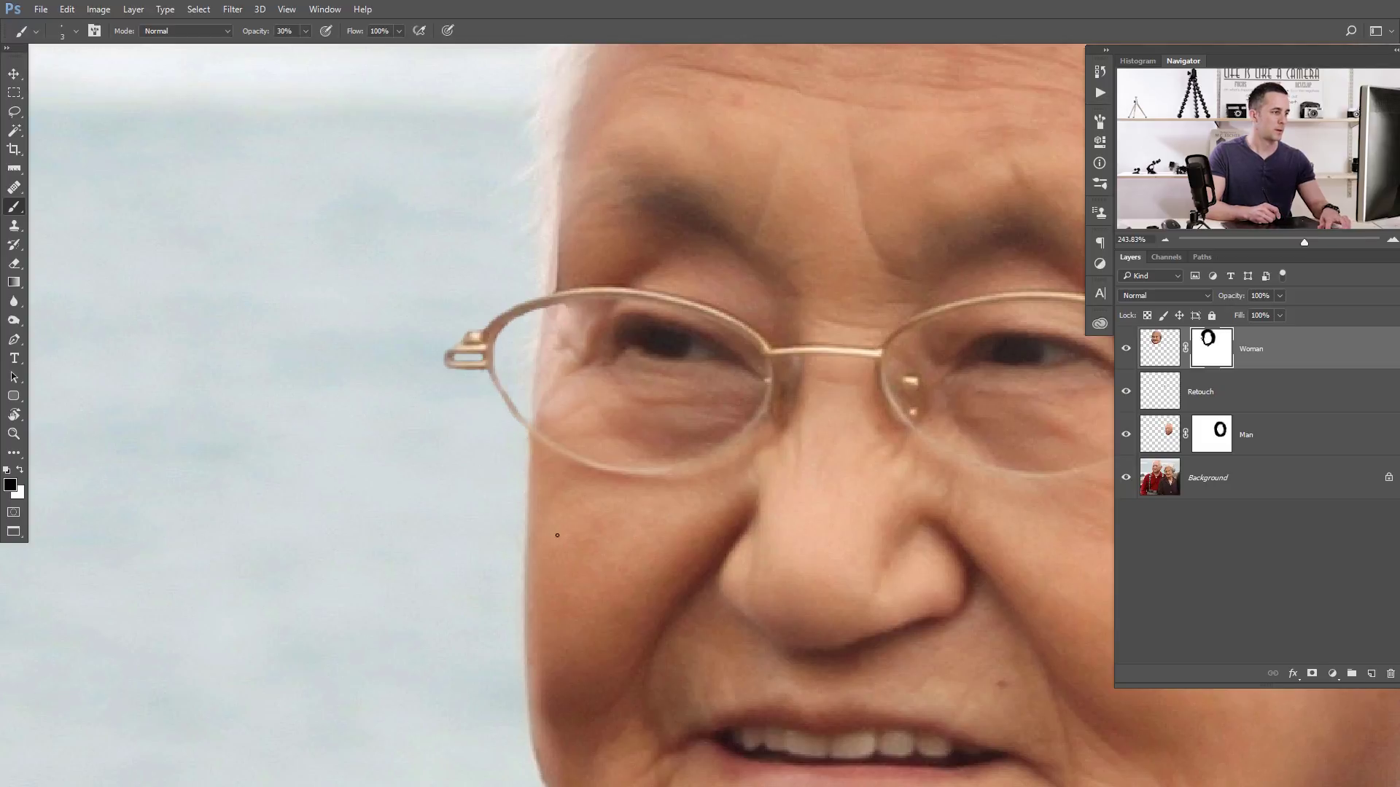
pyautogui.scroll(-10, 522, 486)
pyautogui.scroll(3, 511, 467)
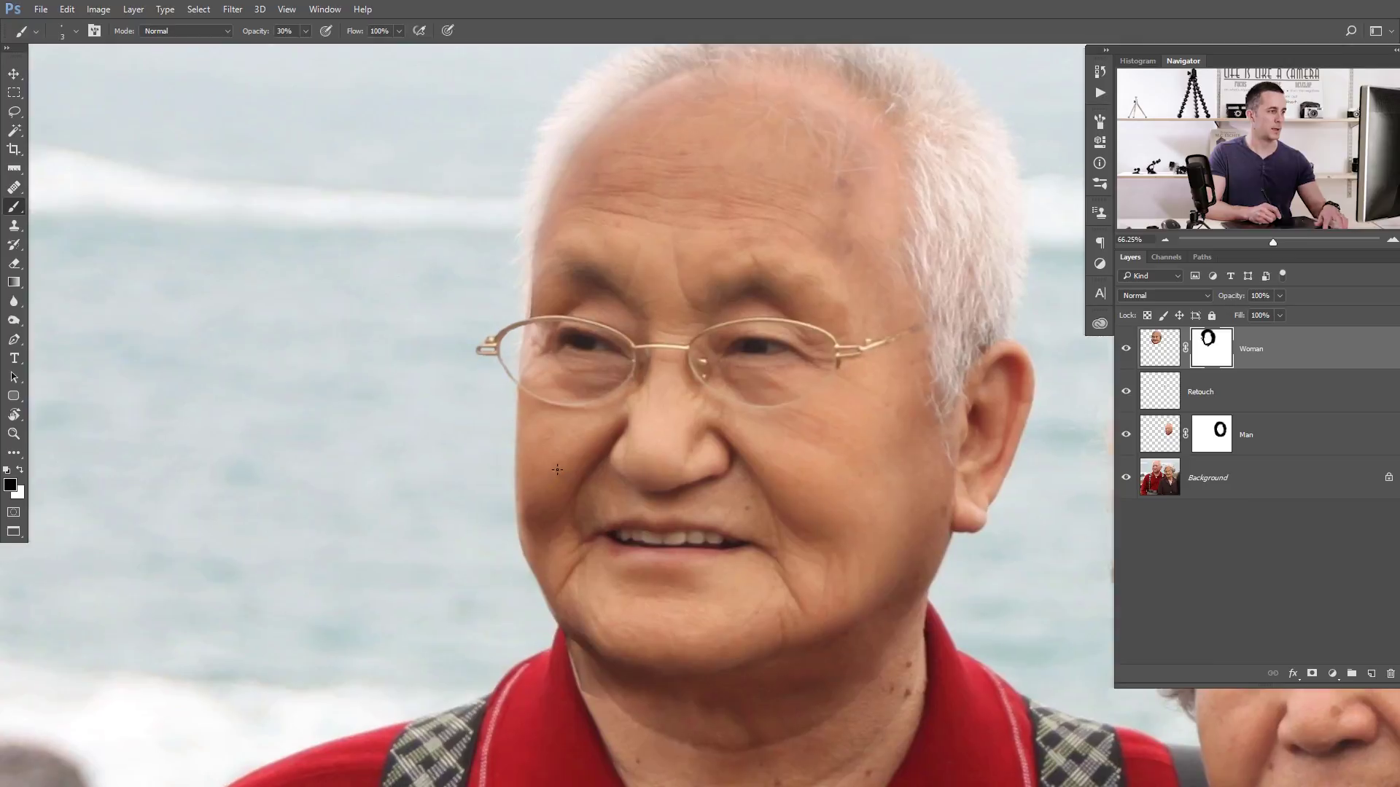
# Step: Paint black at 100% opacity with a 70 px soft brush on the Woman layer's mask under the jaw and along the collar
pyautogui.press(']')
pyautogui.press(']')
pyautogui.press(']')
pyautogui.press(']')
pyautogui.press(']')
pyautogui.press(']')
pyautogui.press(']')
pyautogui.press(']')
pyautogui.press(']')
pyautogui.press(']')
pyautogui.press(']')
pyautogui.press(']')
pyautogui.press(']')
pyautogui.press(']')
pyautogui.press('0')
pyautogui.press('[')
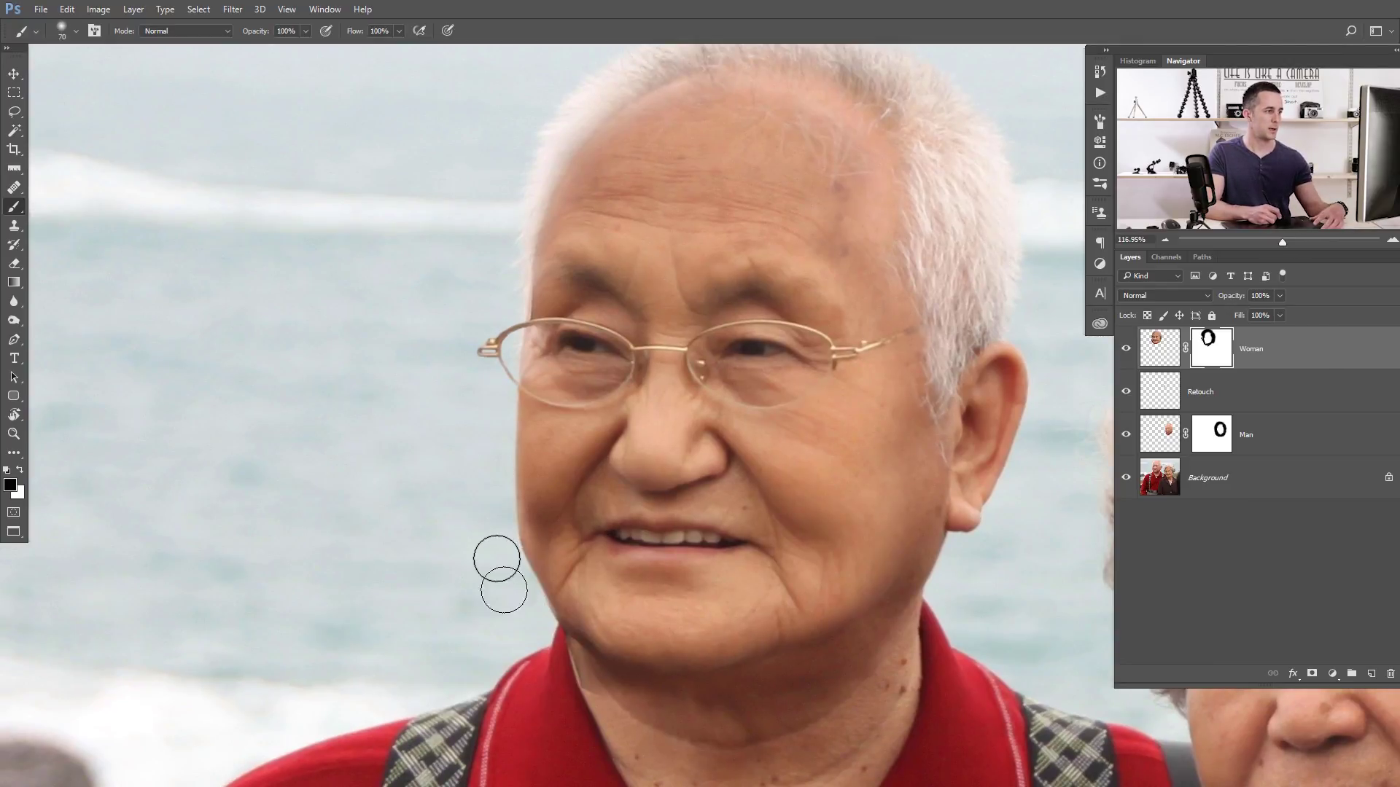
pyautogui.moveTo(536, 629)
pyautogui.mouseDown()
pyautogui.moveTo(611, 725)
pyautogui.moveTo(802, 701)
pyautogui.mouseUp()
# Step: Blend the outer cheek and the temple edge on the Woman layer's mask at 20% opacity, reducing the brush to 20 px
pyautogui.press('2')
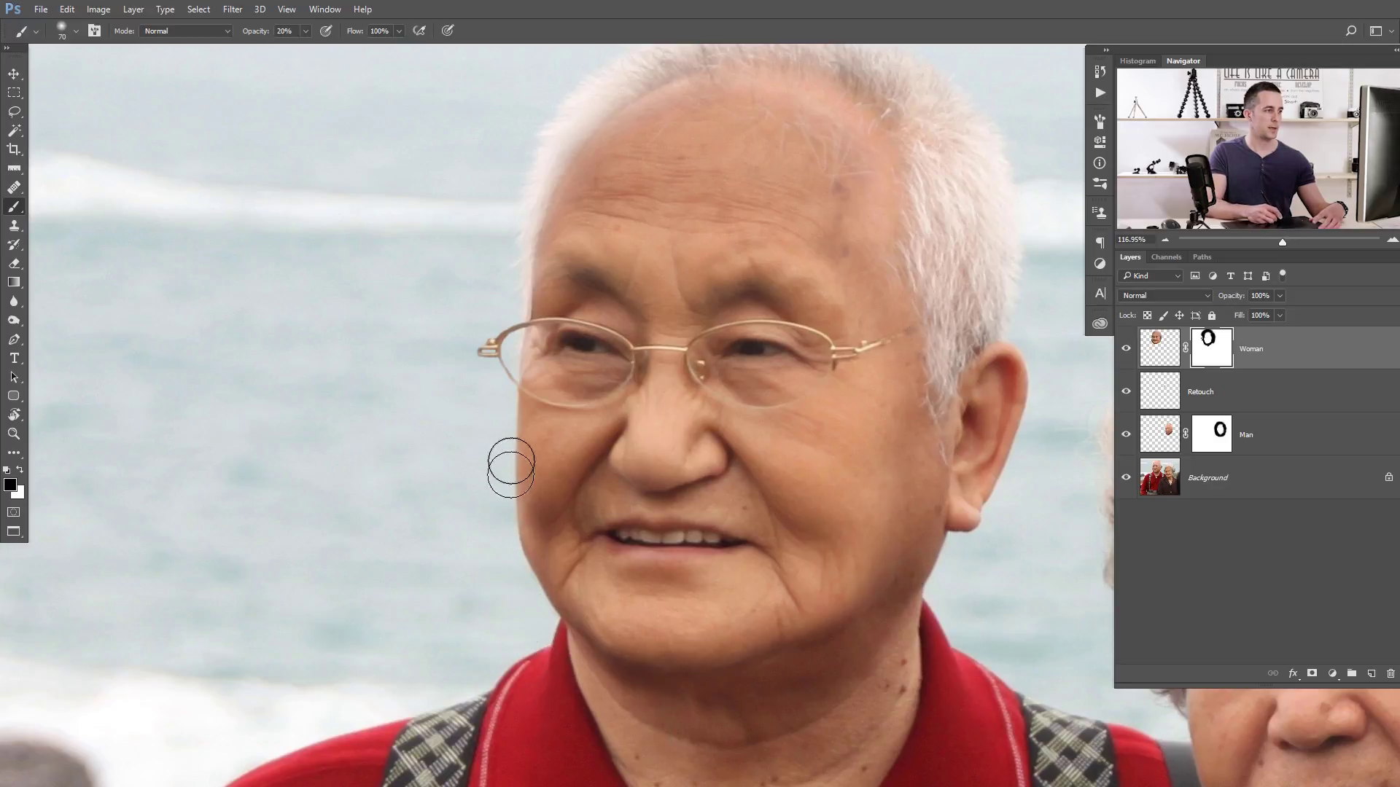
pyautogui.press(']')
pyautogui.press('alt')
pyautogui.press('[')
pyautogui.press('[')
pyautogui.press('[')
pyautogui.press('[')
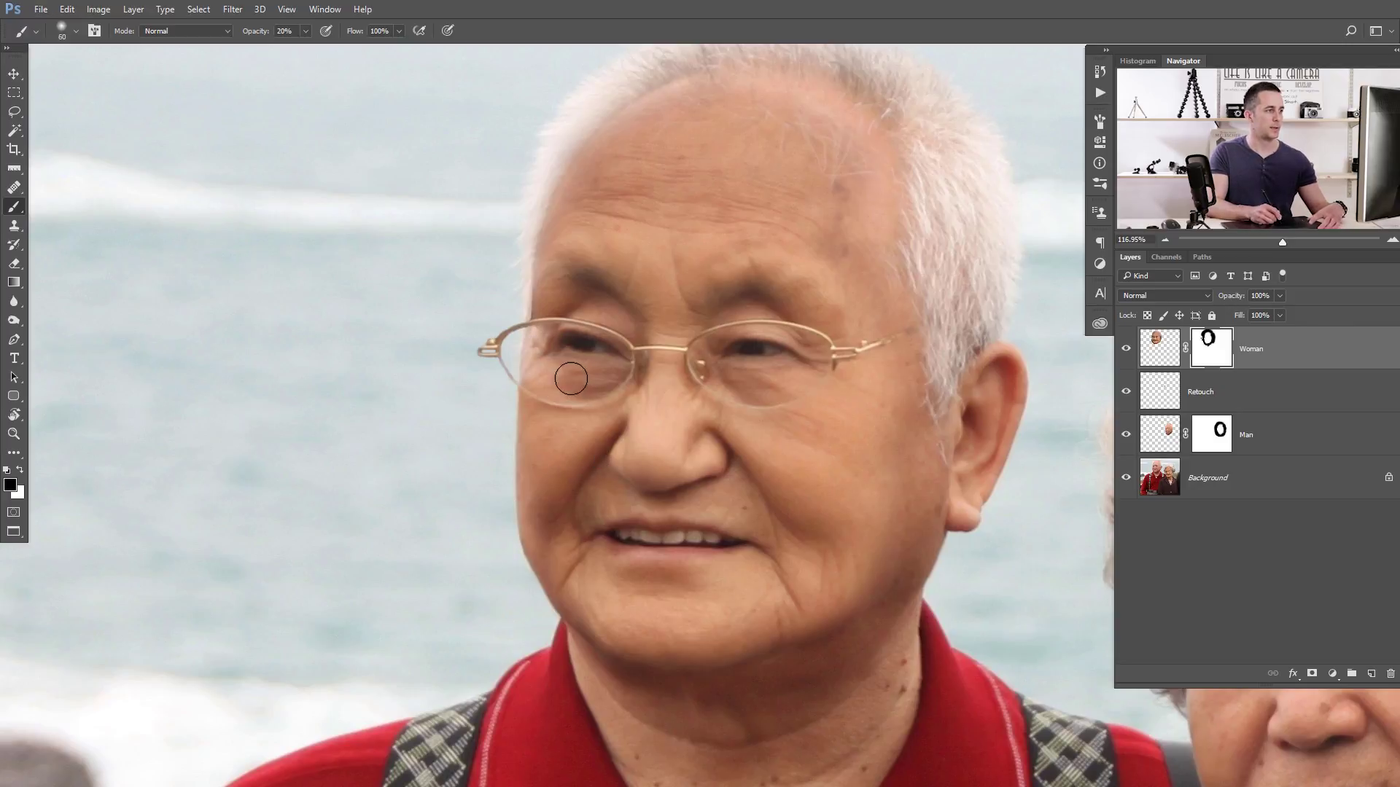
pyautogui.press('[')
pyautogui.press('[')
pyautogui.press('[')
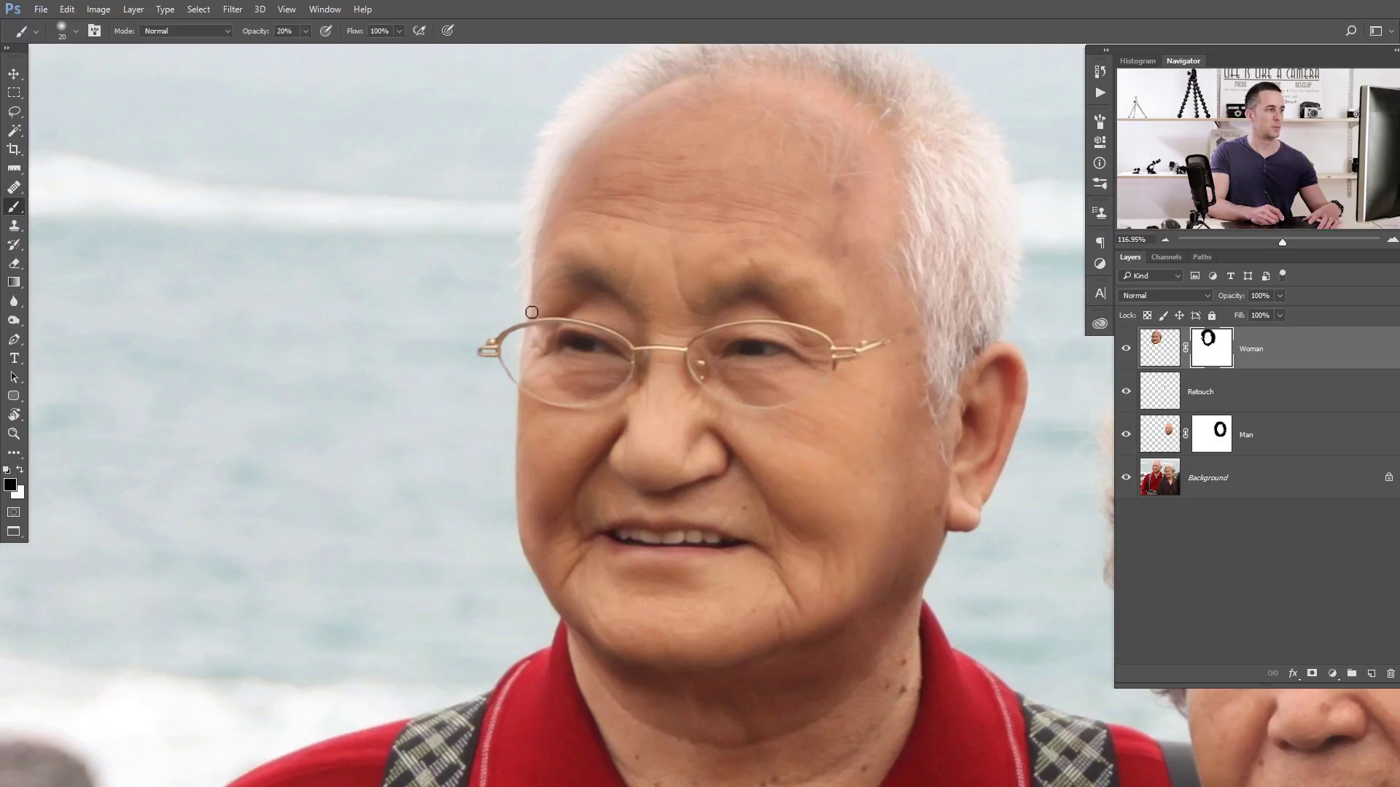
# Step: Blend the forehead on the Woman layer's mask with a 100 px soft brush at 20% opacity, alternating black and white
pyautogui.press(']')
pyautogui.press(']')
pyautogui.press(']')
pyautogui.press(']')
pyautogui.press(']')
pyautogui.press(']')
pyautogui.press(']')
pyautogui.press(']')
pyautogui.press(']')
pyautogui.press(']')
pyautogui.press(']')
pyautogui.keyDown('alt'); pyautogui.click(703, 198); pyautogui.keyUp('alt')
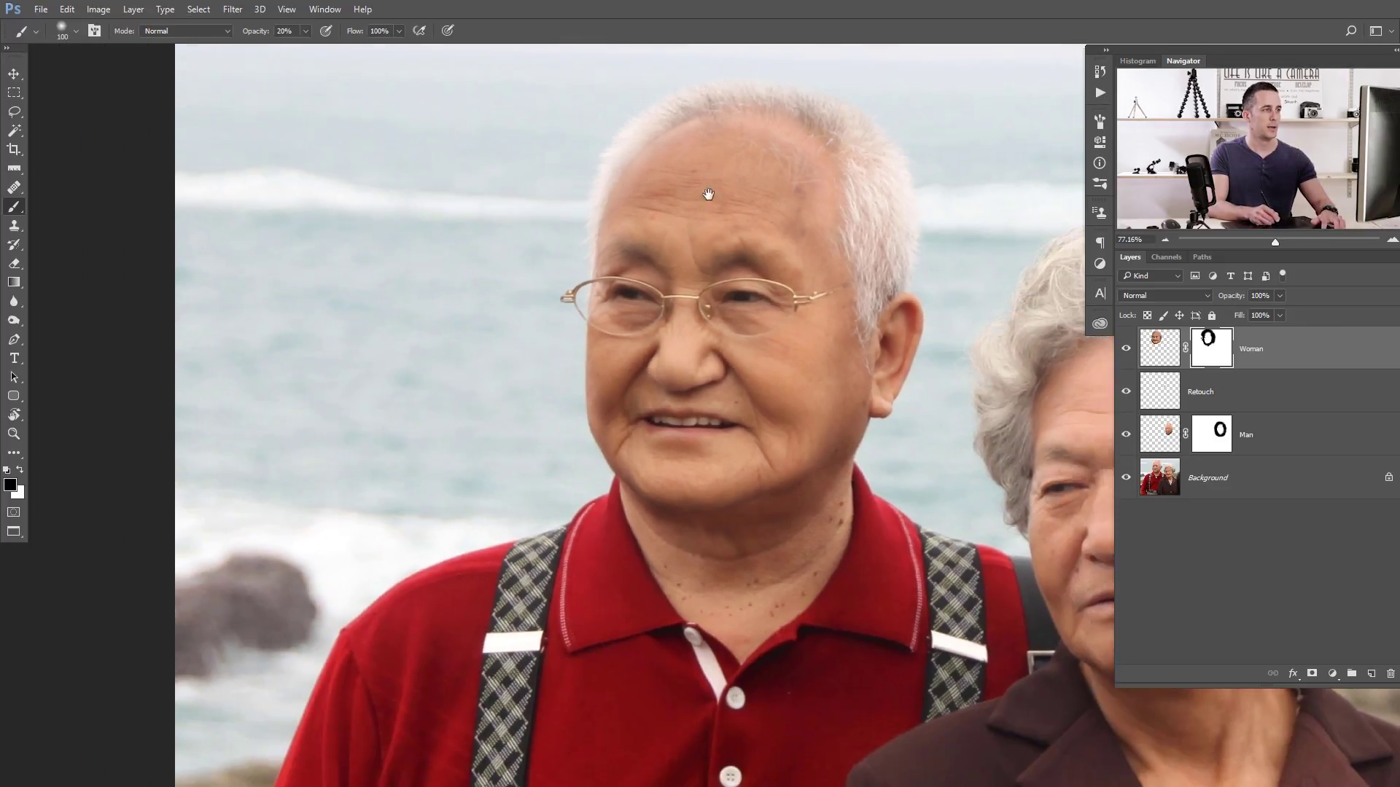
pyautogui.moveTo(709, 194); pyautogui.dragTo(608, 333)
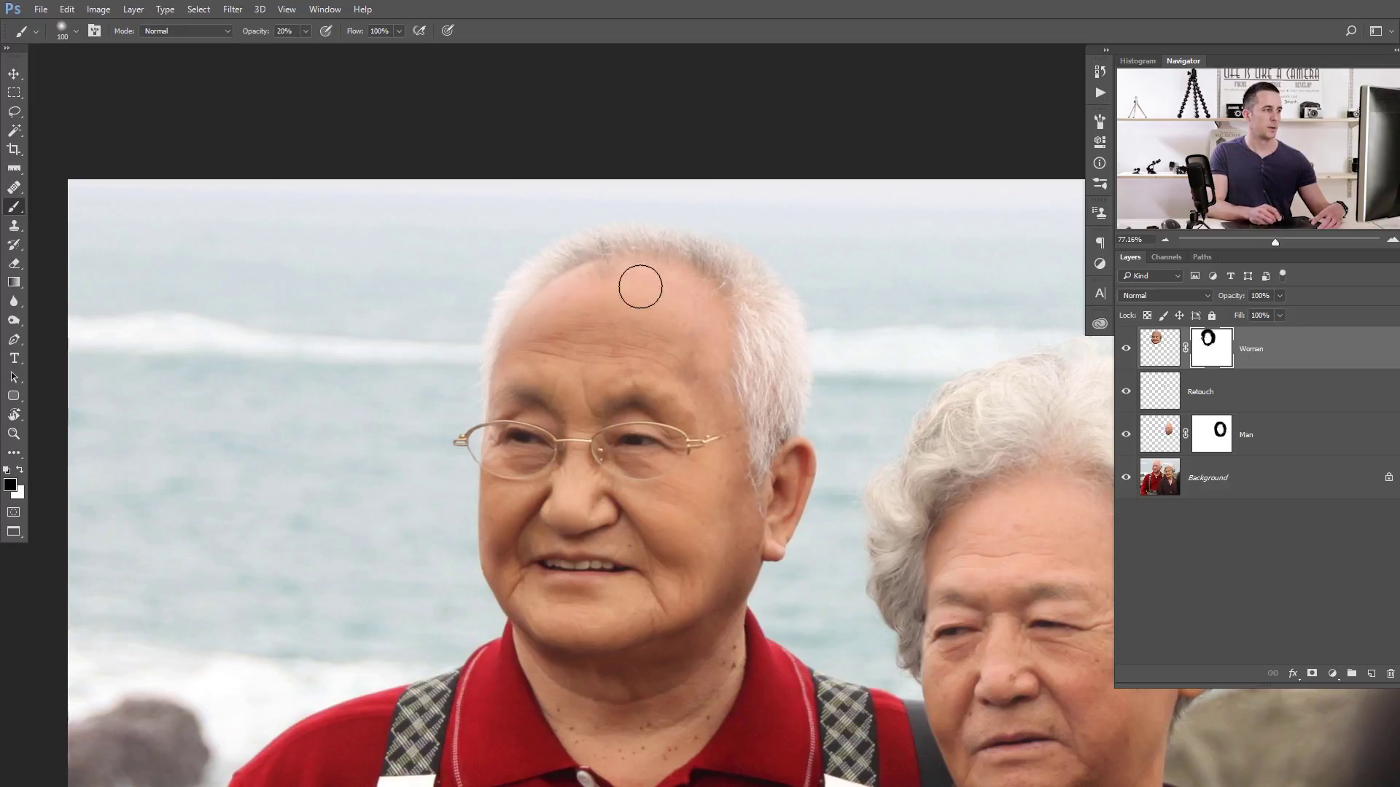
pyautogui.press('x')
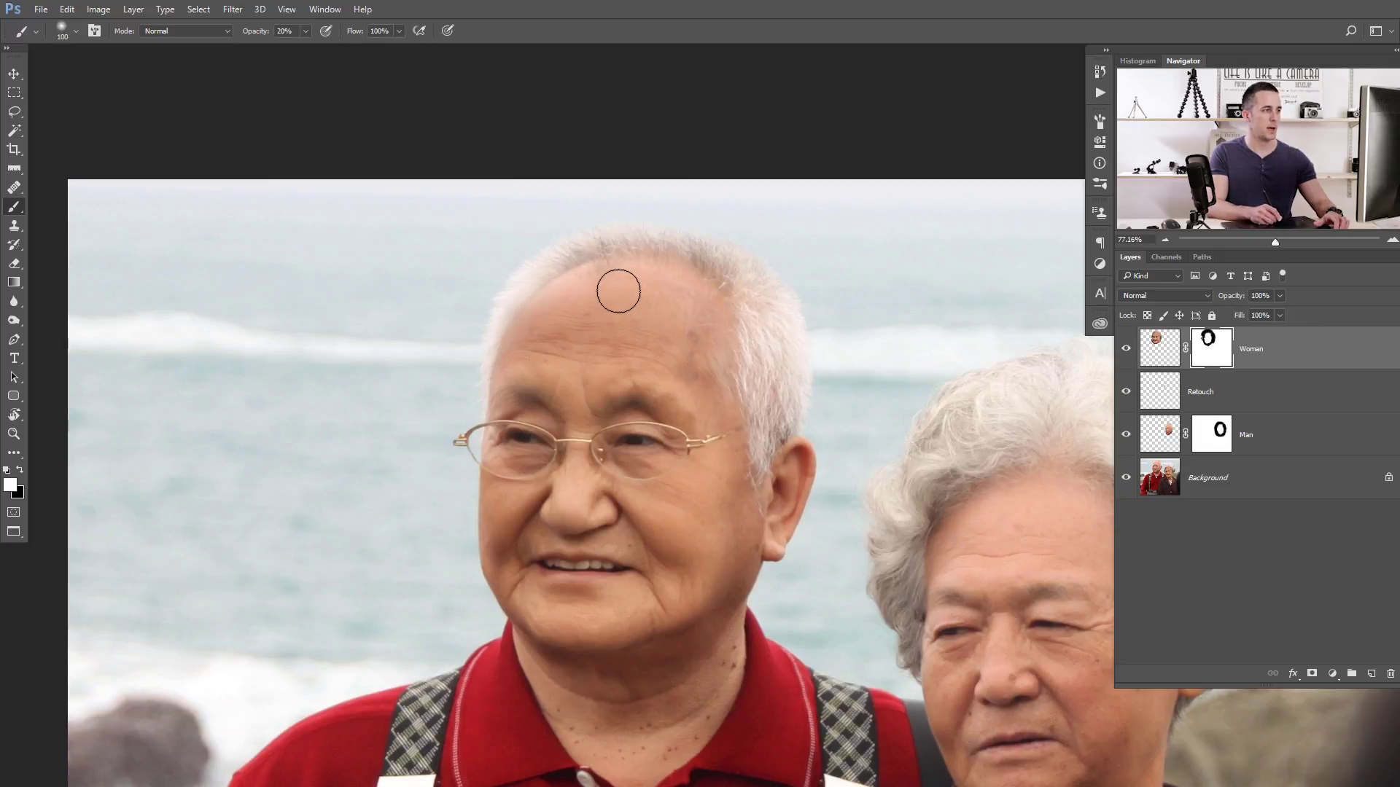
pyautogui.press('x')
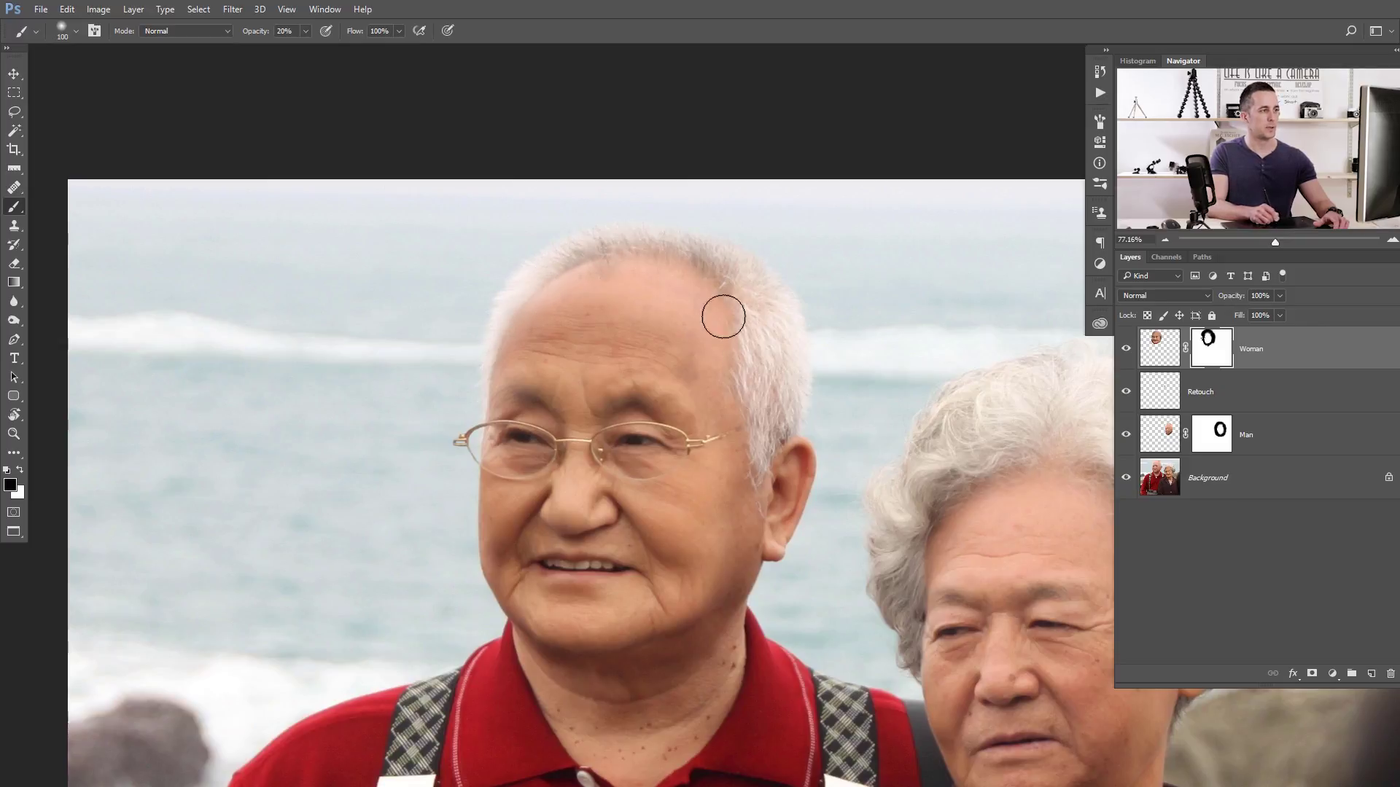
# Step: Inspect the overall result and compare the man's face with the Woman layer hidden and shown
pyautogui.moveTo(697, 408); pyautogui.dragTo(508, 409)
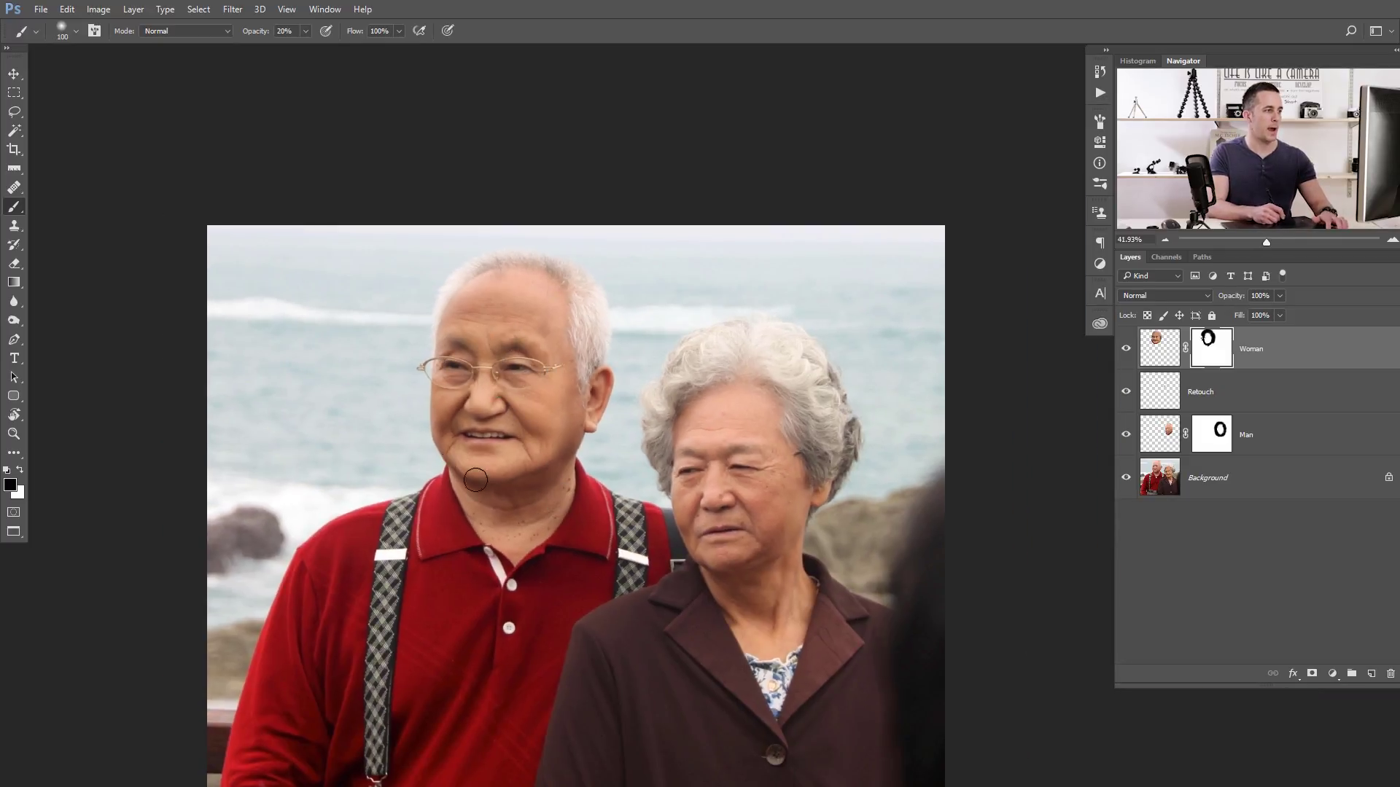
pyautogui.moveTo(473, 345); pyautogui.dragTo(516, 344)
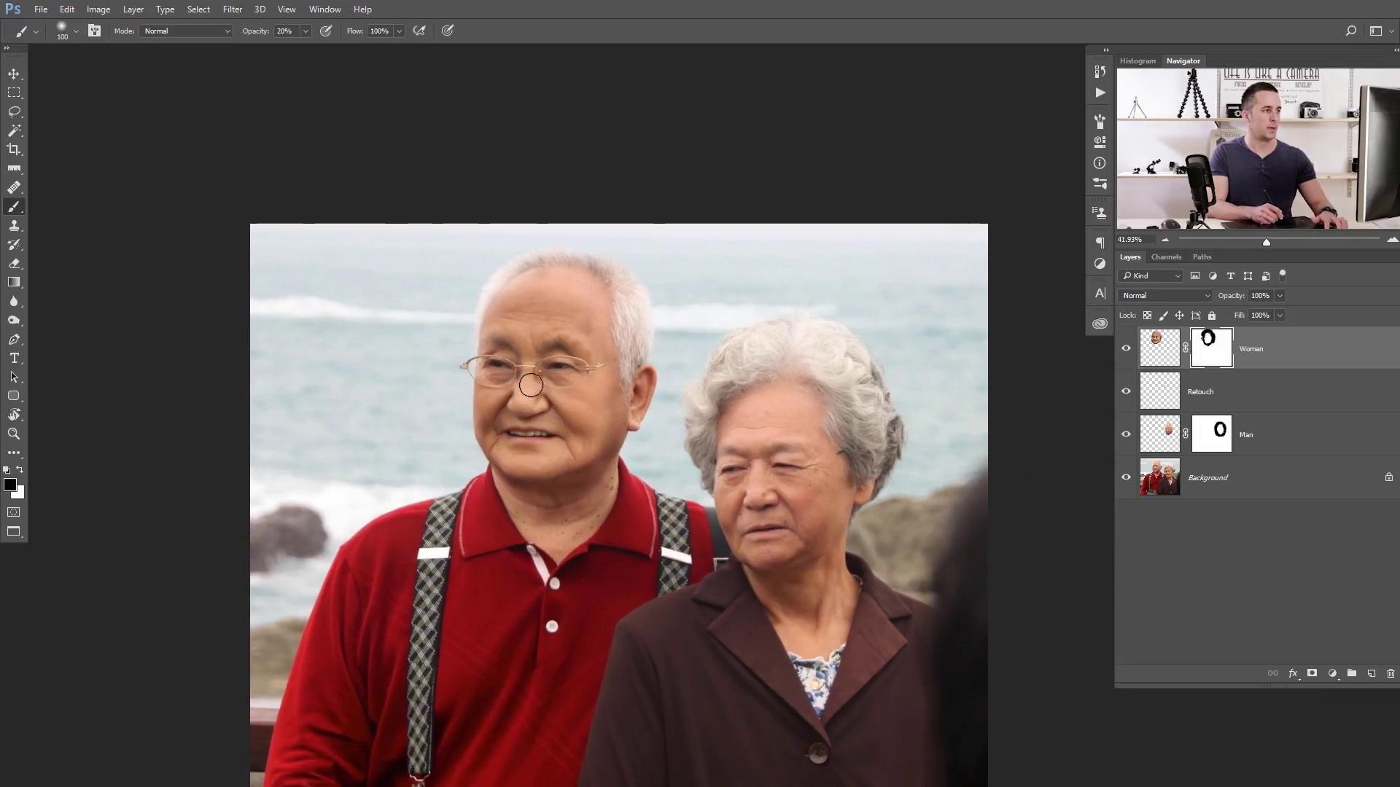
pyautogui.scroll(3, 531, 384)
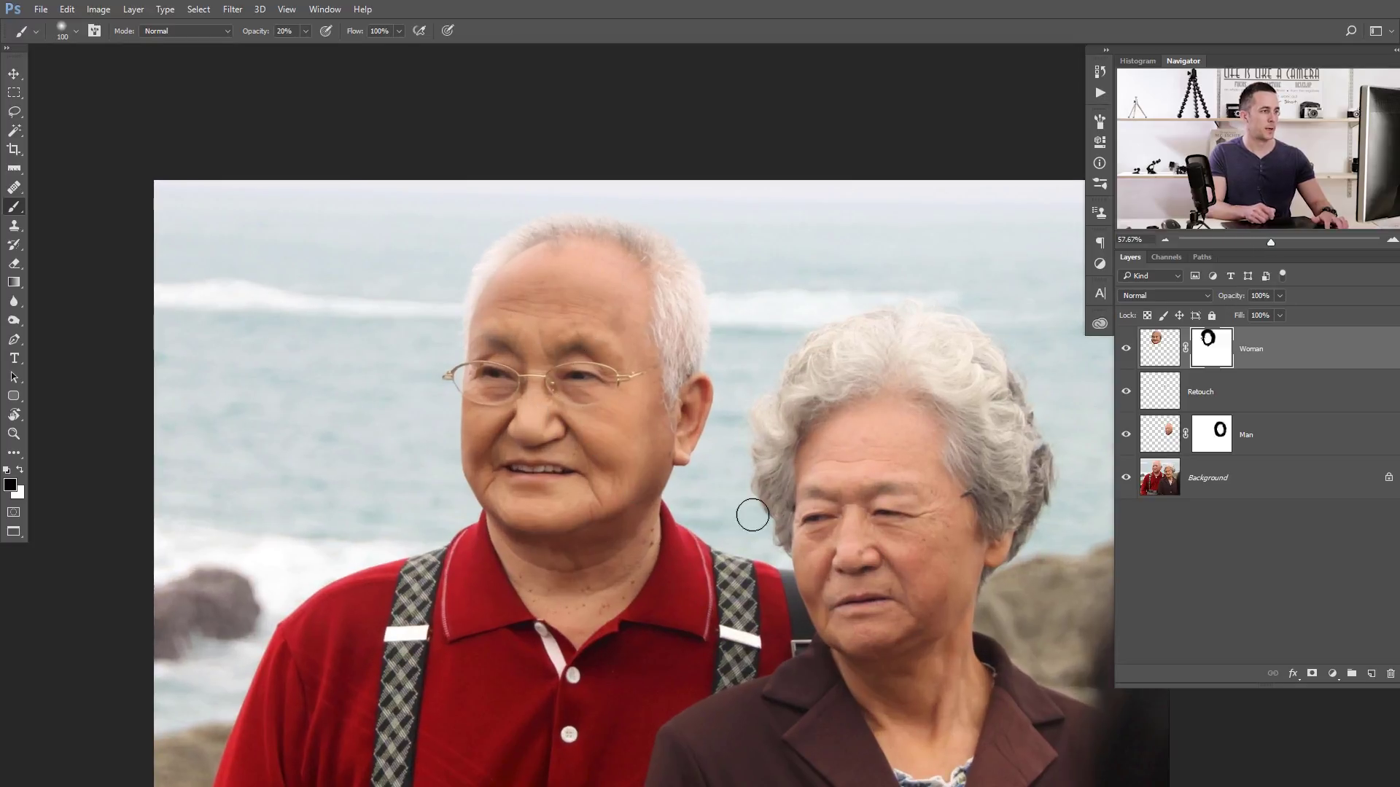
pyautogui.scroll(1, 547, 374)
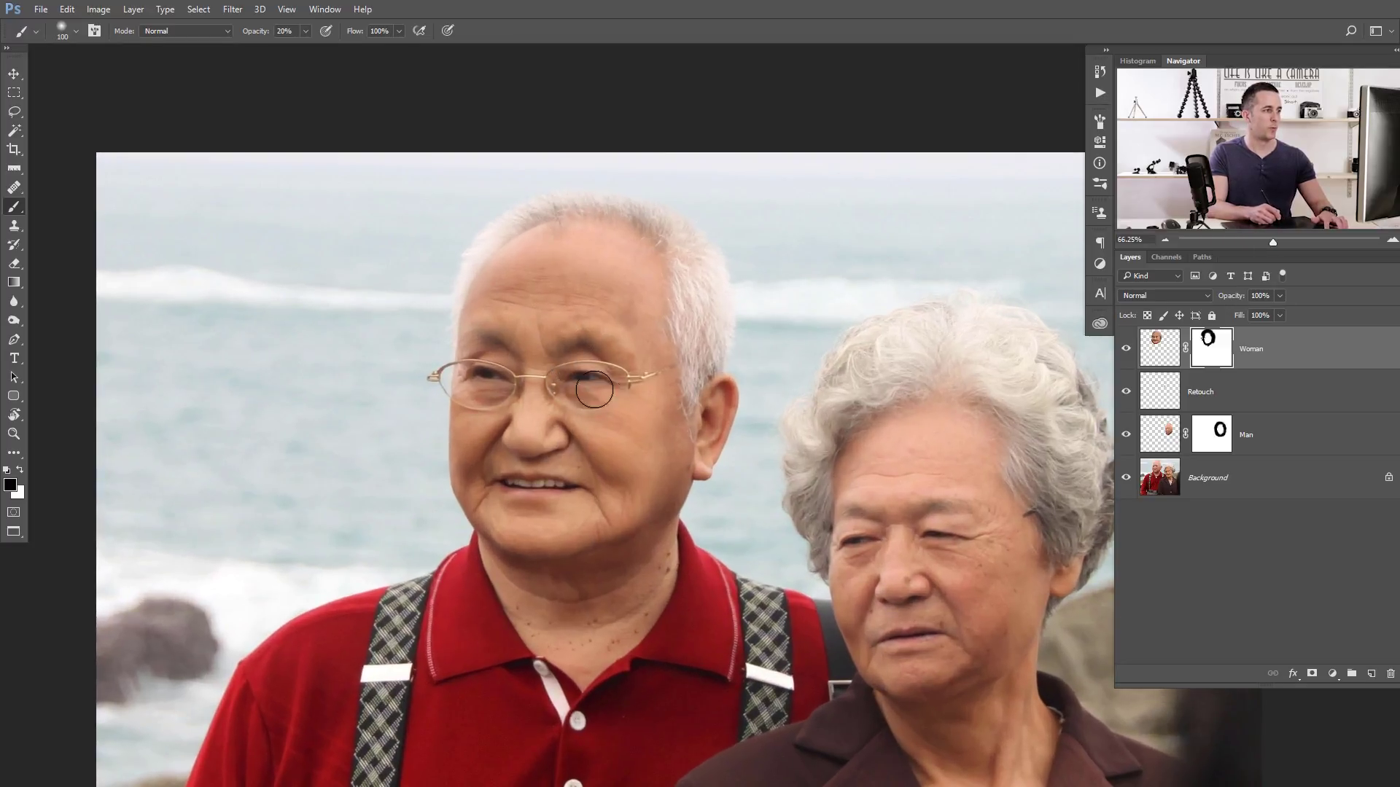
pyautogui.click(1126, 351)
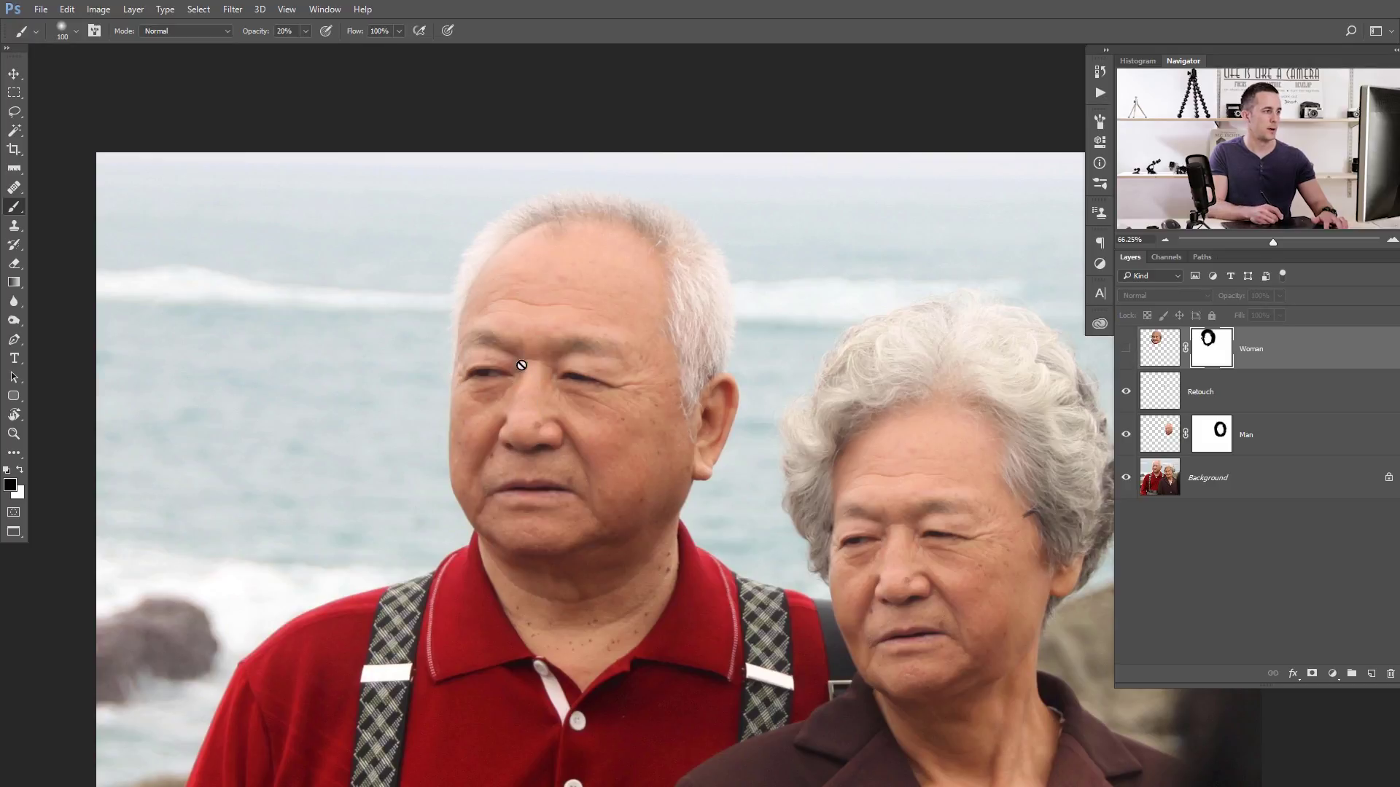
pyautogui.click(1124, 351)
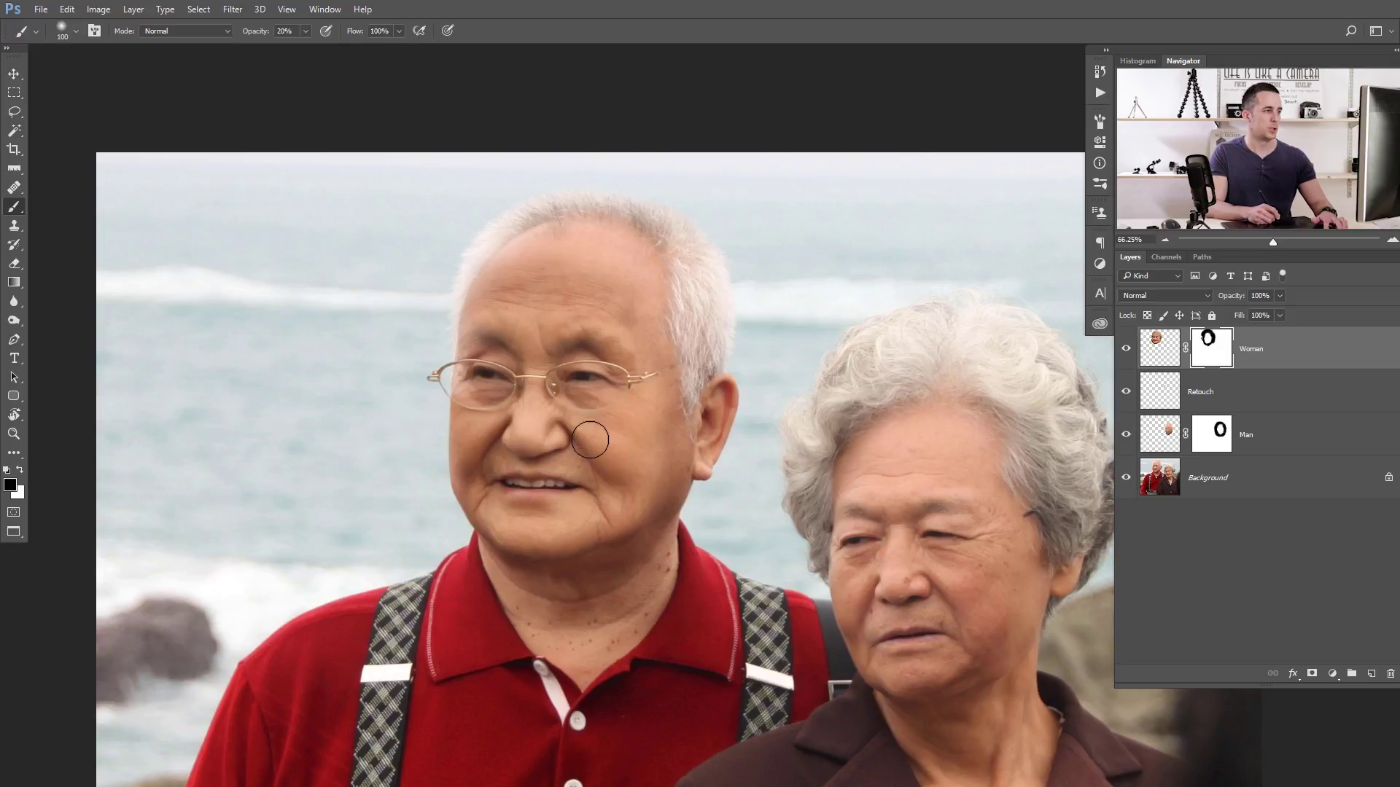
# Step: Add a Curves adjustment layer above the Woman layer and compare the skin tones with the Woman layer hidden and shown
pyautogui.click(1157, 343)
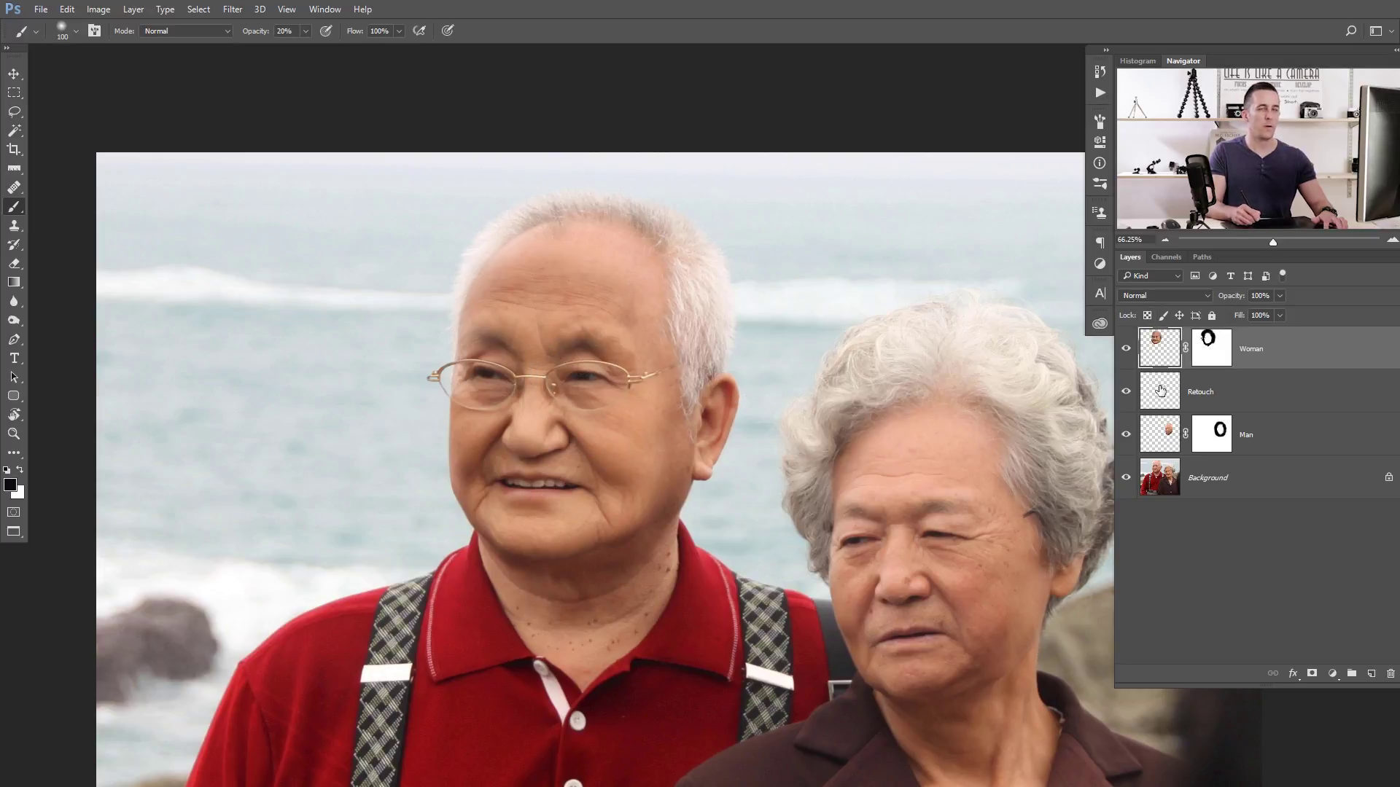
pyautogui.click(1336, 675)
pyautogui.click(1284, 448)
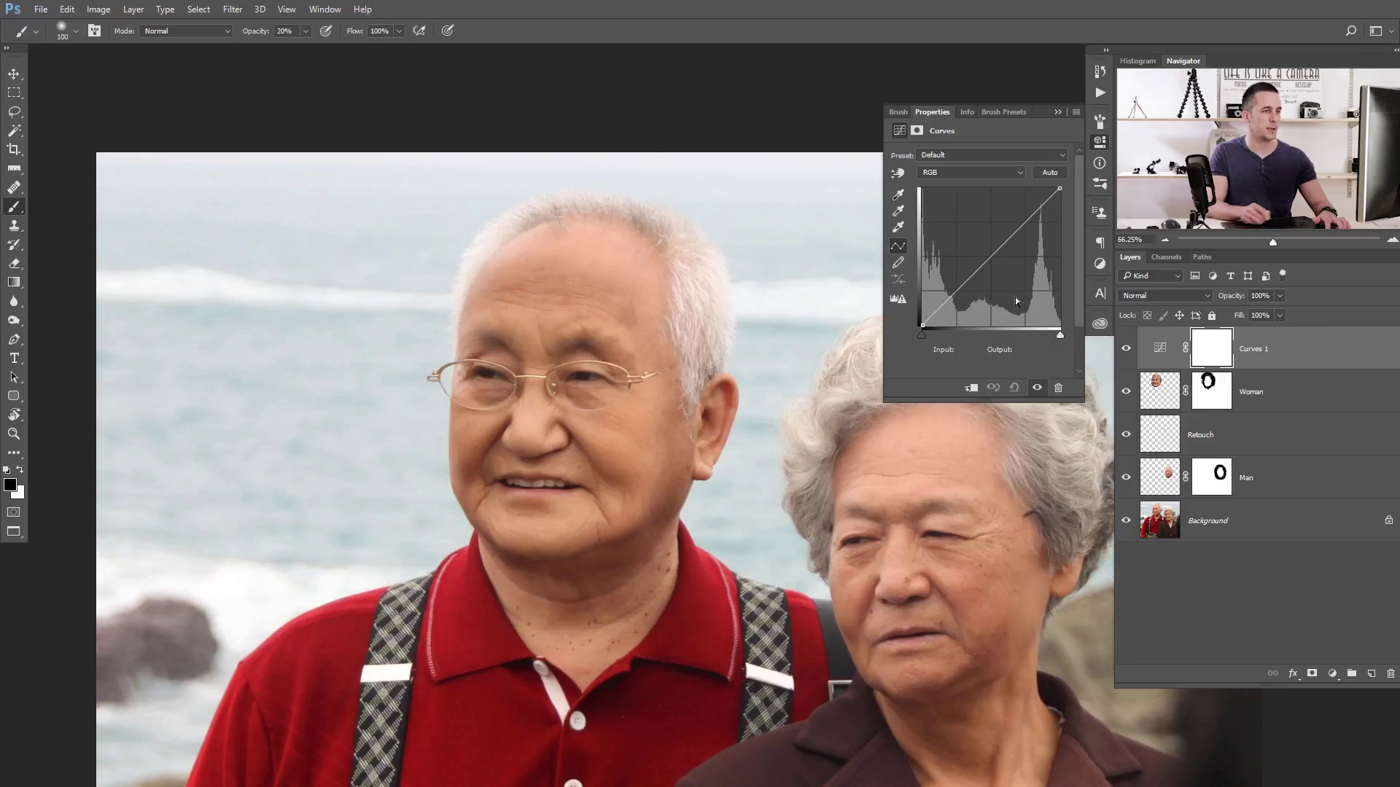
pyautogui.click(1125, 394)
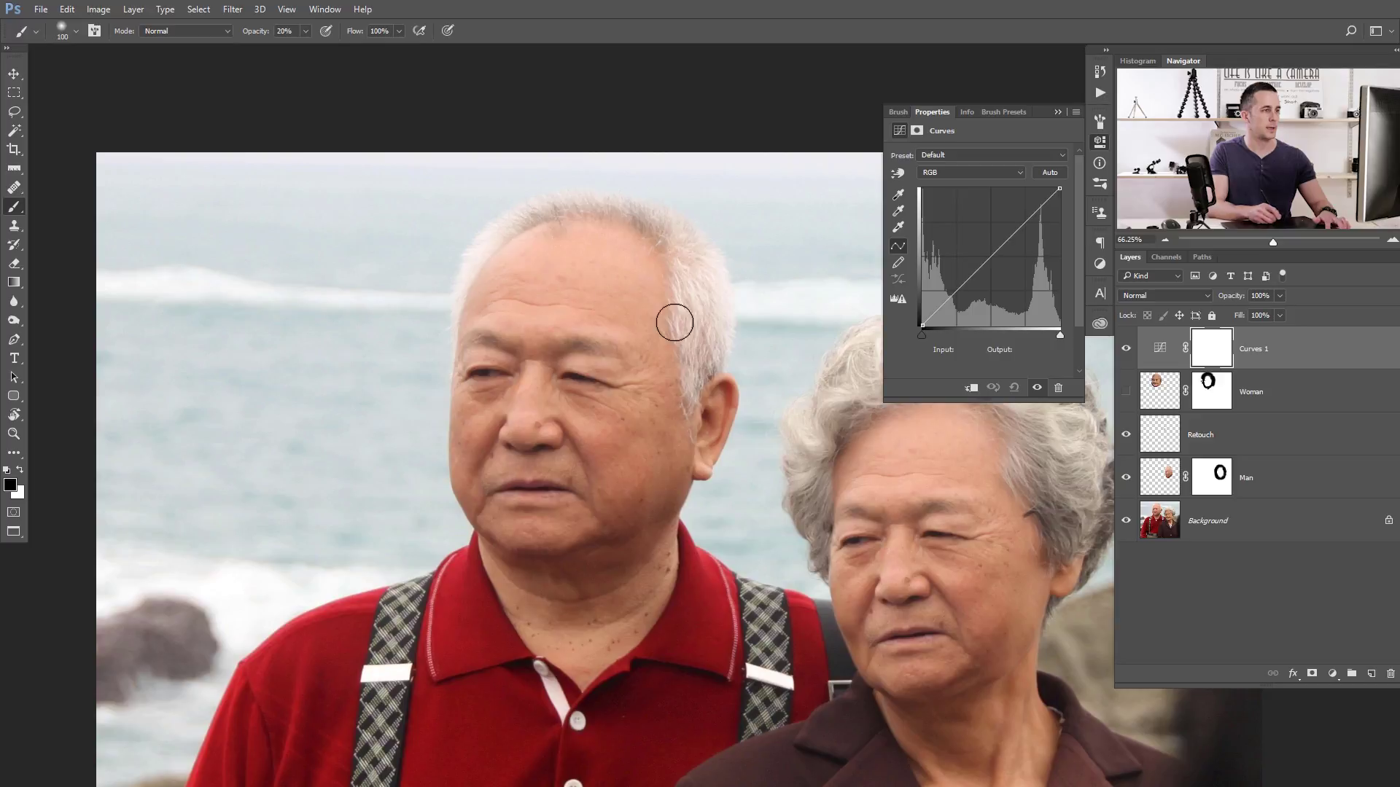
pyautogui.click(1126, 392)
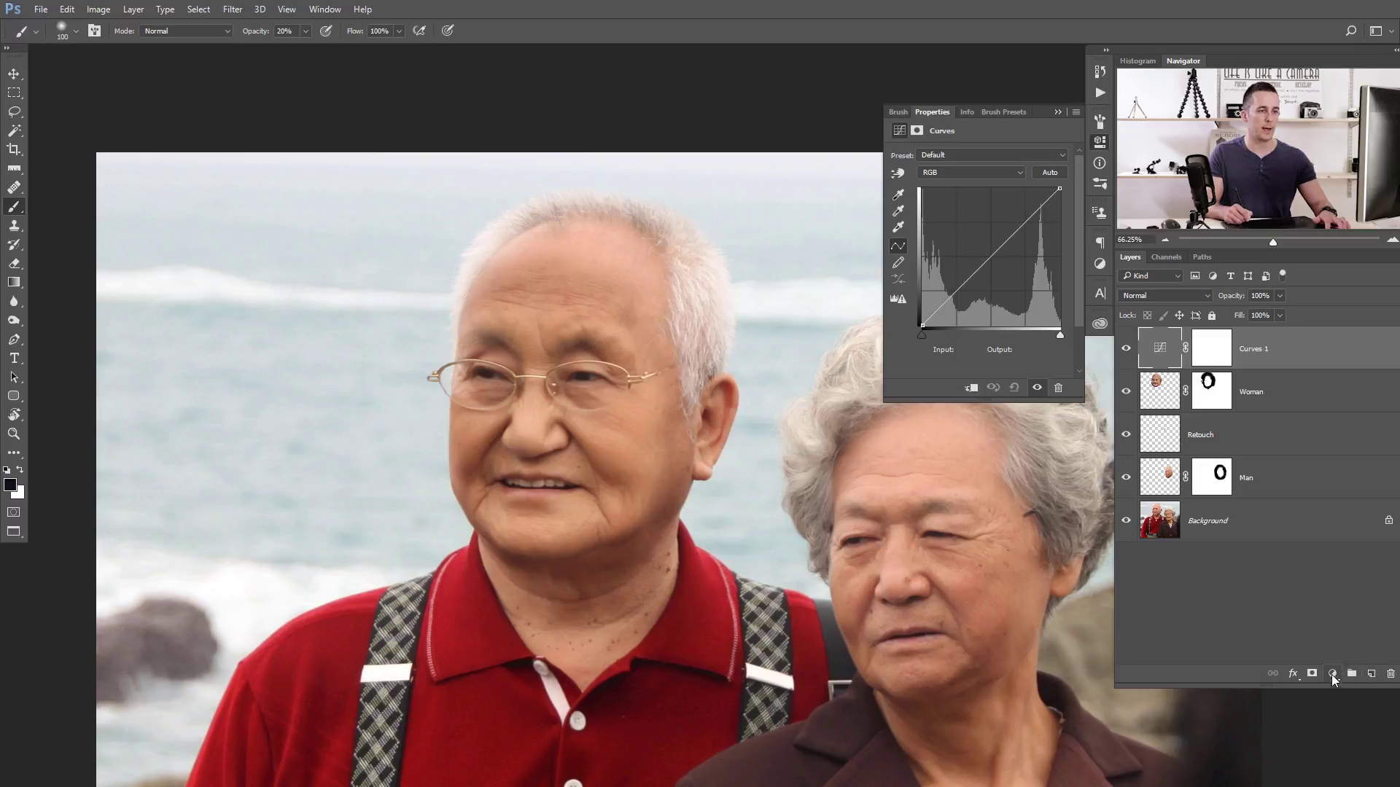
# Step: Add a Black & White adjustment layer with default settings above Curves 1 as a brightness-matching aid
pyautogui.click(1332, 674)
pyautogui.click(1297, 534)
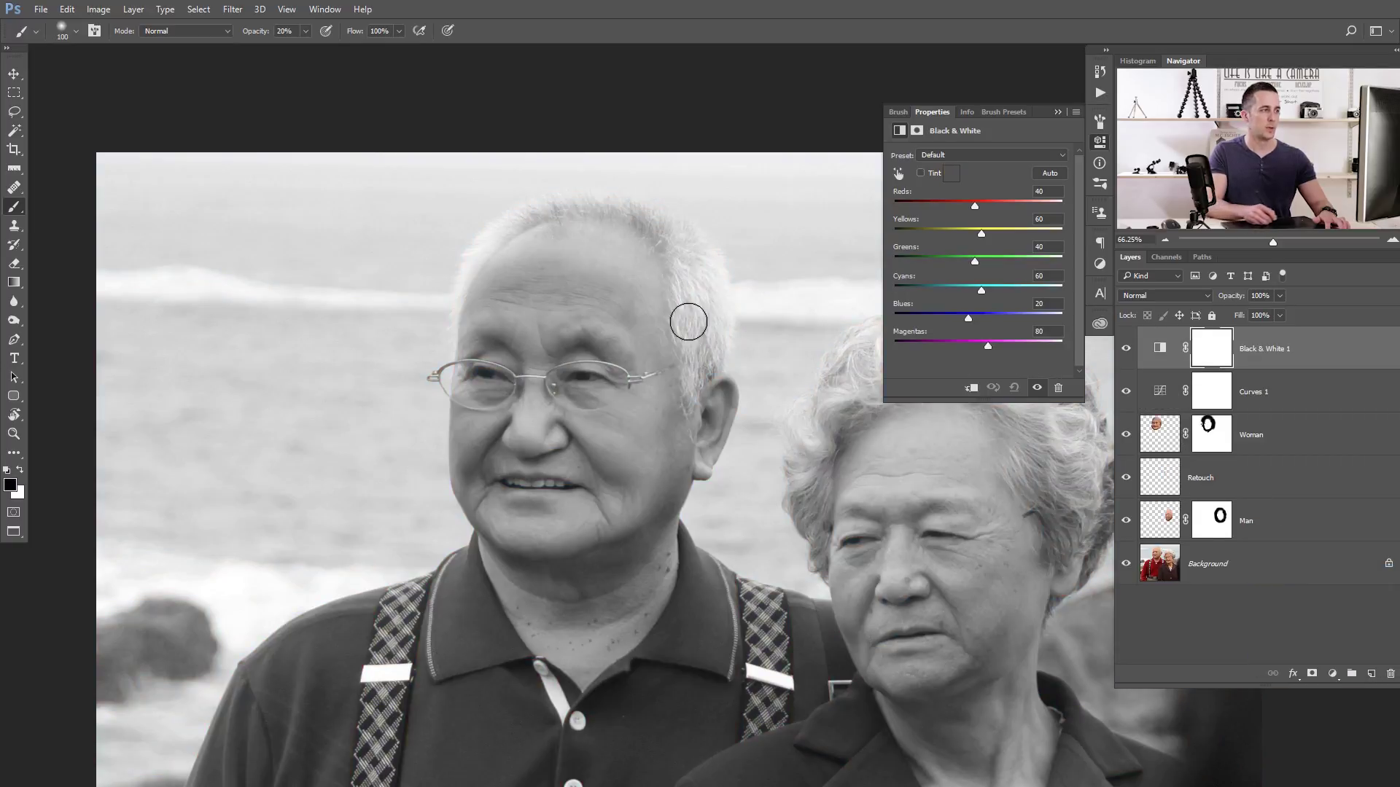
pyautogui.moveTo(540, 275)
pyautogui.mouseDown()
pyautogui.moveTo(572, 285)
pyautogui.moveTo(538, 265)
pyautogui.mouseUp()
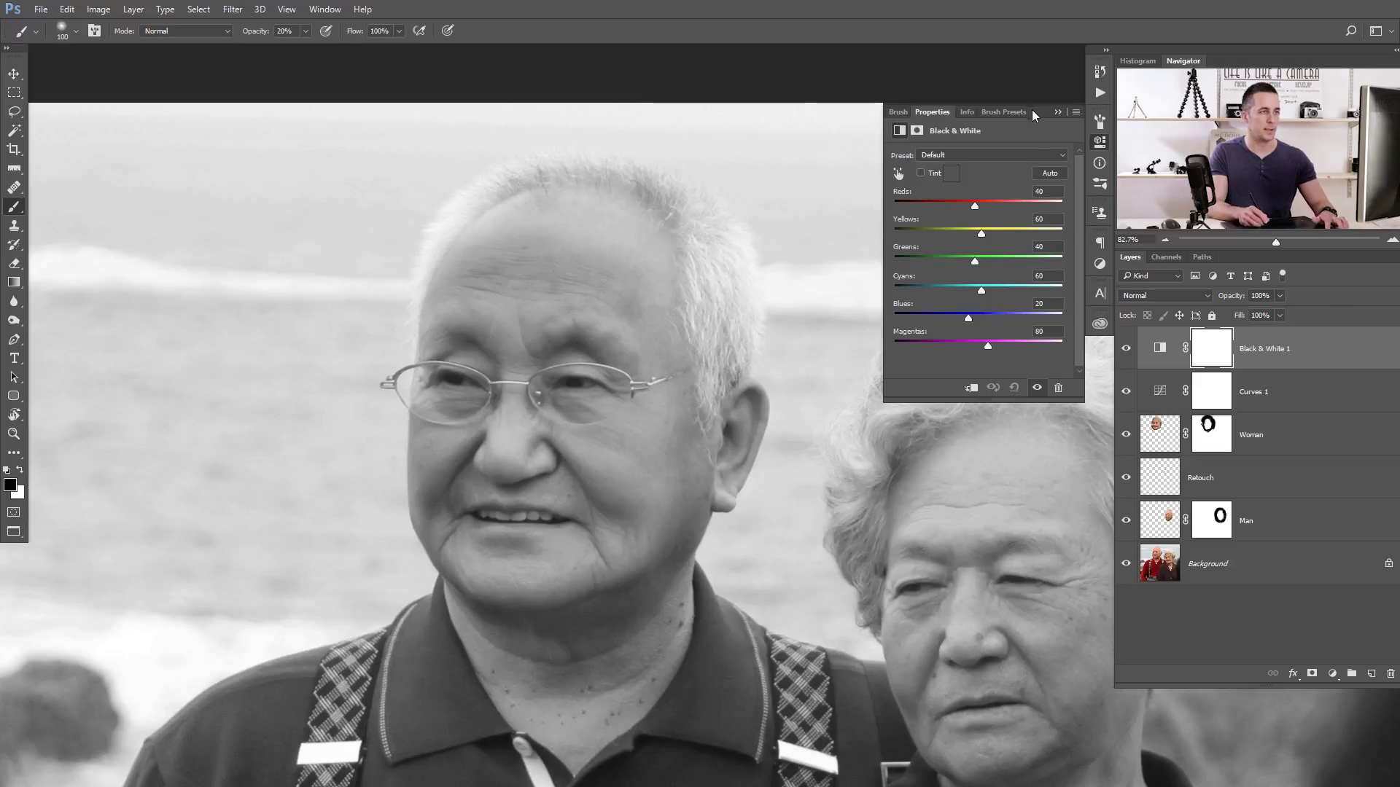
pyautogui.click(1057, 112)
# Step: Clip Curves 1 to the Woman layer and brighten its RGB midtones from input 110 to output 149
pyautogui.click(1168, 407)
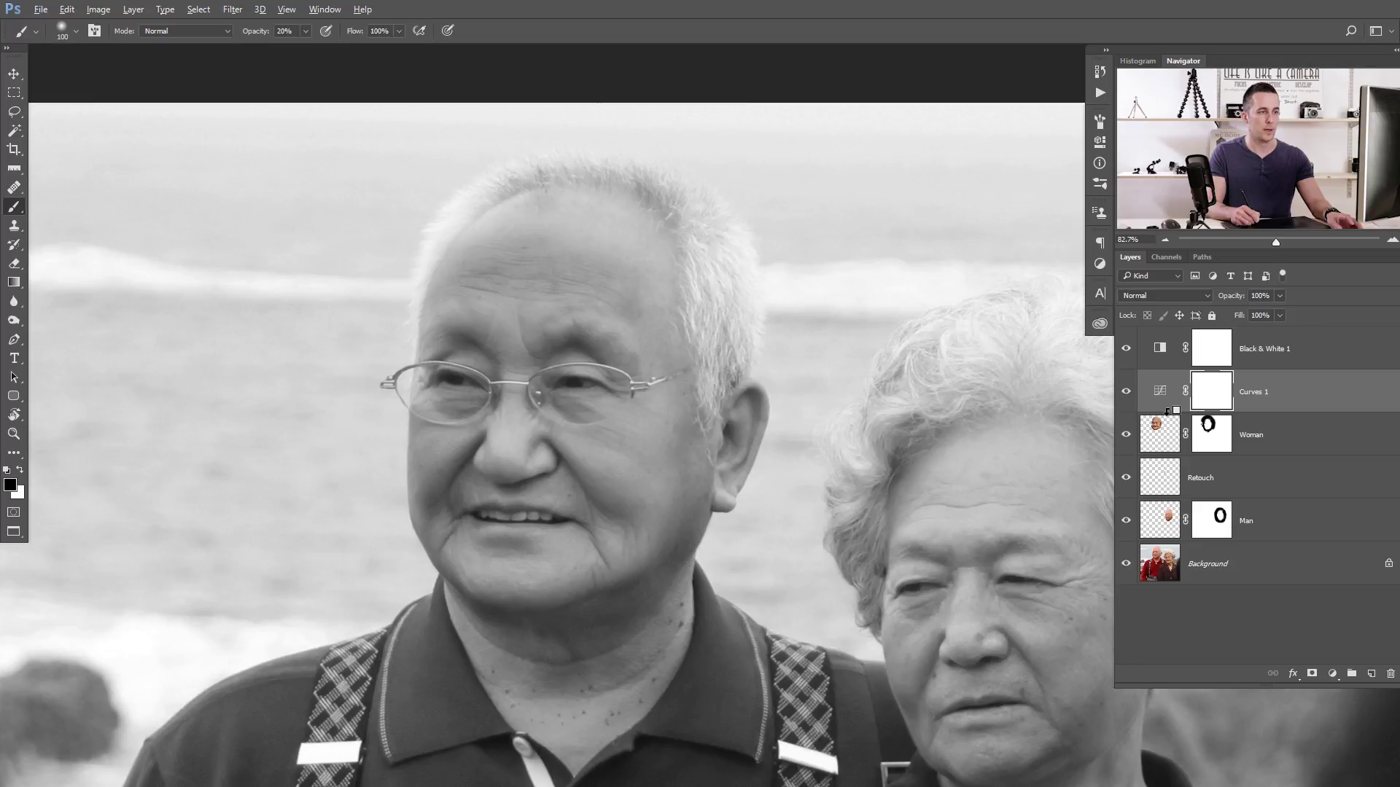
pyautogui.click(1173, 439)
pyautogui.keyDown('alt'); pyautogui.click(1171, 411); pyautogui.keyUp('alt')
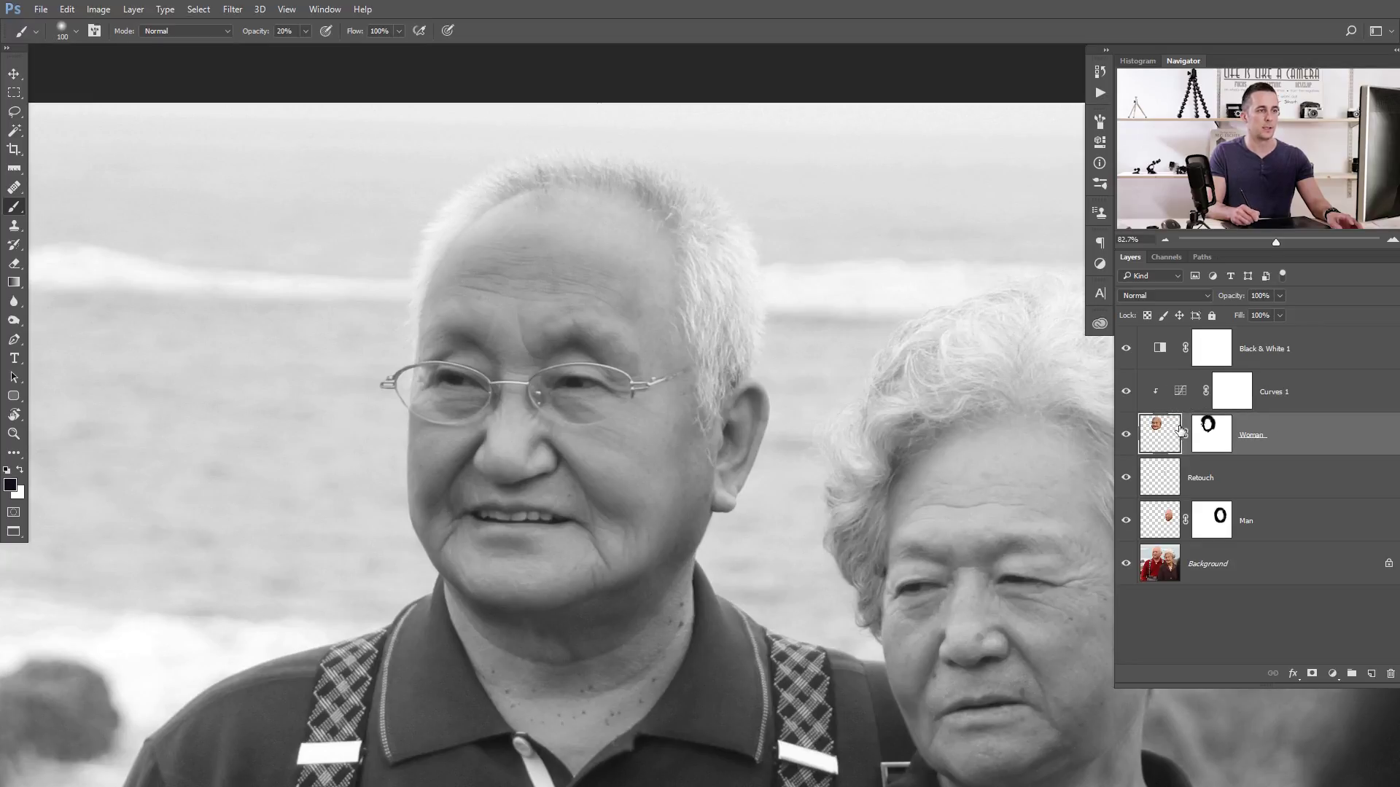
pyautogui.click(1186, 403)
pyautogui.doubleClick(1180, 392)
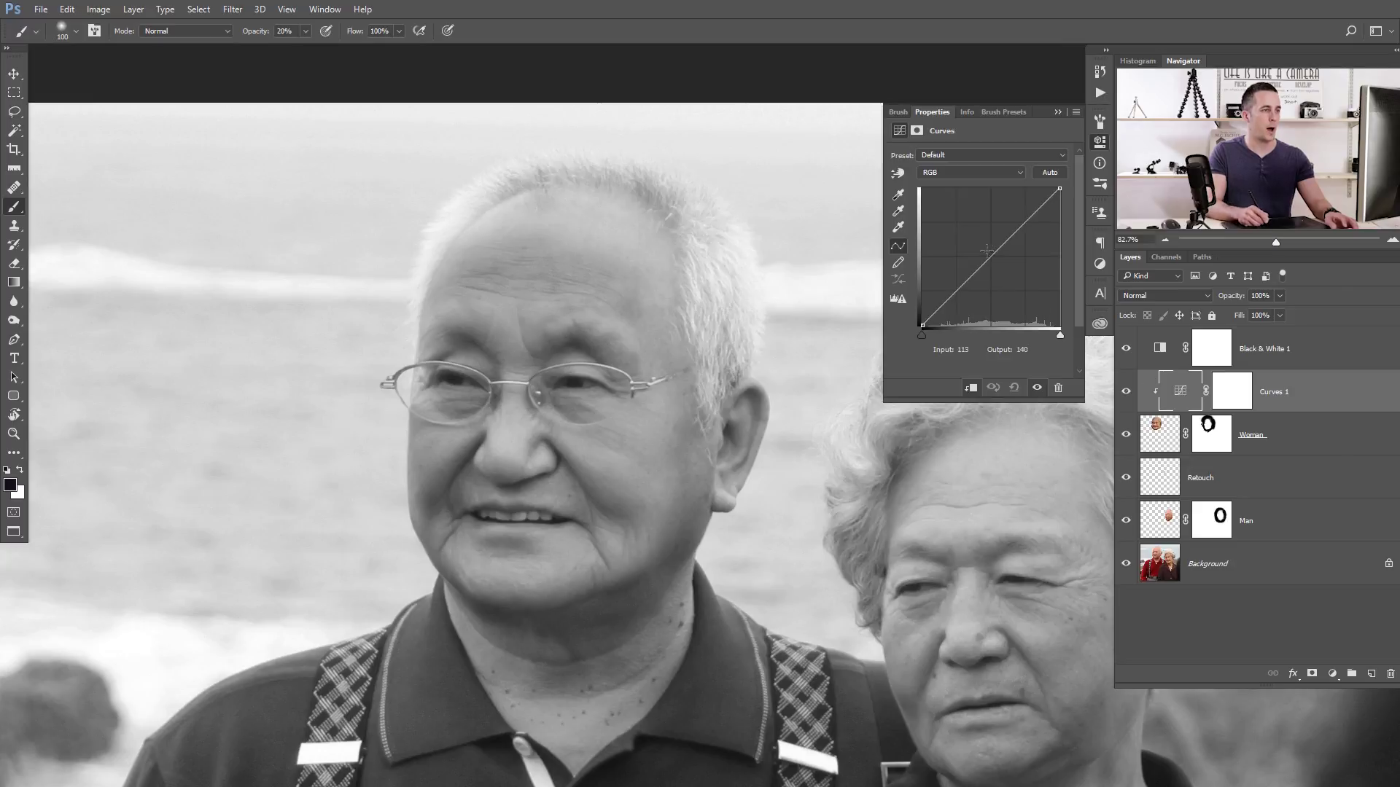
pyautogui.moveTo(987, 252); pyautogui.dragTo(984, 249)
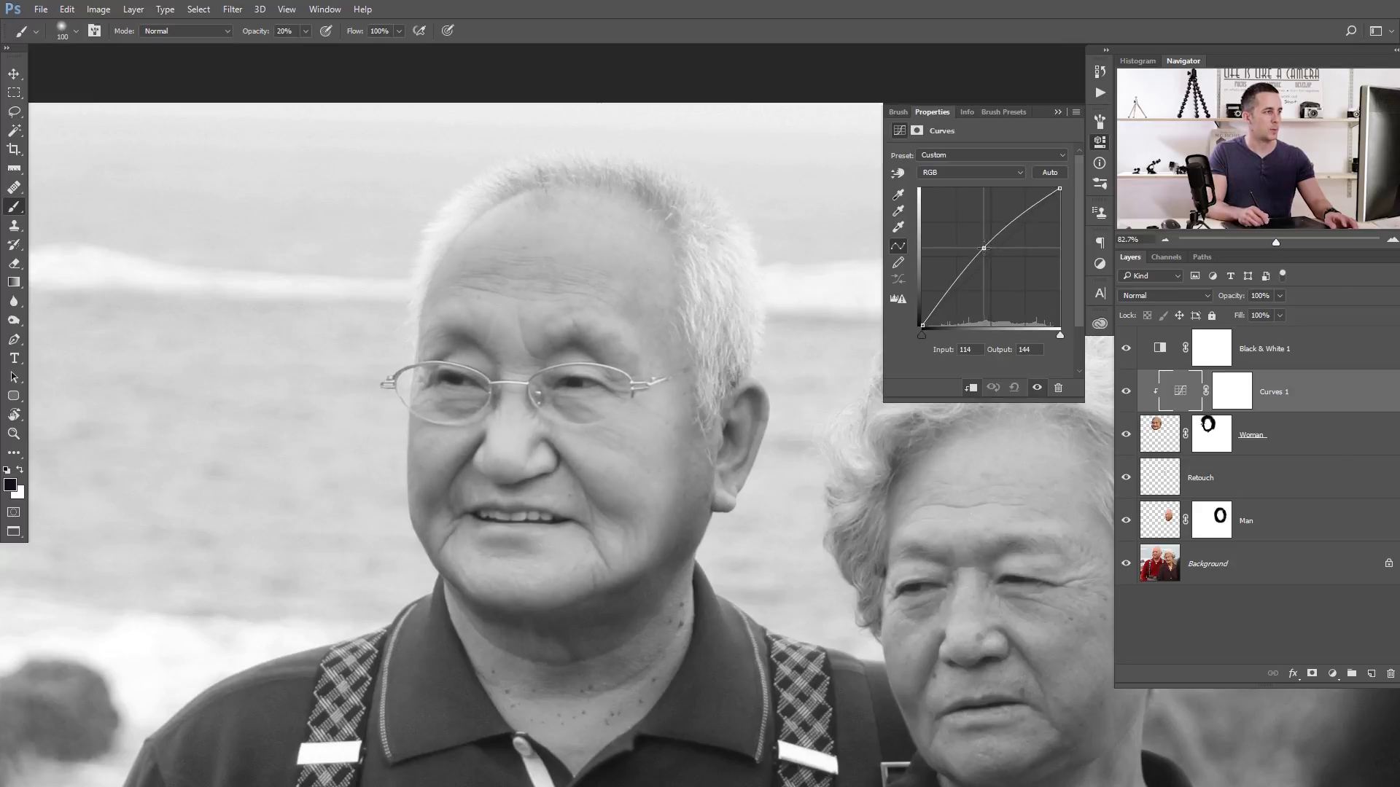
pyautogui.moveTo(984, 246); pyautogui.dragTo(981, 244)
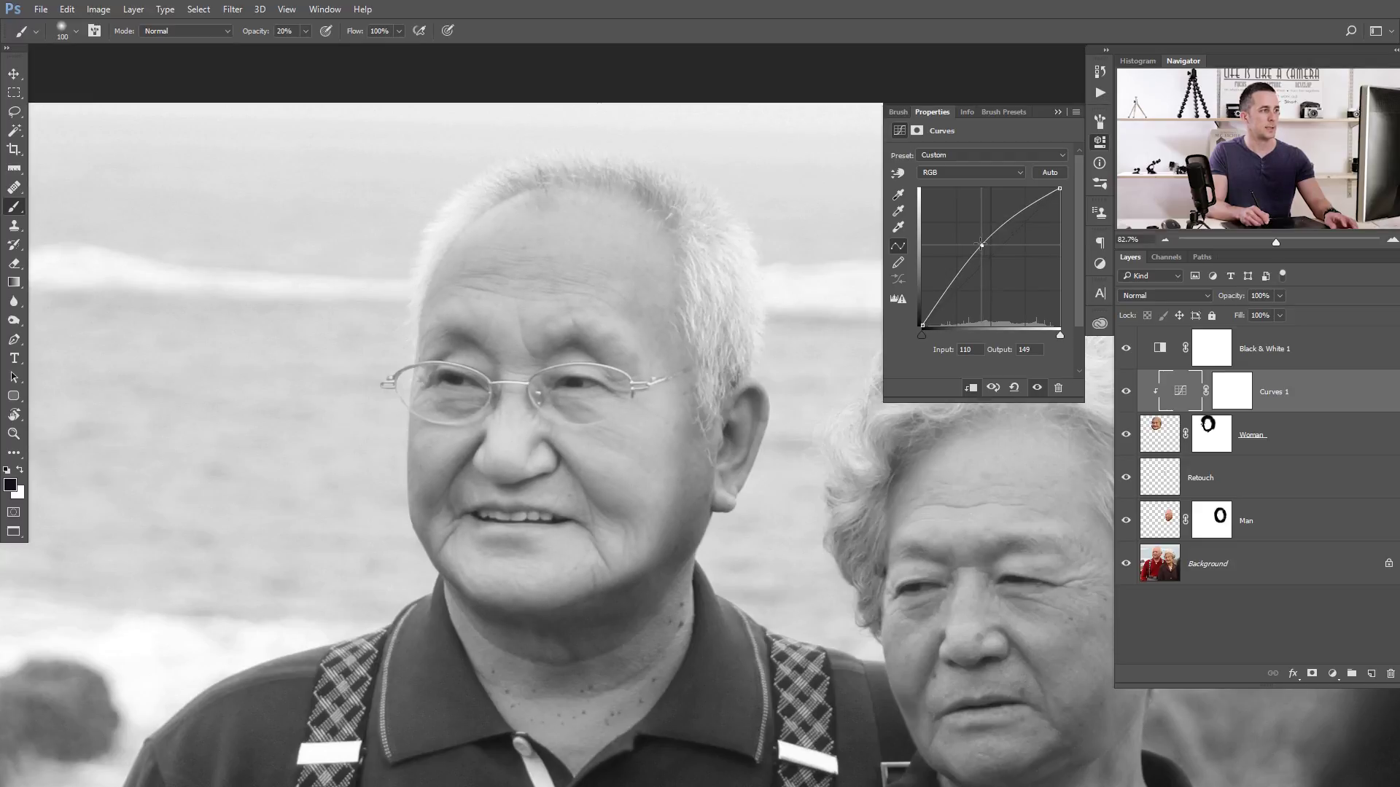
# Step: Invert the Curves 1 mask to black and paint white over the man's forehead with a 175 px brush at 20% opacity
pyautogui.click(1231, 390)
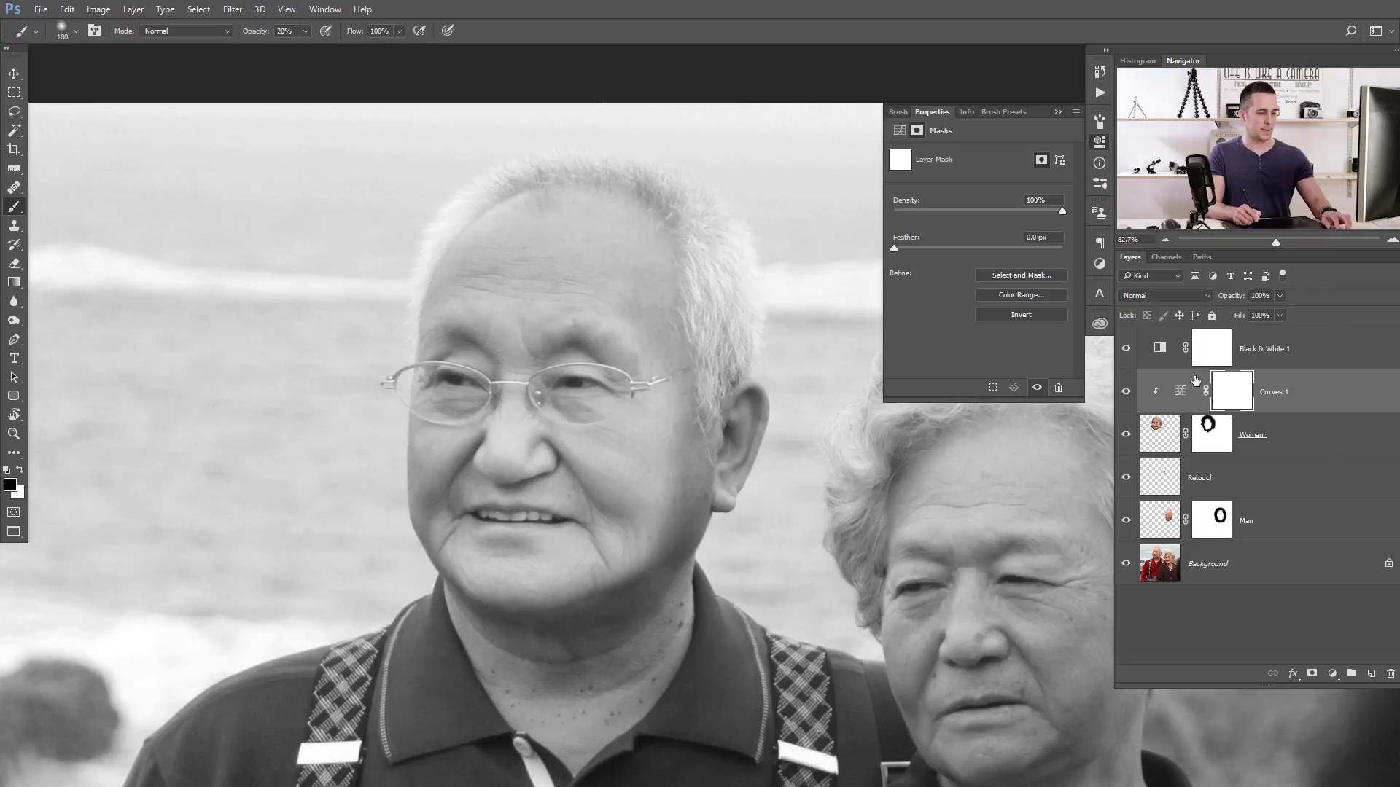
pyautogui.hotkey('ctrl', 'i')
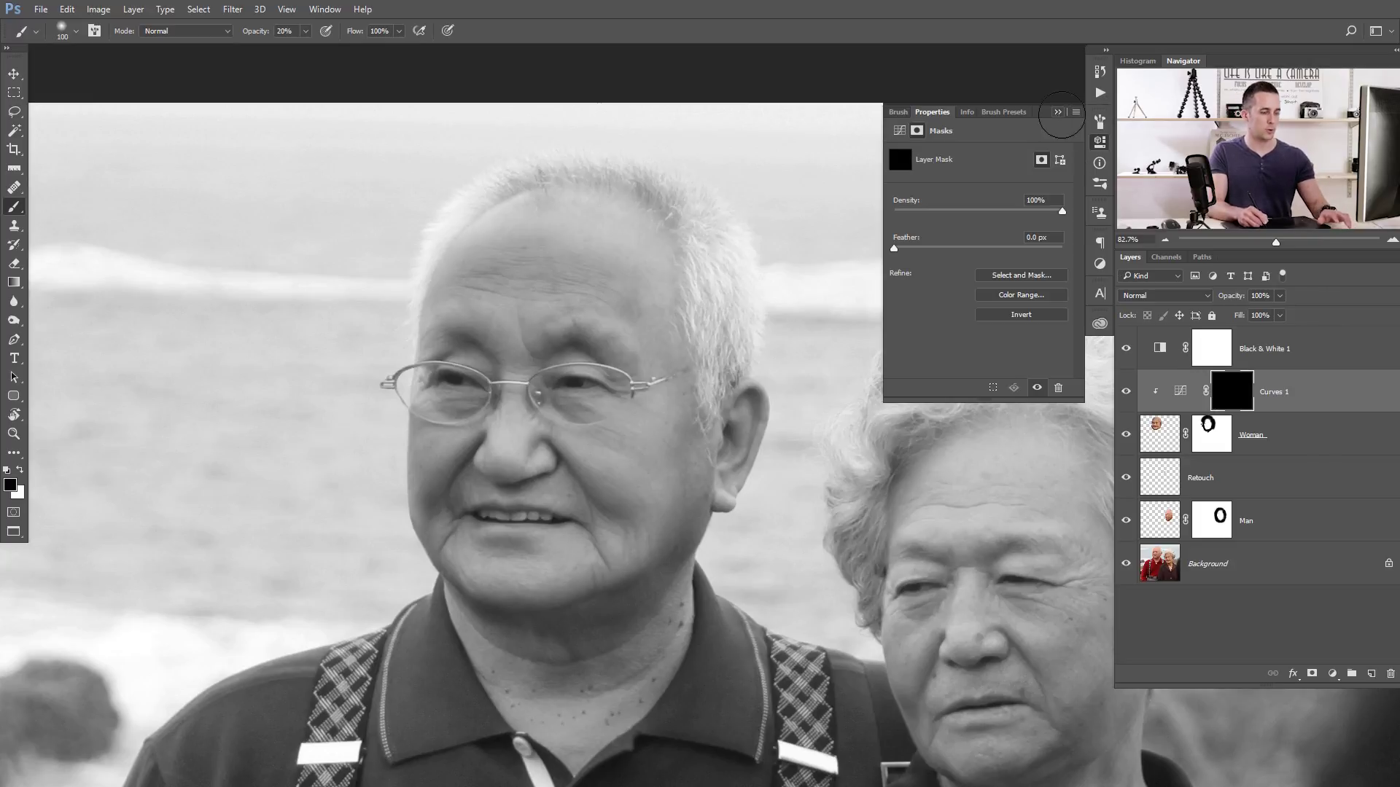
pyautogui.click(1057, 111)
pyautogui.press(']')
pyautogui.press(']')
pyautogui.press(']')
pyautogui.press('x')
pyautogui.moveTo(614, 261)
pyautogui.mouseDown()
pyautogui.moveTo(605, 245)
pyautogui.moveTo(584, 250)
pyautogui.moveTo(625, 275)
pyautogui.moveTo(465, 268)
pyautogui.moveTo(435, 286)
pyautogui.moveTo(606, 282)
pyautogui.moveTo(503, 242)
pyautogui.moveTo(623, 274)
pyautogui.moveTo(672, 319)
pyautogui.moveTo(703, 474)
pyautogui.moveTo(578, 263)
pyautogui.moveTo(420, 275)
pyautogui.moveTo(650, 512)
pyautogui.moveTo(531, 253)
pyautogui.moveTo(460, 254)
pyautogui.moveTo(623, 271)
pyautogui.moveTo(463, 241)
pyautogui.moveTo(565, 274)
pyautogui.mouseUp()
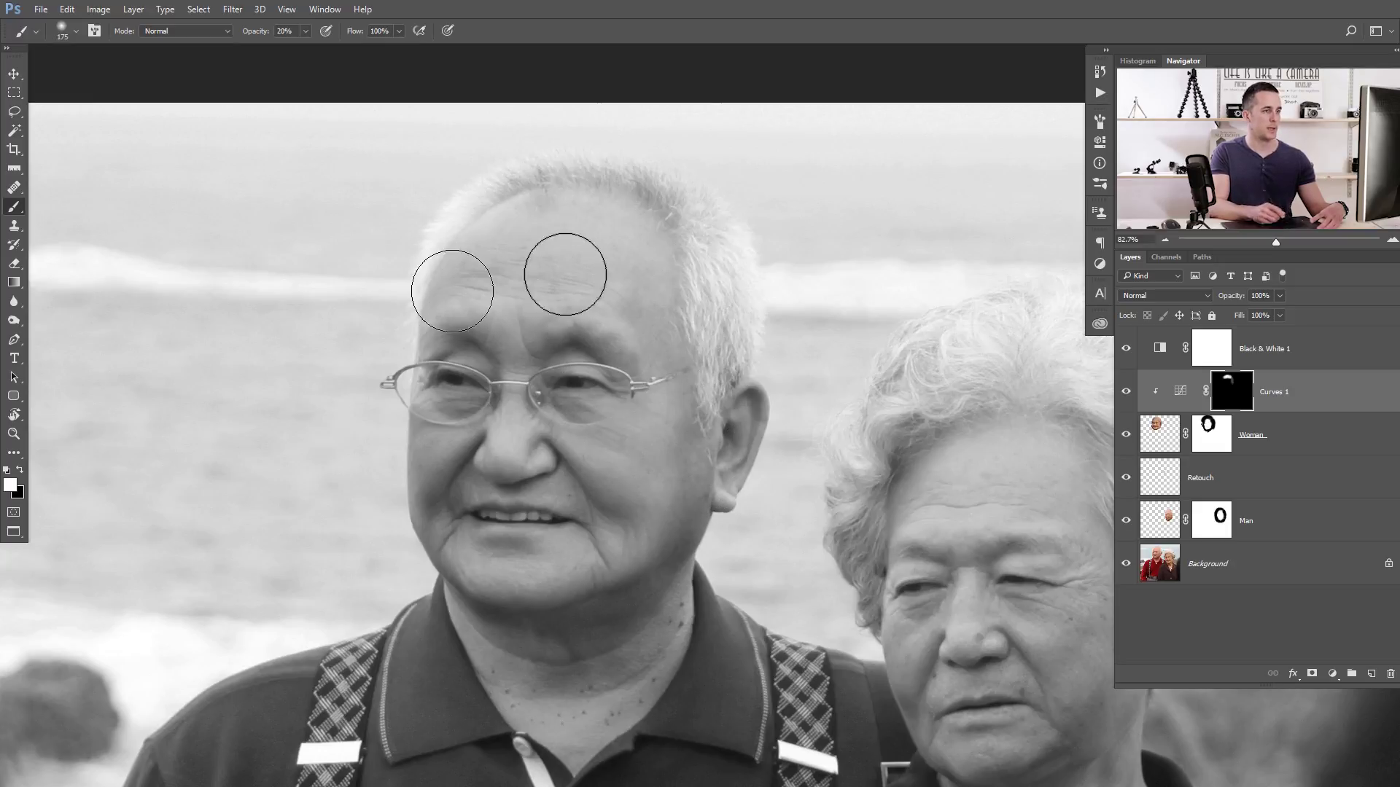
# Step: Add a second Curves adjustment clipped to the Woman layer, darkening the RGB midtones from input 135 to output 100
pyautogui.click(1332, 674)
pyautogui.click(1283, 450)
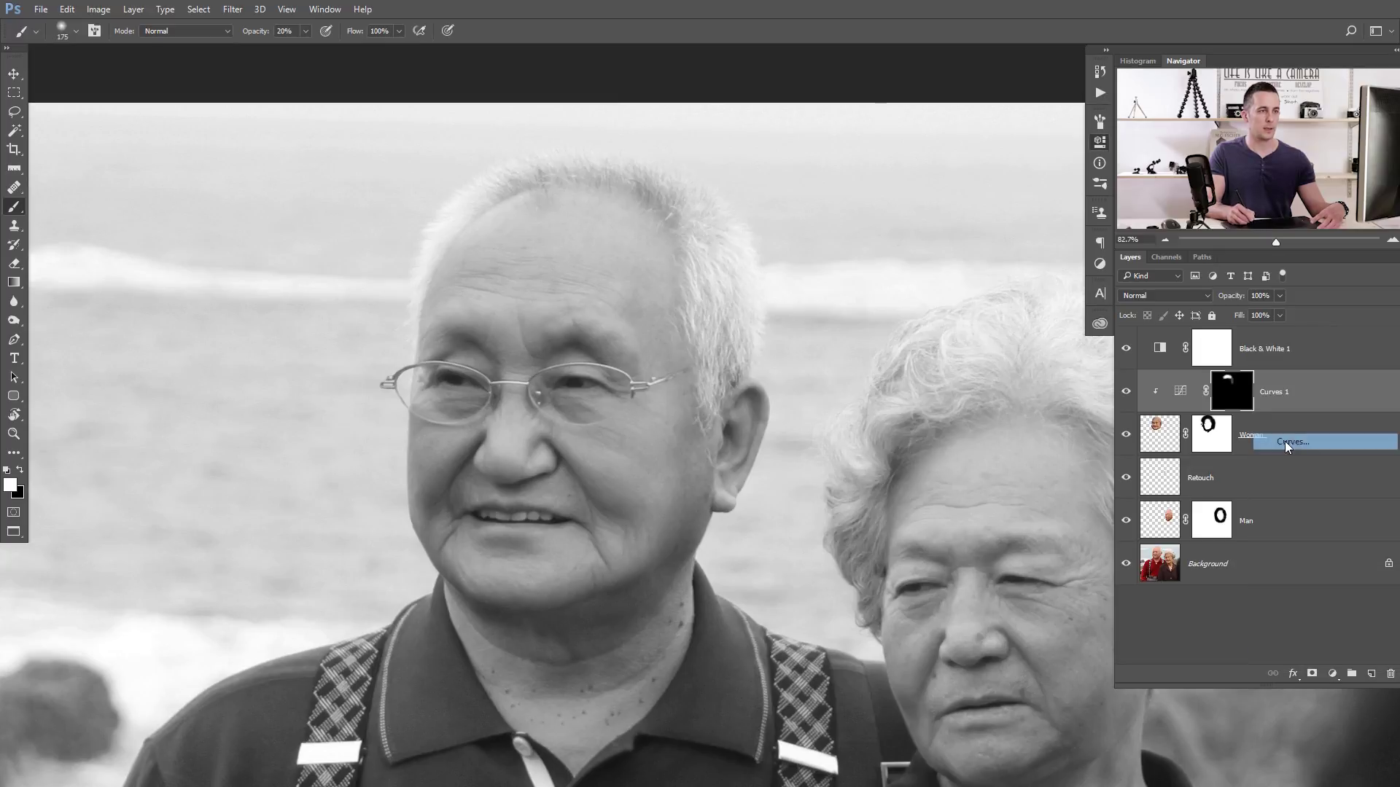
pyautogui.click(971, 389)
pyautogui.moveTo(989, 262); pyautogui.dragTo(995, 272)
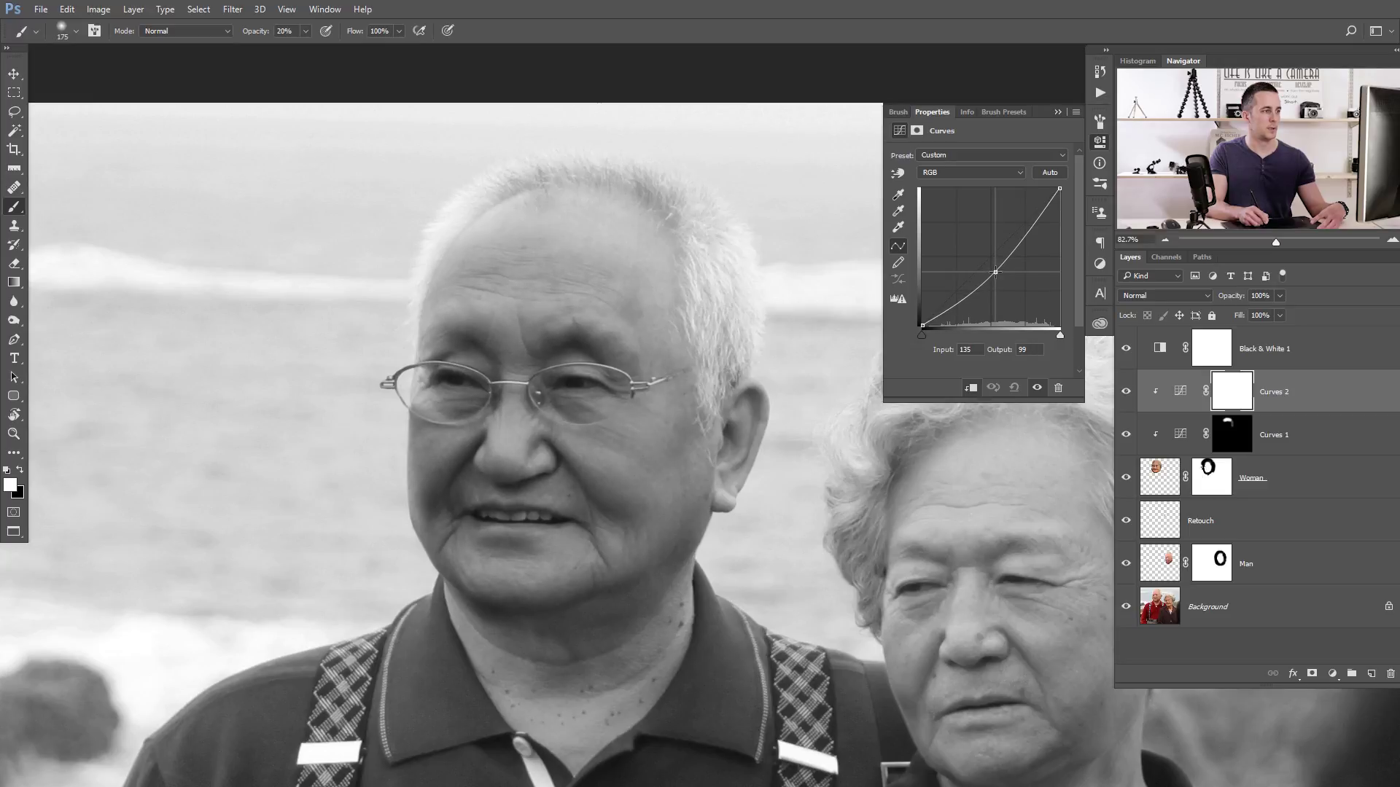
# Step: Invert the Curves 2 mask to black and paint white over the man's cheeks and brow at 20% opacity, reducing the brush to 150 px
pyautogui.click(1223, 394)
pyautogui.hotkey('ctrl', 'i')
pyautogui.moveTo(634, 480)
pyautogui.mouseDown()
pyautogui.moveTo(613, 580)
pyautogui.moveTo(568, 567)
pyautogui.moveTo(504, 586)
pyautogui.moveTo(562, 587)
pyautogui.moveTo(472, 578)
pyautogui.moveTo(631, 521)
pyautogui.moveTo(639, 464)
pyautogui.moveTo(479, 447)
pyautogui.moveTo(524, 429)
pyautogui.moveTo(502, 473)
pyautogui.moveTo(522, 456)
pyautogui.moveTo(501, 452)
pyautogui.moveTo(511, 365)
pyautogui.moveTo(446, 323)
pyautogui.mouseUp()
pyautogui.press('[')
pyautogui.press('[')
pyautogui.press(']')
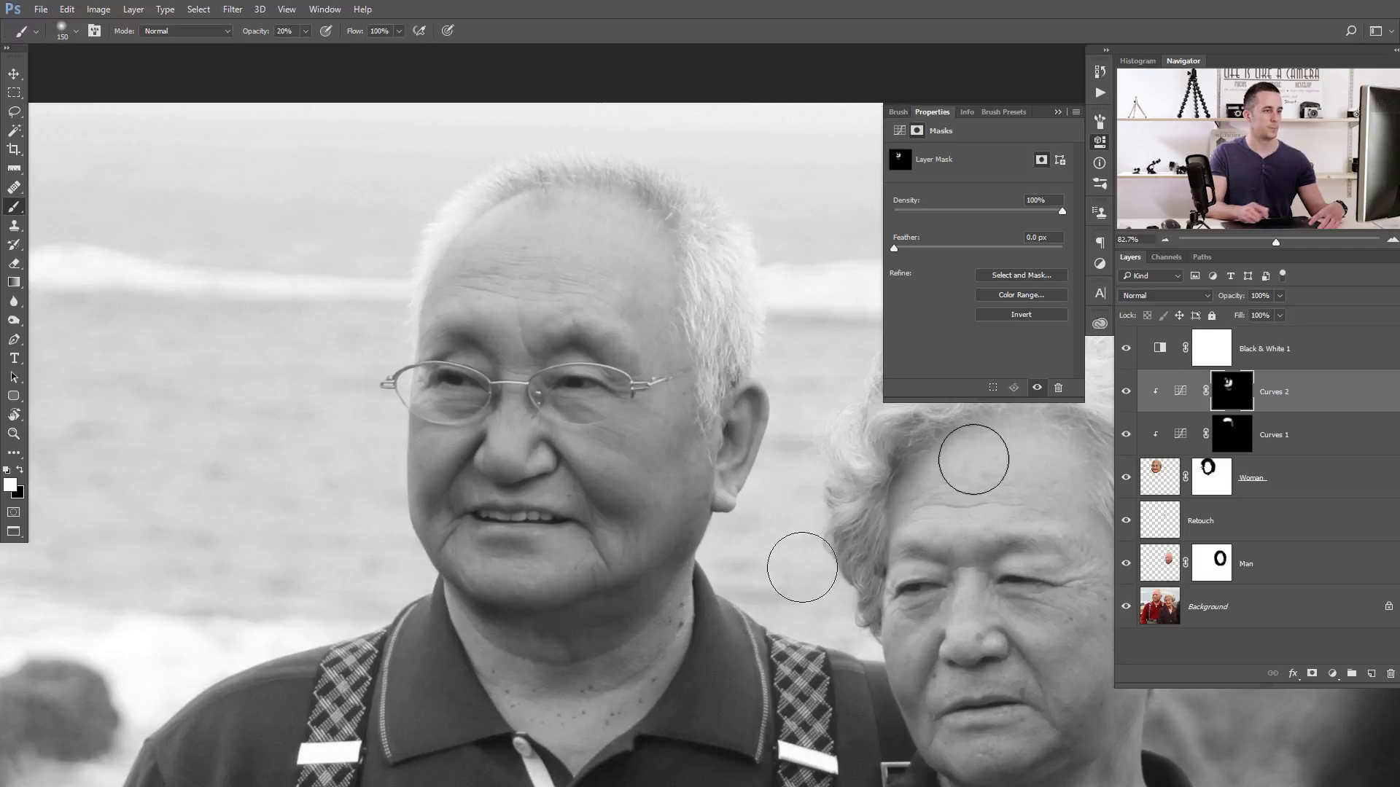
# Step: Hide and delete the Black & White adjustment layer
pyautogui.click(1160, 353)
pyautogui.click(1126, 350)
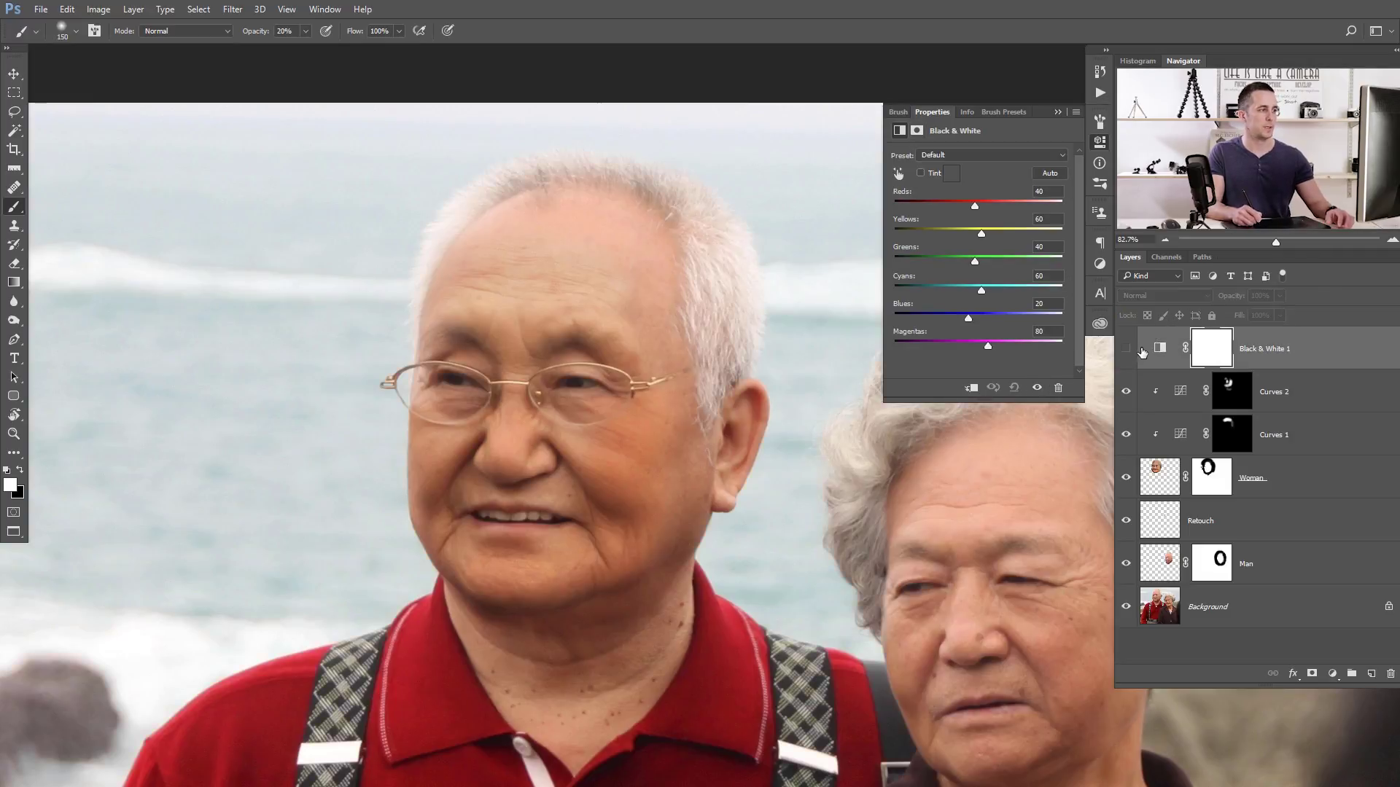
pyautogui.press('Delete')
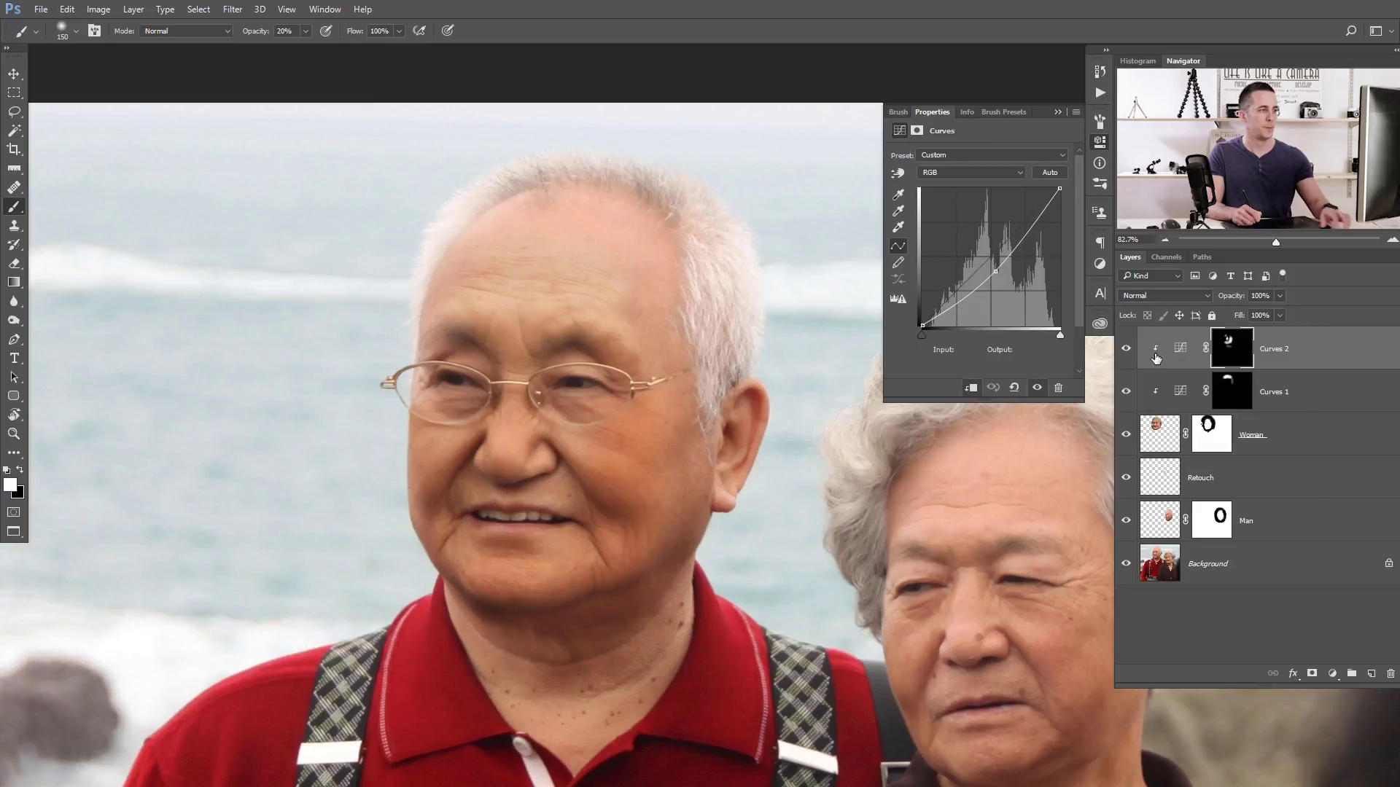
# Step: Add a third Curves adjustment layer above Curves 2, clipped to the Woman layer
pyautogui.moveTo(596, 361); pyautogui.dragTo(572, 343)
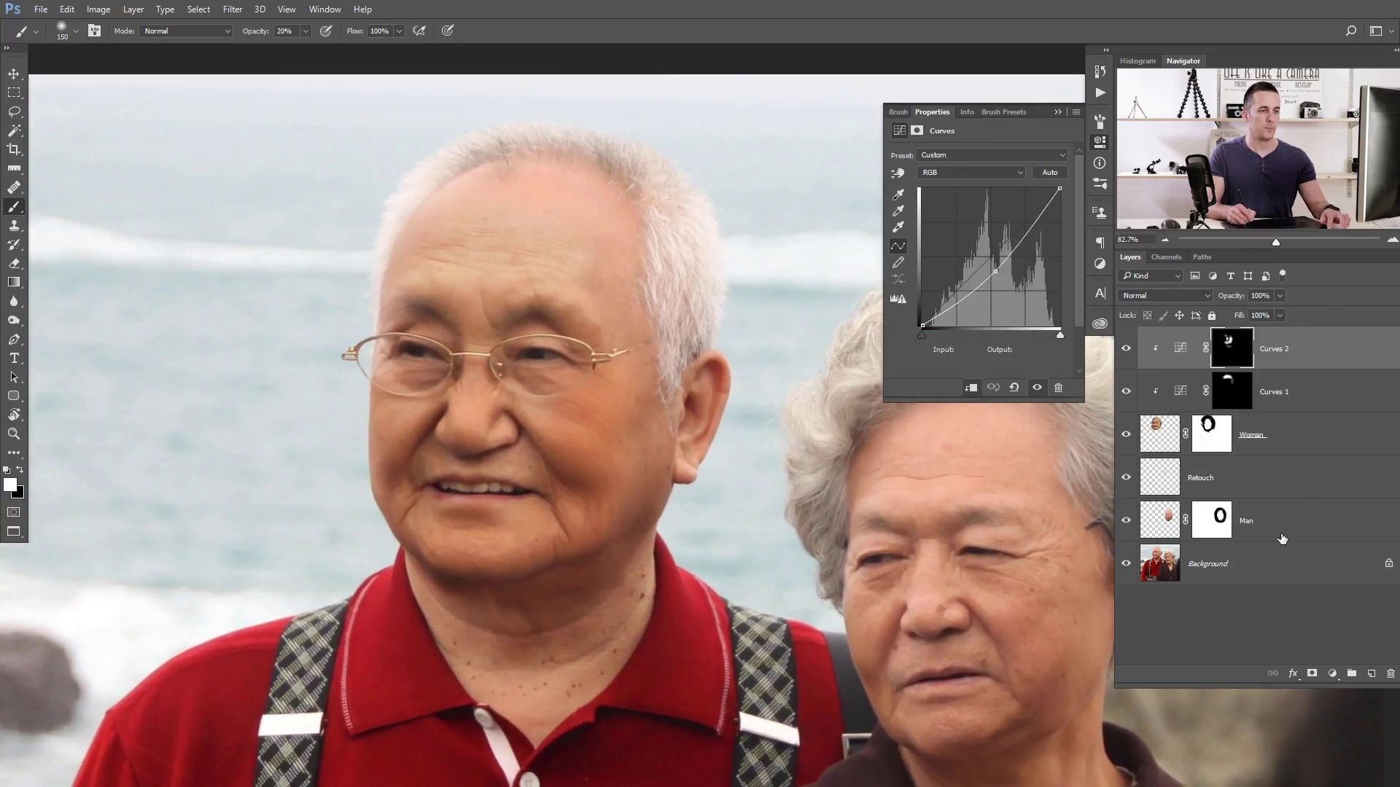
pyautogui.click(1332, 673)
pyautogui.click(1243, 428)
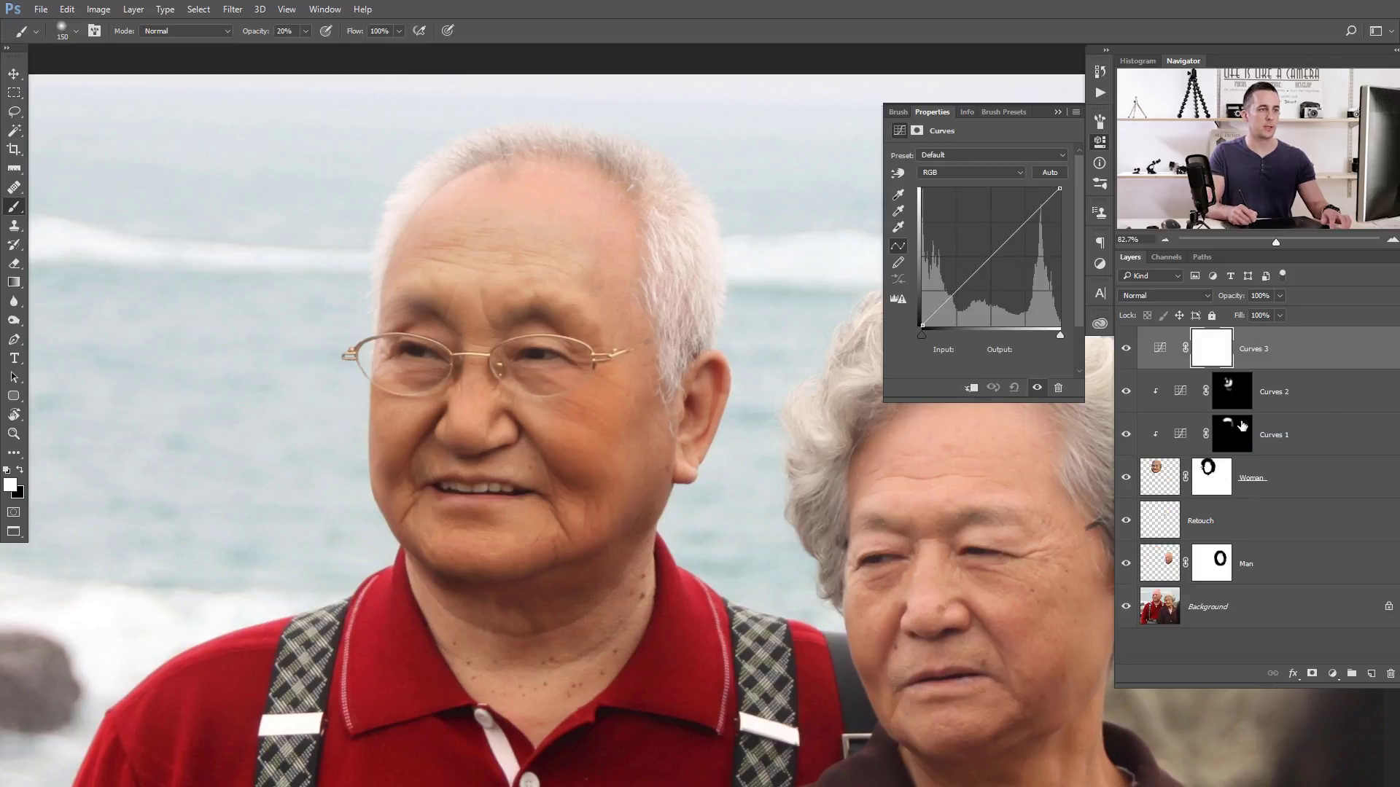
pyautogui.click(970, 388)
pyautogui.click(1332, 673)
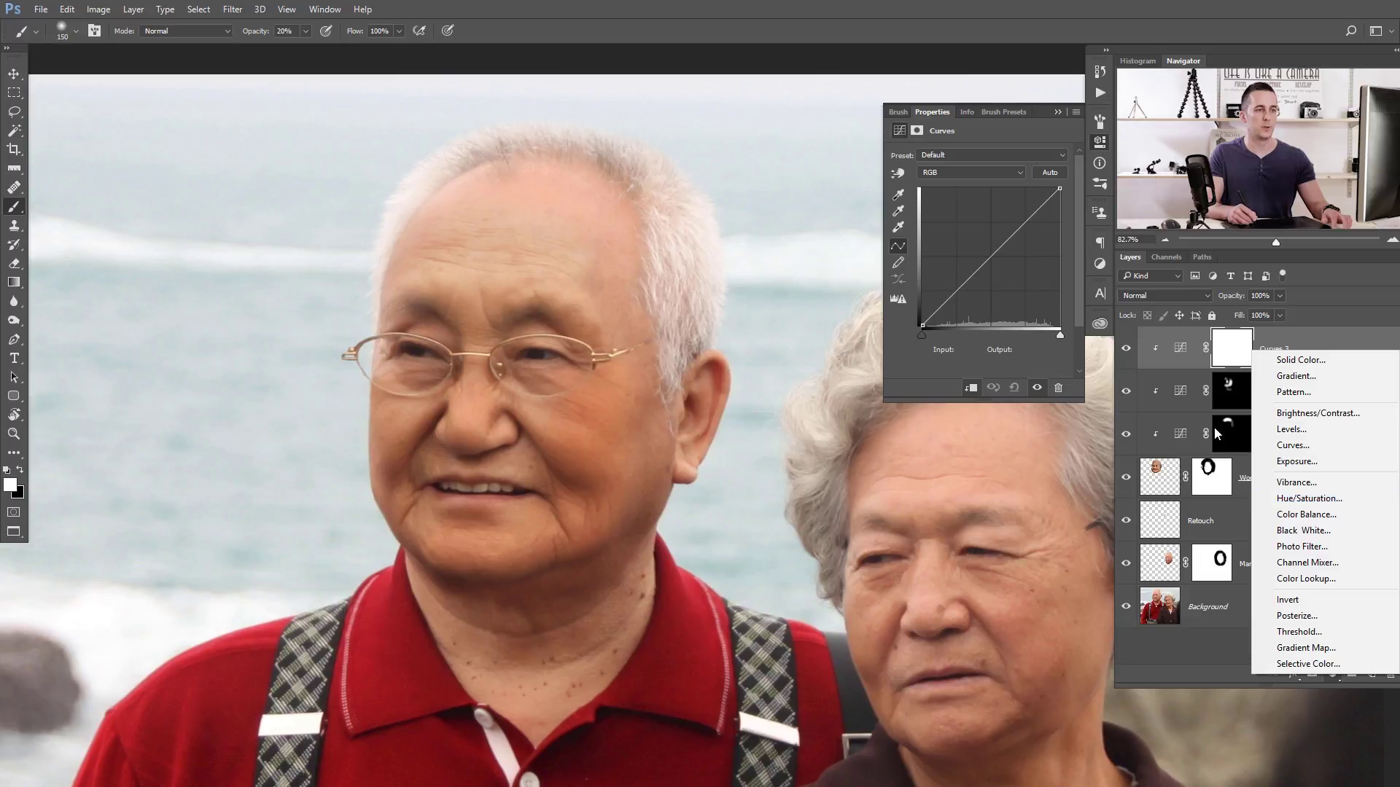
pyautogui.click(1173, 351)
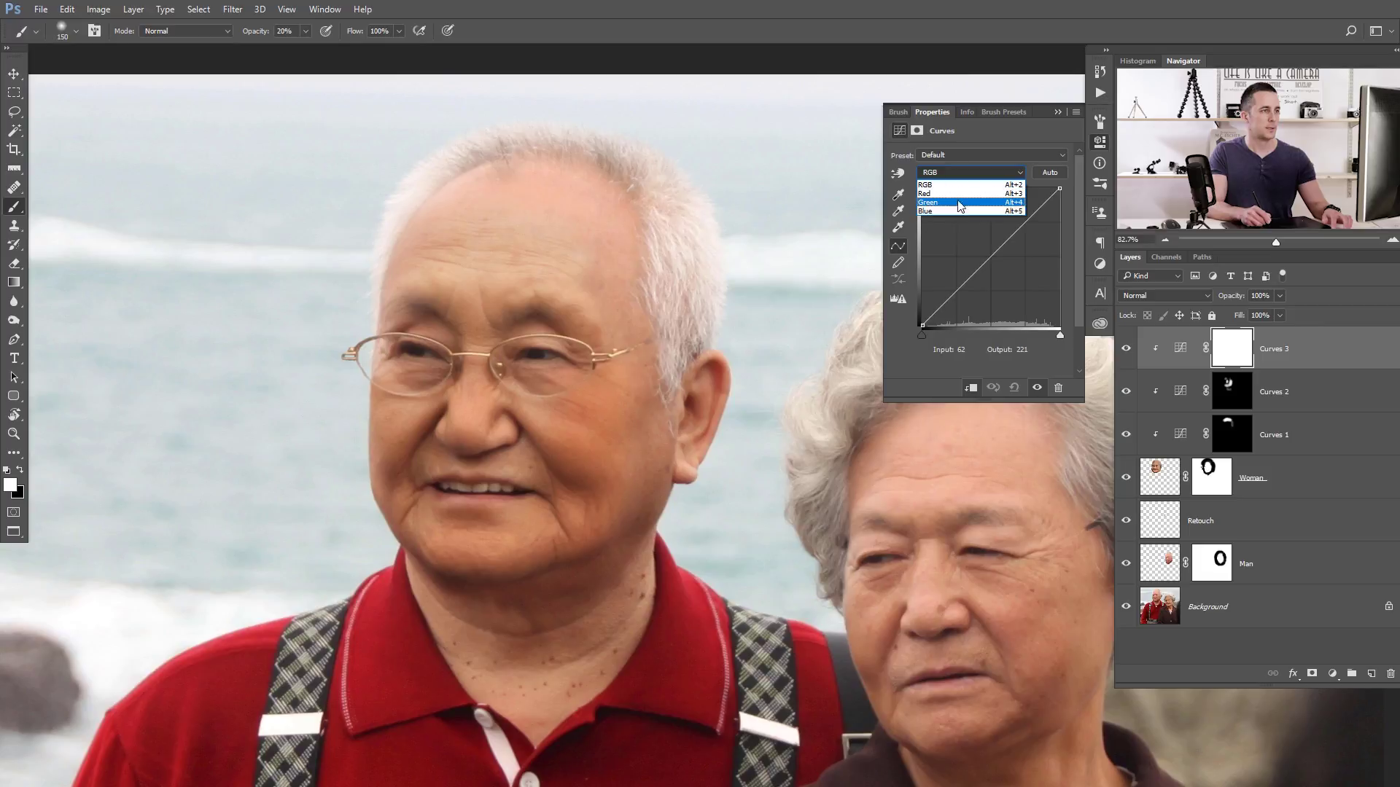
# Step: Raise the Blue curve of Curves 3 from input 124 to output 139 and the Red curve from input 122 to output 135
pyautogui.click(977, 211)
pyautogui.click(992, 252)
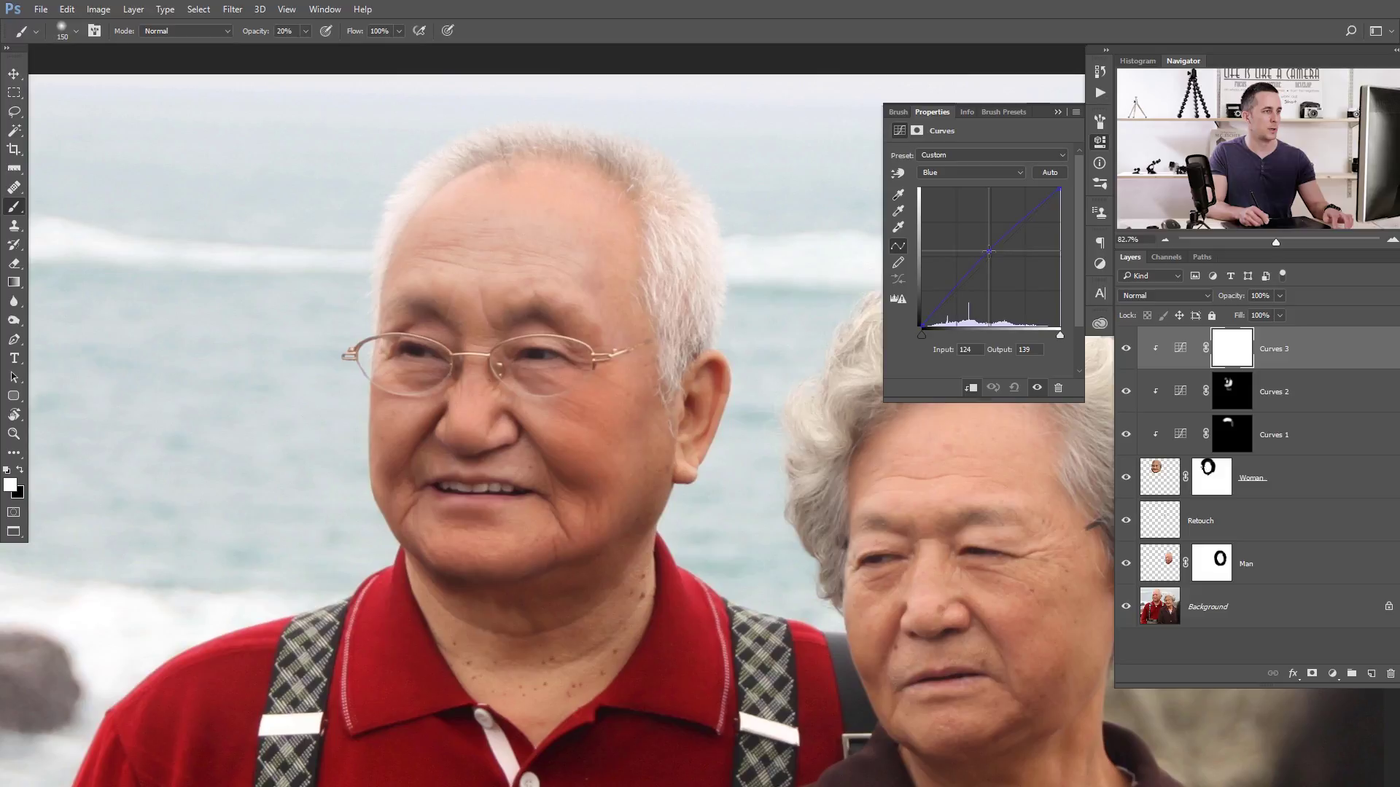
pyautogui.click(984, 181)
pyautogui.click(980, 189)
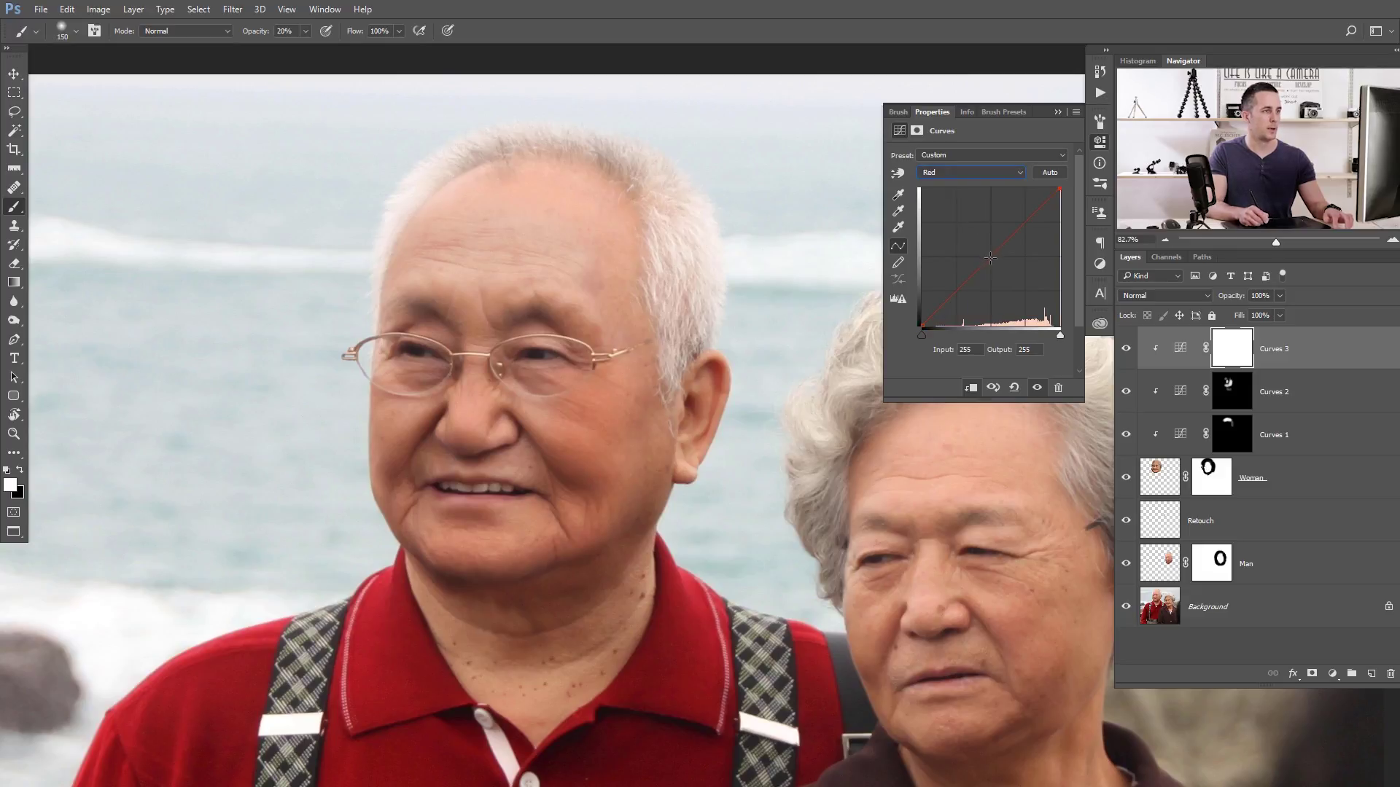
pyautogui.moveTo(988, 252); pyautogui.dragTo(986, 252)
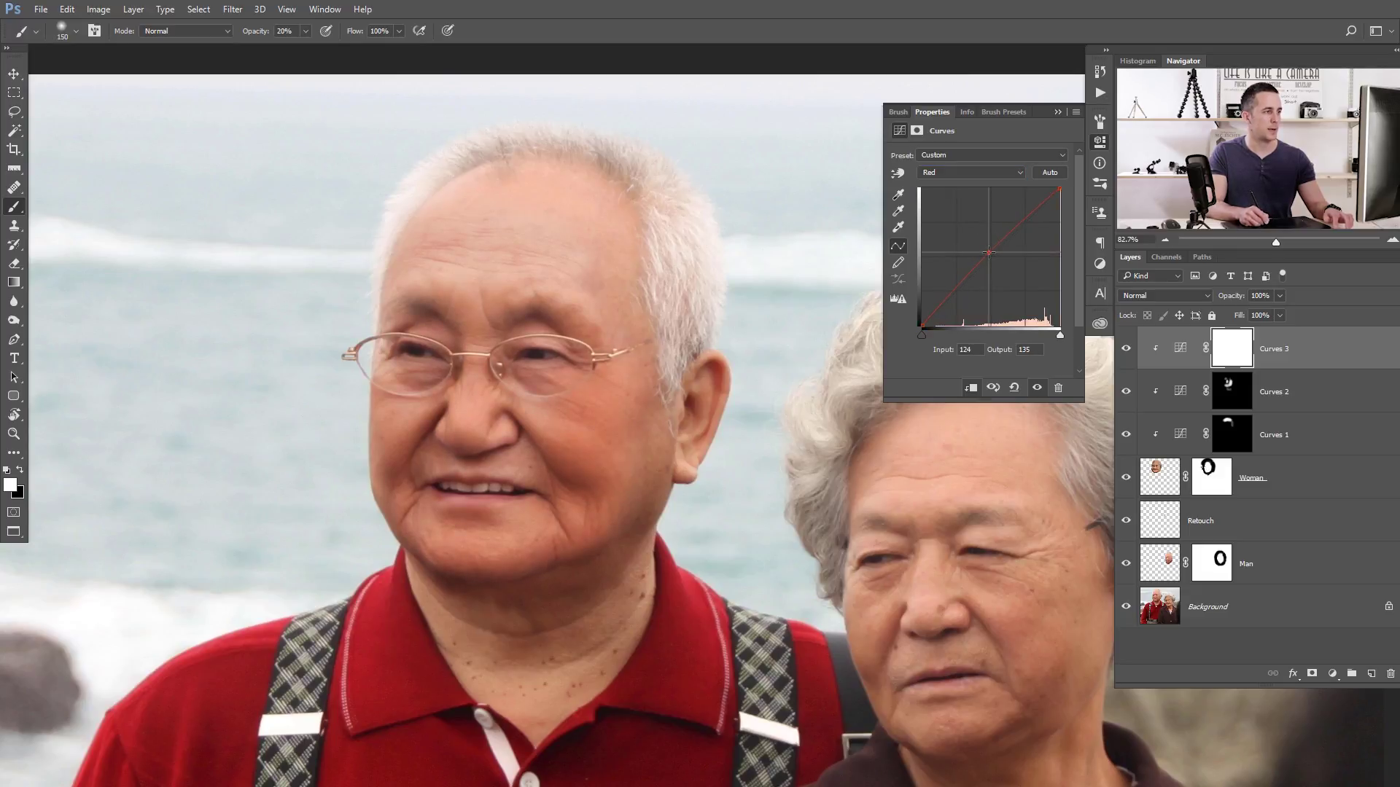
# Step: Set the blending mode of the Curves 2 and Curves 1 layers to Luminosity
pyautogui.moveTo(619, 388); pyautogui.dragTo(571, 396)
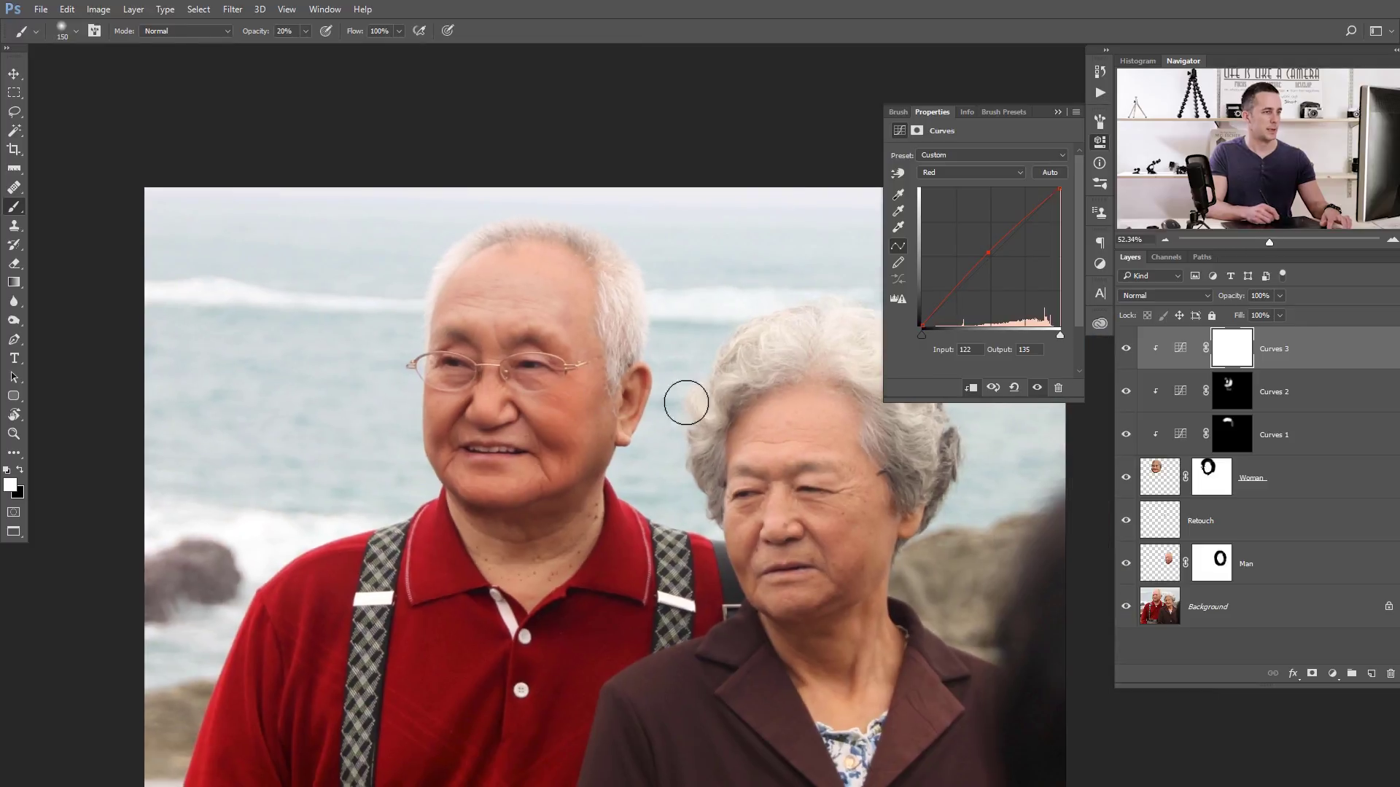
pyautogui.click(1188, 386)
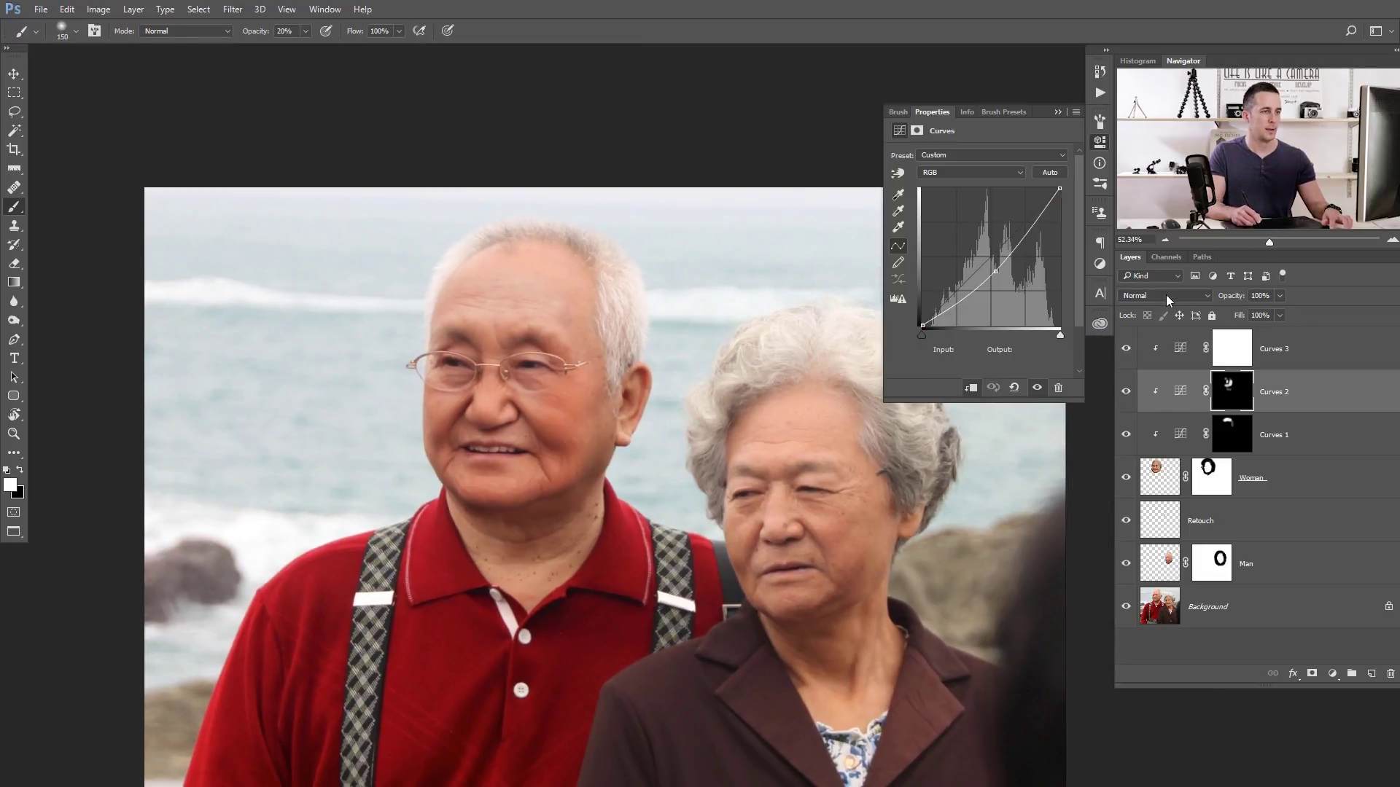
pyautogui.click(1166, 295)
pyautogui.click(1157, 579)
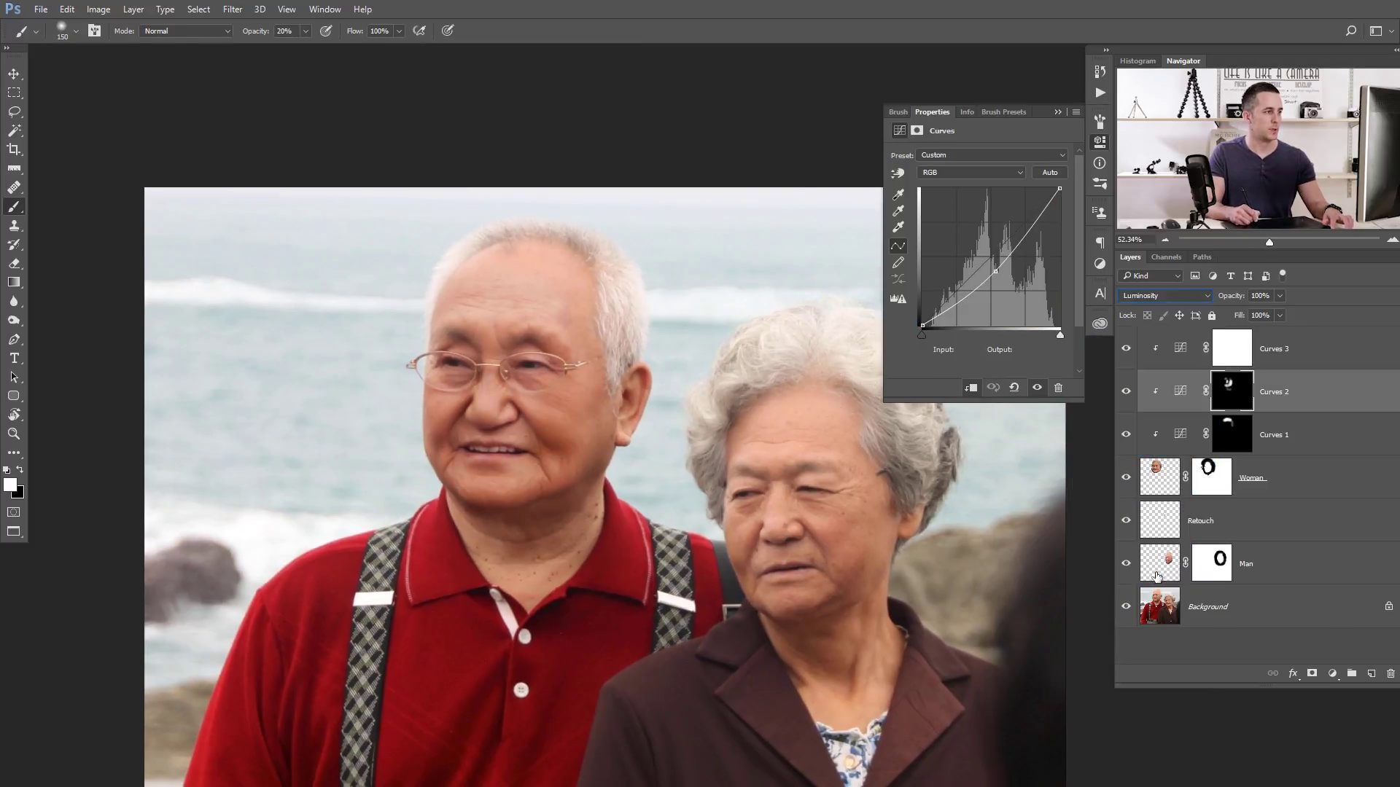
pyautogui.click(1167, 423)
pyautogui.click(1166, 295)
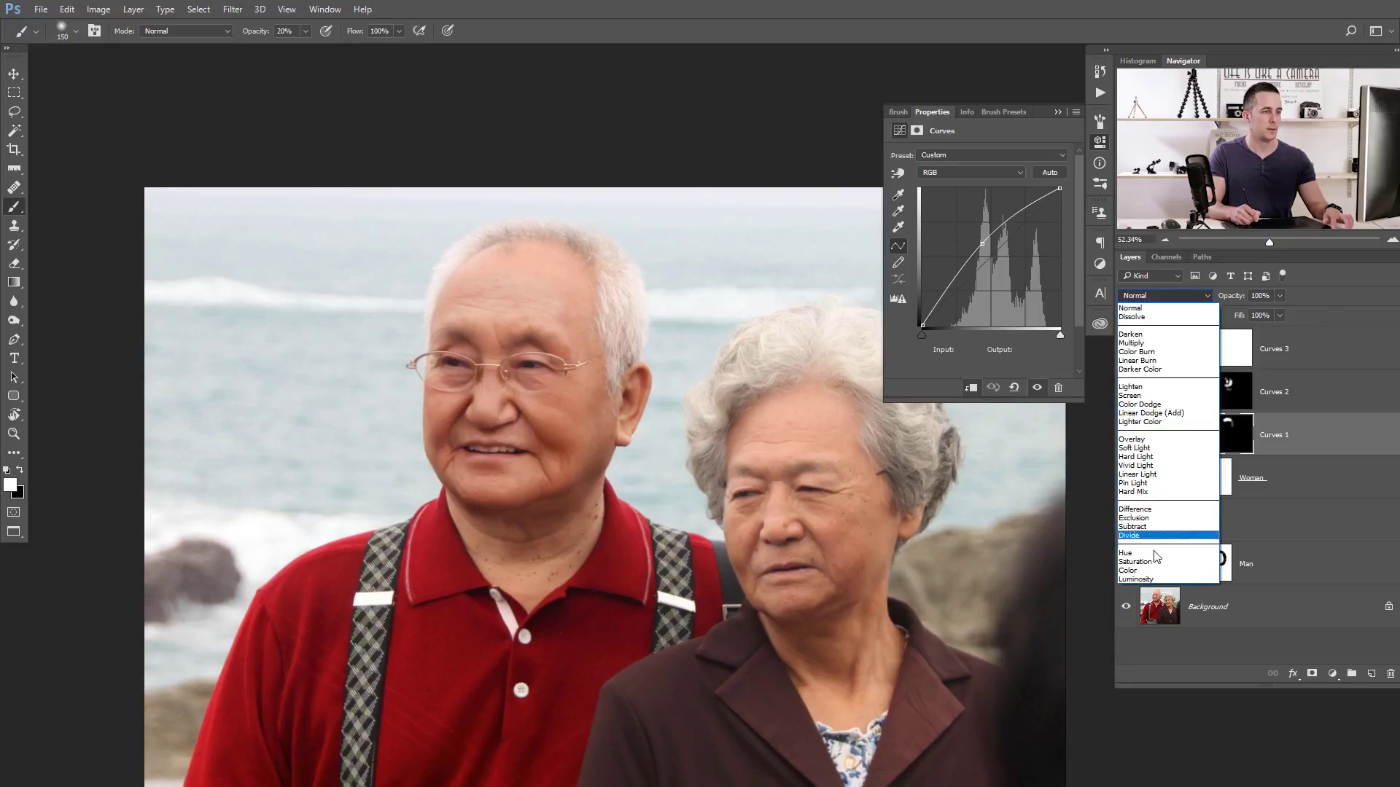
pyautogui.click(1150, 579)
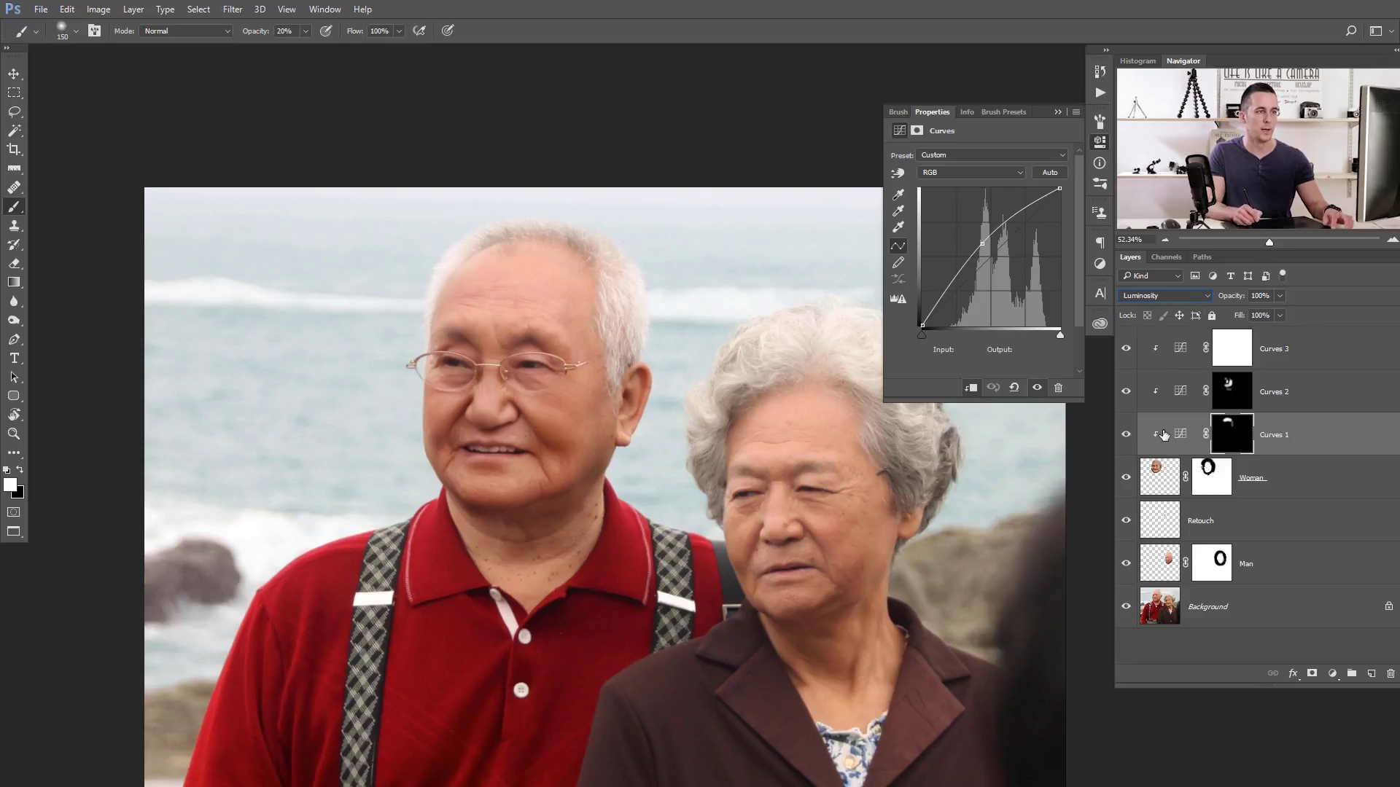
# Step: Compare the man's skin tone with the Curves 3 layer hidden and shown
pyautogui.click(1165, 341)
pyautogui.moveTo(601, 436); pyautogui.dragTo(692, 415)
pyautogui.moveTo(783, 370); pyautogui.dragTo(848, 359)
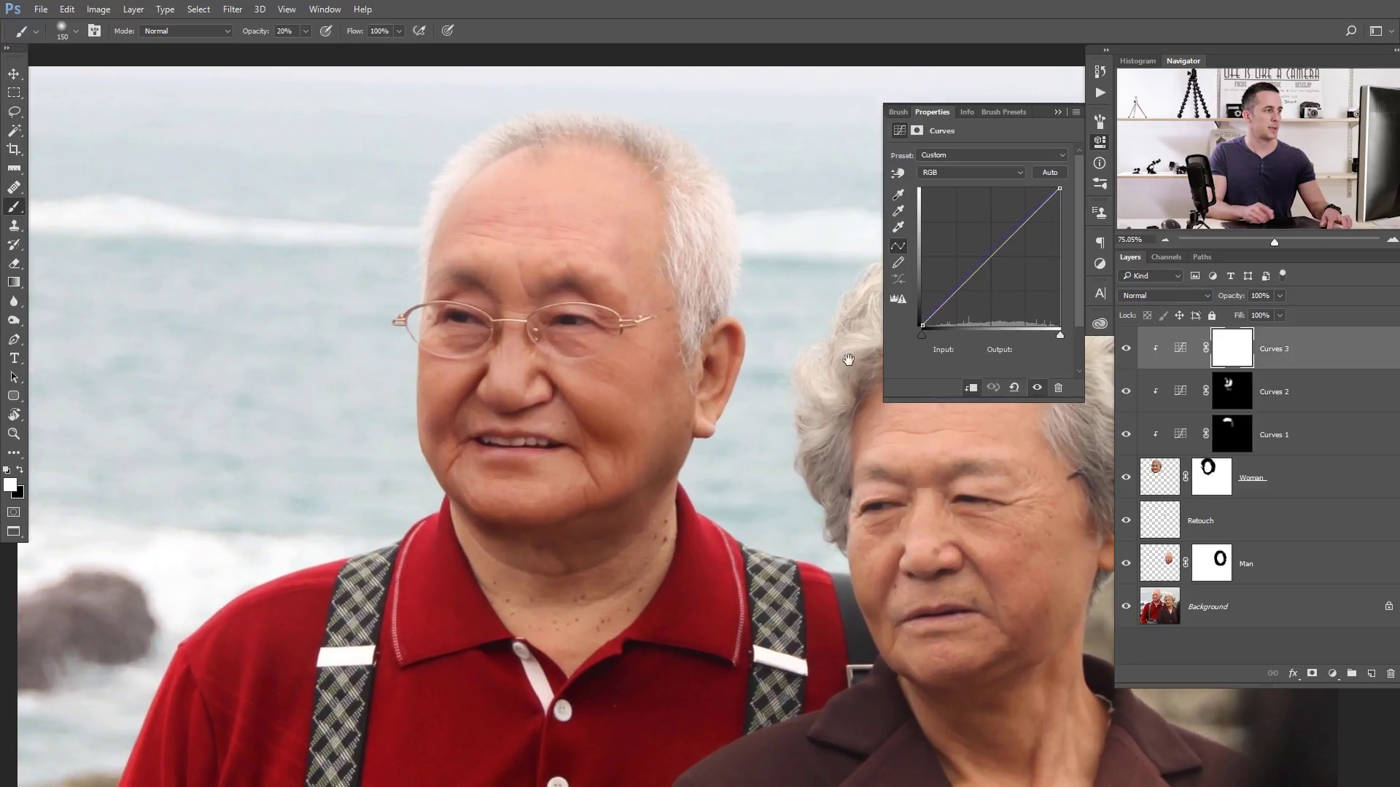
pyautogui.click(1181, 347)
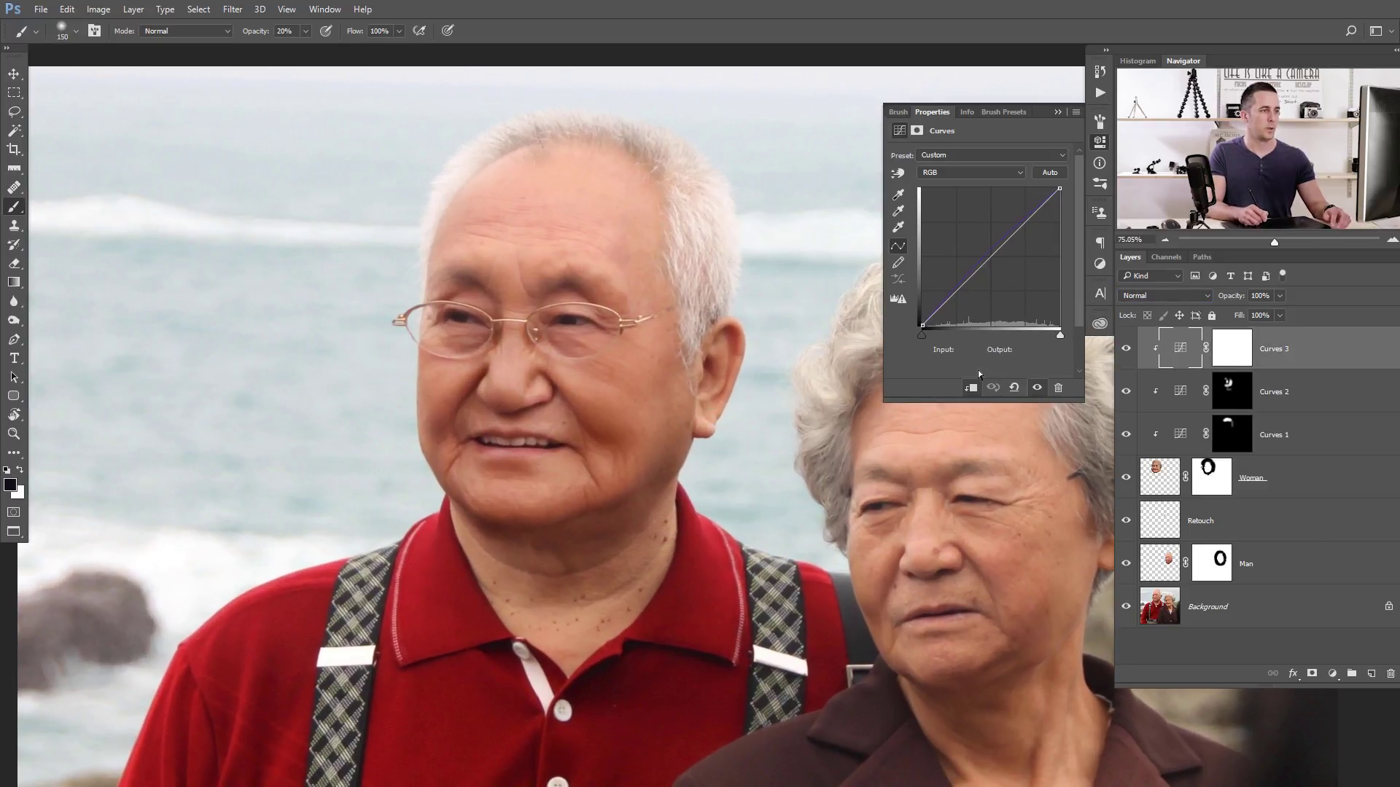
pyautogui.click(1127, 351)
pyautogui.click(1126, 350)
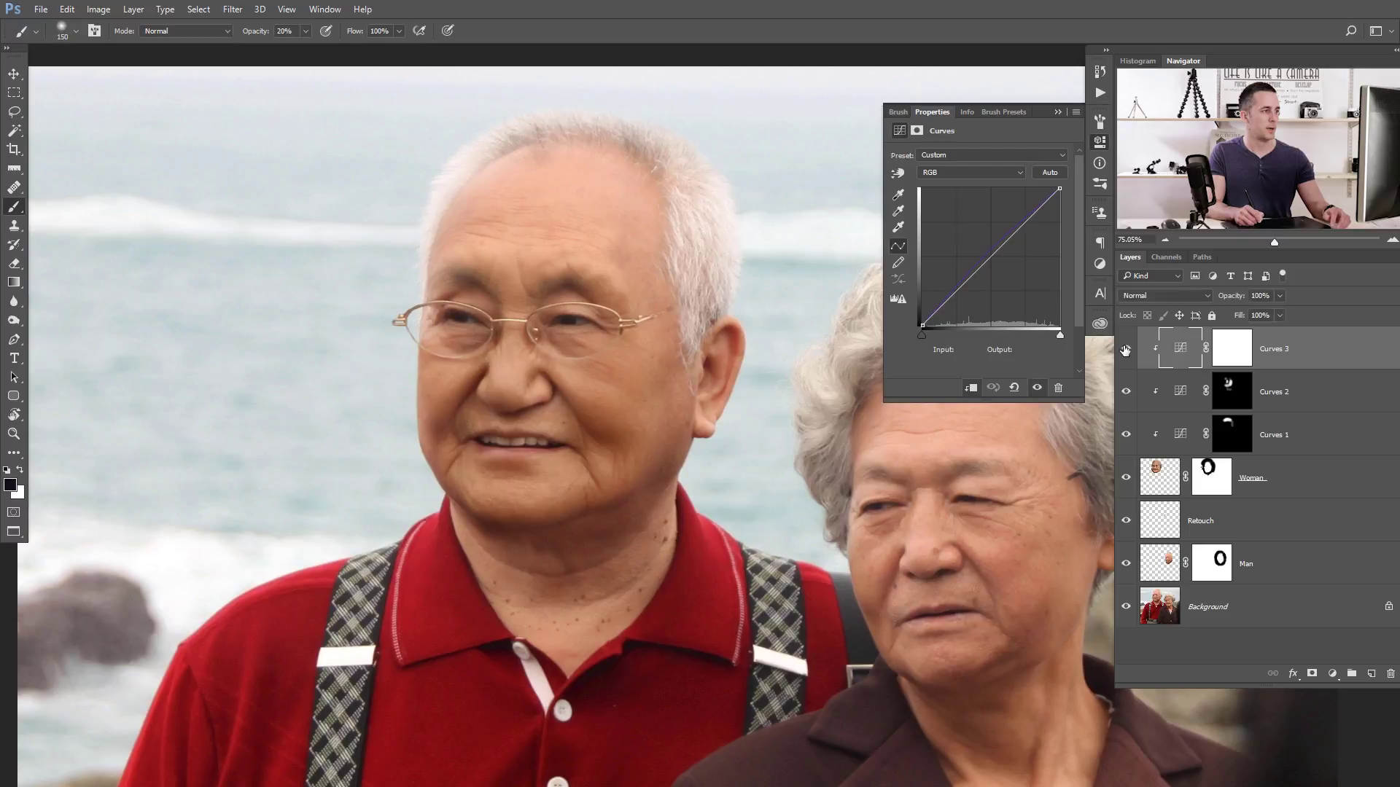
pyautogui.click(1125, 350)
pyautogui.click(1125, 350)
pyautogui.moveTo(667, 437); pyautogui.dragTo(642, 444)
pyautogui.scroll(2, 643, 443)
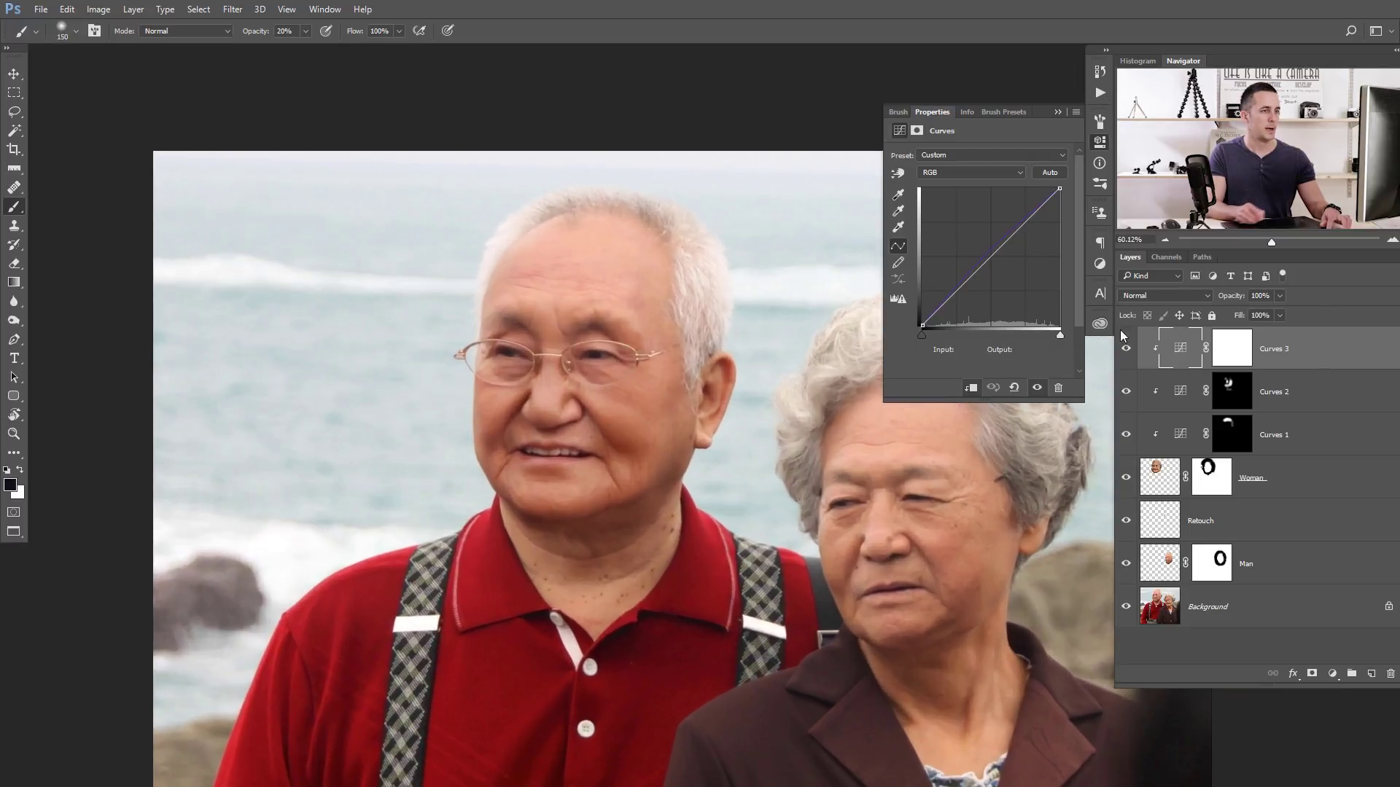
# Step: Paint black at 20% opacity on the Curves 3 mask over both of the man's cheeks with the 150 px brush
pyautogui.click(1231, 349)
pyautogui.scroll(2, 618, 428)
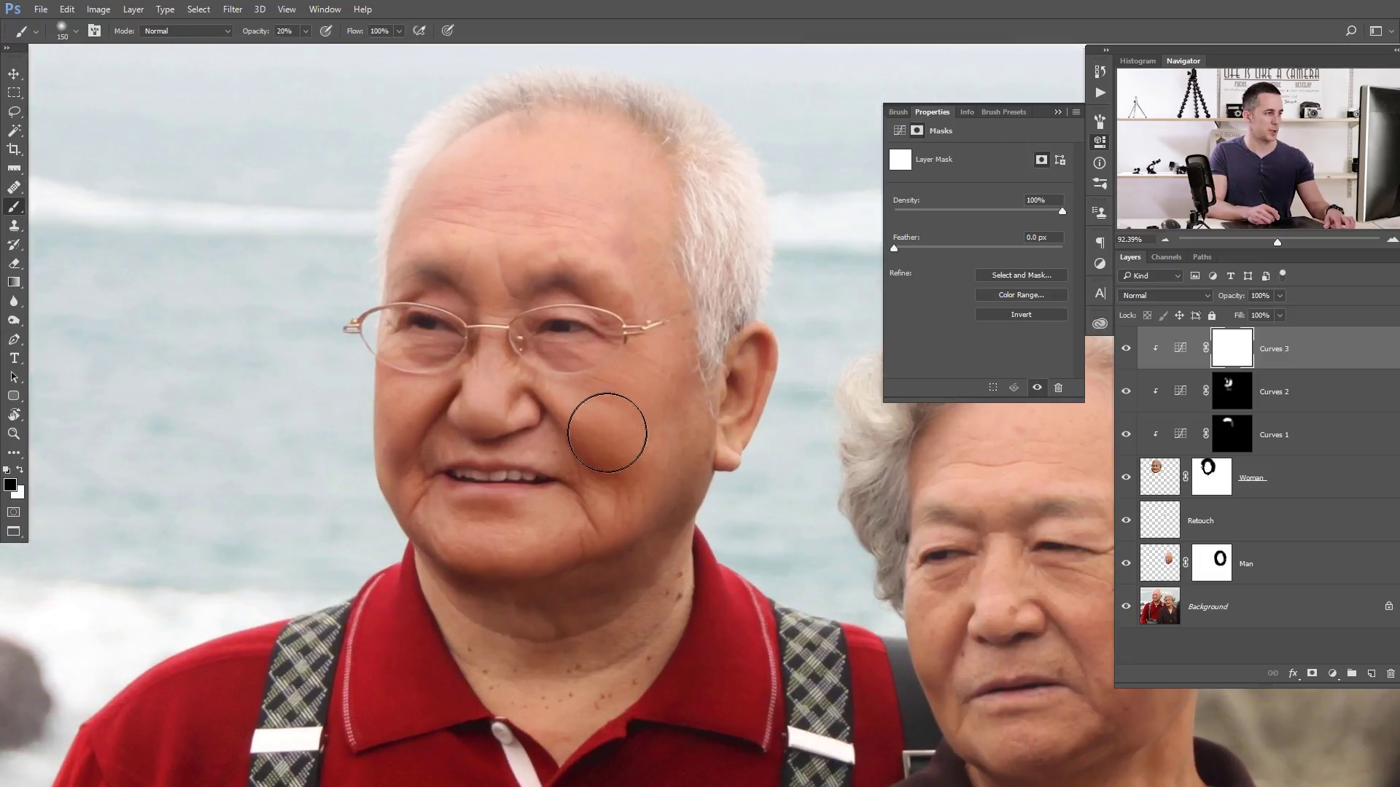
pyautogui.moveTo(618, 487); pyautogui.dragTo(617, 449)
pyautogui.moveTo(413, 417)
pyautogui.mouseDown()
pyautogui.moveTo(405, 486)
pyautogui.moveTo(428, 467)
pyautogui.mouseUp()
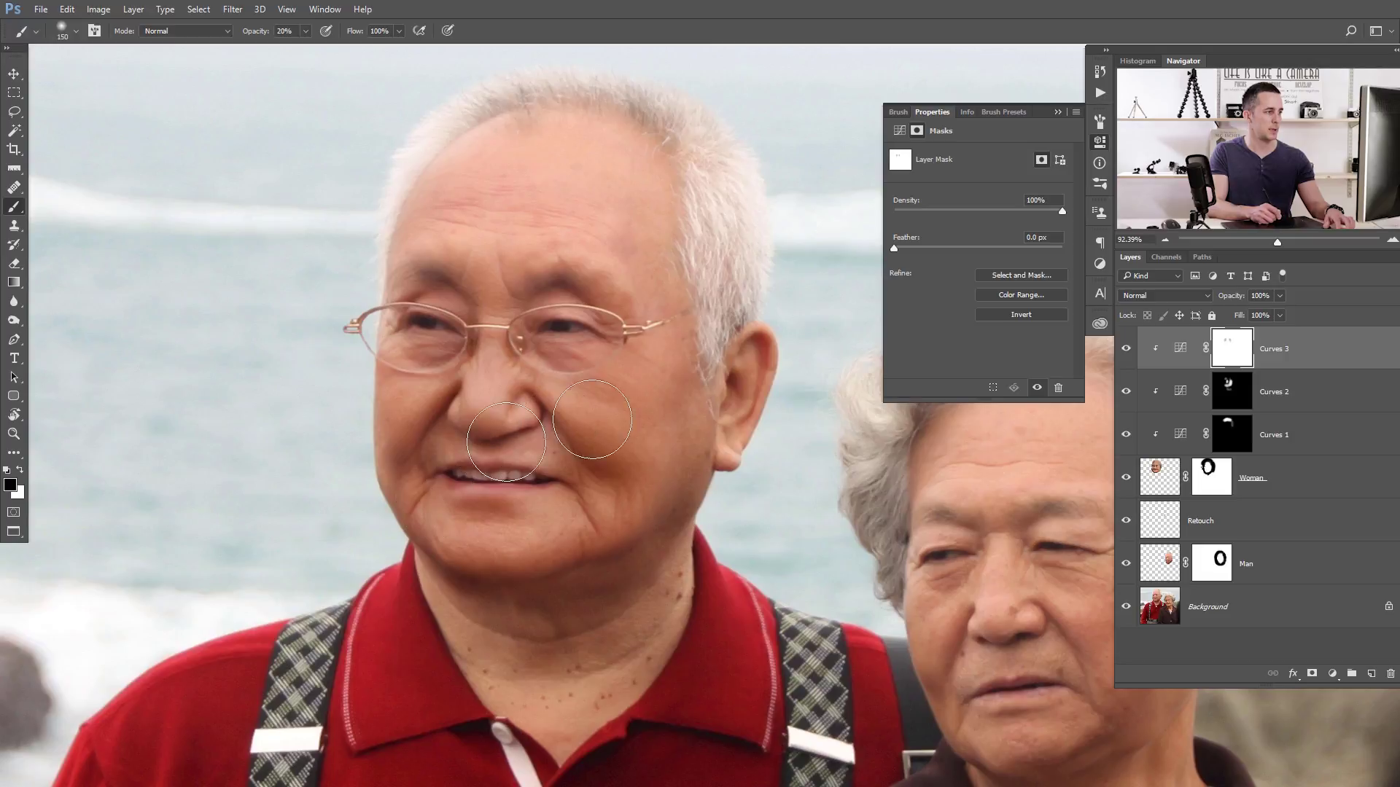
pyautogui.press('x')
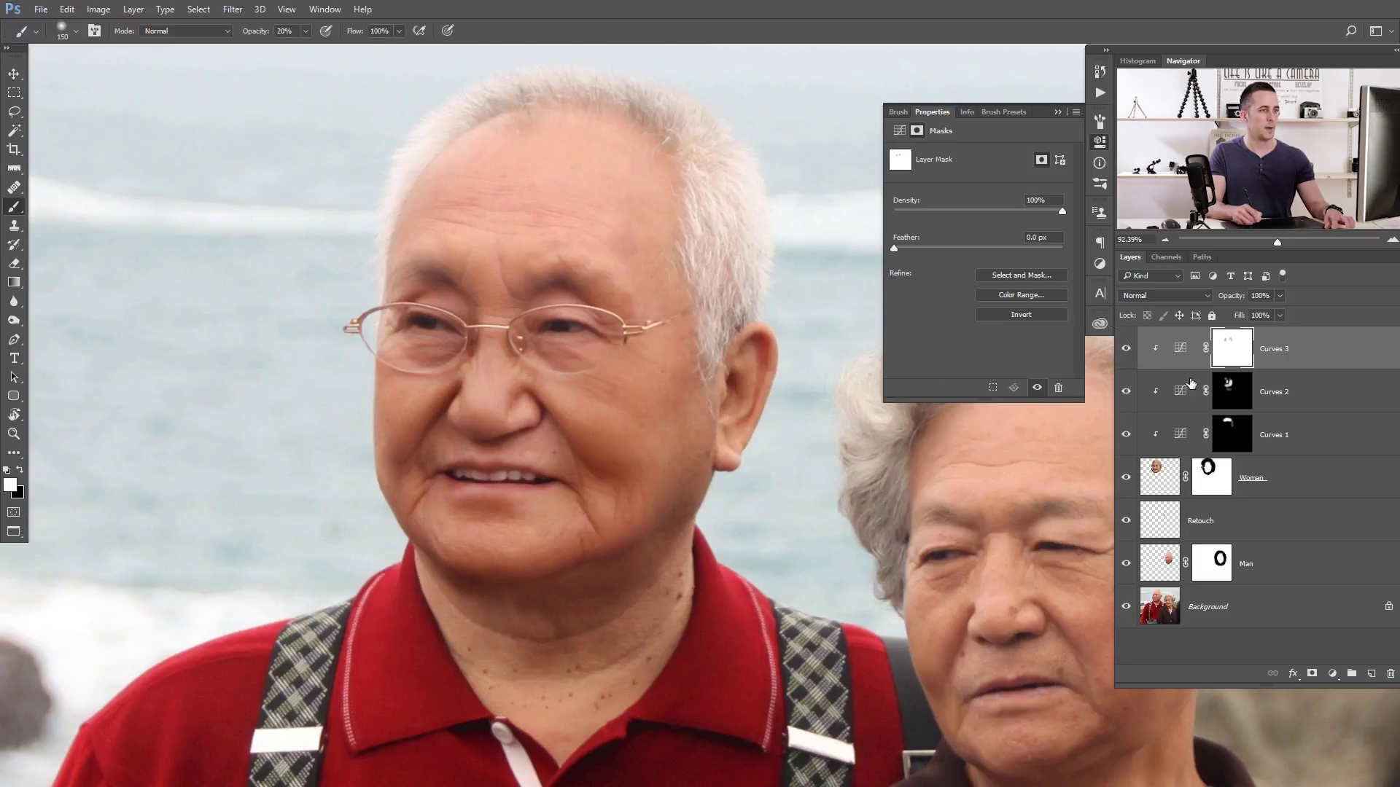
# Step: Add a Hue/Saturation adjustment above Curves 3, clip it to the Woman layer and set its saturation to -8
pyautogui.click(1332, 673)
pyautogui.click(1291, 499)
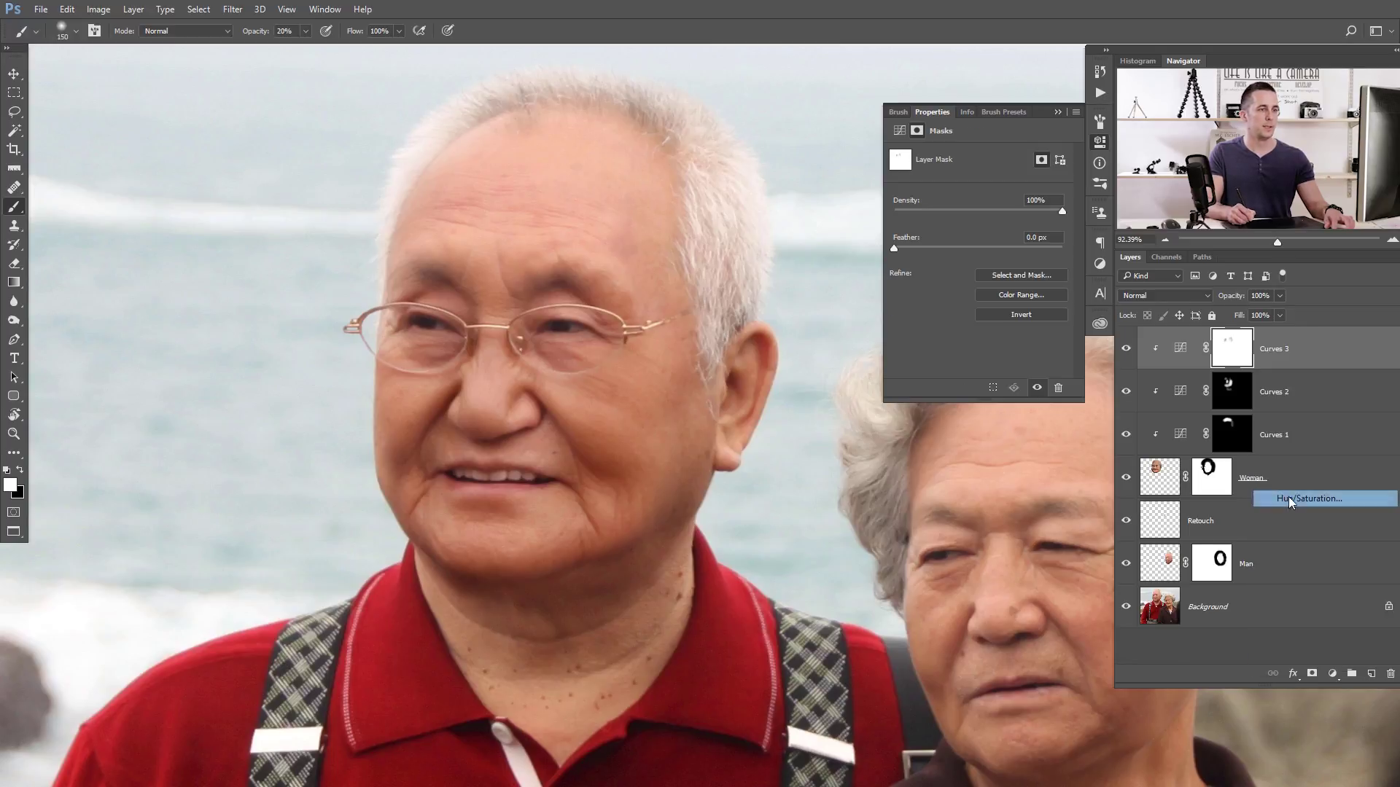
pyautogui.click(971, 388)
pyautogui.moveTo(977, 235); pyautogui.dragTo(971, 233)
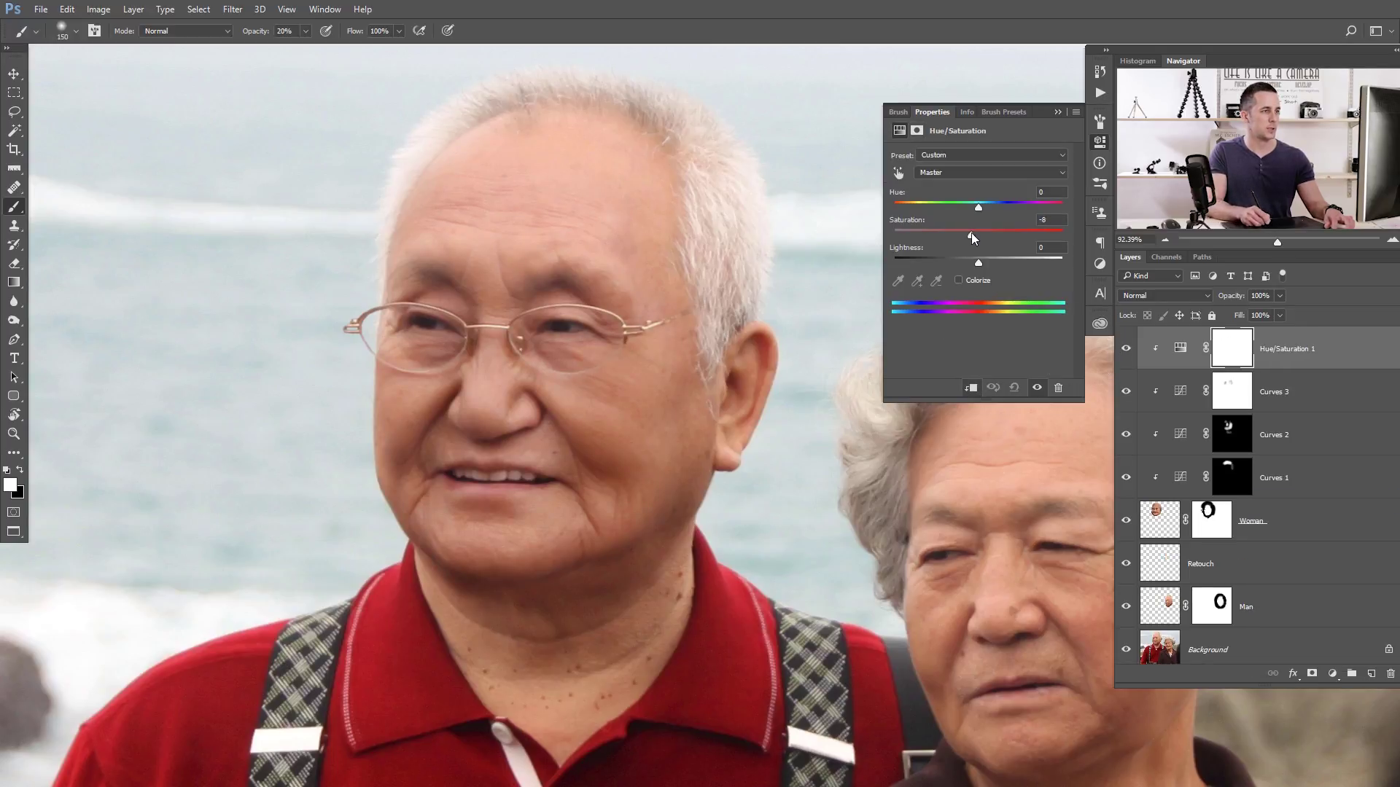
pyautogui.click(1058, 113)
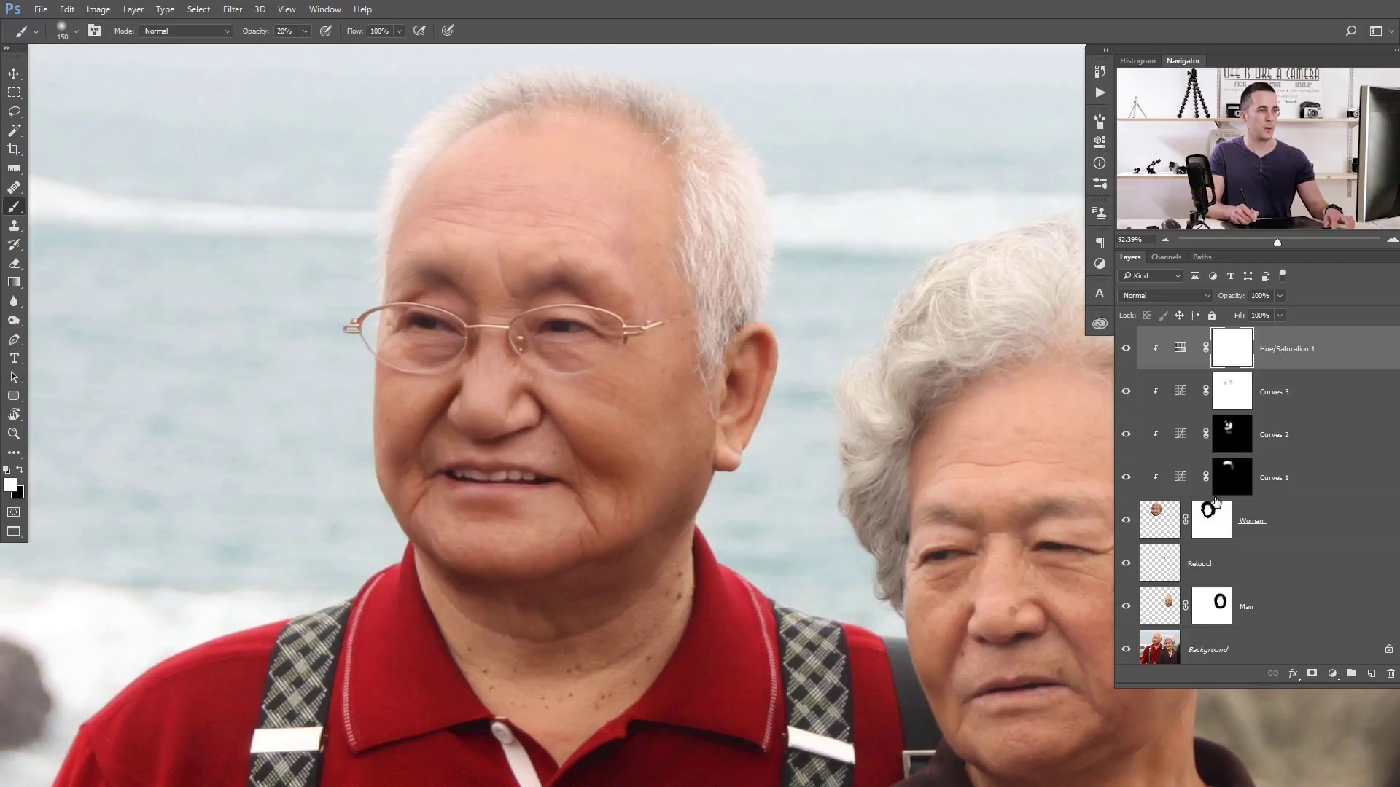
# Step: Paint black at 10% opacity on the Woman layer mask along the edge of the man's forehead
pyautogui.click(1221, 527)
pyautogui.moveTo(824, 422)
pyautogui.mouseDown()
pyautogui.moveTo(788, 437)
pyautogui.moveTo(656, 369)
pyautogui.mouseUp()
pyautogui.press('1')
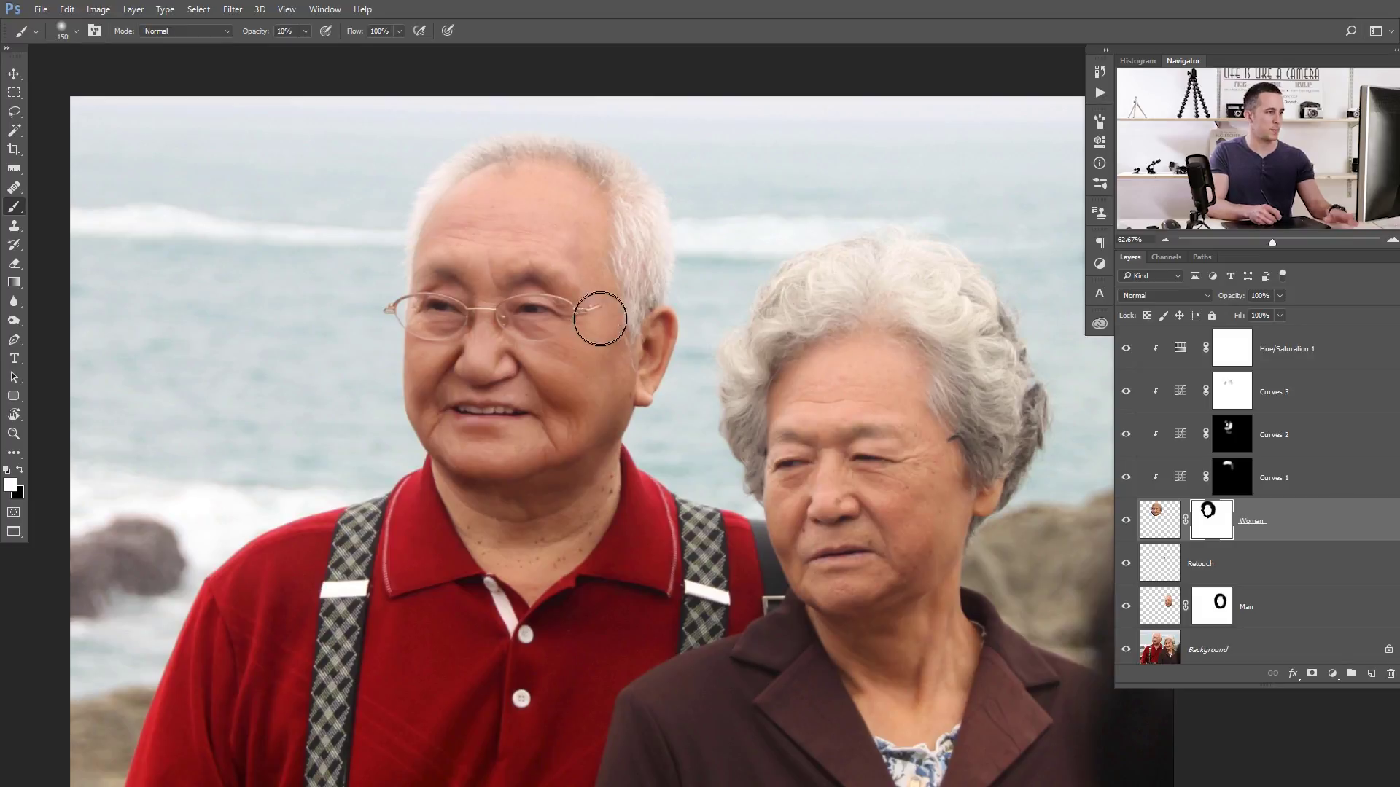
pyautogui.press('x')
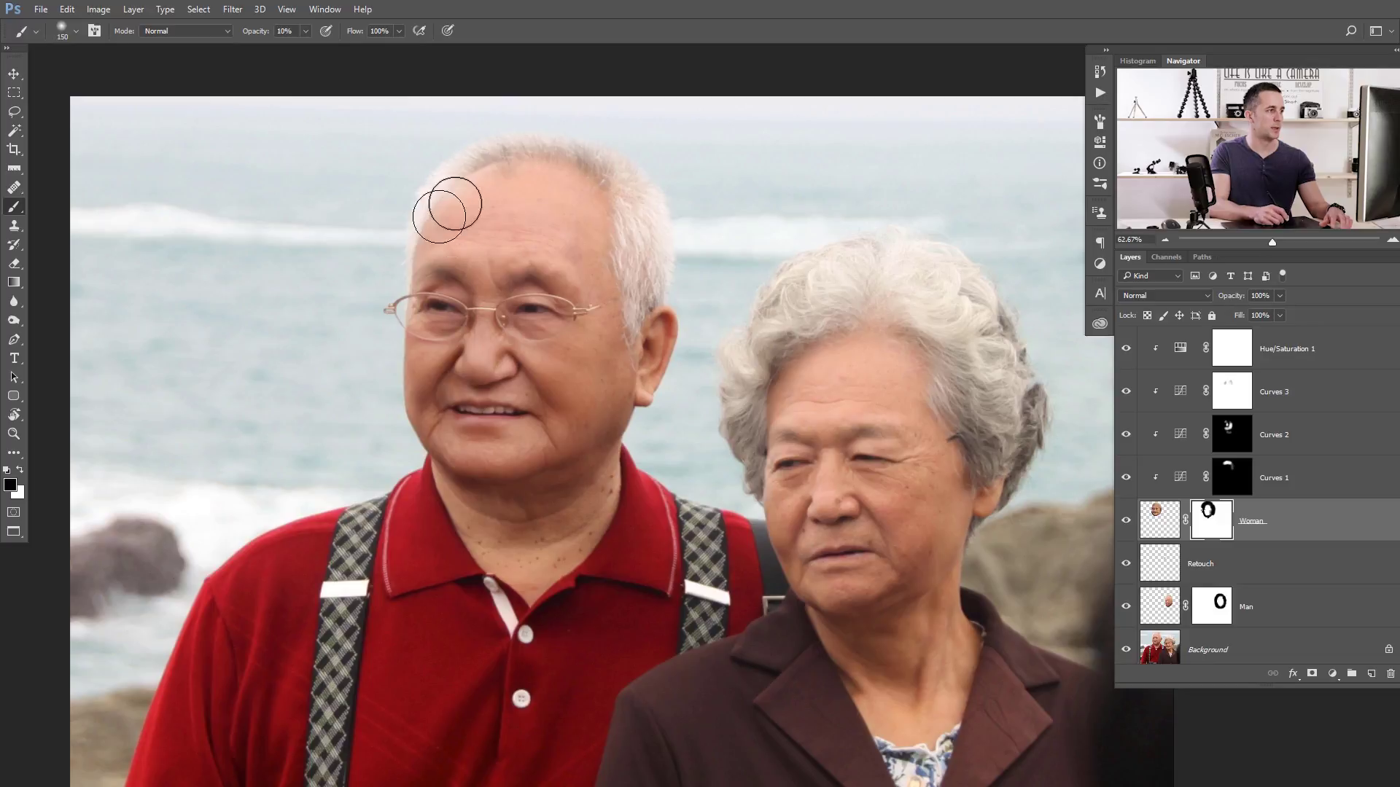
# Step: Paint white at 100% opacity with a 7 px brush on the Woman layer mask to reveal the glasses' temple toward the ear
pyautogui.scroll(5, 620, 276)
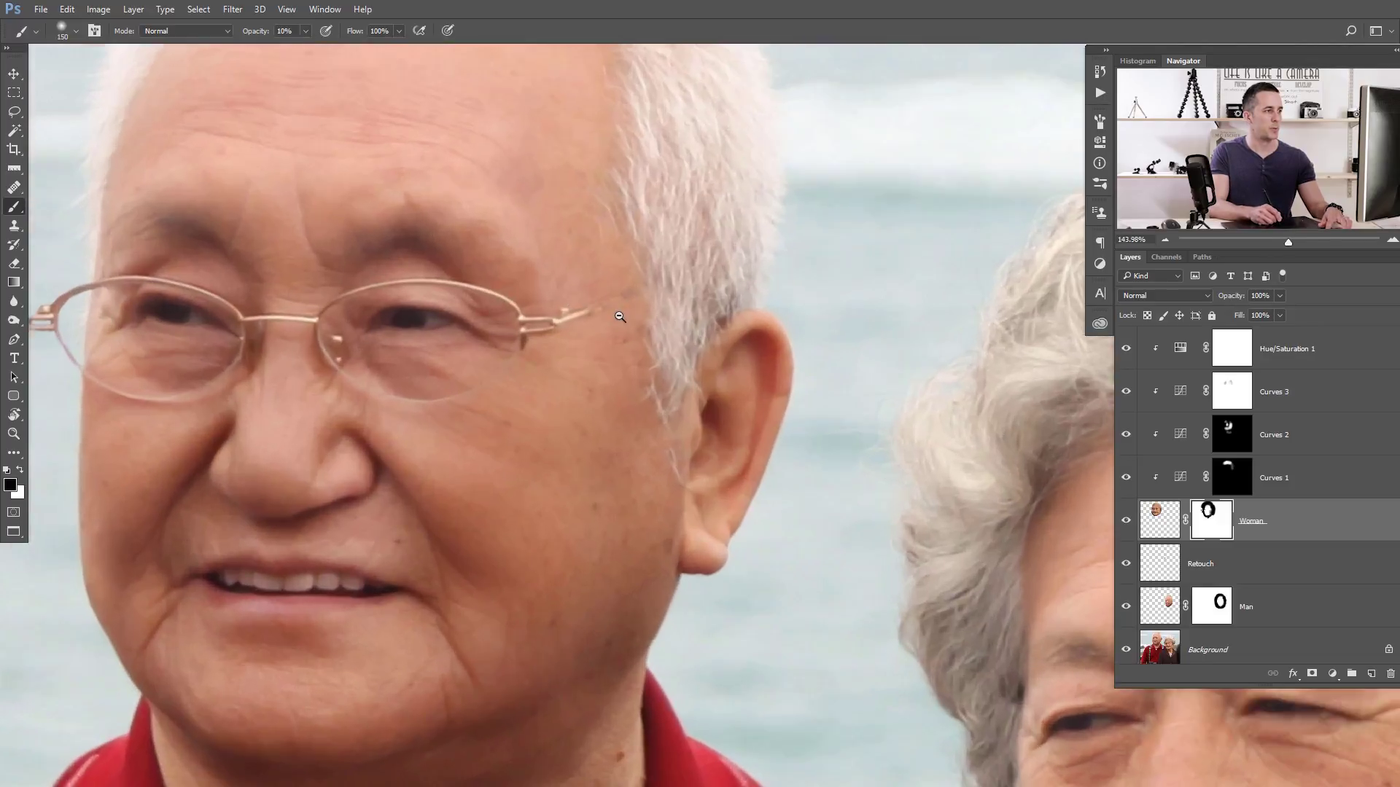
pyautogui.press('x')
pyautogui.press('[')
pyautogui.press('[')
pyautogui.press('[')
pyautogui.press('[')
pyautogui.press('[')
pyautogui.press('[')
pyautogui.press('[')
pyautogui.press('[')
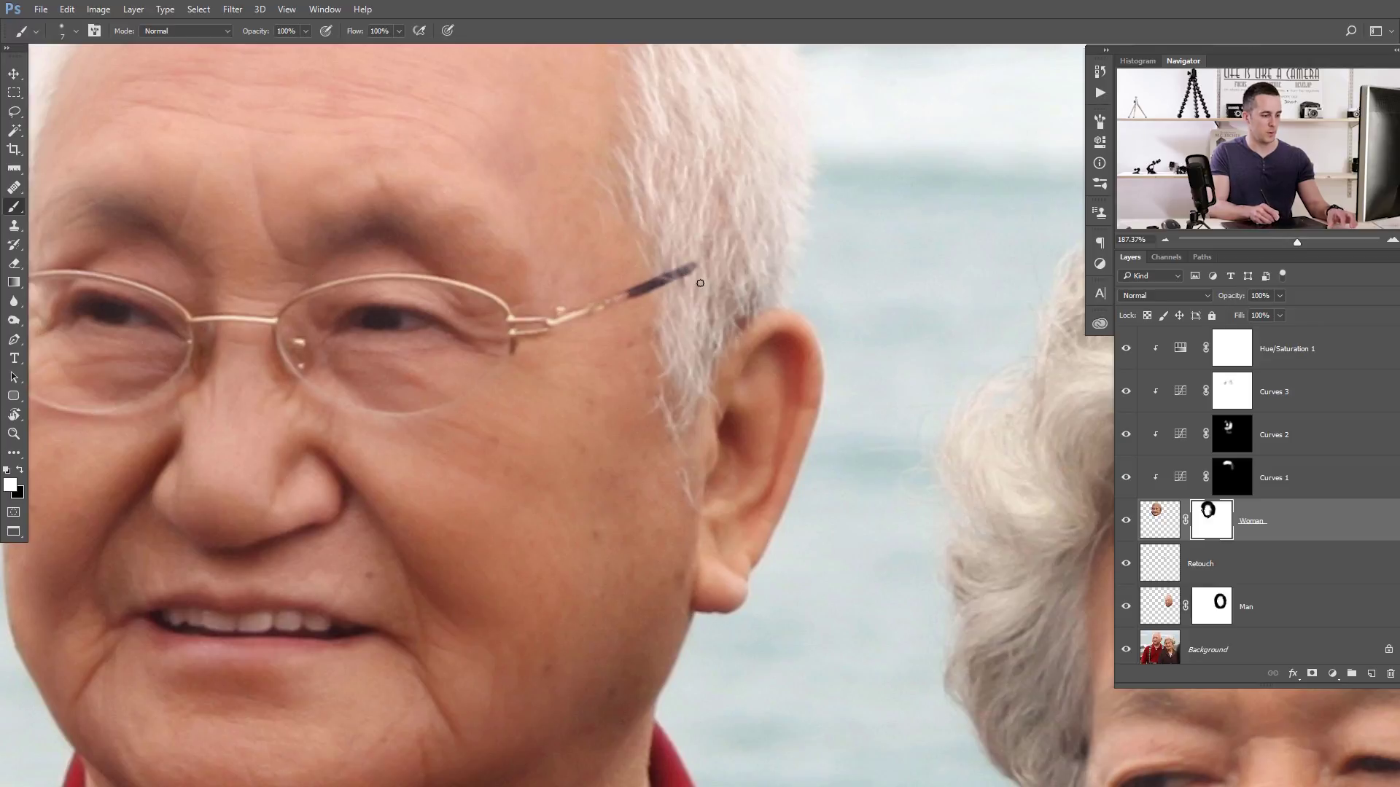
# Step: Fade the dark end of the glasses' temple into the hair by painting black at 20% opacity with a 60 px brush
pyautogui.press(']')
pyautogui.press(']')
pyautogui.press(']')
pyautogui.press(']')
pyautogui.moveTo(693, 263); pyautogui.dragTo(689, 307)
pyautogui.moveTo(690, 238); pyautogui.dragTo(689, 318)
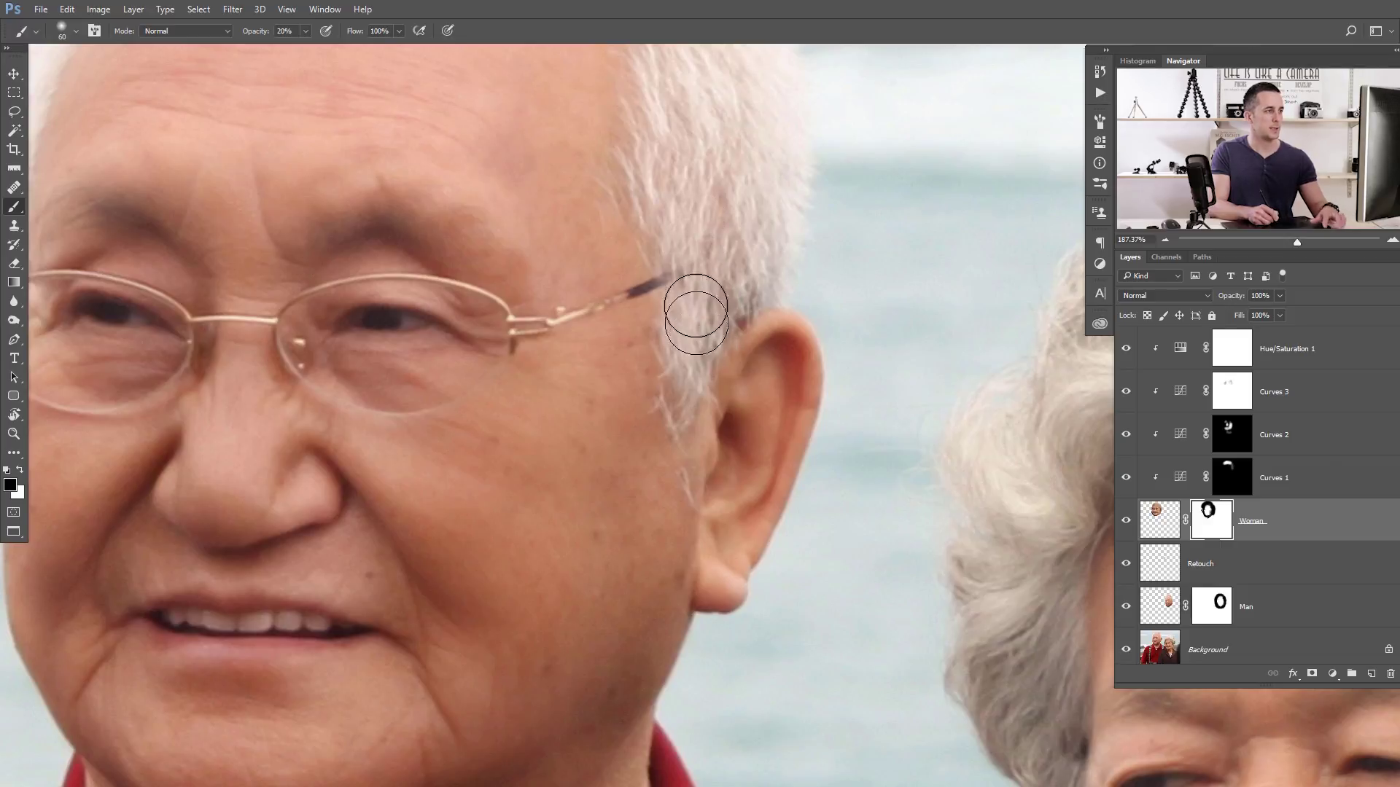
# Step: Add a Curves adjustment above Hue/Saturation 1 with a gentle S-curve, lowering the shadows and raising input 190 to output 194
pyautogui.scroll(-5, 690, 325)
pyautogui.scroll(-2, 686, 355)
pyautogui.moveTo(675, 387)
pyautogui.mouseDown()
pyautogui.moveTo(609, 321)
pyautogui.moveTo(590, 332)
pyautogui.mouseUp()
pyautogui.scroll(-1, 666, 355)
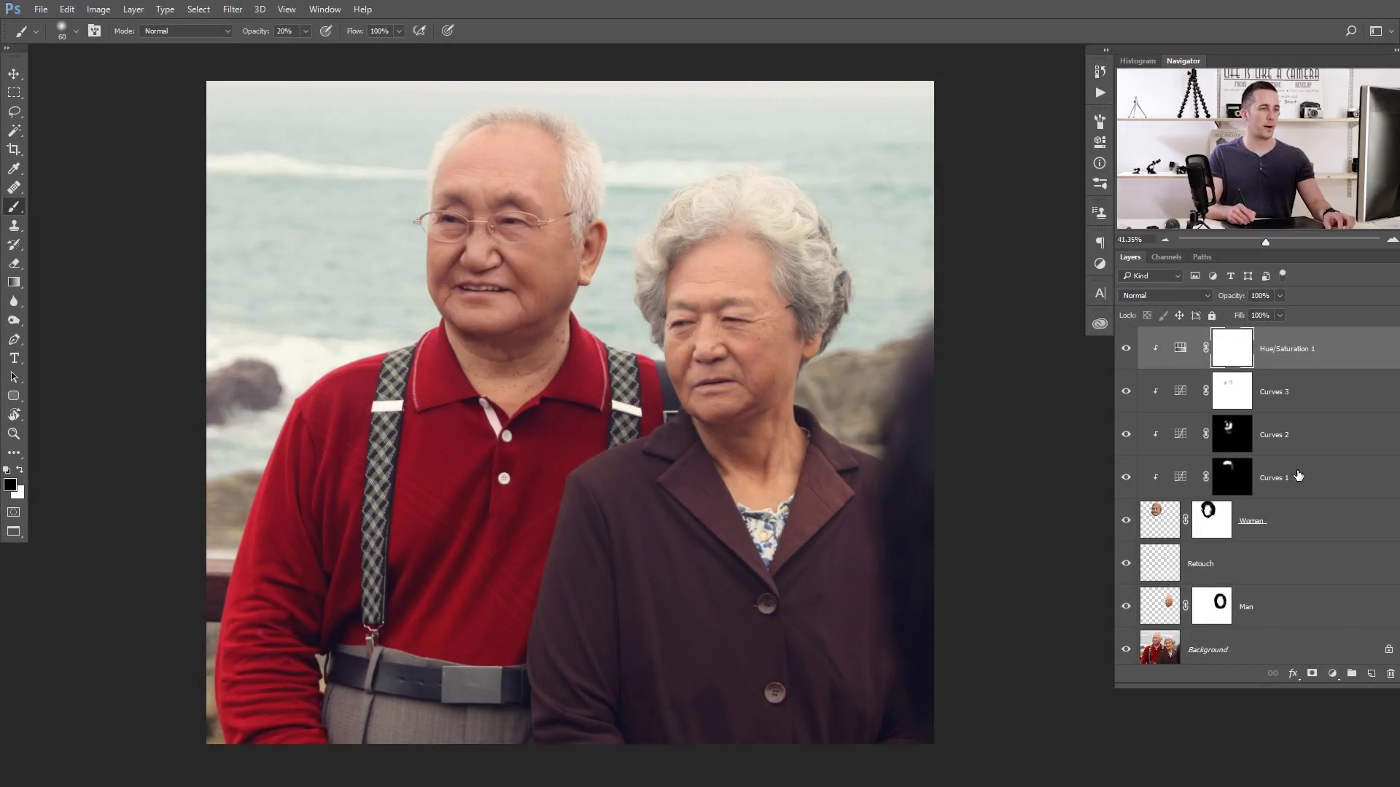
pyautogui.click(1334, 675)
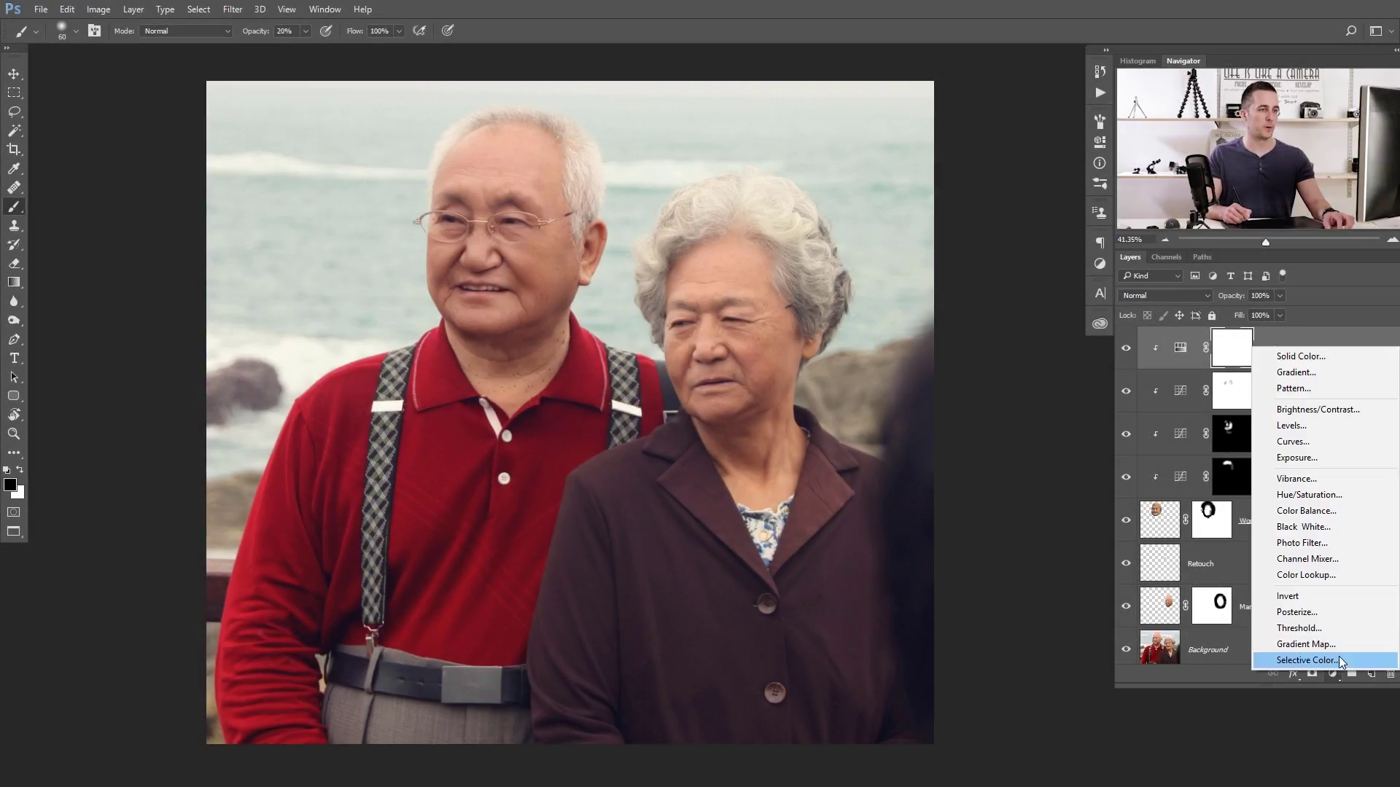
pyautogui.click(1311, 440)
pyautogui.click(965, 287)
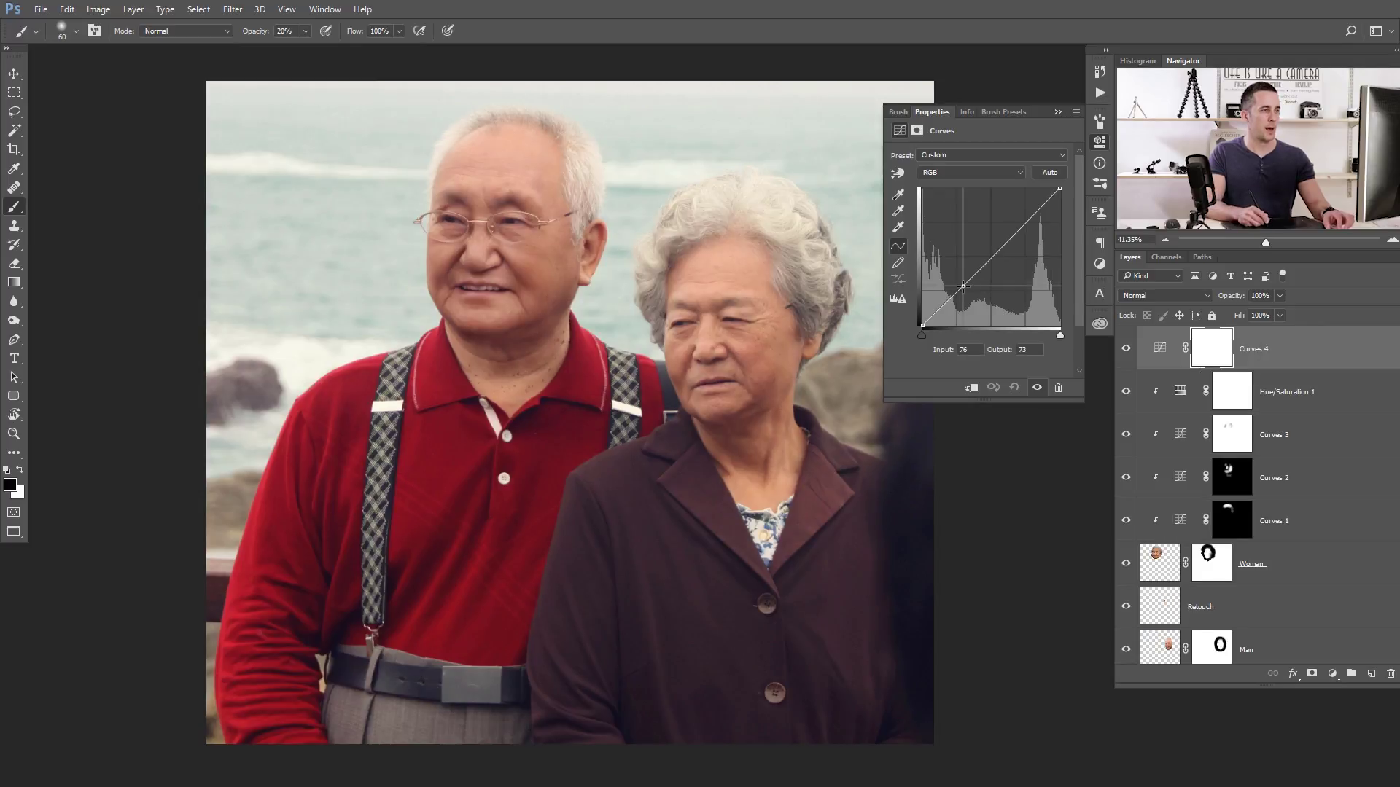
pyautogui.moveTo(965, 287); pyautogui.dragTo(965, 290)
pyautogui.moveTo(1024, 226); pyautogui.dragTo(1024, 221)
pyautogui.click(967, 288)
pyautogui.moveTo(966, 289); pyautogui.dragTo(965, 294)
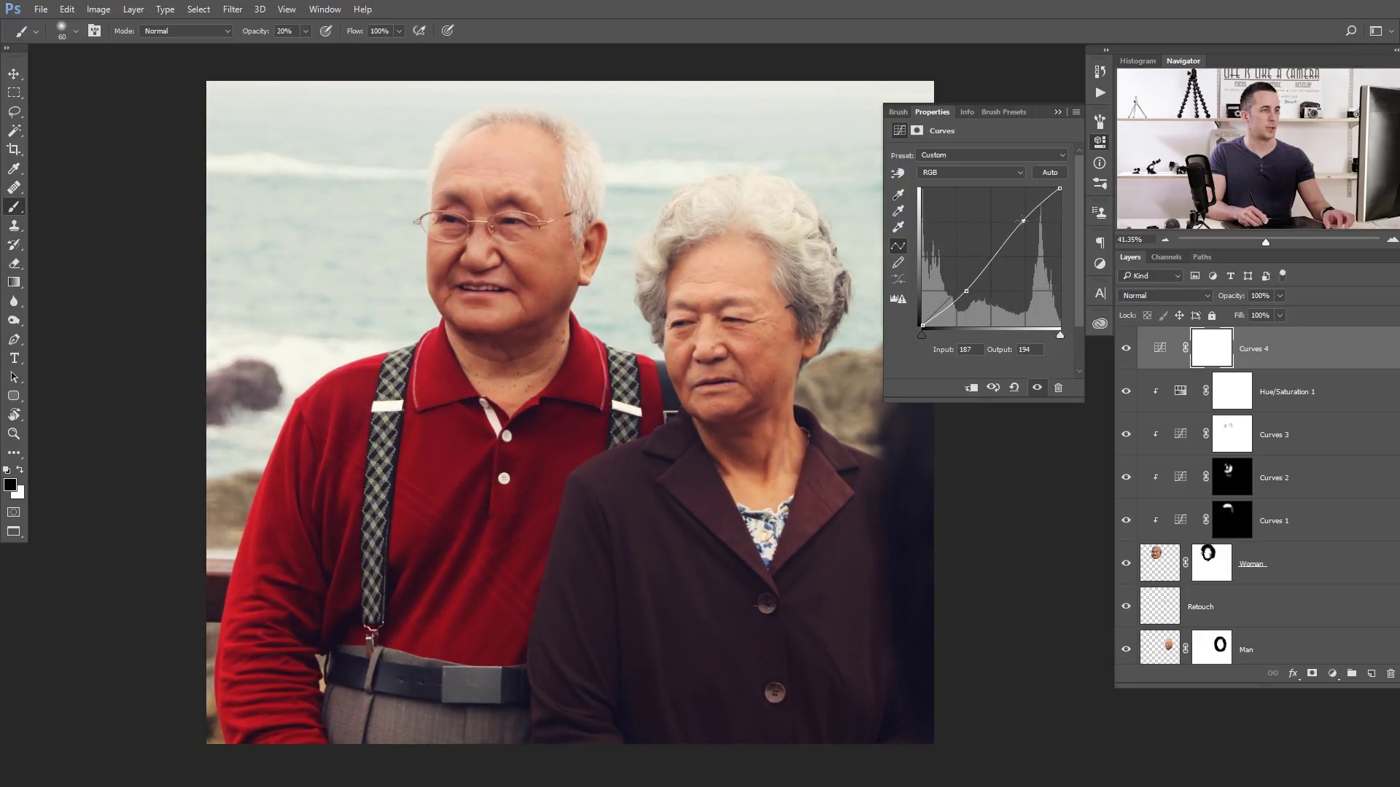
pyautogui.moveTo(1023, 219); pyautogui.dragTo(1024, 221)
# Step: Compare Luminosity and Normal blending on the Curves 4 layer and settle on Luminosity
pyautogui.click(1173, 299)
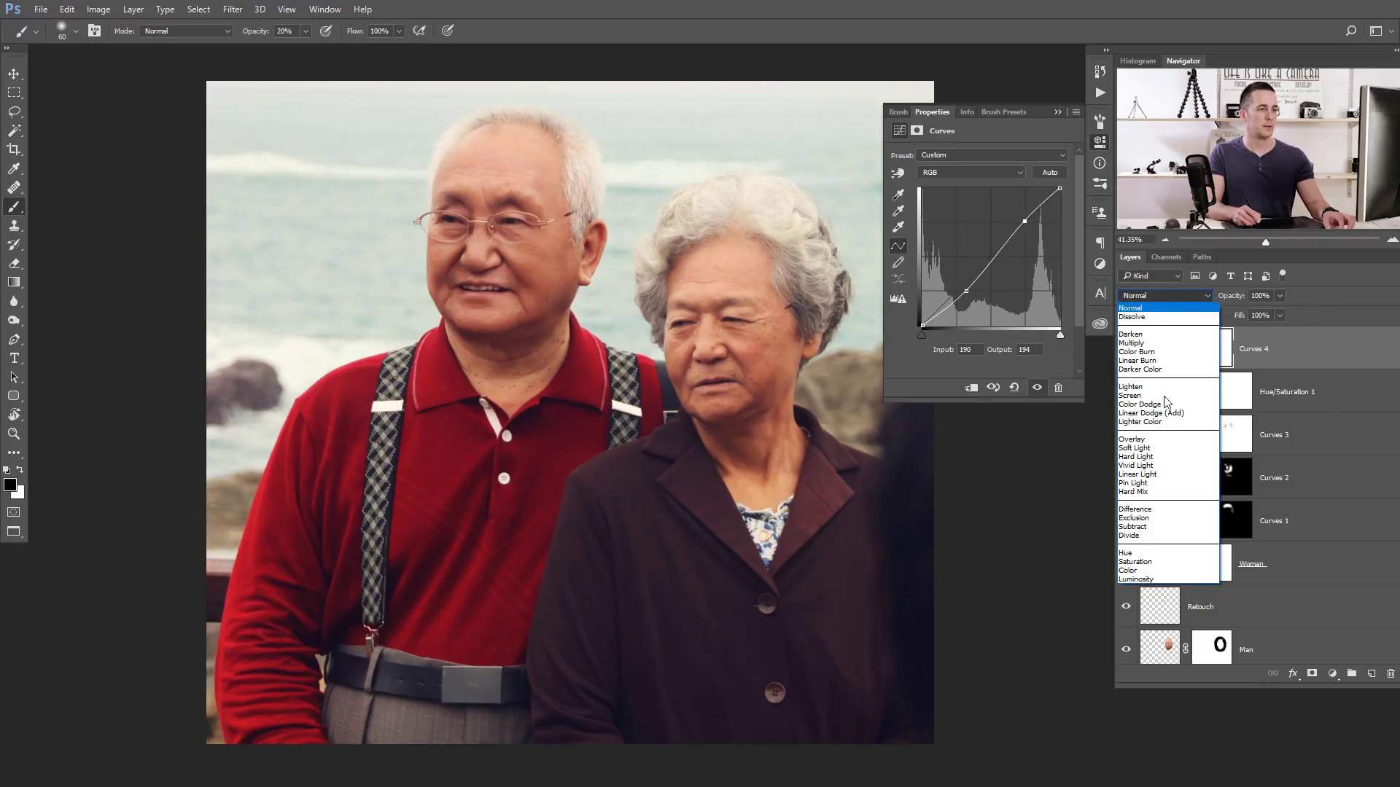
pyautogui.click(1159, 578)
pyautogui.click(1148, 299)
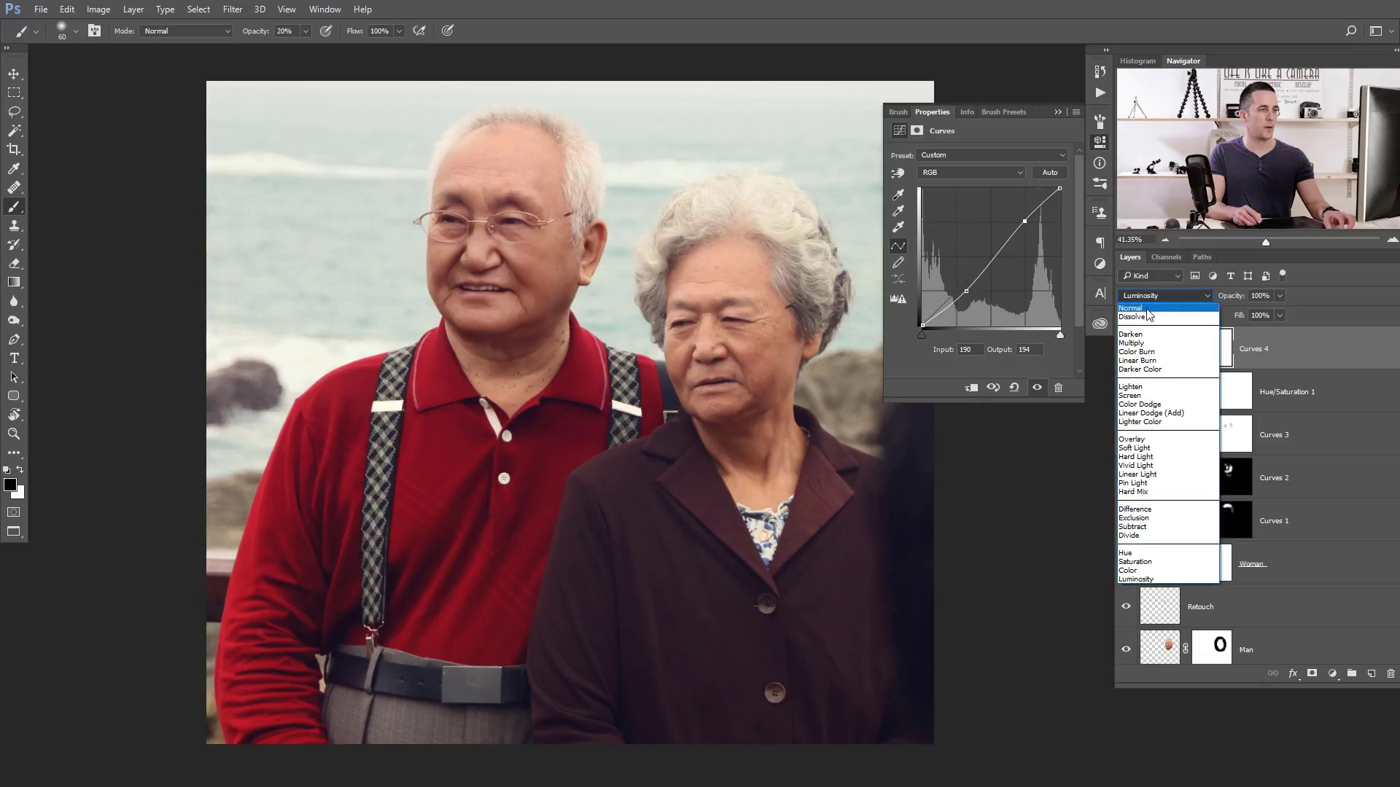
pyautogui.click(1132, 309)
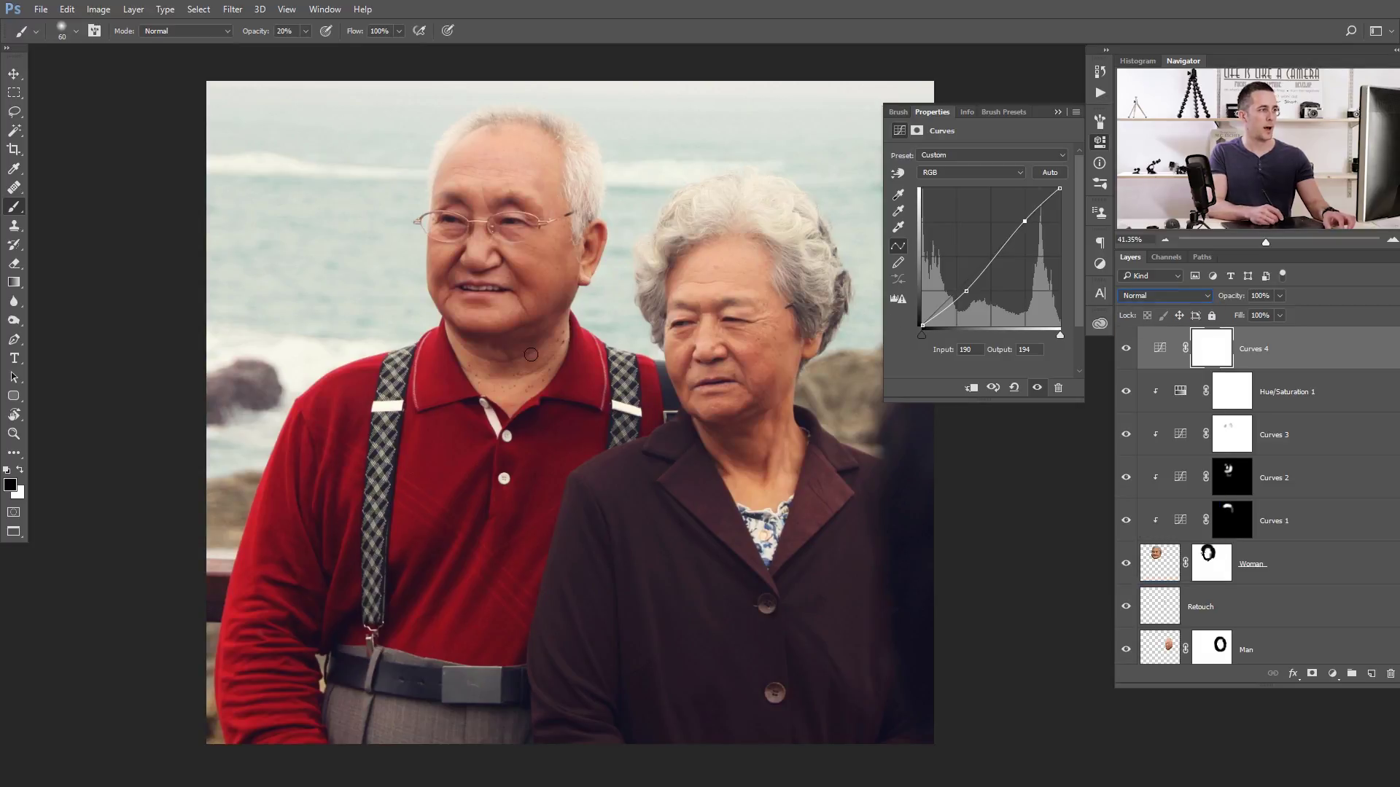
pyautogui.click(1163, 295)
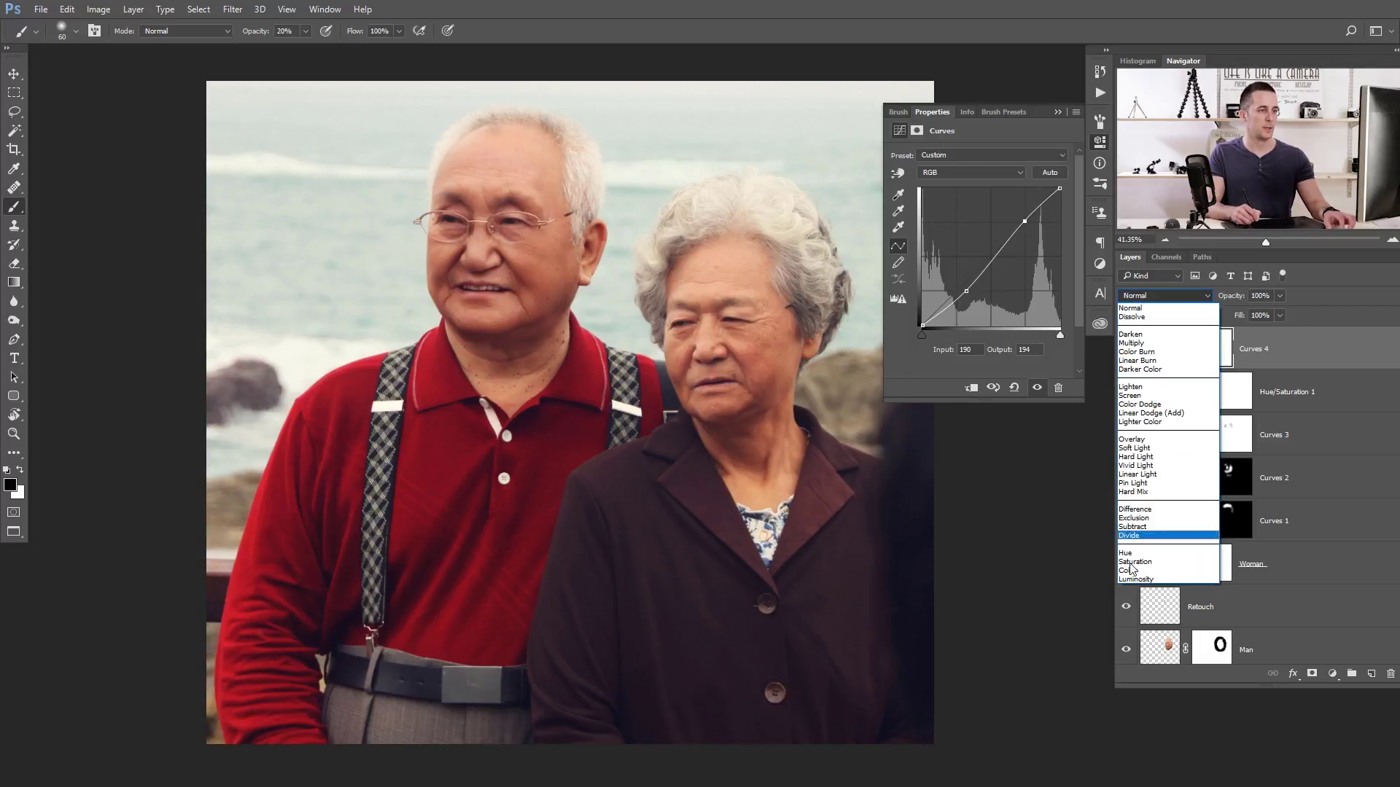
pyautogui.click(1130, 580)
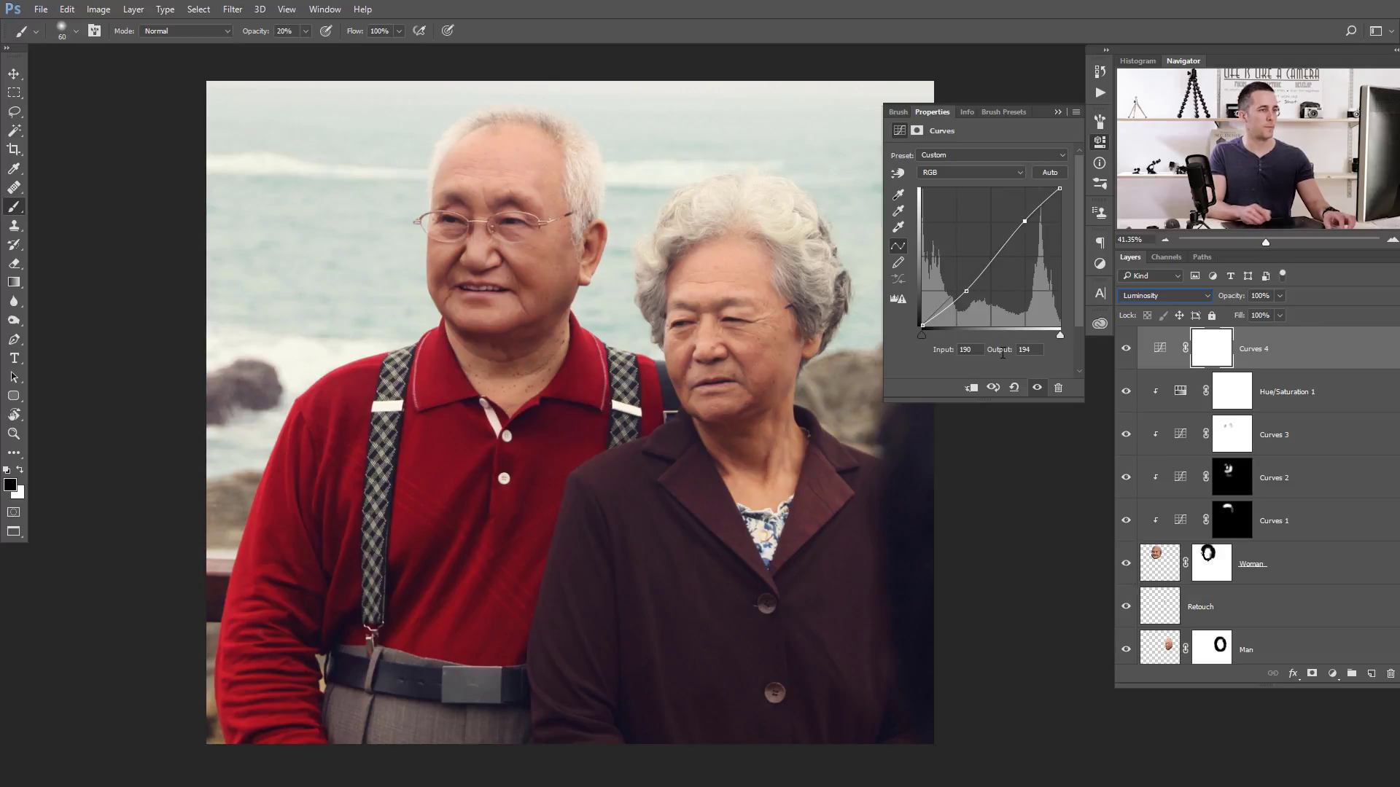
# Step: Compare the photo's contrast with the Curves 4 layer hidden and shown
pyautogui.click(1127, 349)
pyautogui.click(1127, 349)
pyautogui.click(1127, 349)
pyautogui.click(1127, 348)
# Step: Add a Hue/Saturation adjustment above Curves 4 and set its saturation to -31
pyautogui.click(1332, 673)
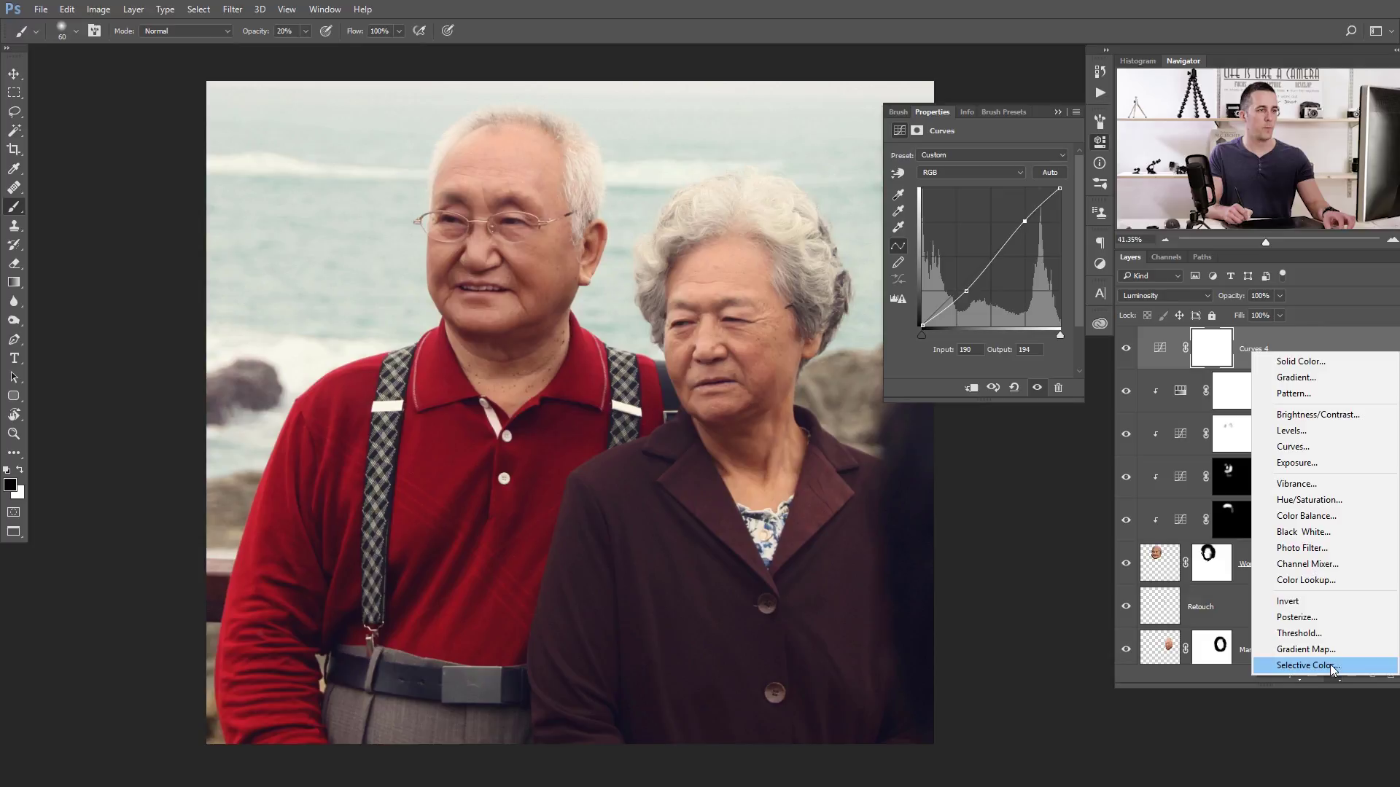
pyautogui.click(1290, 502)
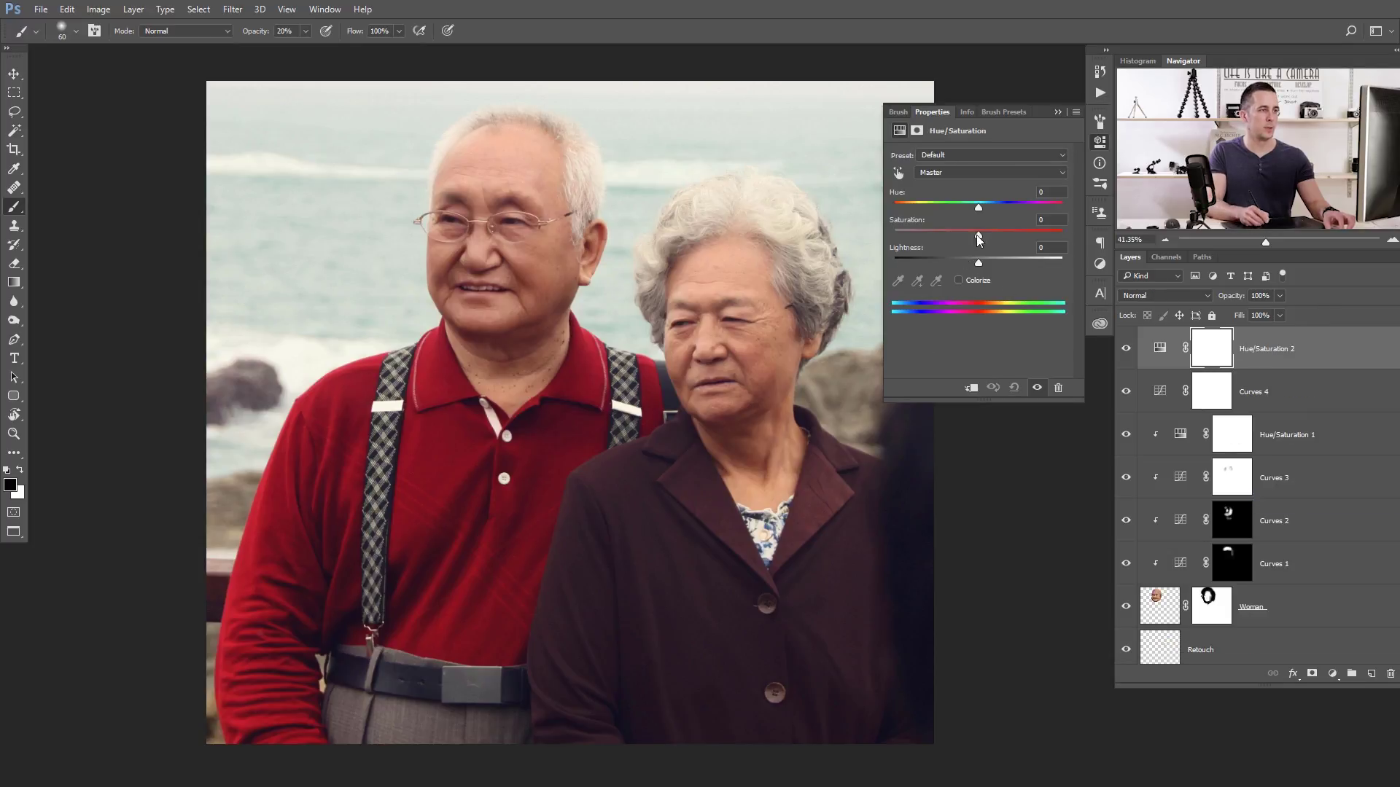
pyautogui.moveTo(964, 235); pyautogui.dragTo(952, 237)
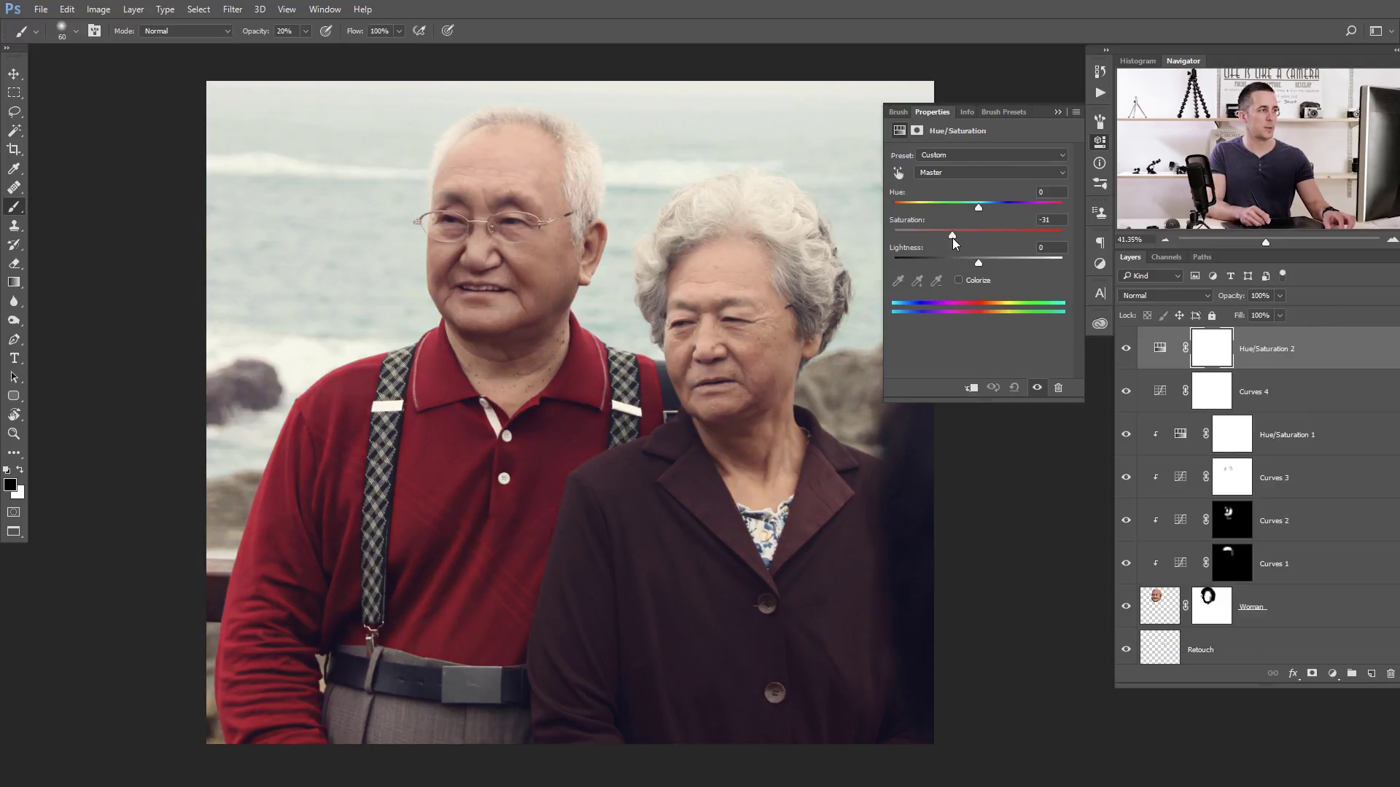
pyautogui.click(1056, 113)
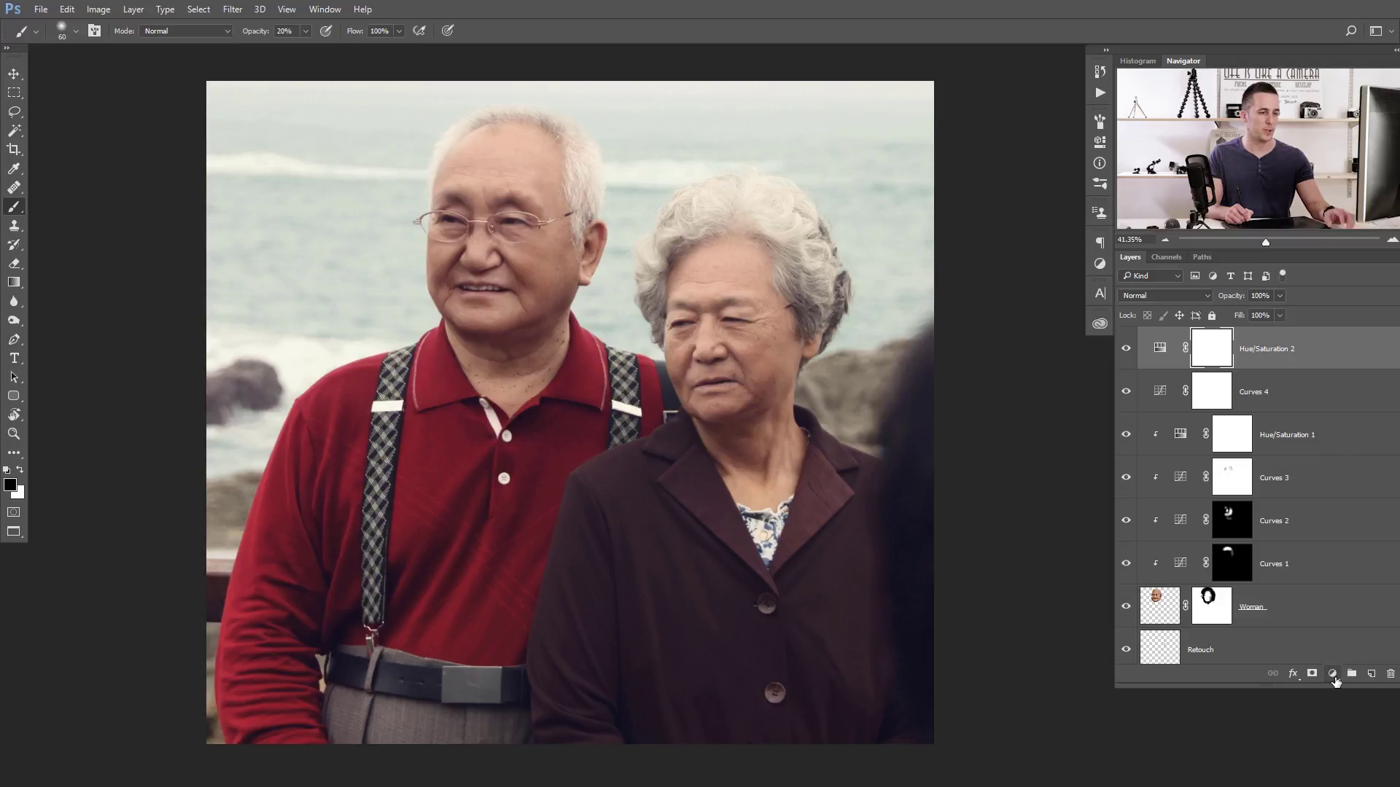
# Step: Add a Solid Color fill layer in dark blue 060712 at the top of the stack and set its blending mode to Exclusion
pyautogui.click(1333, 677)
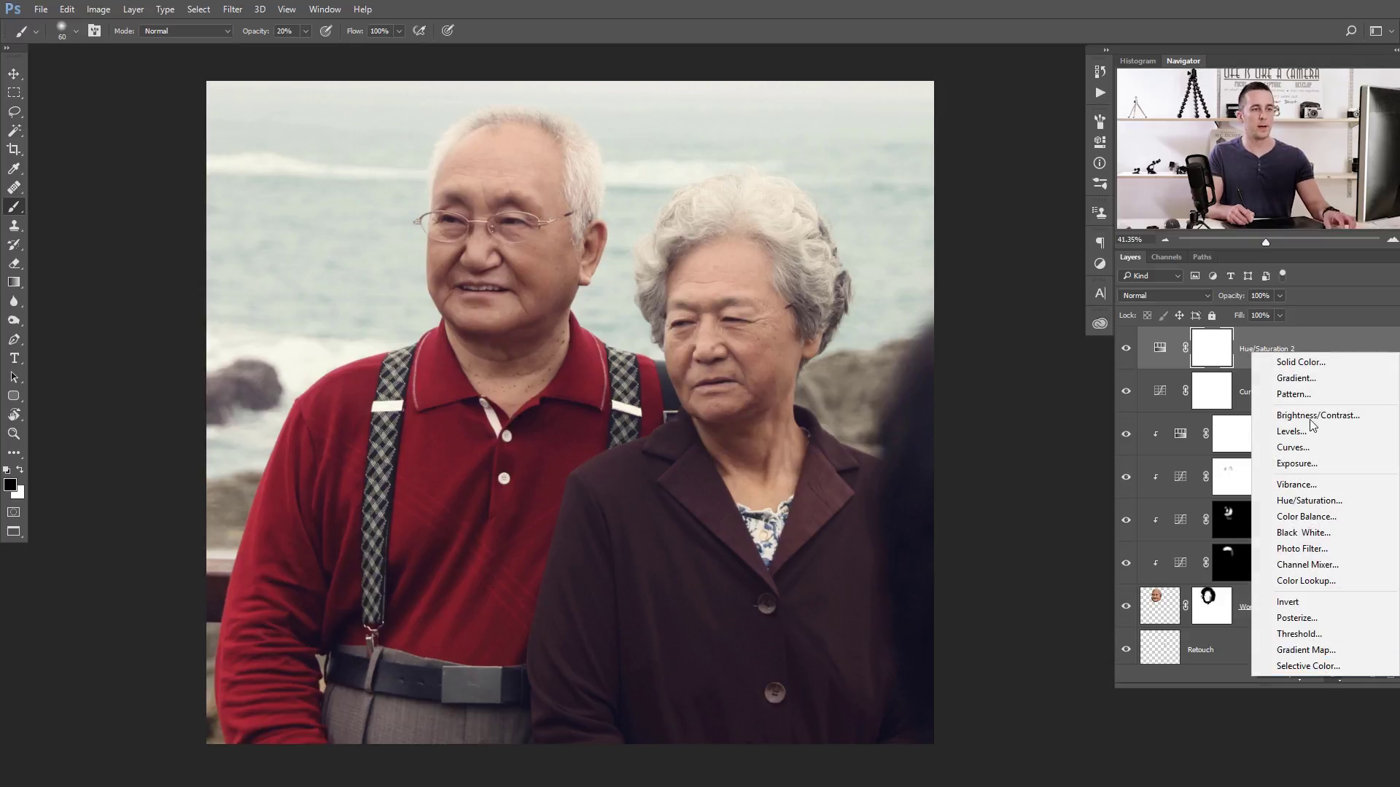
pyautogui.click(1297, 365)
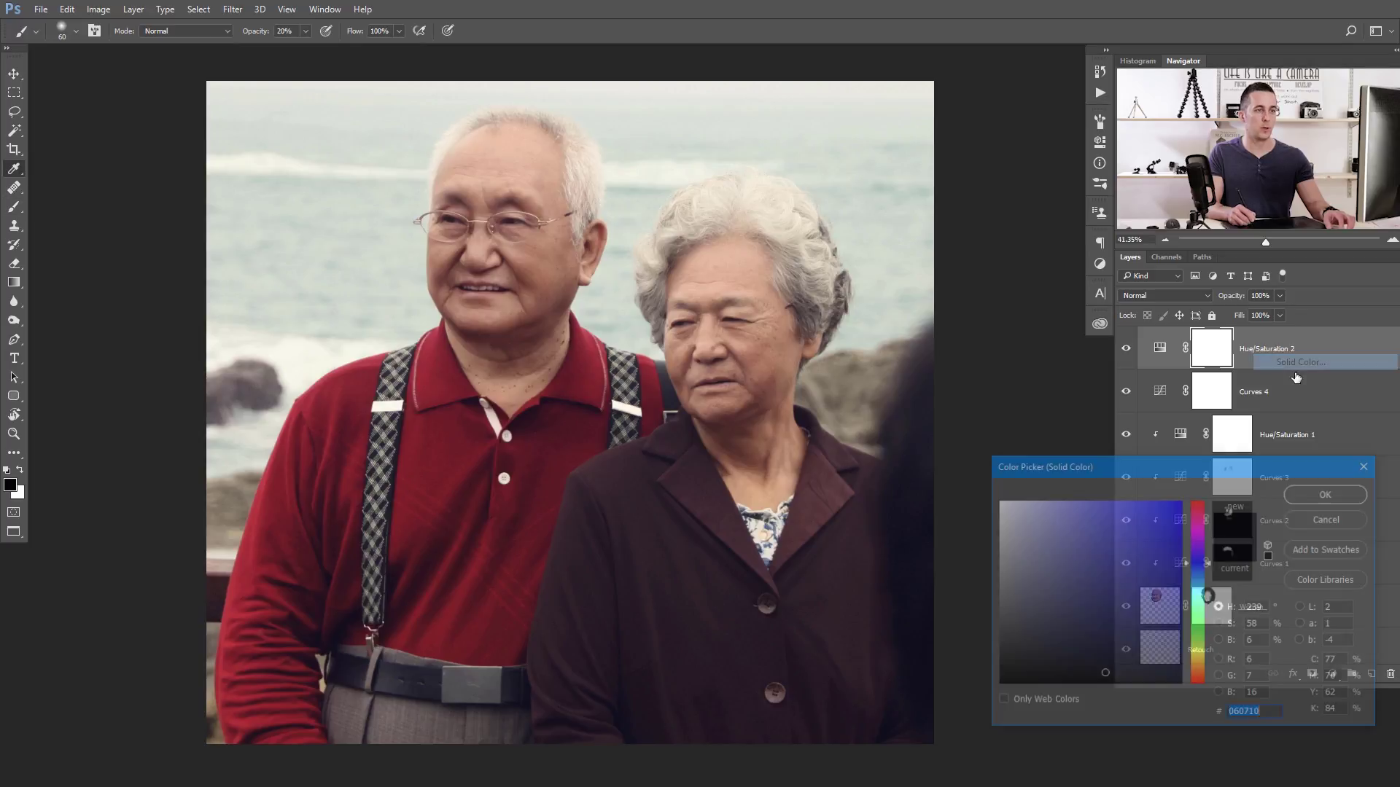
pyautogui.moveTo(1200, 590); pyautogui.dragTo(1200, 561)
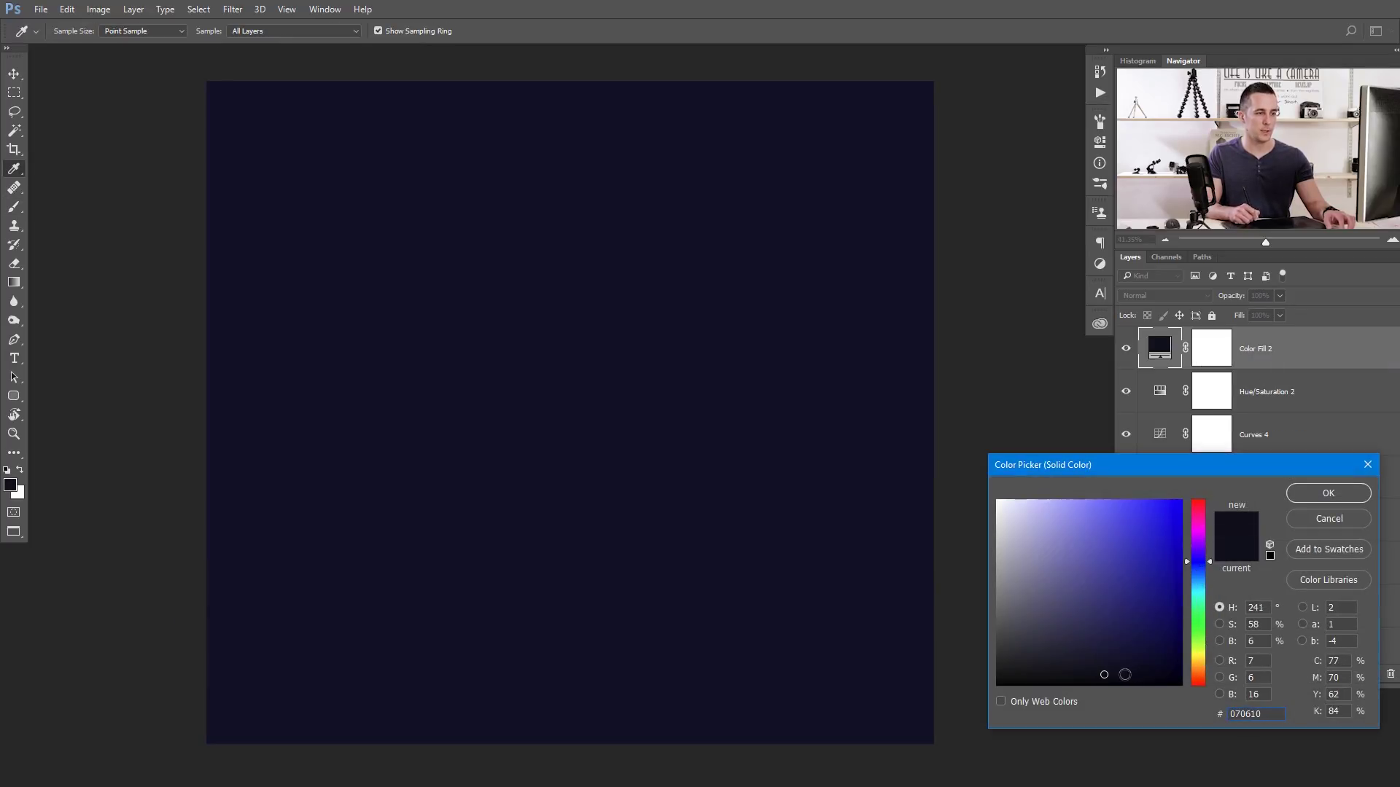
pyautogui.moveTo(1125, 675); pyautogui.dragTo(1125, 672)
pyautogui.moveTo(1196, 562); pyautogui.dragTo(1195, 566)
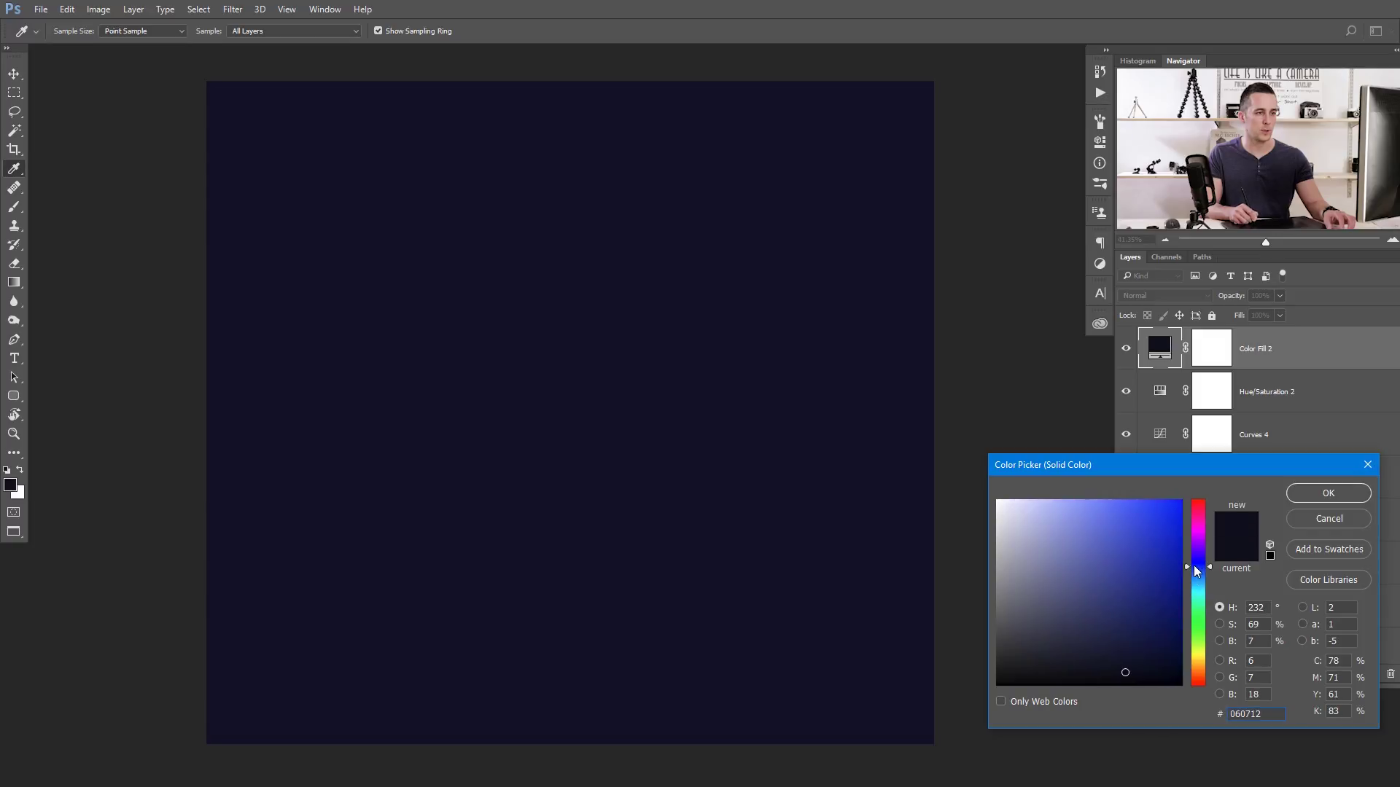
pyautogui.click(1314, 493)
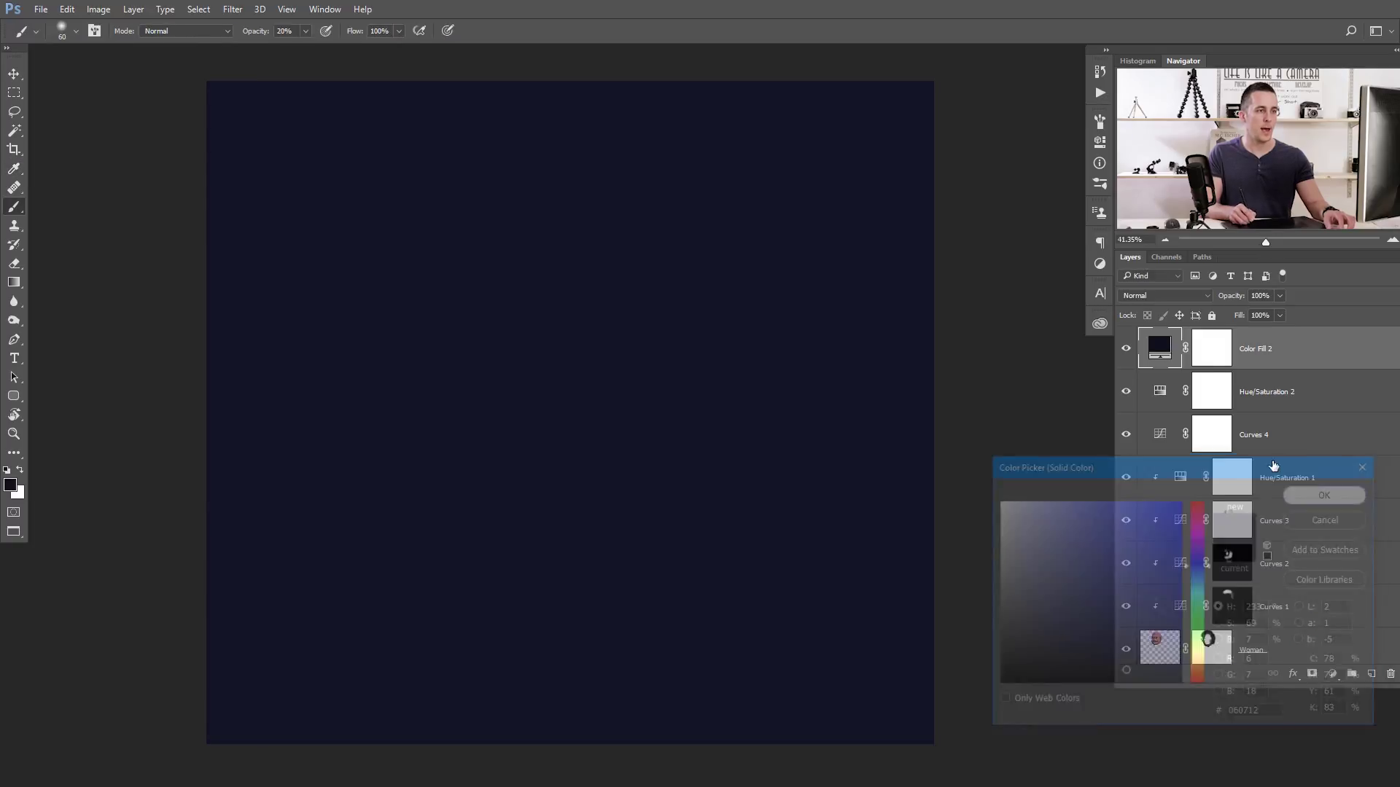
pyautogui.click(1166, 296)
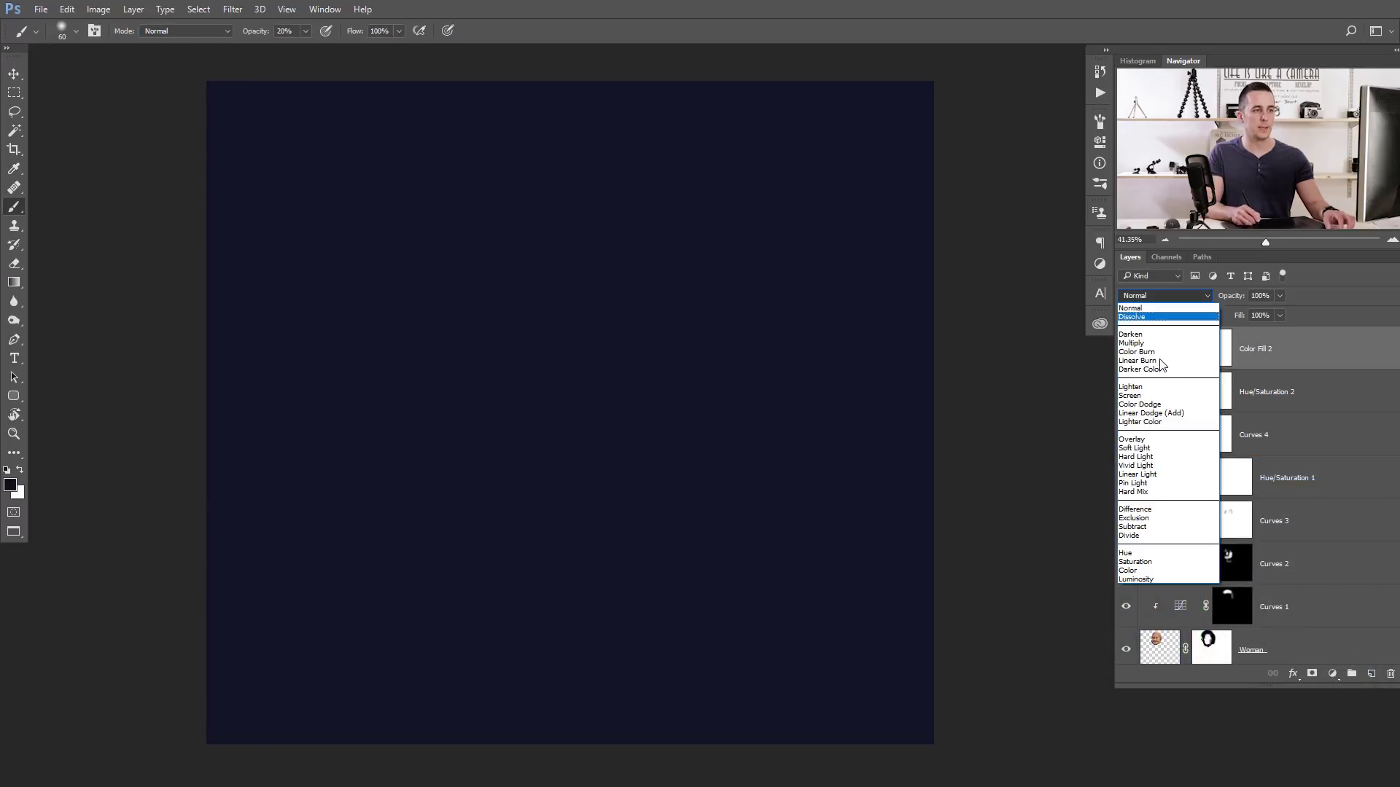
pyautogui.click(1149, 519)
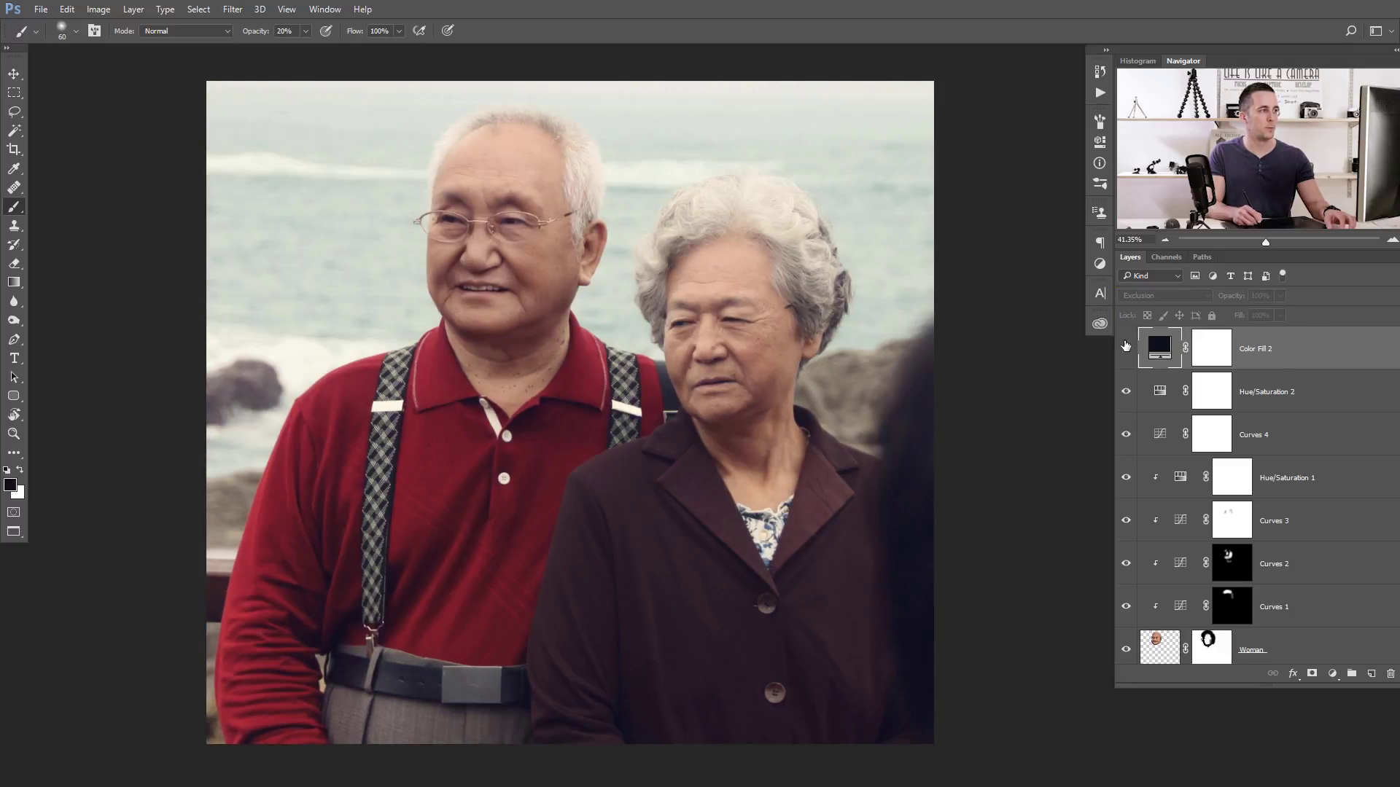
# Step: Try blue and yellow tints for the Color Fill 2 layer and set its colour to dark green 061204
pyautogui.doubleClick(1160, 355)
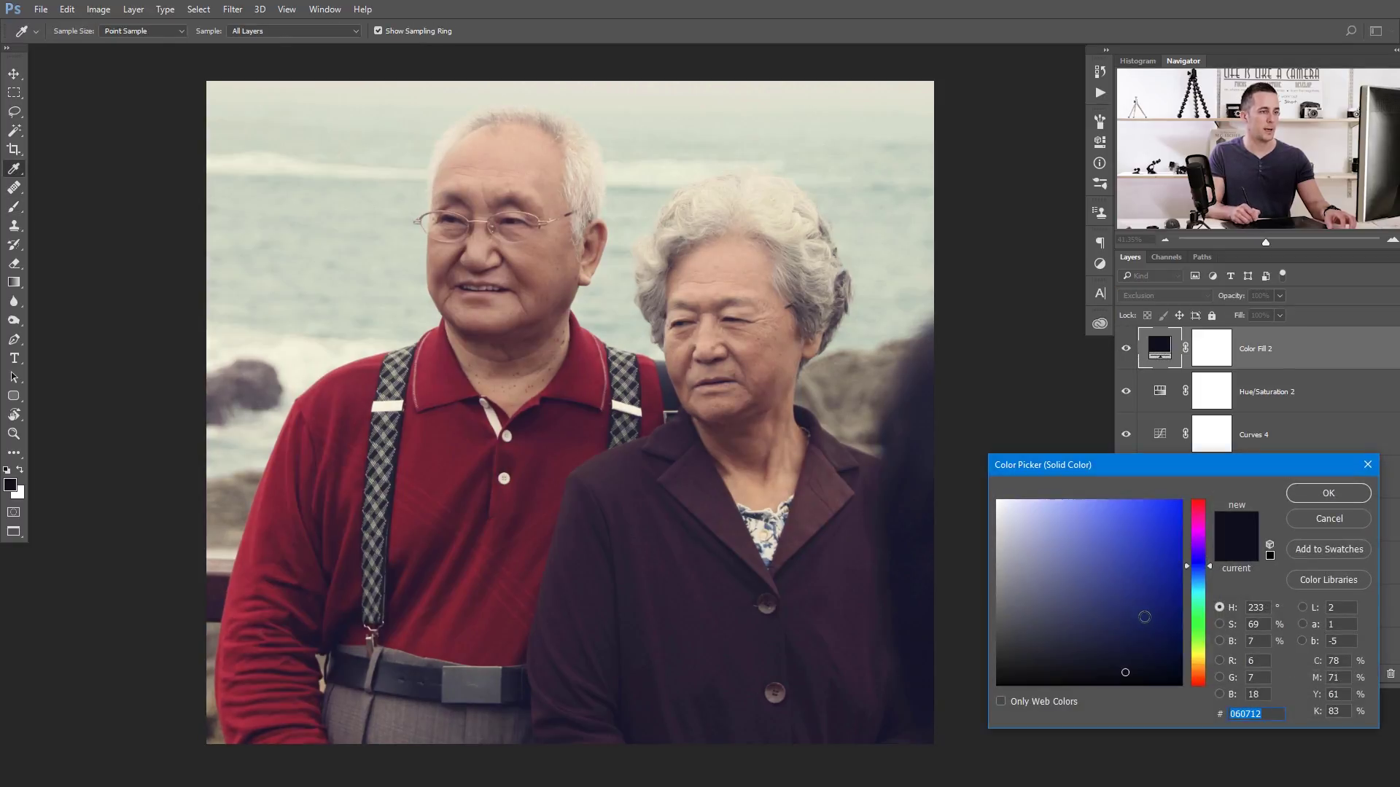
pyautogui.moveTo(1104, 663)
pyautogui.mouseDown()
pyautogui.moveTo(1118, 634)
pyautogui.moveTo(1137, 672)
pyautogui.mouseUp()
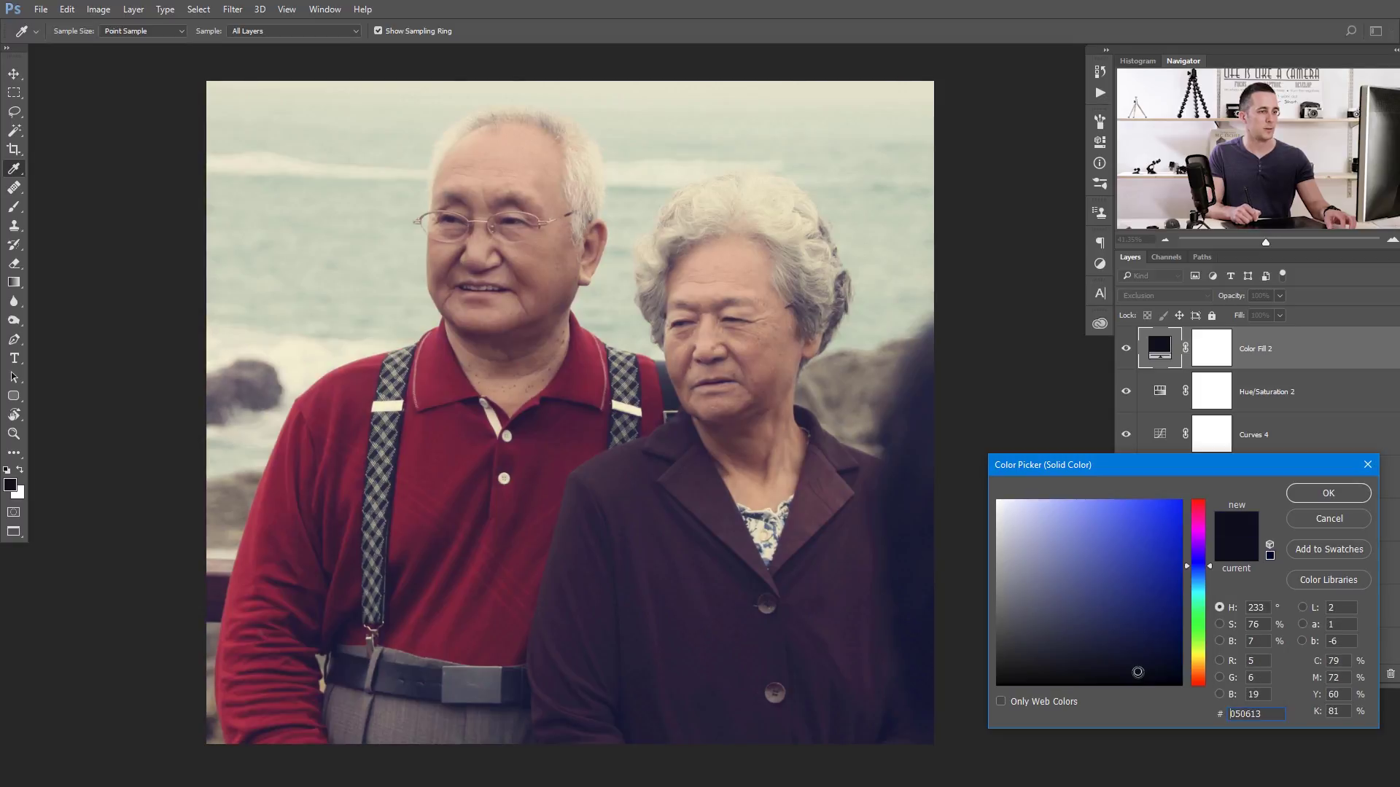
pyautogui.moveTo(1201, 603); pyautogui.dragTo(1201, 659)
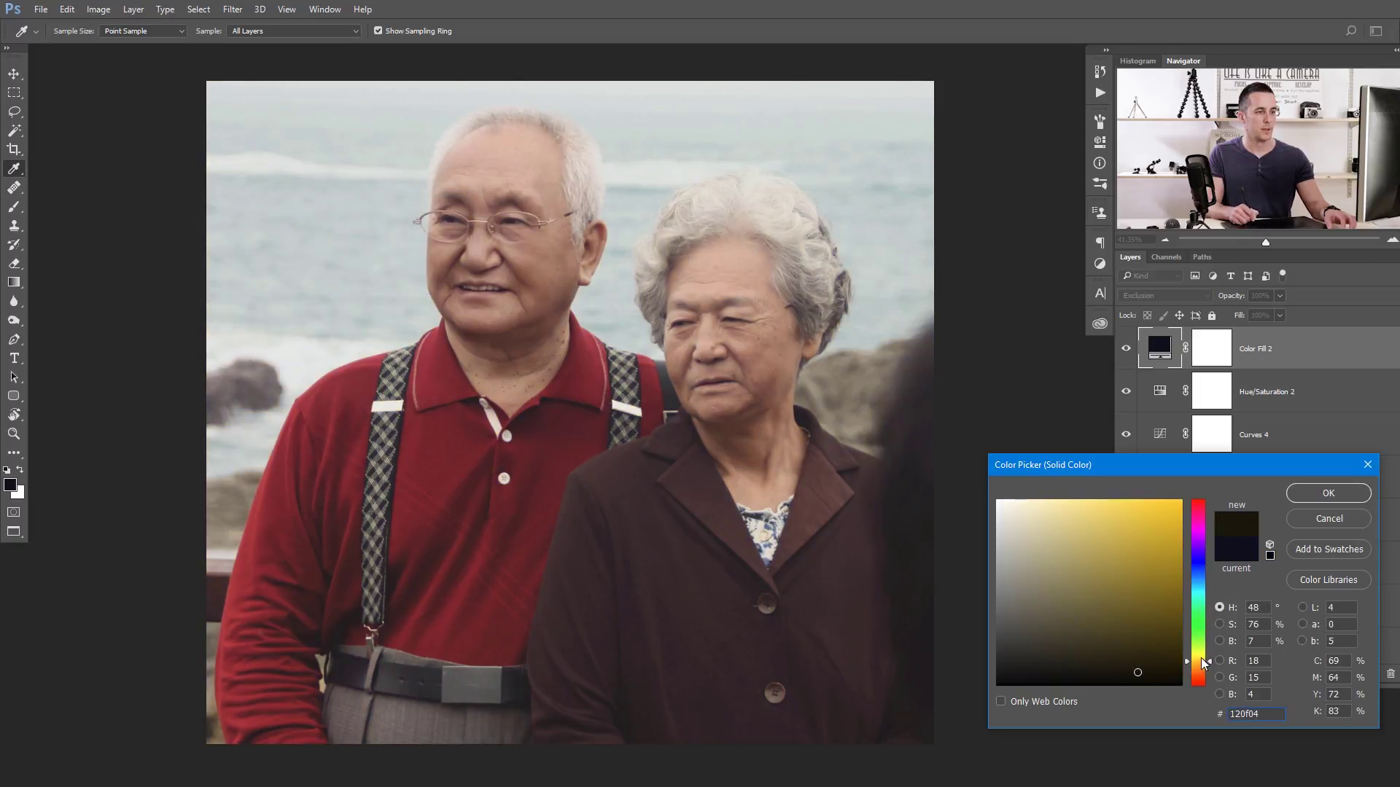
pyautogui.click(1200, 657)
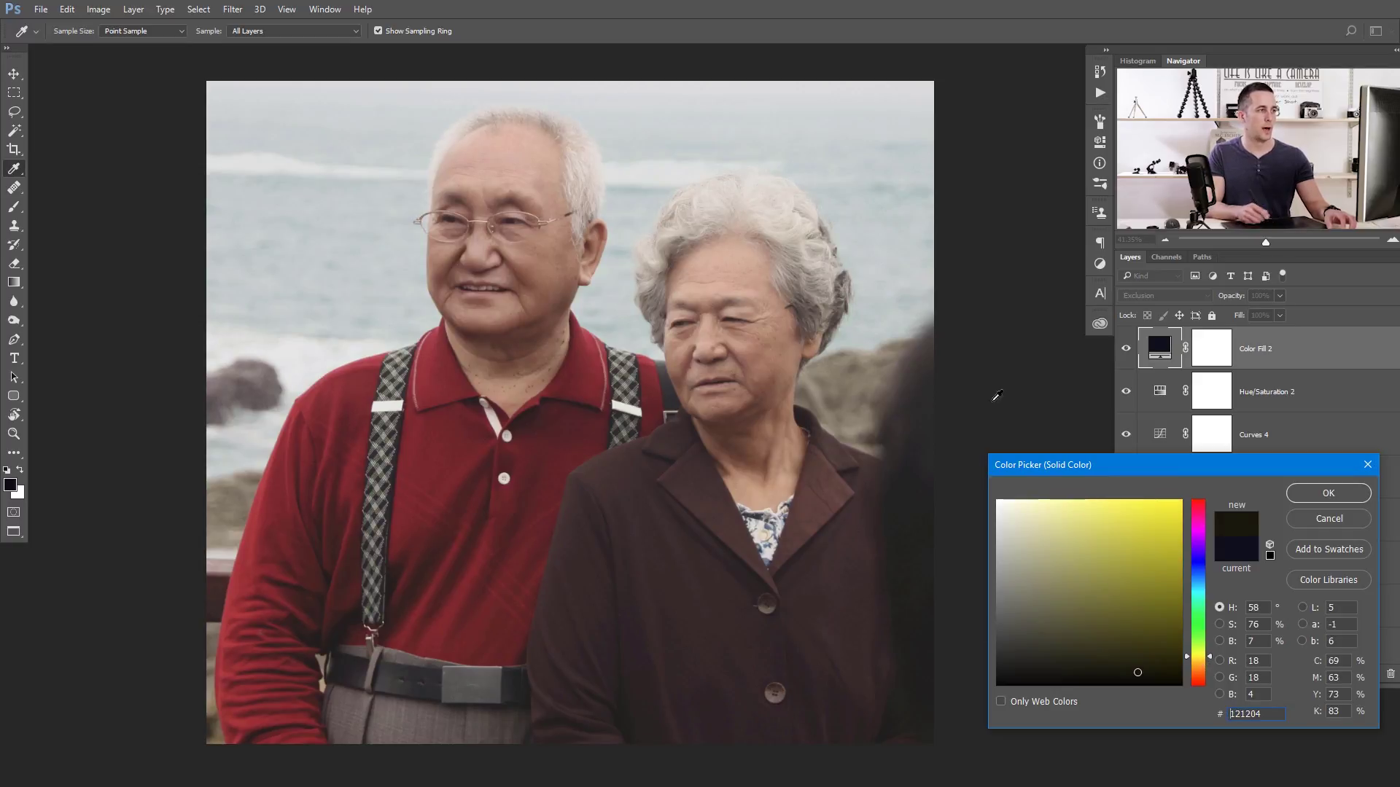
pyautogui.click(1200, 606)
pyautogui.moveTo(1199, 619); pyautogui.dragTo(1199, 627)
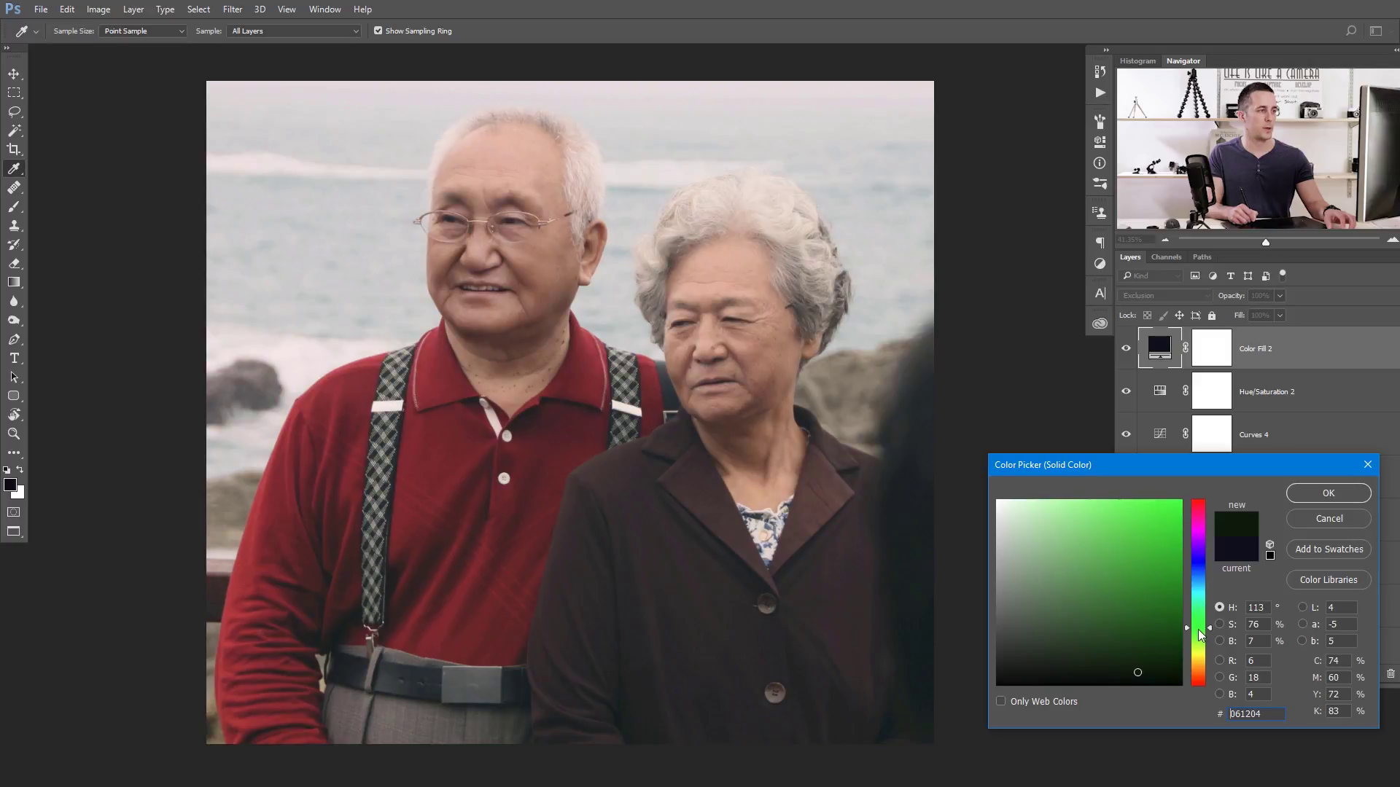
pyautogui.click(1328, 493)
# Step: Compare the photo's colour tone with the Color Fill 2 layer hidden and shown
pyautogui.click(1126, 349)
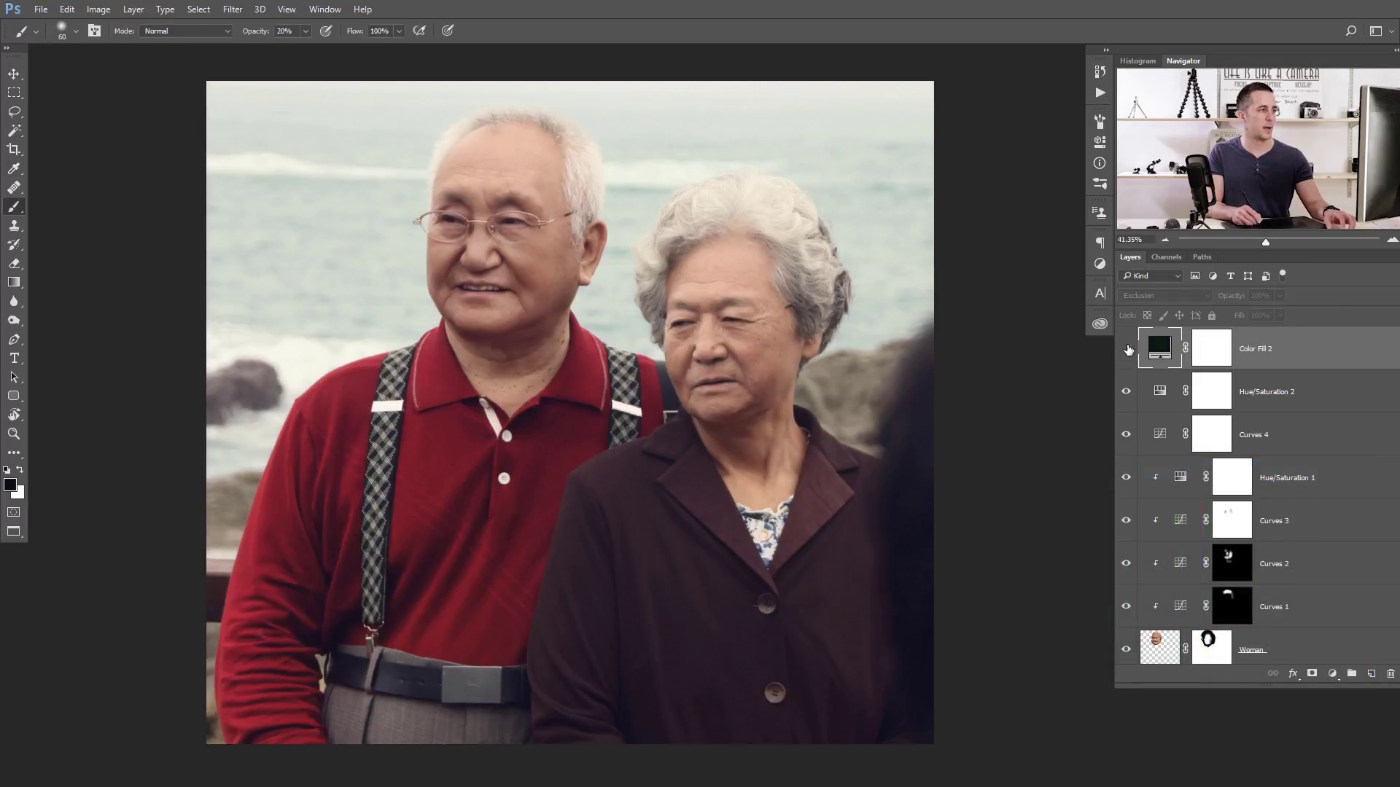
pyautogui.click(1127, 350)
pyautogui.click(1127, 349)
pyautogui.click(1127, 350)
# Step: Add a Curves adjustment above Color Fill 2 and shape a gentle S-curve, raising the highlights from input 166 to output 176
pyautogui.click(1333, 675)
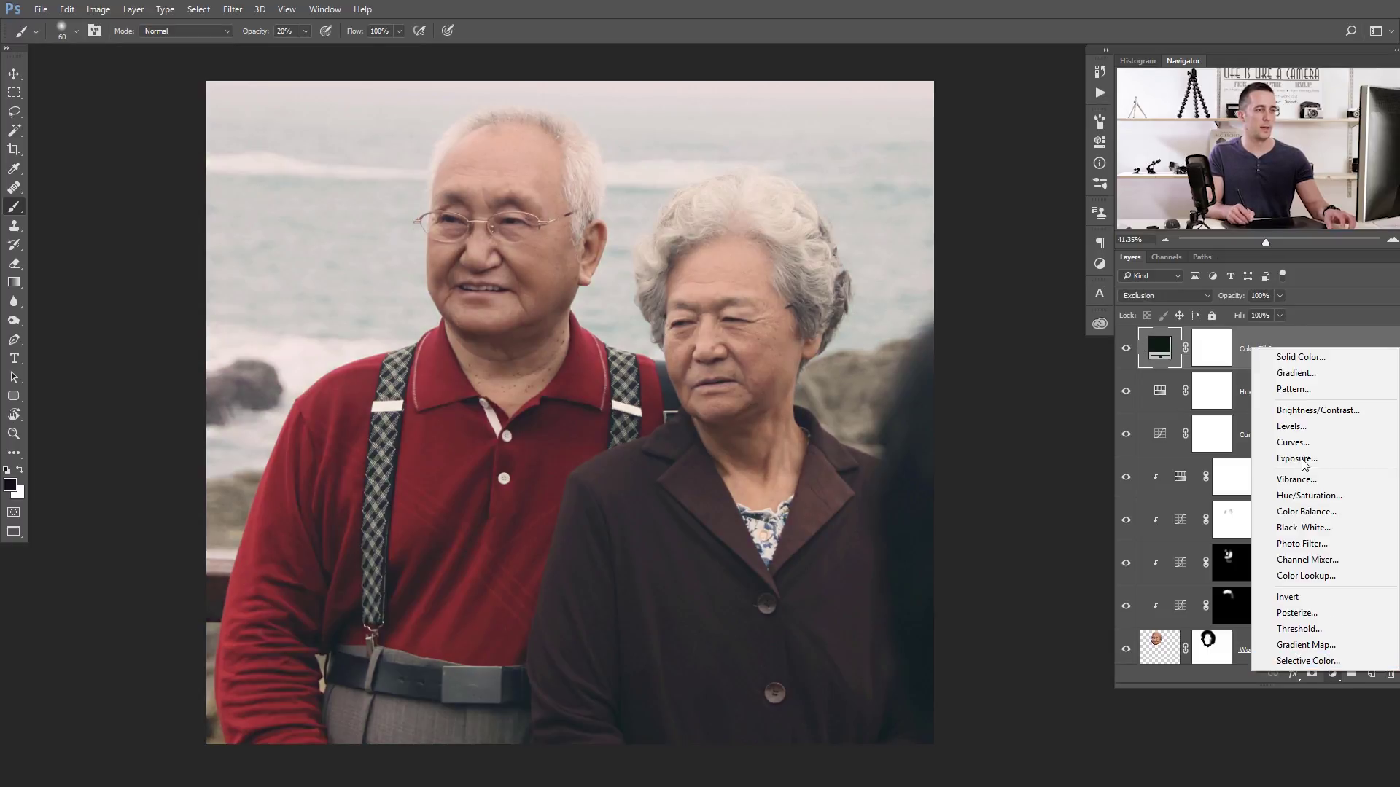
pyautogui.click(1302, 447)
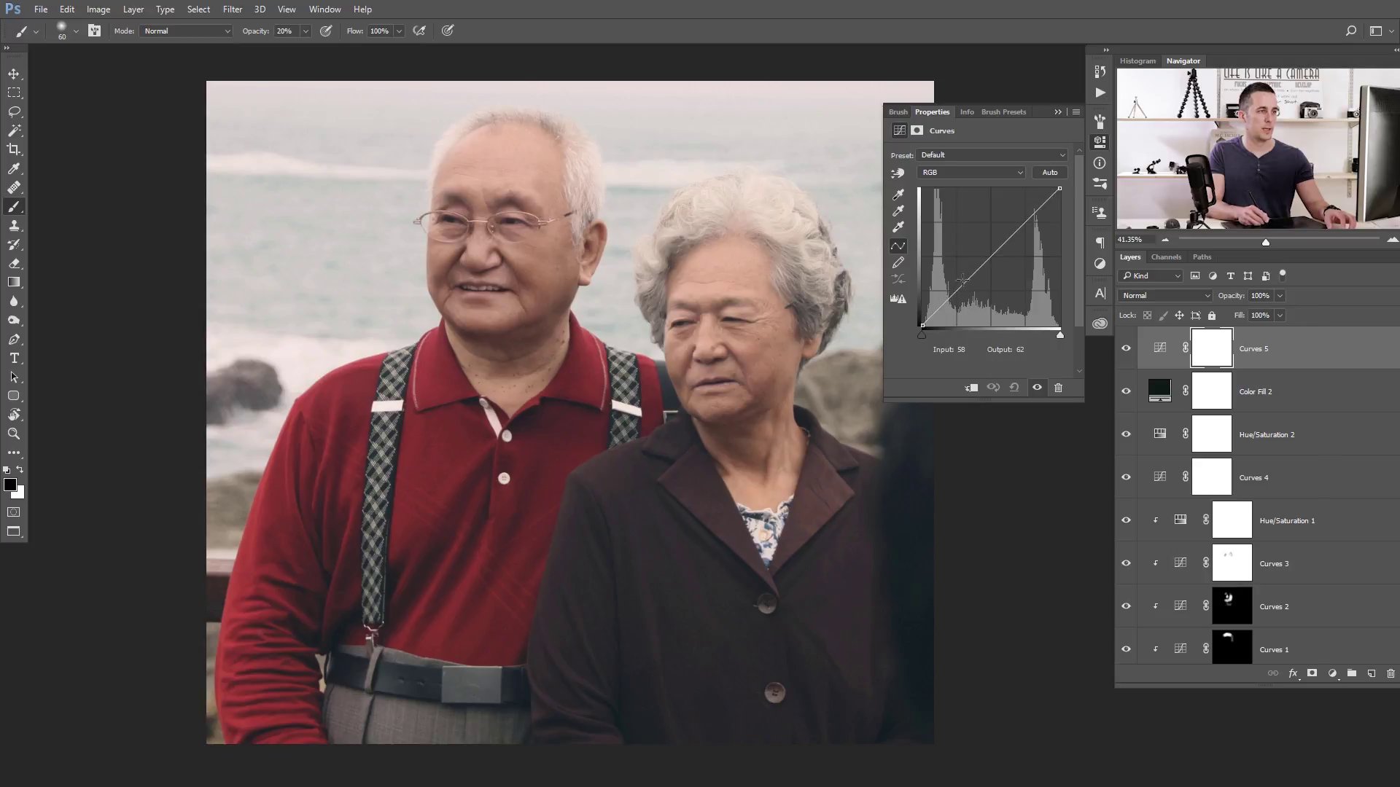
pyautogui.click(970, 282)
pyautogui.moveTo(1011, 237); pyautogui.dragTo(1011, 231)
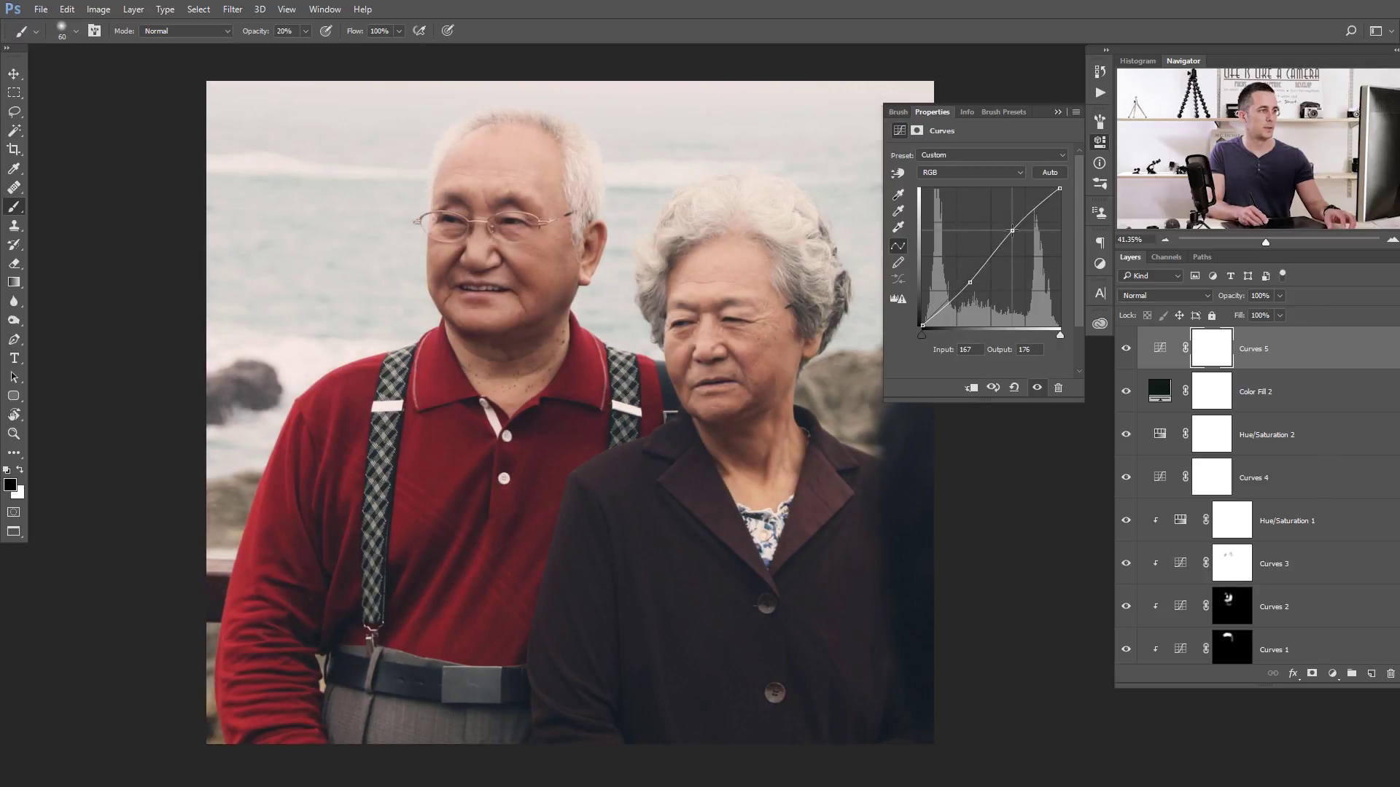
pyautogui.click(1058, 112)
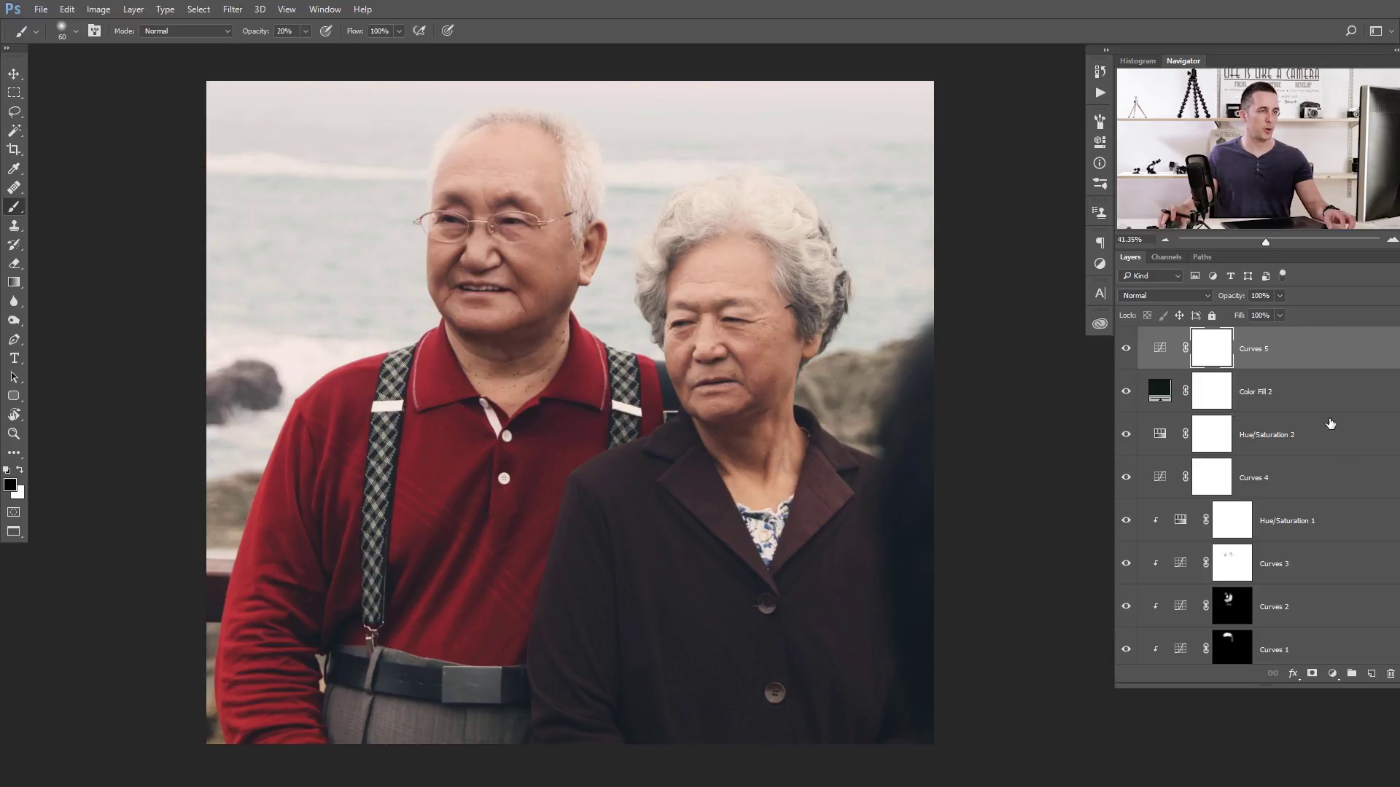
# Step: Compare the original photo with the finished face swap by showing only the Background layer and restoring all layers
pyautogui.scroll(-3, 1254, 511)
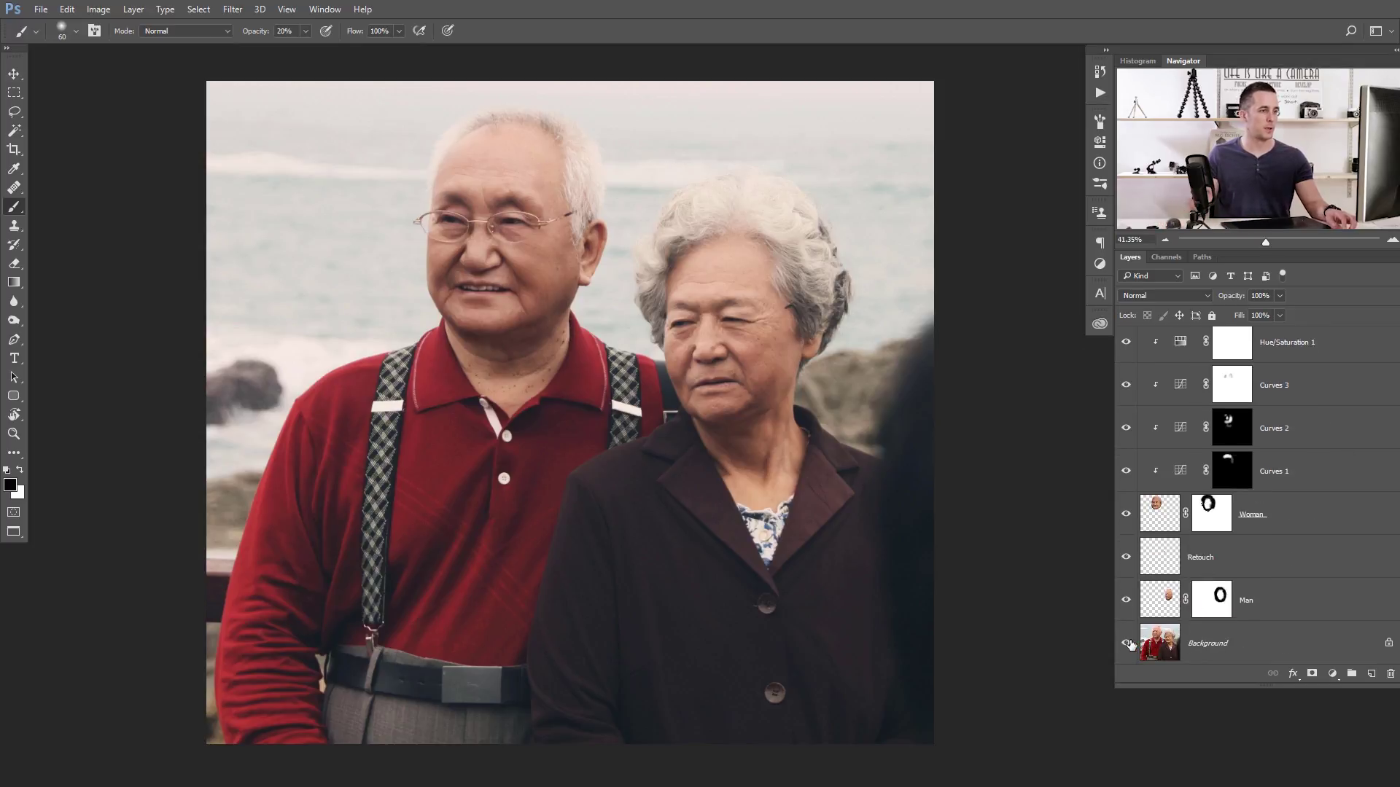
pyautogui.keyDown('alt'); pyautogui.click(1127, 645); pyautogui.keyUp('alt')
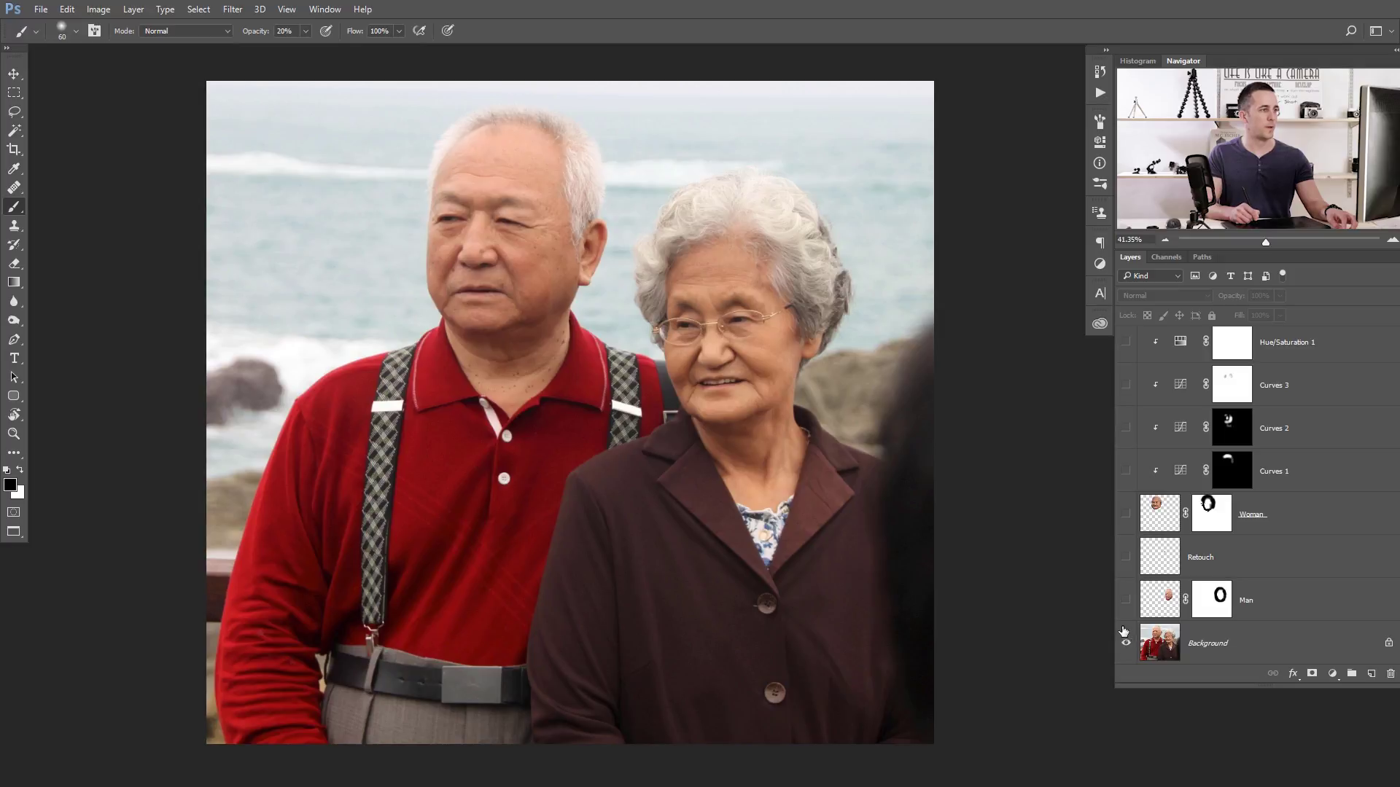
pyautogui.keyDown('alt'); pyautogui.click(1126, 644); pyautogui.keyUp('alt')
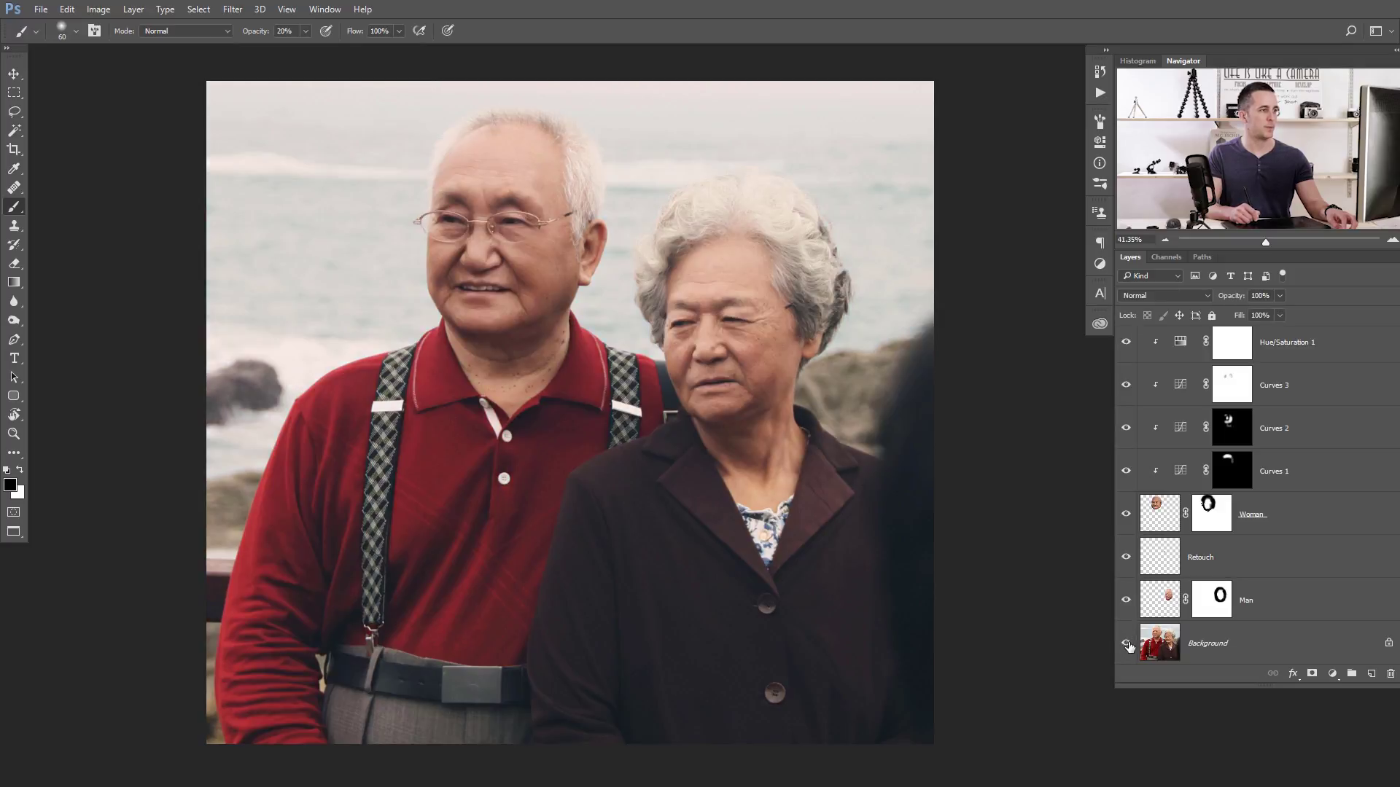
pyautogui.keyDown('alt'); pyautogui.click(1126, 644); pyautogui.keyUp('alt')
pyautogui.keyDown('alt'); pyautogui.click(1126, 644); pyautogui.keyUp('alt')
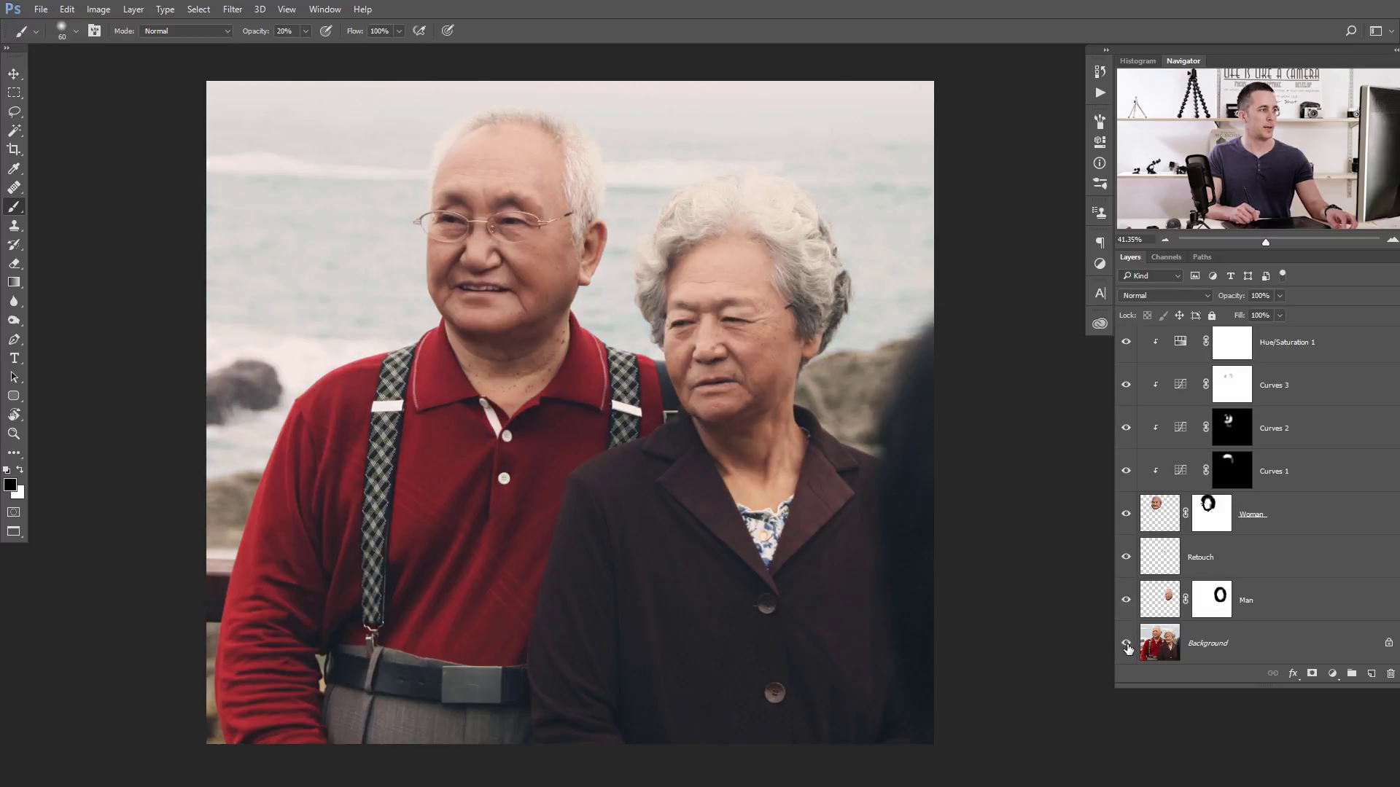